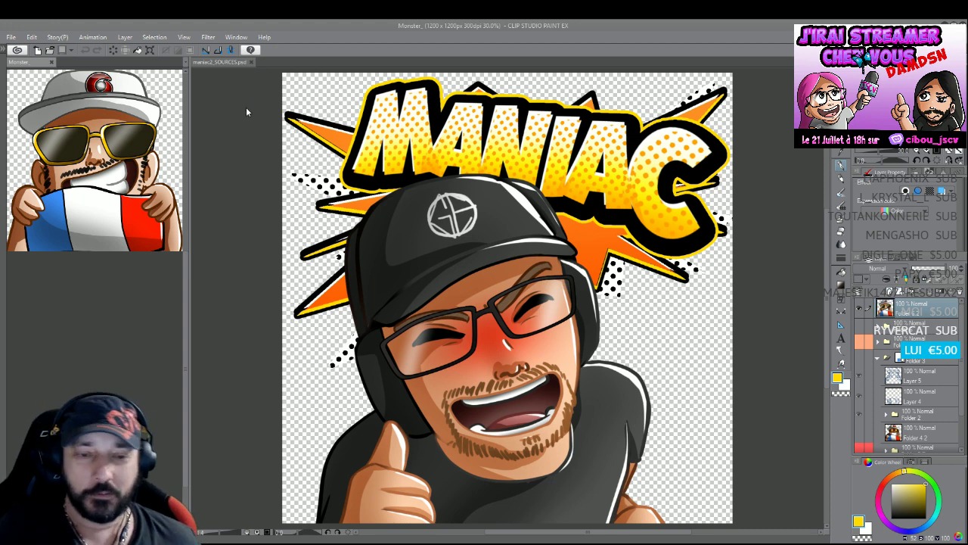
# Create a new 1200 x 1200 px illustration at 300 dpi and save it as bunkHype_.
pyautogui.click(221, 62)
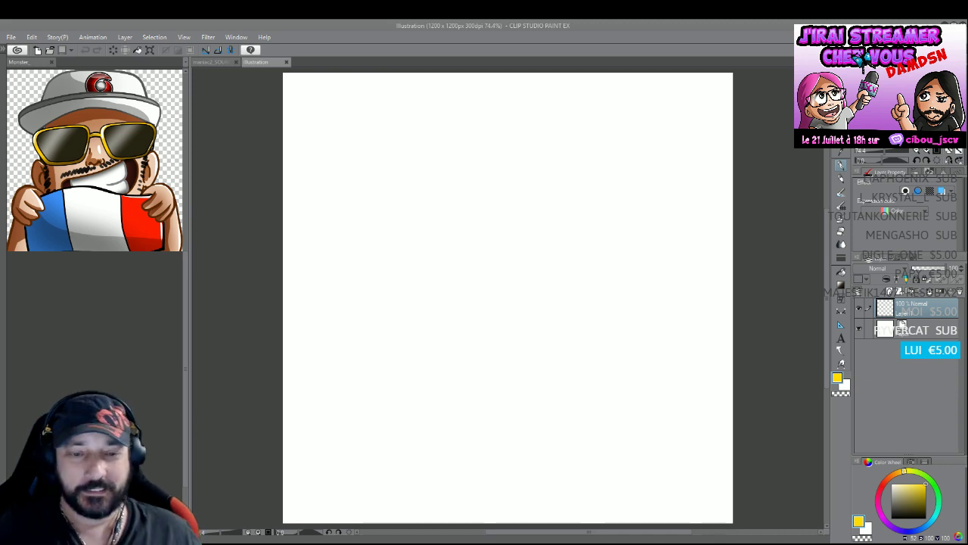
pyautogui.click(230, 128)
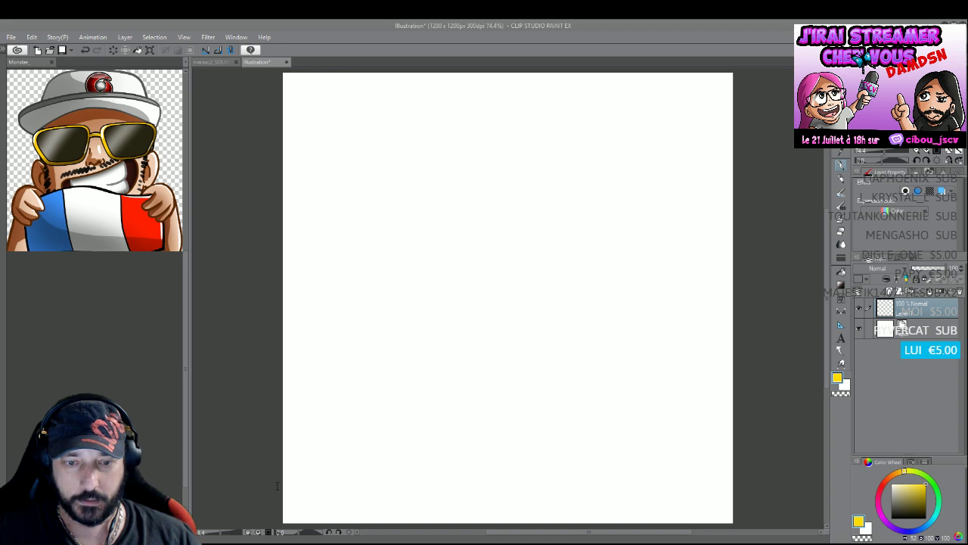
pyautogui.press('Return')
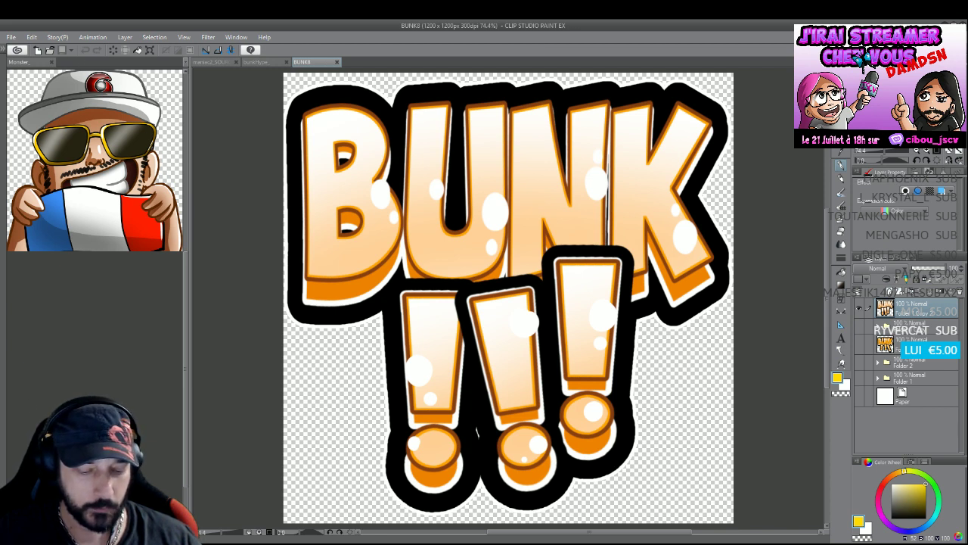
# Dock the BUNK8 image as a reference below the Monster_ image and return to the bunkHype_ canvas.
pyautogui.moveTo(313, 62); pyautogui.dragTo(108, 386)
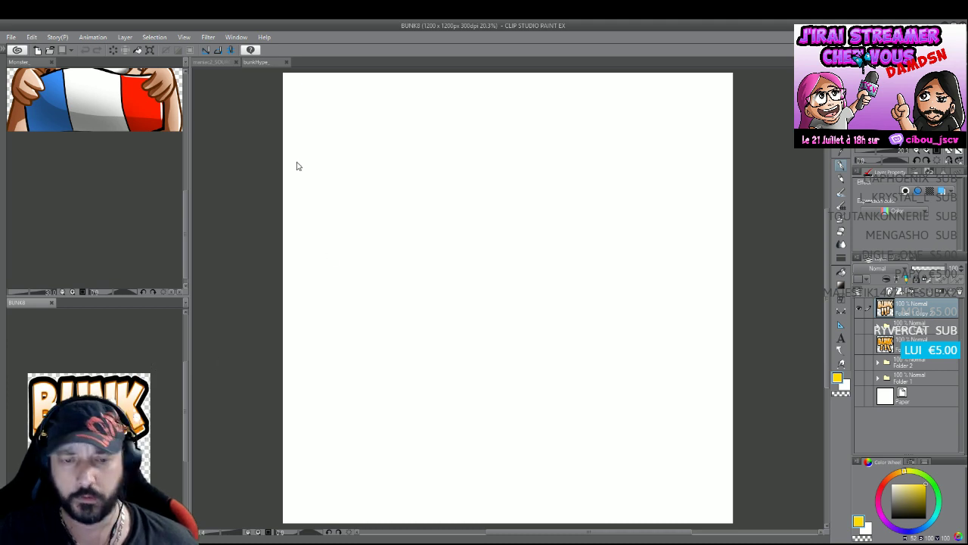
pyautogui.click(248, 168)
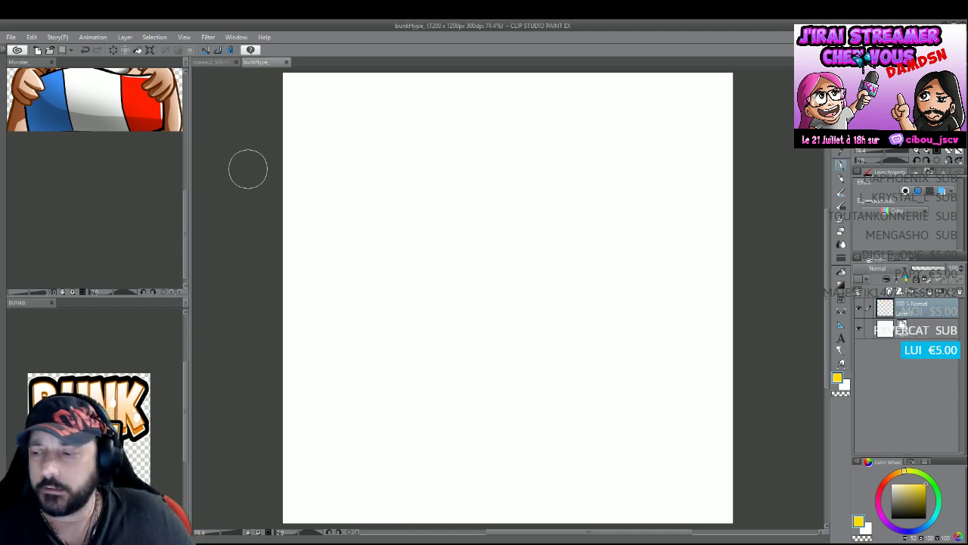
# Add a yellow two-line text reading BUNK on the first line and HYPE on the second.
pyautogui.press('t')
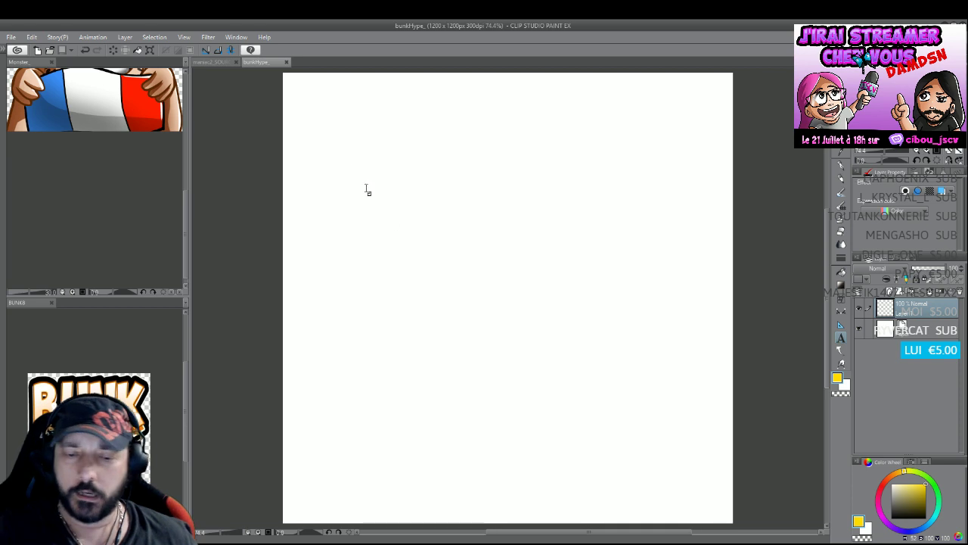
pyautogui.click(360, 253)
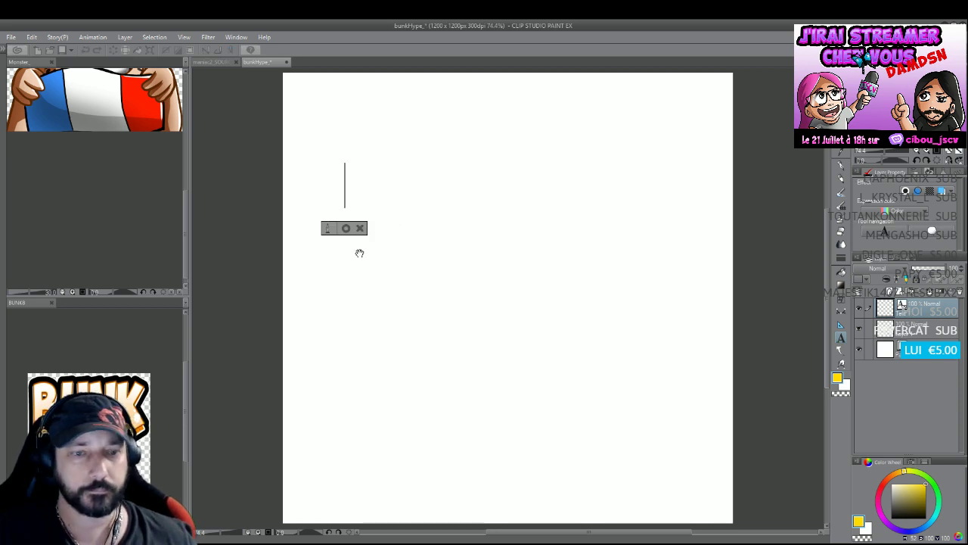
pyautogui.write('BU')
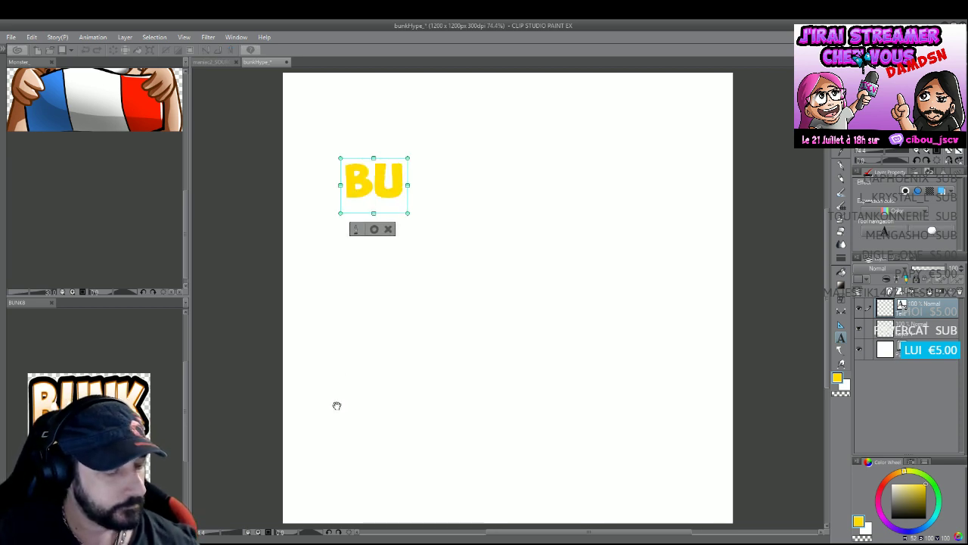
pyautogui.write('NK')
pyautogui.press('Return')
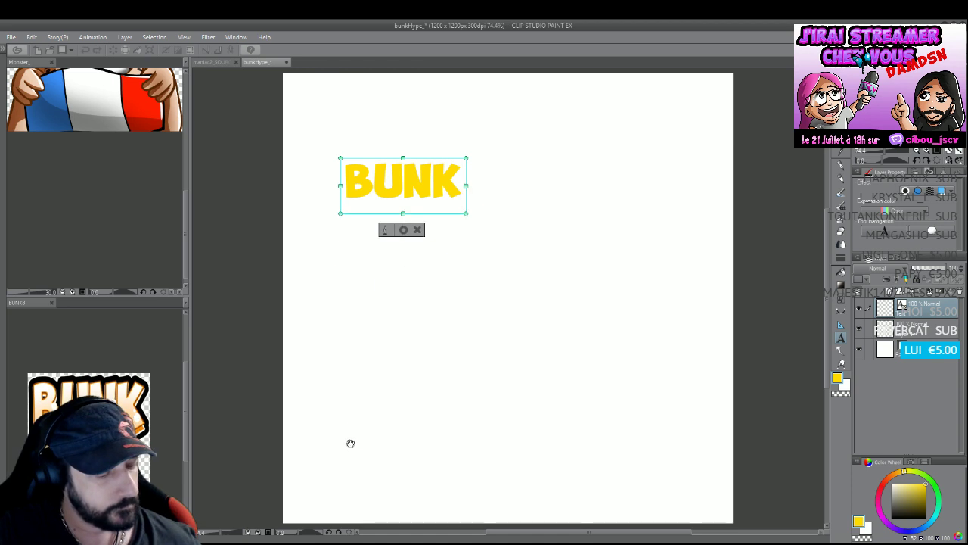
pyautogui.write('HYTPE')
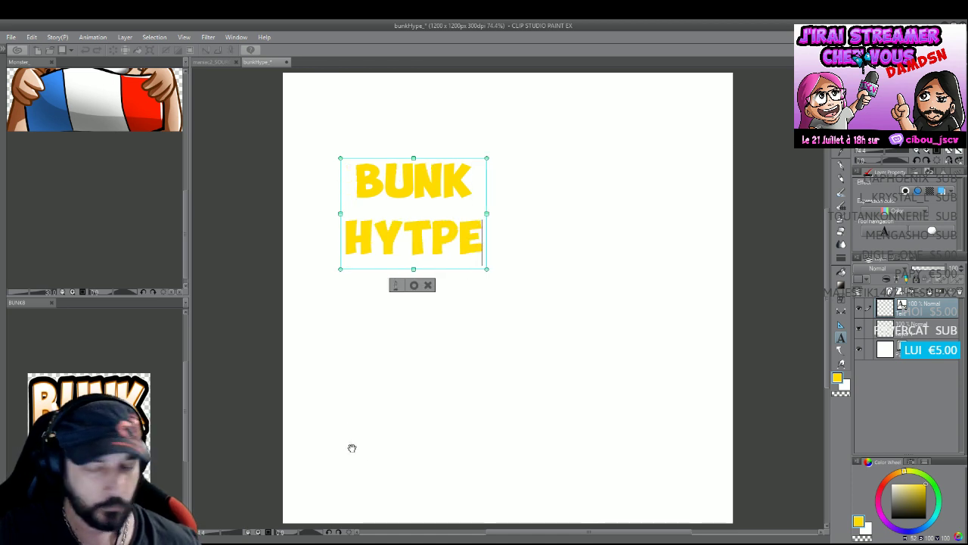
pyautogui.click(428, 241)
pyautogui.press('BackSpace')
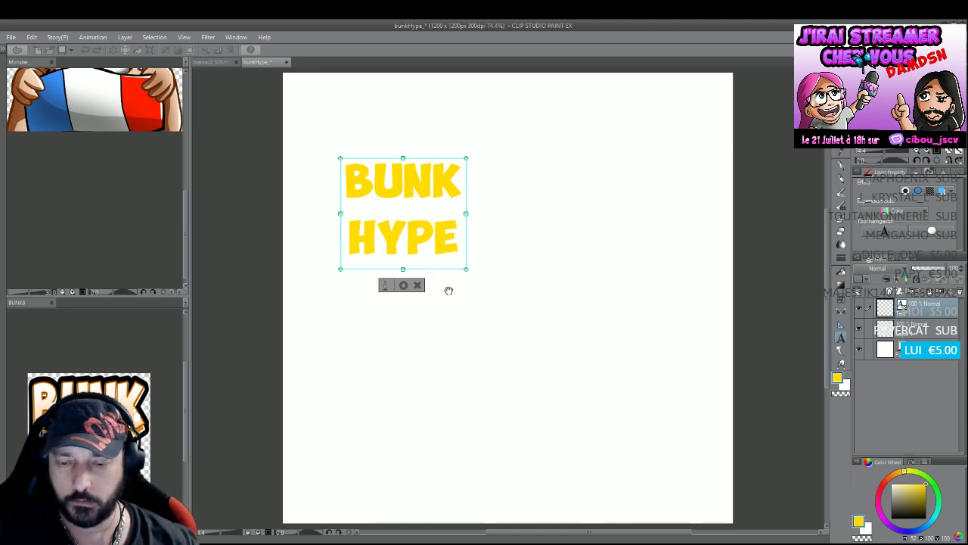
# Enlarge the BUNK HYPE text to nearly the full canvas width, centre it on the canvas and confirm it.
pyautogui.moveTo(710, 444); pyautogui.dragTo(712, 446)
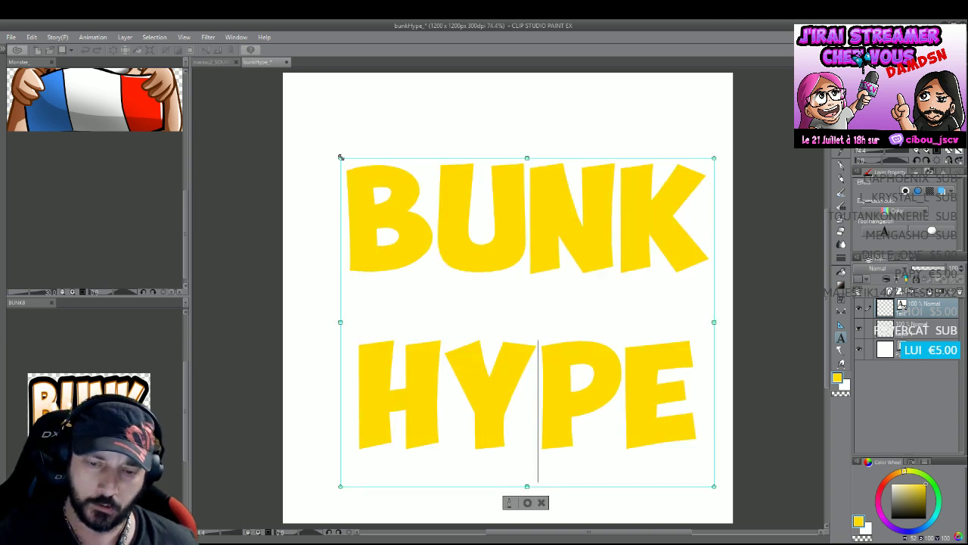
pyautogui.moveTo(341, 157); pyautogui.dragTo(333, 130)
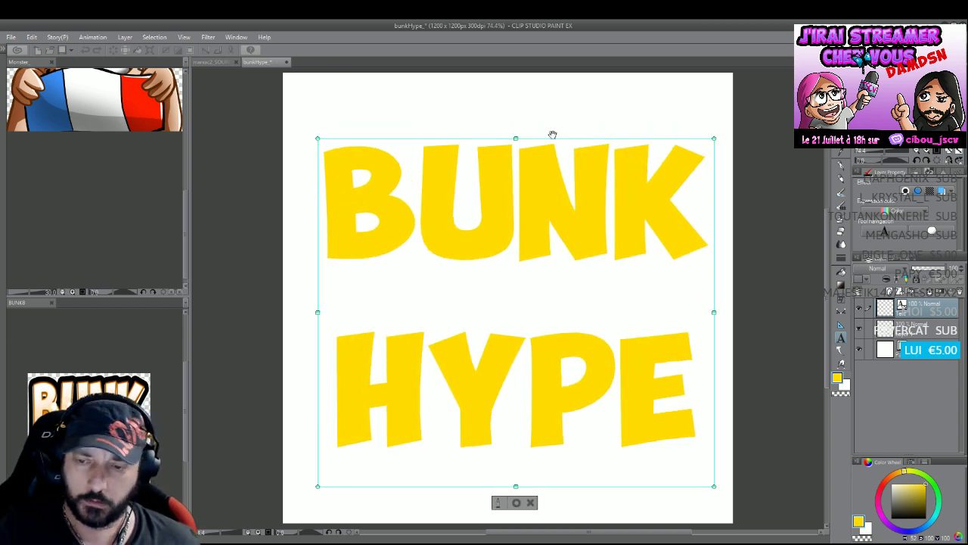
pyautogui.moveTo(544, 140); pyautogui.dragTo(528, 115)
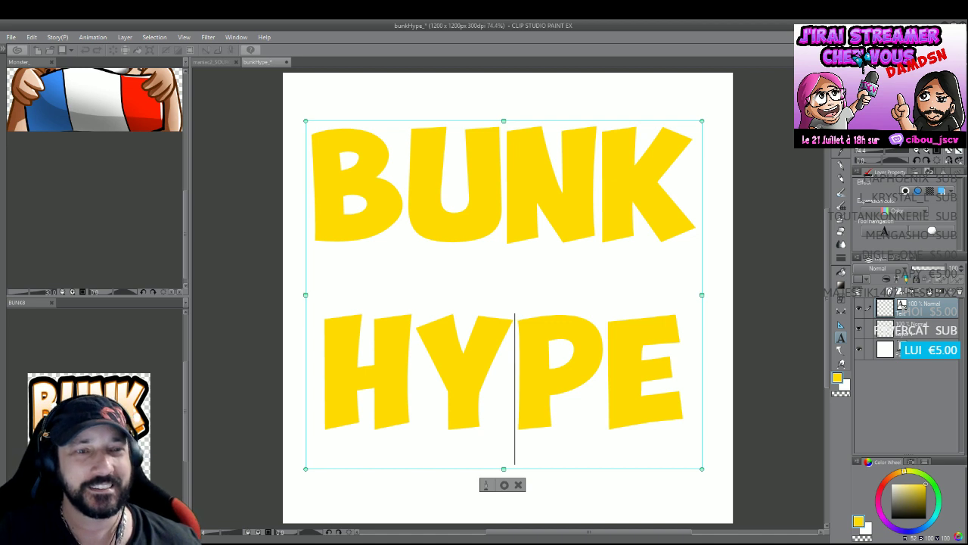
pyautogui.press('Escape')
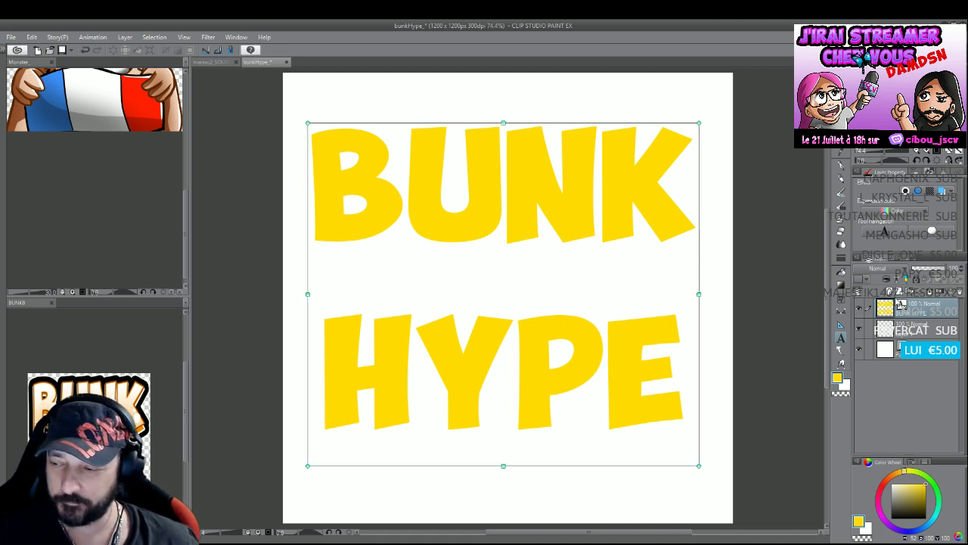
# Place the text and a new layer above it in a folder, and recolour the text orange.
pyautogui.hotkey('ctrl', 'shift', 'n')
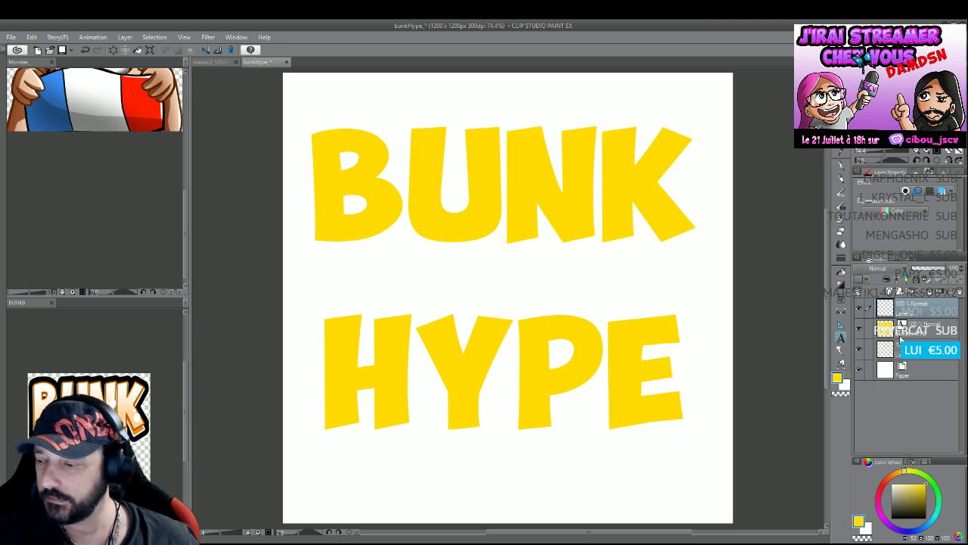
pyautogui.click(906, 294)
pyautogui.moveTo(901, 337)
pyautogui.mouseDown()
pyautogui.moveTo(909, 315)
pyautogui.moveTo(900, 338)
pyautogui.mouseUp()
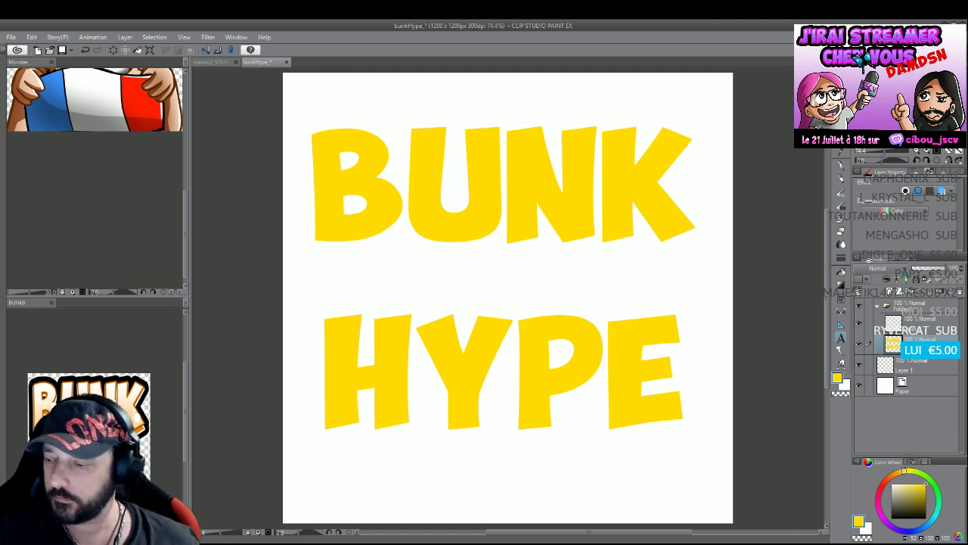
pyautogui.click(897, 474)
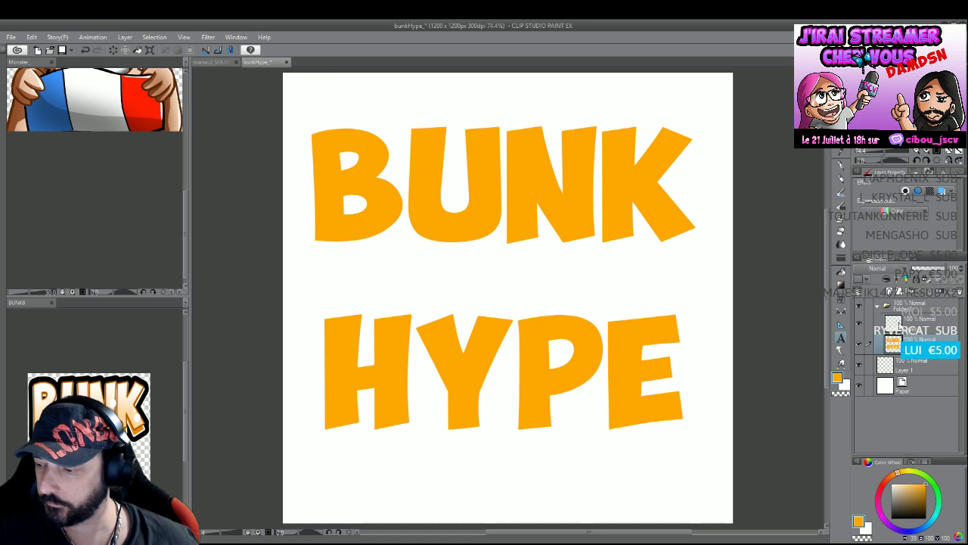
# Clip the upper layer to the text and airbrush darker orange along the bottoms of both words on a new clipped Multiply layer.
pyautogui.click(900, 323)
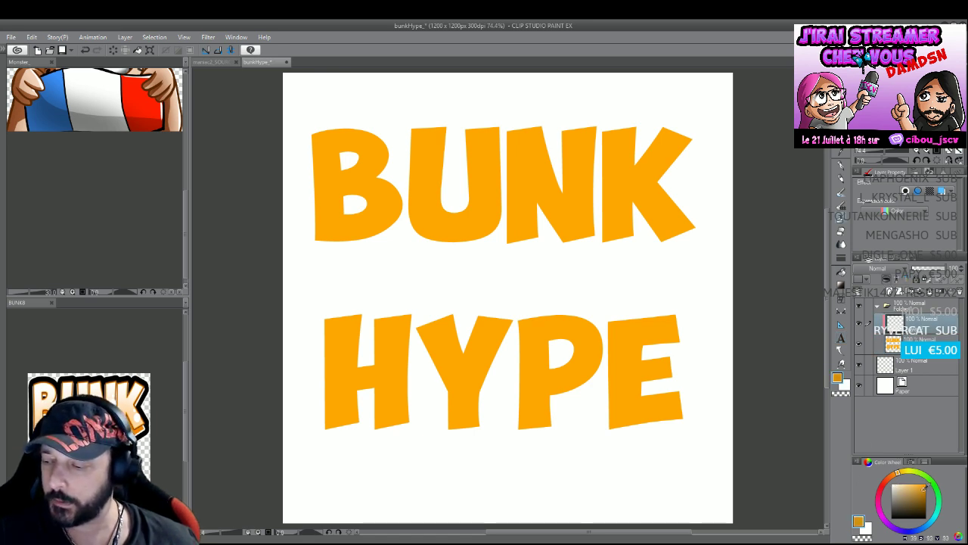
pyautogui.click(908, 343)
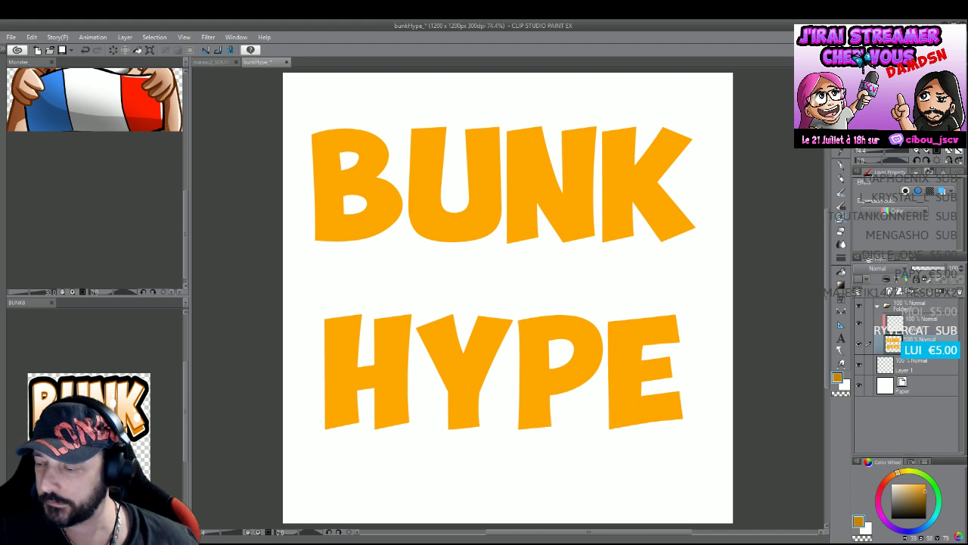
pyautogui.click(891, 286)
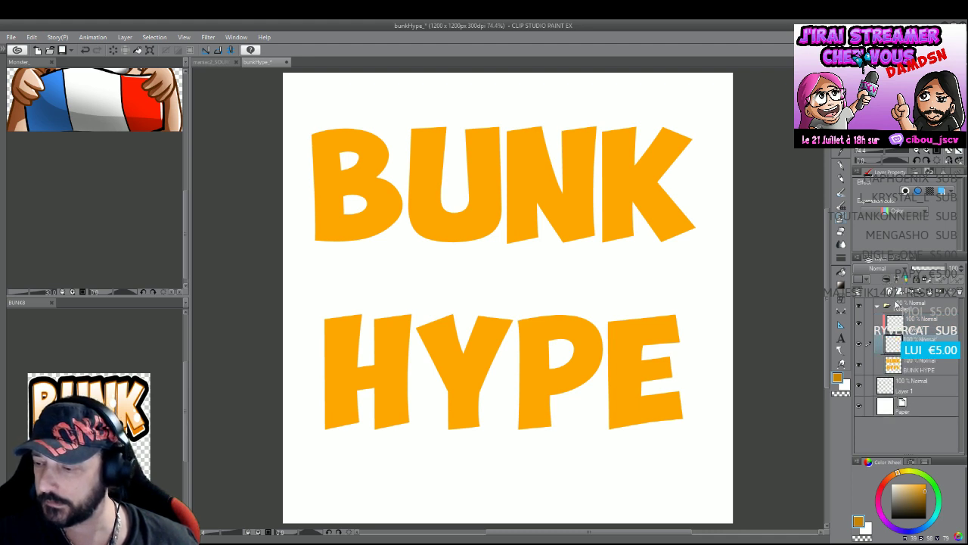
pyautogui.scroll(-2, 889, 269)
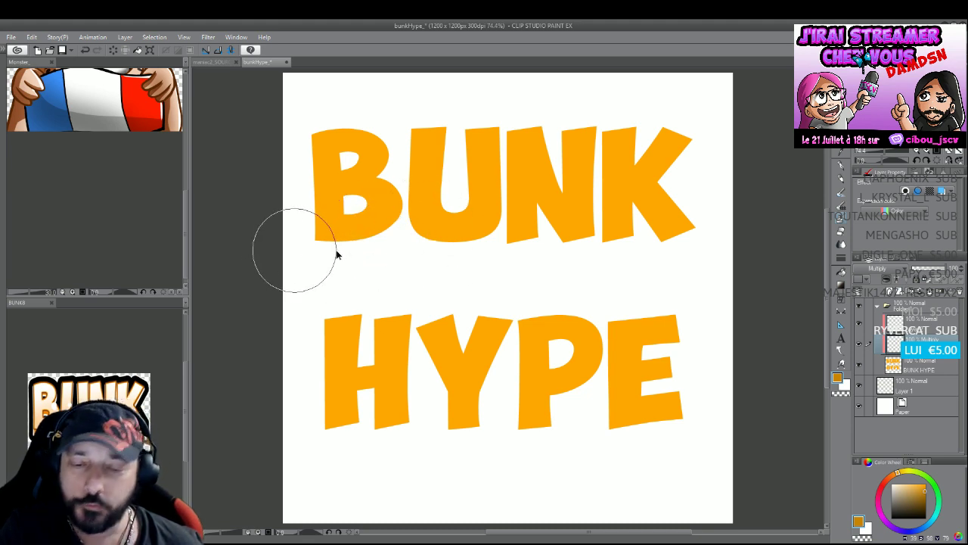
pyautogui.moveTo(310, 246)
pyautogui.mouseDown()
pyautogui.moveTo(544, 229)
pyautogui.moveTo(734, 249)
pyautogui.mouseUp()
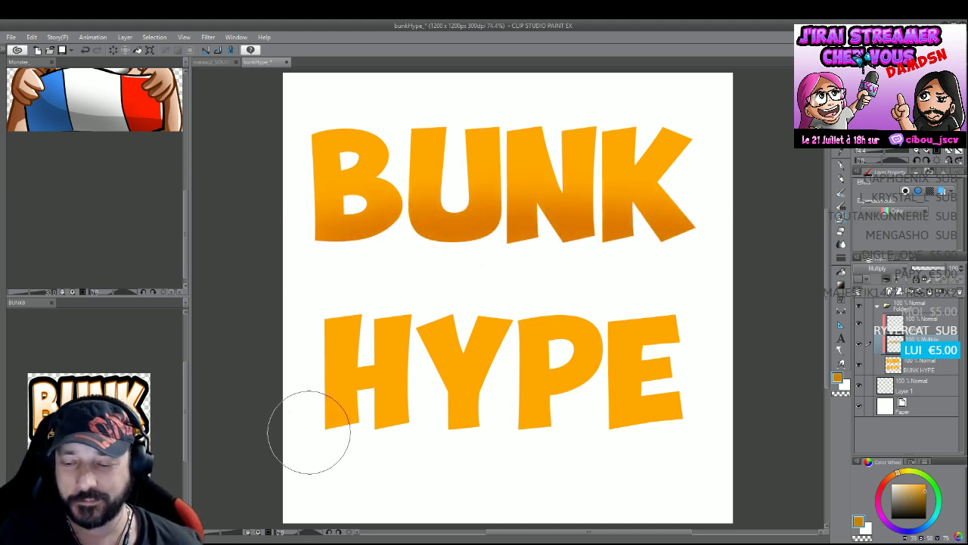
pyautogui.moveTo(309, 432); pyautogui.dragTo(703, 423)
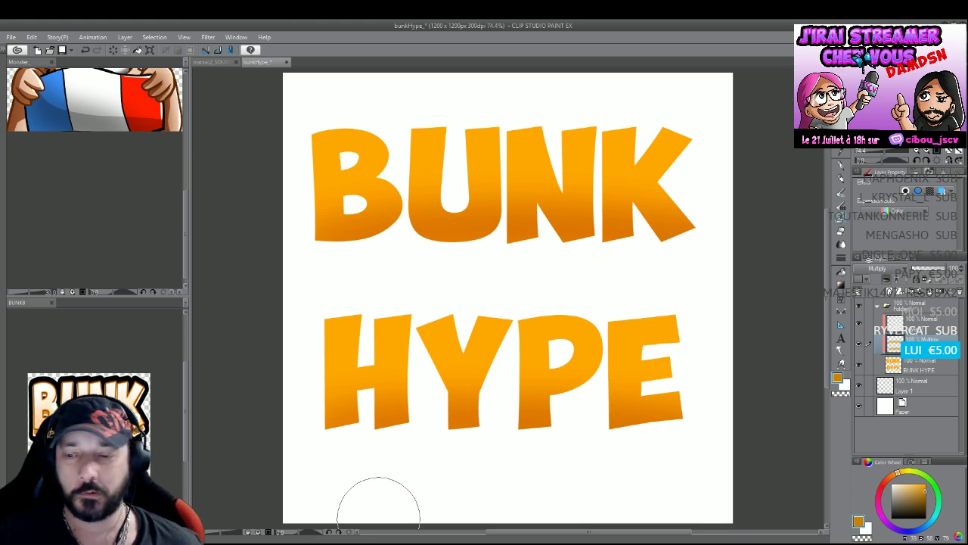
# Airbrush a soft white highlight across the tops of BUNK and HYPE on the uppermost clipped layer.
pyautogui.click(911, 321)
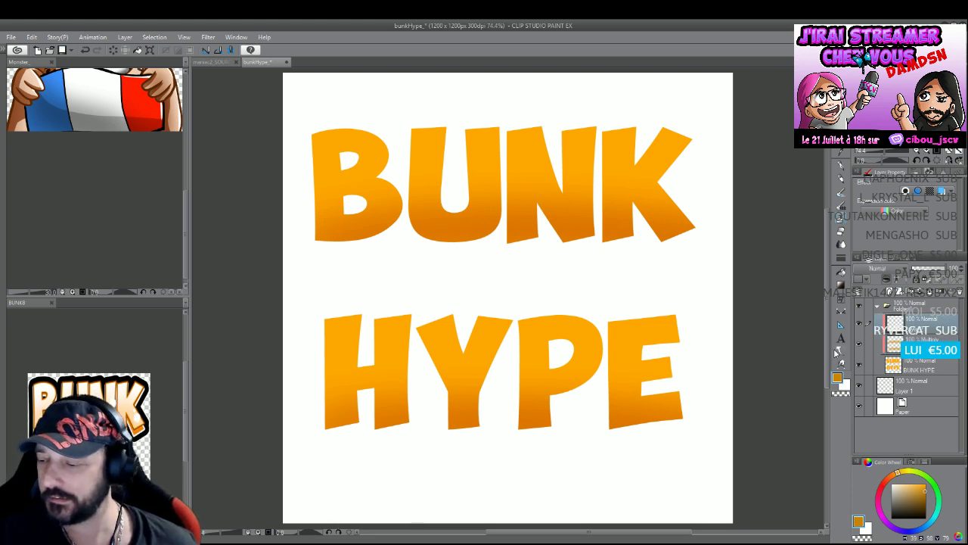
pyautogui.keyDown('alt'); pyautogui.click(639, 472); pyautogui.keyUp('alt')
pyautogui.moveTo(296, 335)
pyautogui.mouseDown()
pyautogui.moveTo(527, 313)
pyautogui.moveTo(683, 313)
pyautogui.moveTo(596, 335)
pyautogui.mouseUp()
pyautogui.moveTo(248, 145)
pyautogui.mouseDown()
pyautogui.moveTo(722, 119)
pyautogui.moveTo(499, 132)
pyautogui.moveTo(428, 148)
pyautogui.mouseUp()
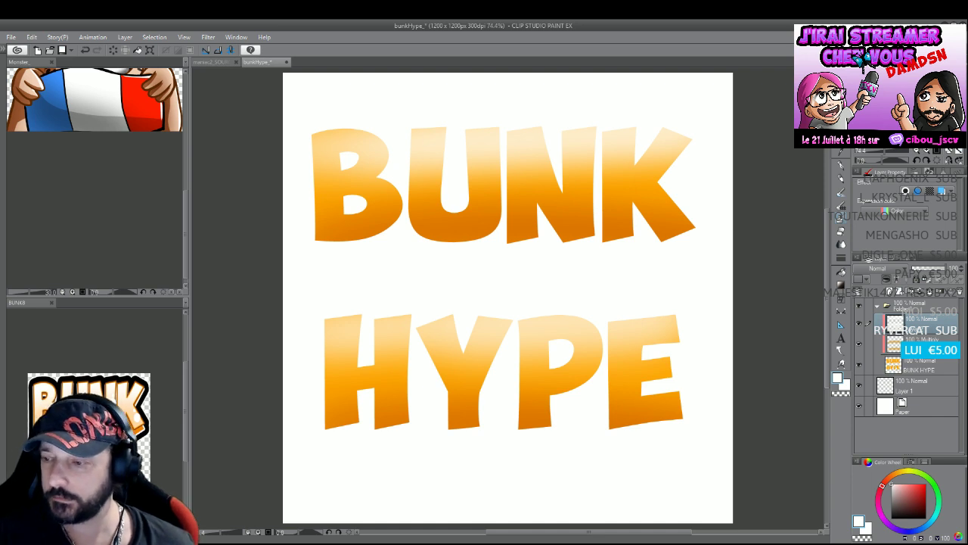
# Lasso curved areas over the upper parts of both words and give the white highlight a crisp curved lower edge there.
pyautogui.moveTo(310, 118)
pyautogui.mouseDown()
pyautogui.moveTo(317, 164)
pyautogui.moveTo(728, 126)
pyautogui.moveTo(696, 95)
pyautogui.mouseUp()
pyautogui.moveTo(587, 167); pyautogui.dragTo(585, 158)
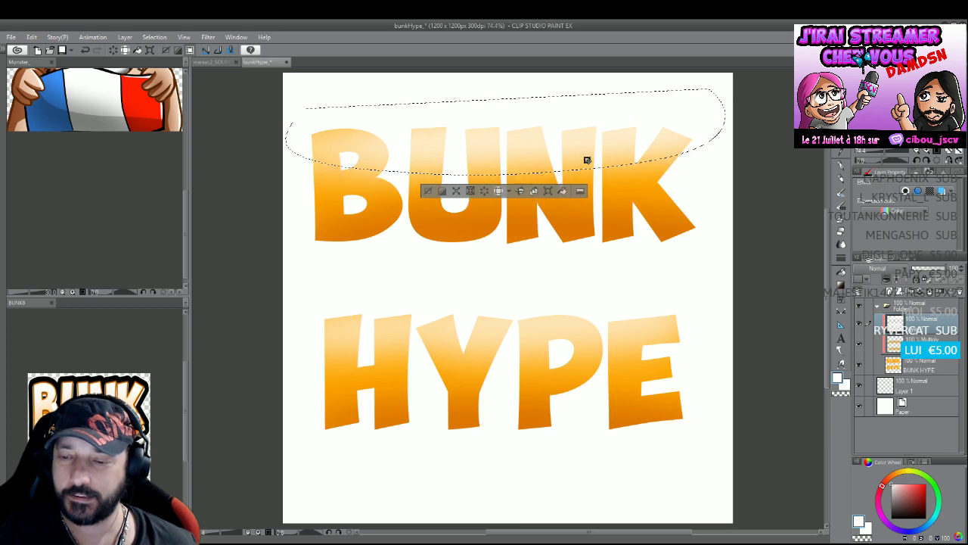
pyautogui.moveTo(386, 280)
pyautogui.mouseDown()
pyautogui.moveTo(322, 287)
pyautogui.moveTo(296, 337)
pyautogui.moveTo(403, 355)
pyautogui.moveTo(606, 354)
pyautogui.moveTo(710, 312)
pyautogui.mouseUp()
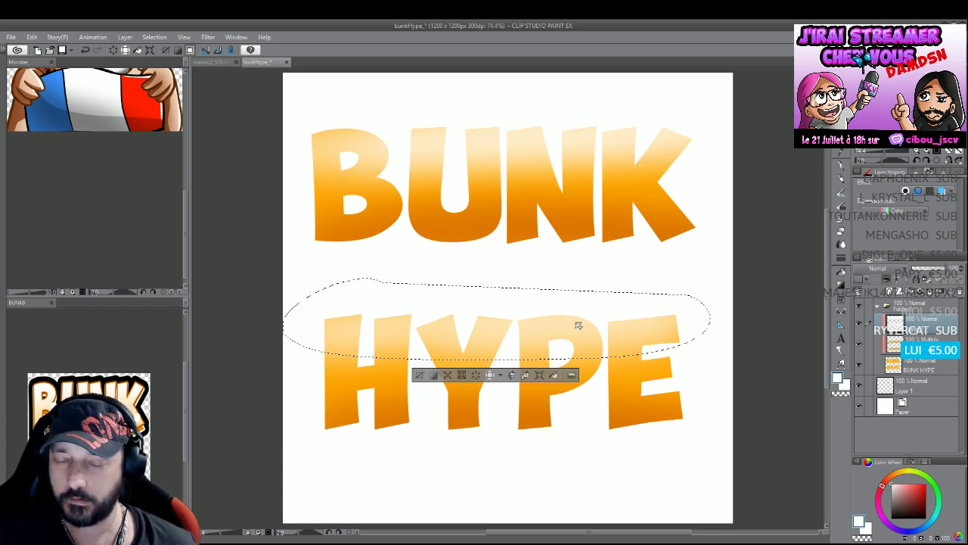
pyautogui.hotkey('ctrl', 'z')
pyautogui.moveTo(357, 272)
pyautogui.mouseDown()
pyautogui.moveTo(298, 328)
pyautogui.moveTo(492, 352)
pyautogui.moveTo(719, 283)
pyautogui.mouseUp()
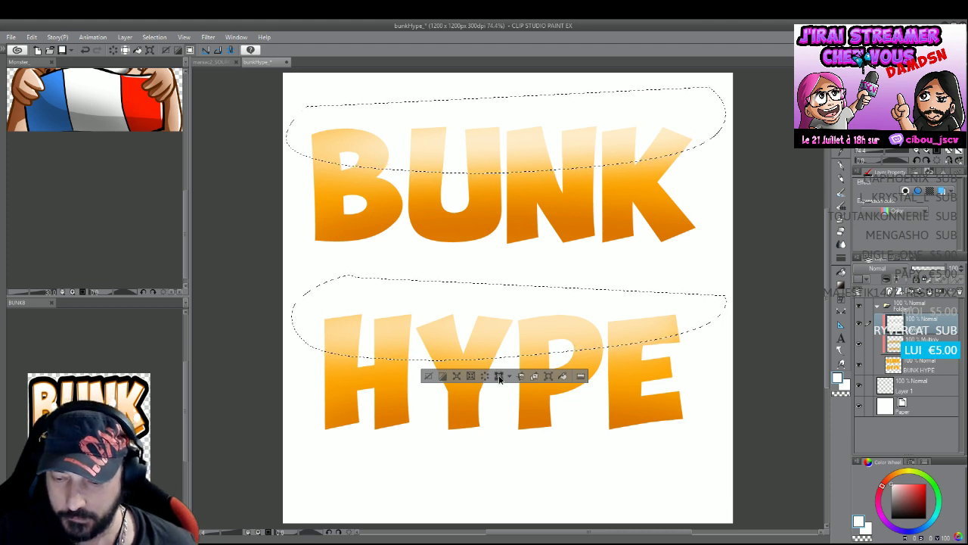
pyautogui.click(429, 376)
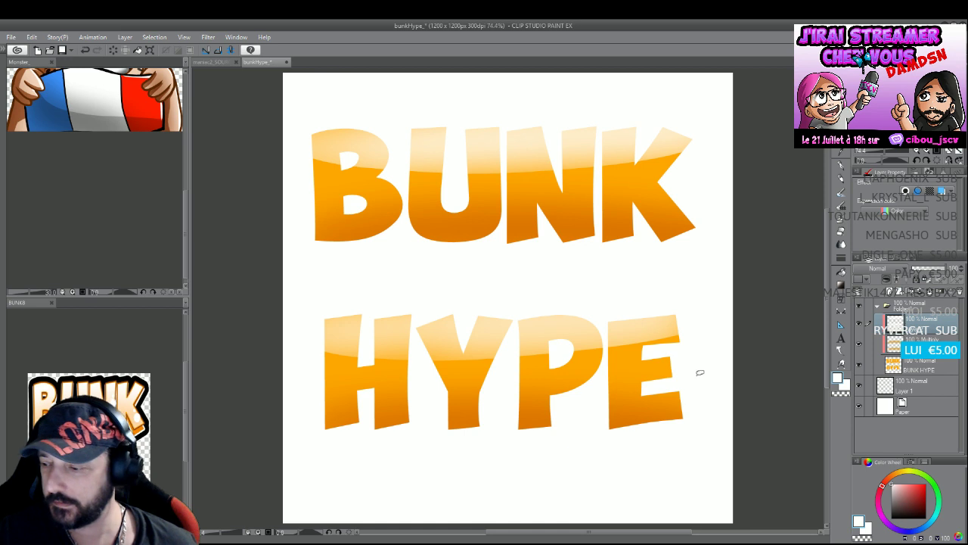
# Select the letter shapes slightly contracted and clear the shading and highlight outside them, leaving a plain orange rim around each letter.
pyautogui.click(895, 367)
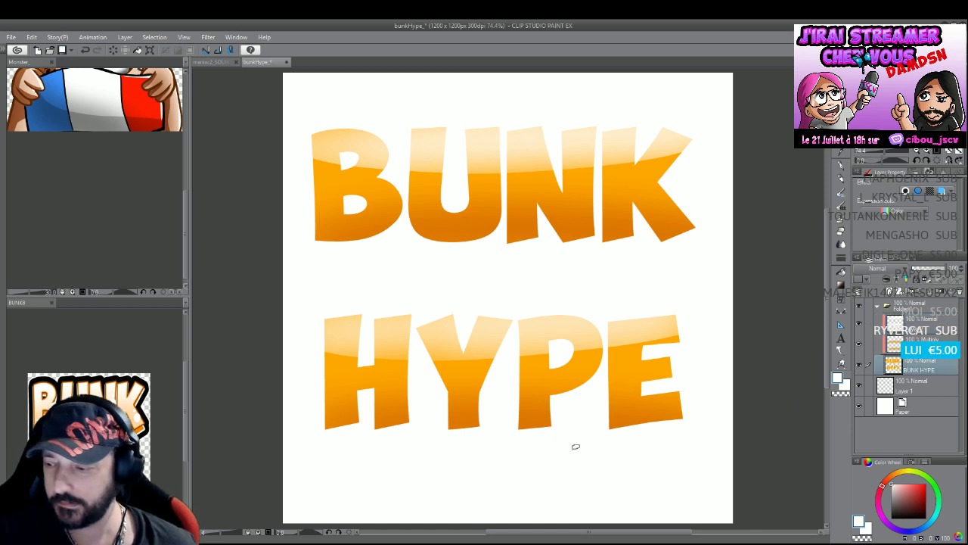
pyautogui.keyDown('ctrl'); pyautogui.click(893, 369); pyautogui.keyUp('ctrl')
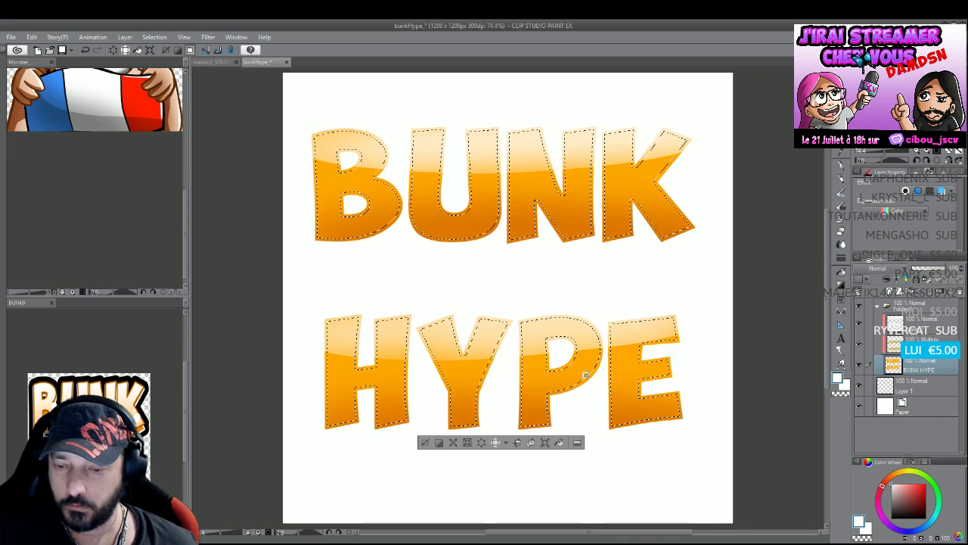
pyautogui.click(900, 321)
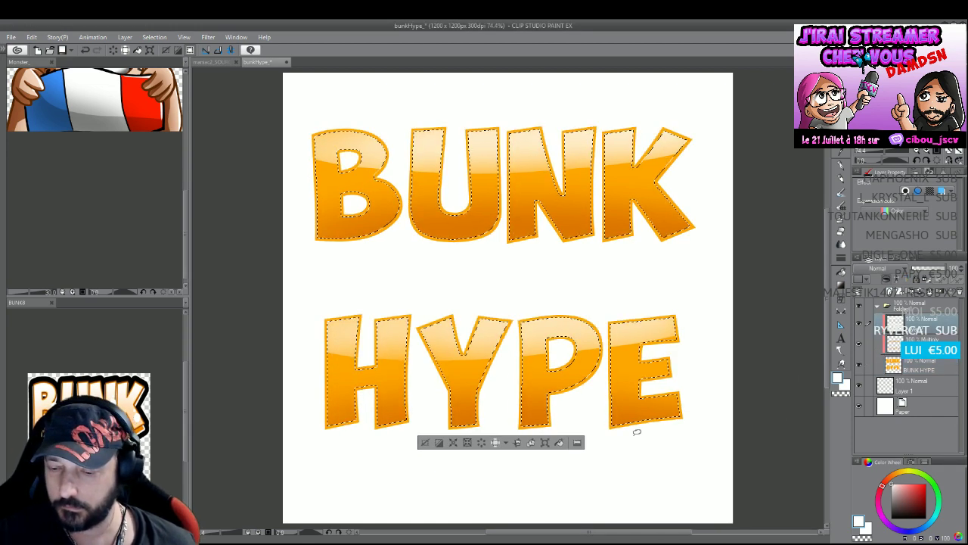
pyautogui.hotkey('ctrl', 'd')
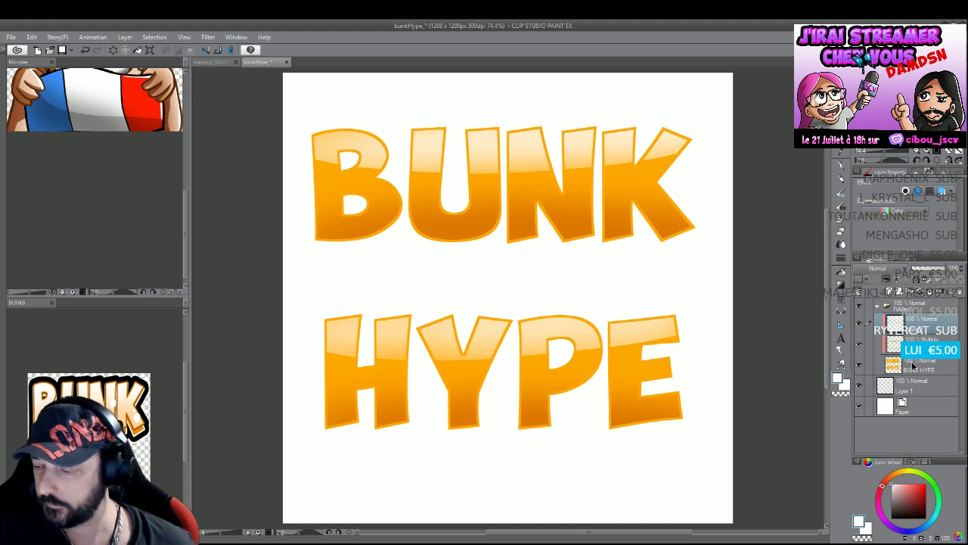
# Duplicate the BUNK HYPE text layer and make the lower of the two text layers active.
pyautogui.click(896, 368)
pyautogui.hotkey('ctrl', 'c')
pyautogui.hotkey('ctrl', 'v')
pyautogui.click(907, 384)
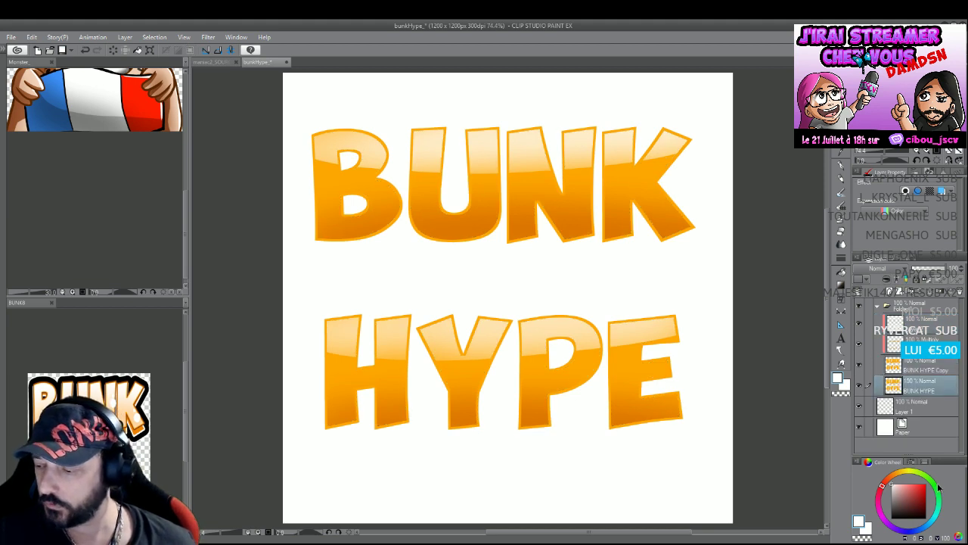
# Fill the lower BUNK HYPE layer with dark green and add a border effect in the same green.
pyautogui.click(937, 495)
pyautogui.click(927, 502)
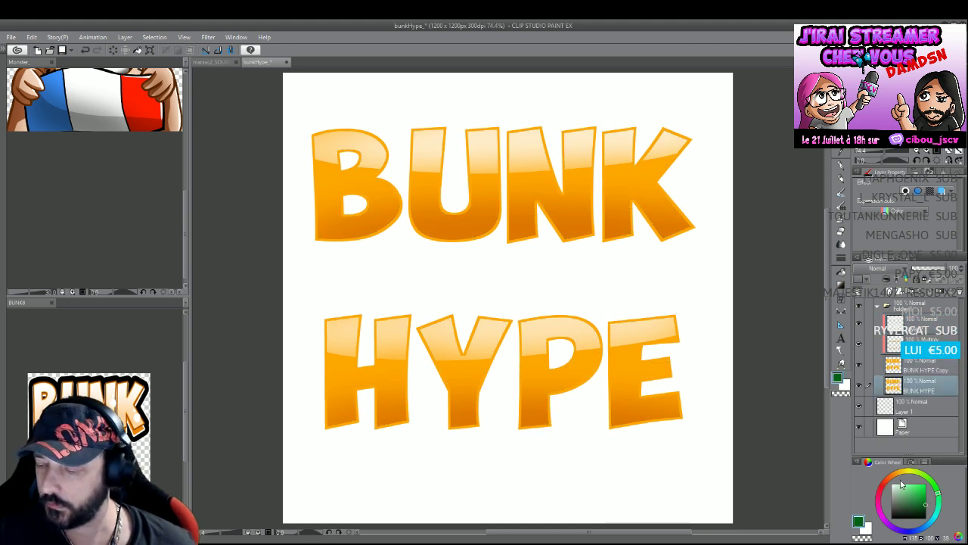
pyautogui.hotkey('alt', 'BackSpace')
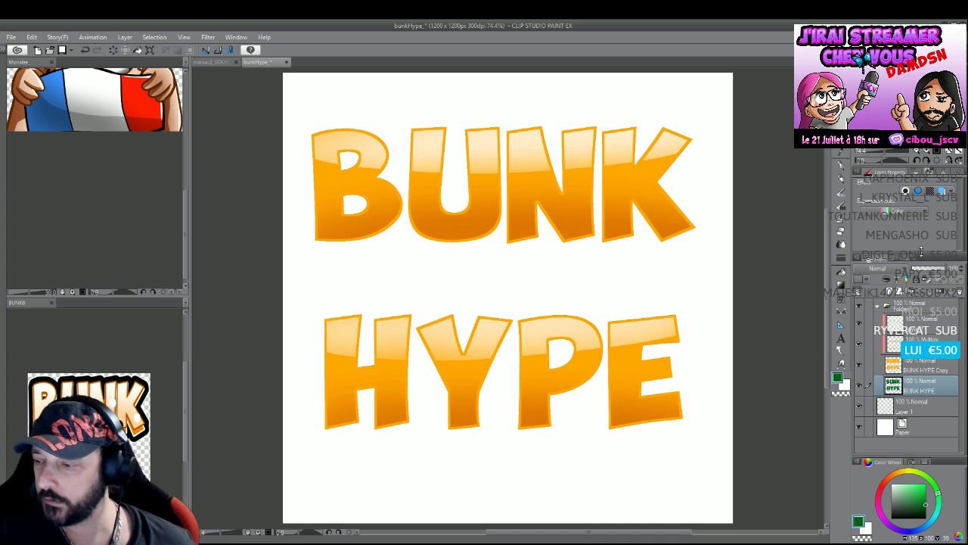
pyautogui.click(929, 274)
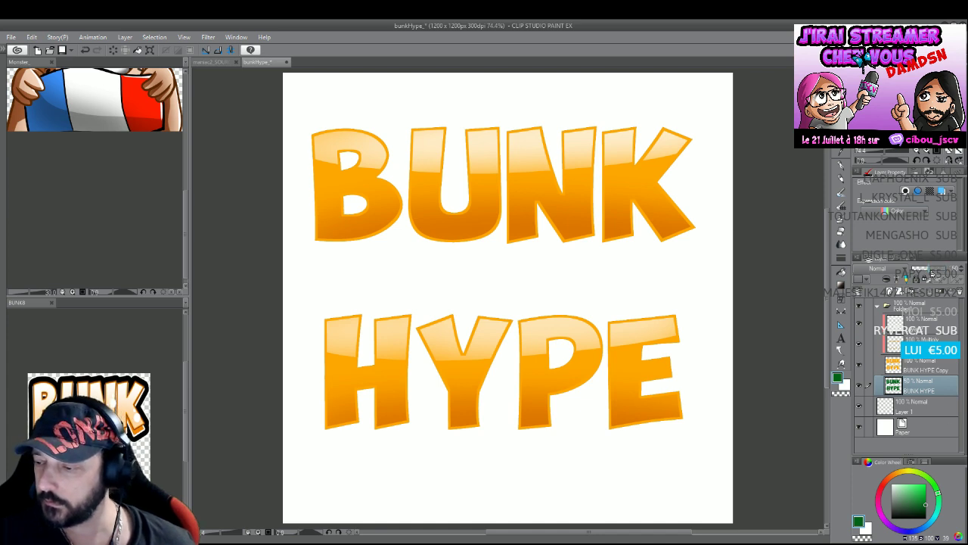
pyautogui.click(906, 190)
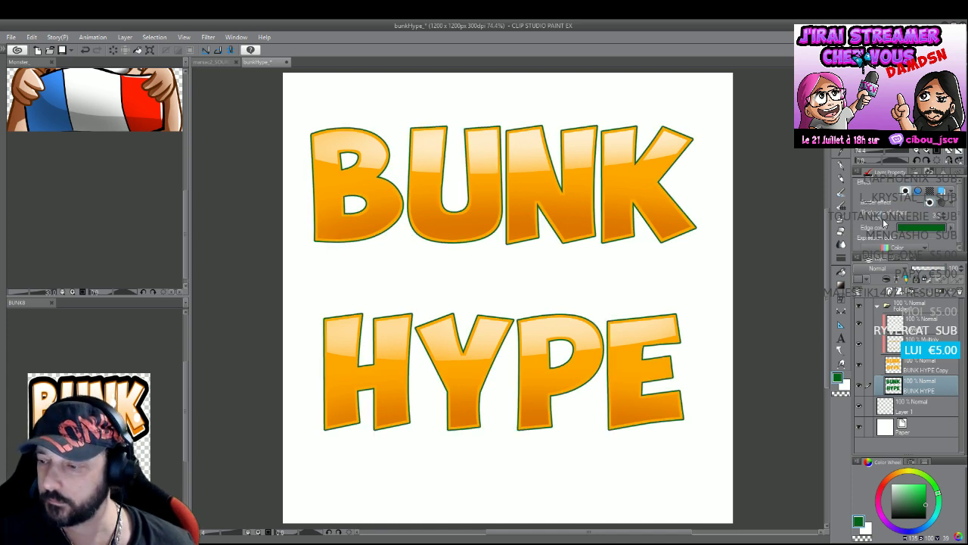
# Lasso the green BUNK and stretch it slightly downward to give the word a green underside.
pyautogui.moveTo(623, 113)
pyautogui.mouseDown()
pyautogui.moveTo(544, 92)
pyautogui.moveTo(304, 108)
pyautogui.moveTo(271, 227)
pyautogui.moveTo(412, 271)
pyautogui.moveTo(675, 254)
pyautogui.moveTo(692, 85)
pyautogui.mouseUp()
pyautogui.click(527, 285)
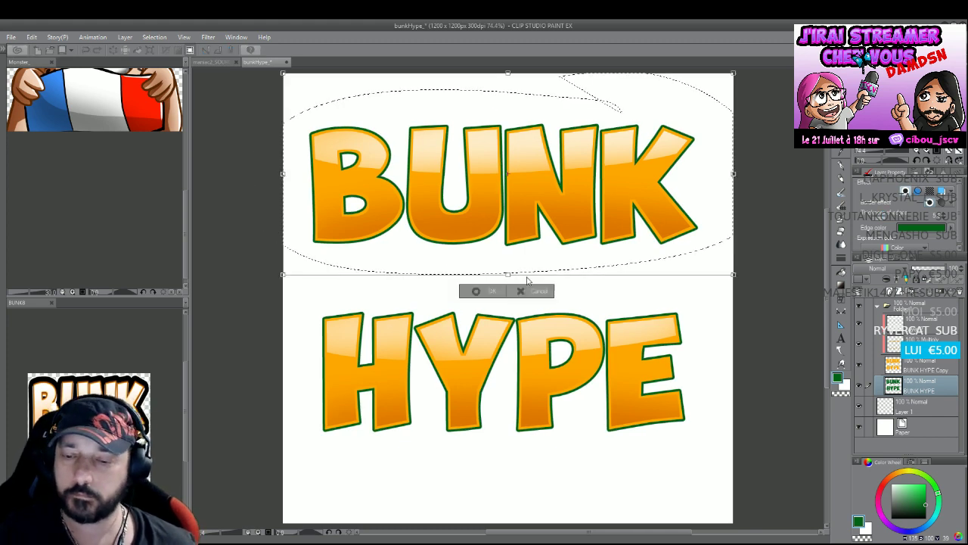
pyautogui.moveTo(507, 275)
pyautogui.mouseDown()
pyautogui.moveTo(509, 292)
pyautogui.moveTo(515, 284)
pyautogui.mouseUp()
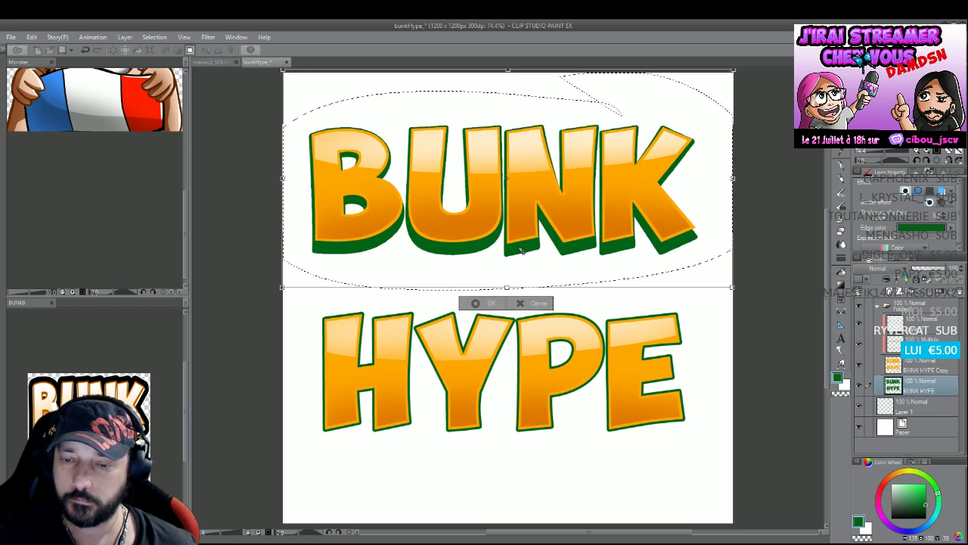
pyautogui.press('Return')
# Lasso the green HYPE, stretch it slightly downward for a matching green underside, and clear the selection.
pyautogui.moveTo(703, 289)
pyautogui.mouseDown()
pyautogui.moveTo(600, 276)
pyautogui.moveTo(356, 456)
pyautogui.moveTo(595, 281)
pyautogui.mouseUp()
pyautogui.hotkey('ctrl', 't')
pyautogui.moveTo(508, 479); pyautogui.dragTo(511, 496)
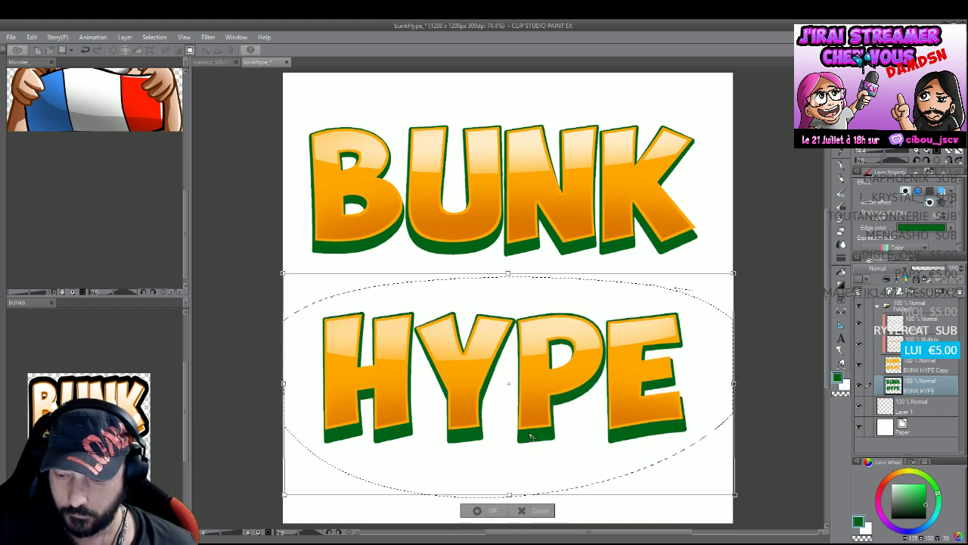
pyautogui.press('Return')
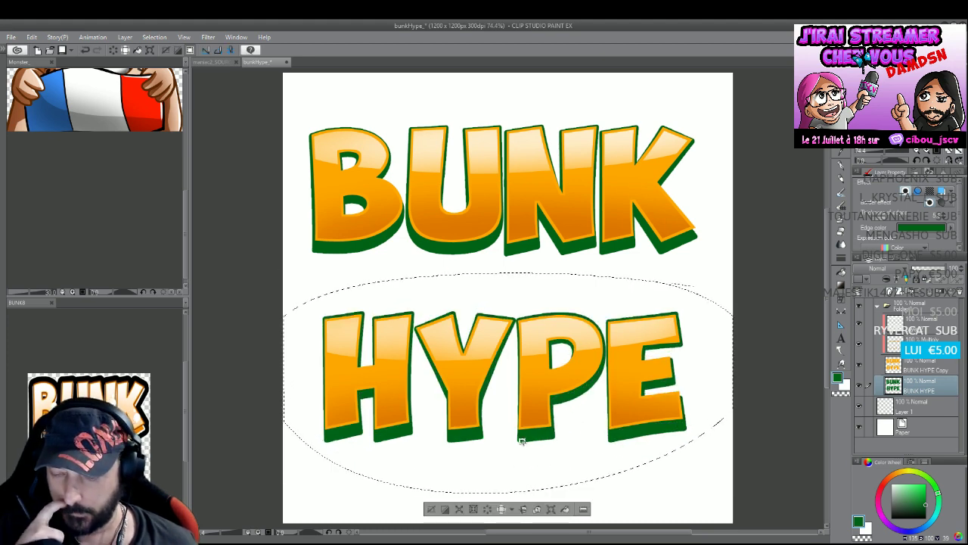
pyautogui.click(431, 509)
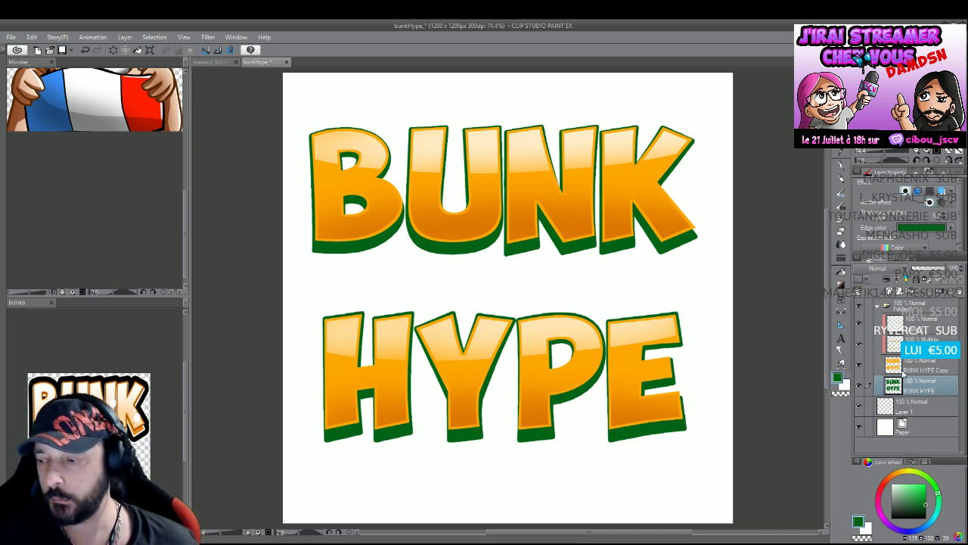
# Add a clipped layer above the green letters and airbrush darker green shading on their depth, reducing the brush size.
pyautogui.hotkey('ctrl', 'shift', 'n')
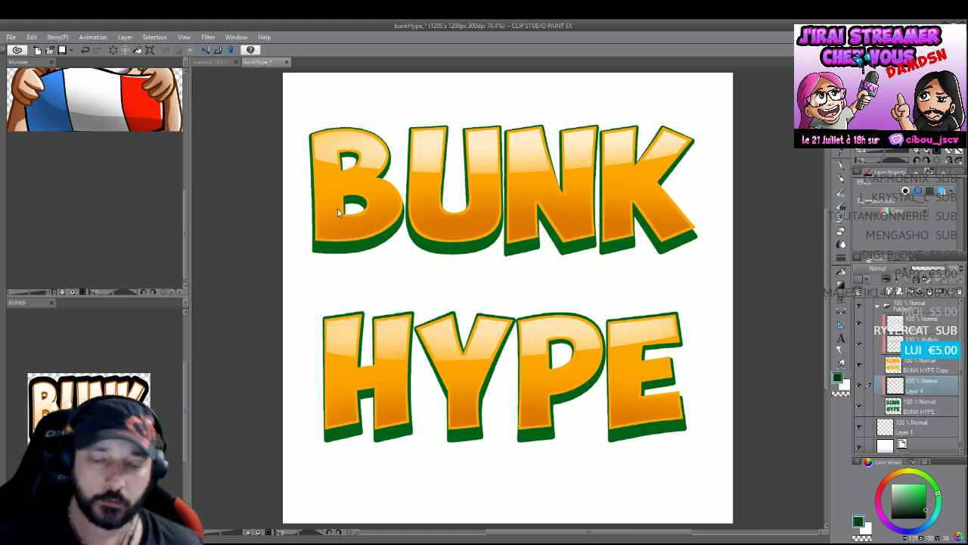
pyautogui.press('[')
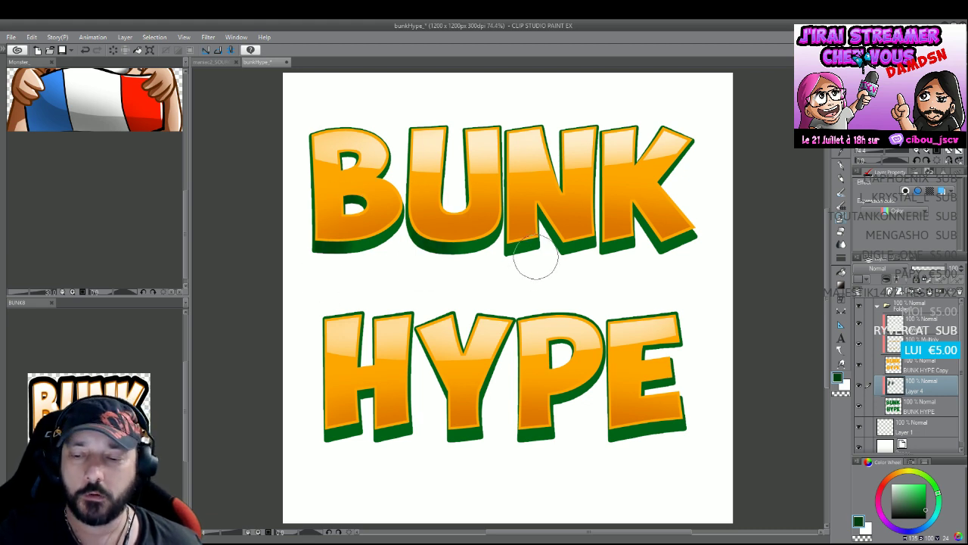
pyautogui.press('[')
pyautogui.press('[')
pyautogui.press('[')
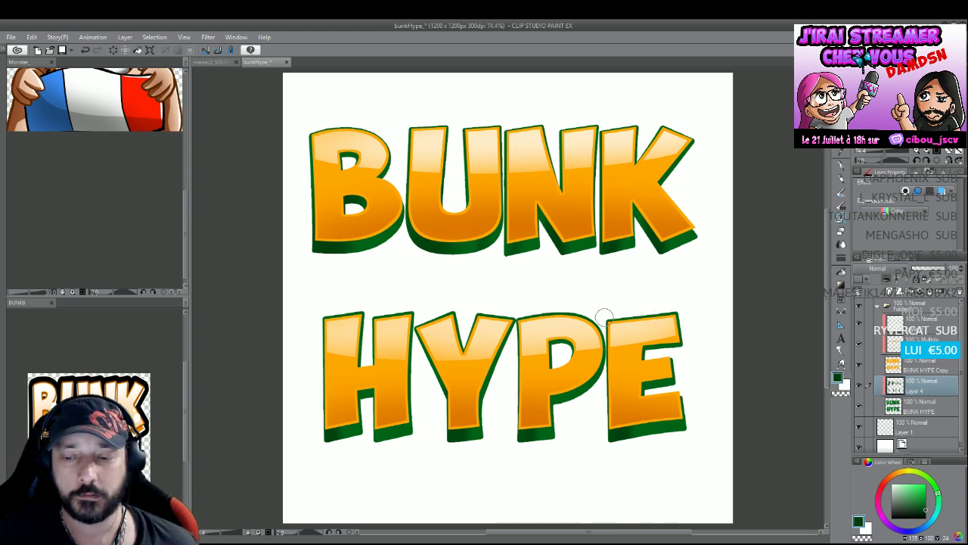
# Add another clipped layer above the green shading and airbrush soft white shines across the undersides of HYPE and BUNK.
pyautogui.press('x')
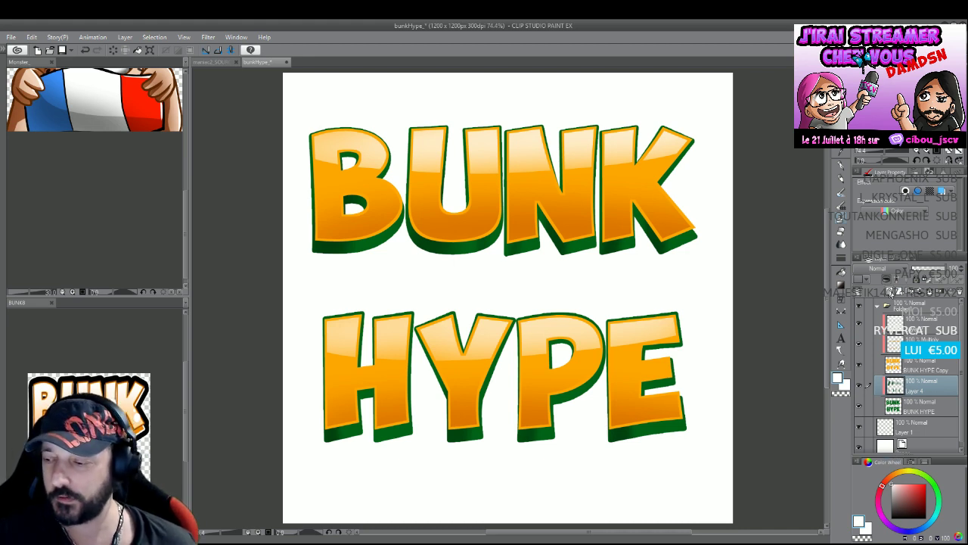
pyautogui.click(891, 292)
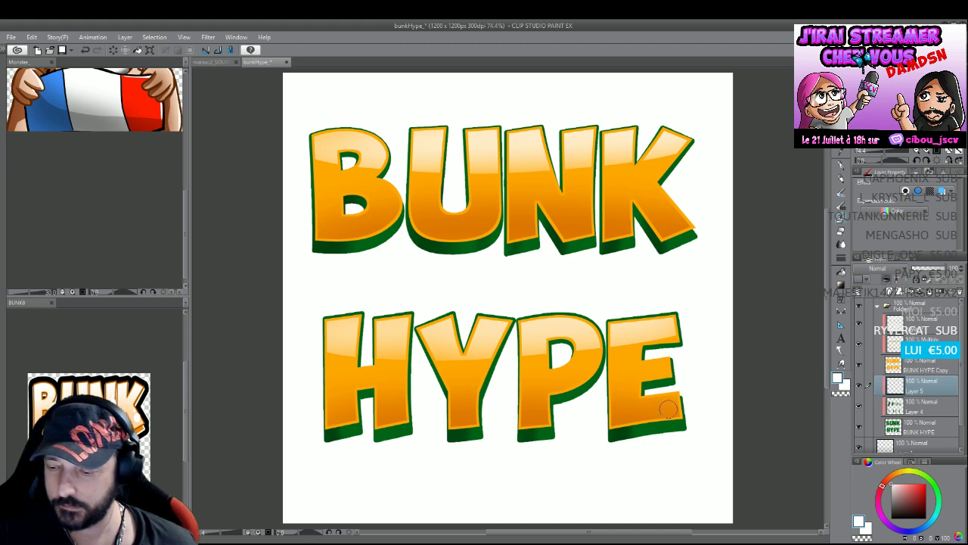
pyautogui.moveTo(657, 420); pyautogui.dragTo(668, 433)
pyautogui.moveTo(539, 417); pyautogui.dragTo(552, 437)
pyautogui.moveTo(575, 379); pyautogui.dragTo(586, 412)
pyautogui.moveTo(492, 344); pyautogui.dragTo(481, 435)
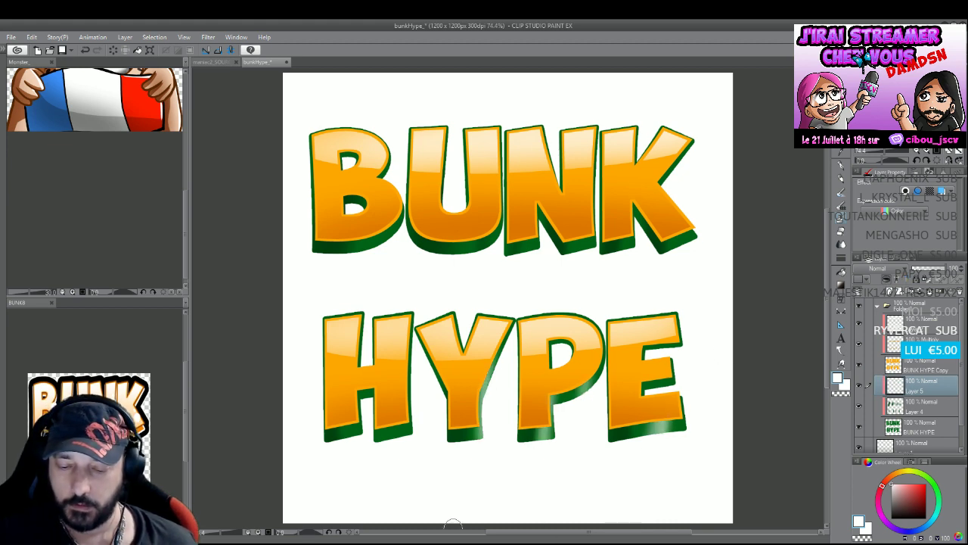
pyautogui.moveTo(402, 345); pyautogui.dragTo(401, 433)
pyautogui.moveTo(345, 374); pyautogui.dragTo(357, 442)
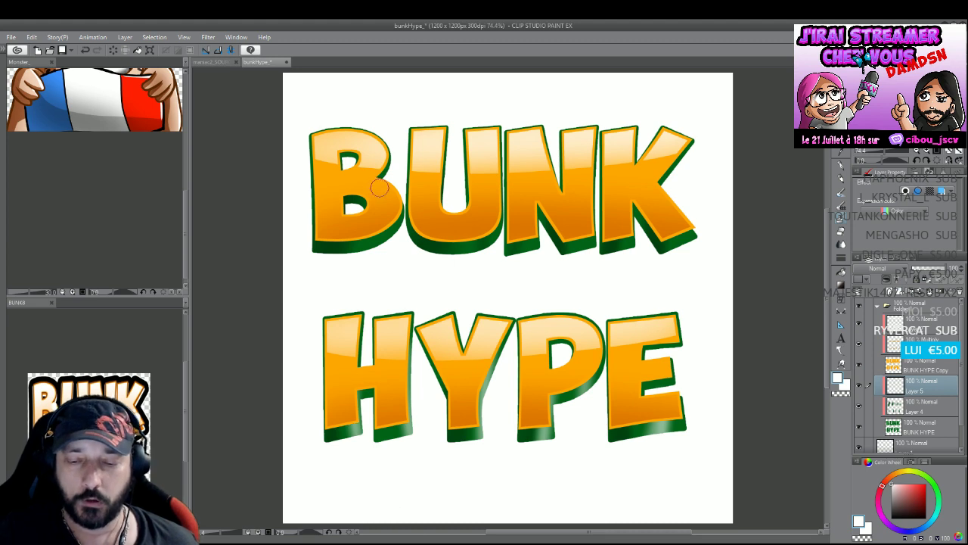
pyautogui.moveTo(372, 227)
pyautogui.mouseDown()
pyautogui.moveTo(386, 245)
pyautogui.moveTo(445, 251)
pyautogui.mouseUp()
pyautogui.moveTo(519, 242)
pyautogui.mouseDown()
pyautogui.moveTo(533, 251)
pyautogui.moveTo(678, 246)
pyautogui.mouseUp()
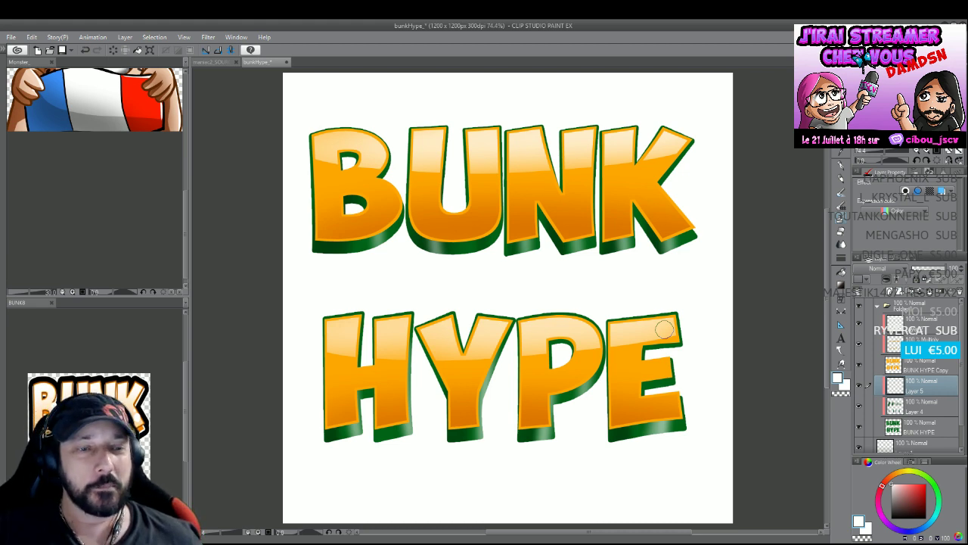
pyautogui.click(135, 136)
pyautogui.moveTo(136, 149); pyautogui.dragTo(139, 259)
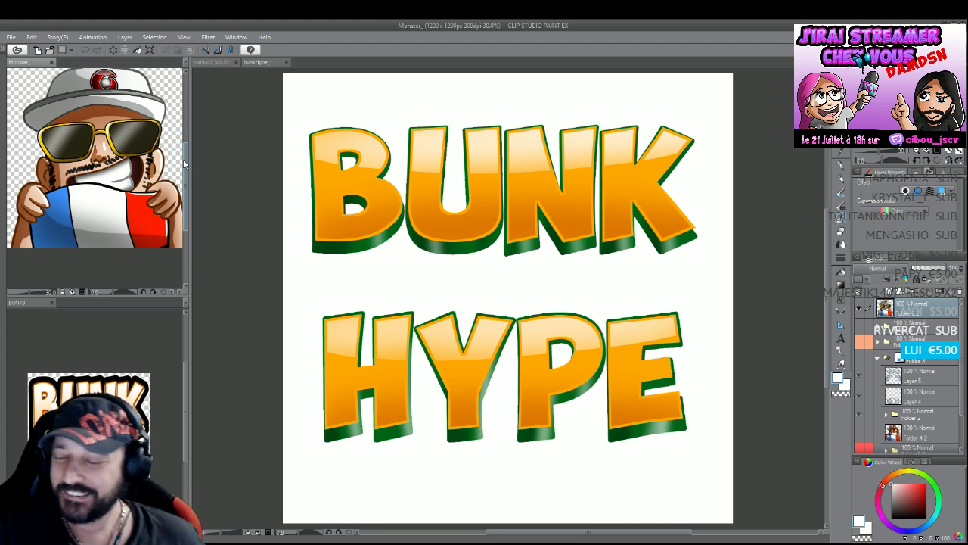
pyautogui.click(759, 285)
# Duplicate the green BUNK HYPE layer and give the lower copy a thick black border effect around both words.
pyautogui.click(916, 427)
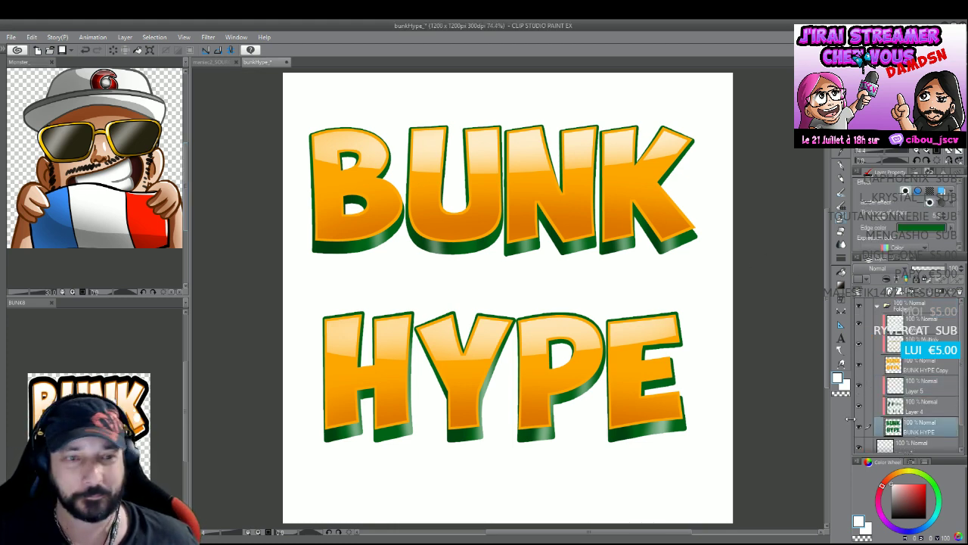
pyautogui.hotkey('ctrl', 'j')
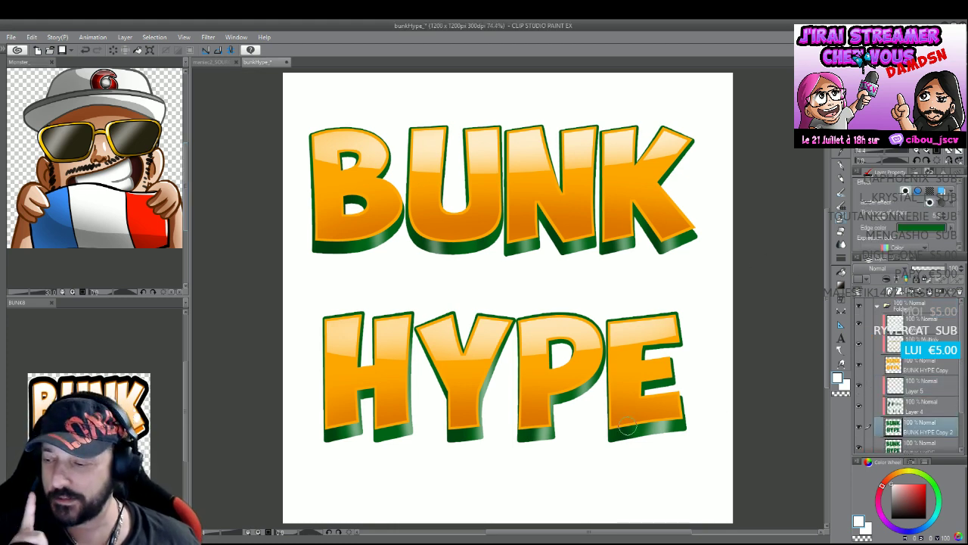
pyautogui.click(919, 445)
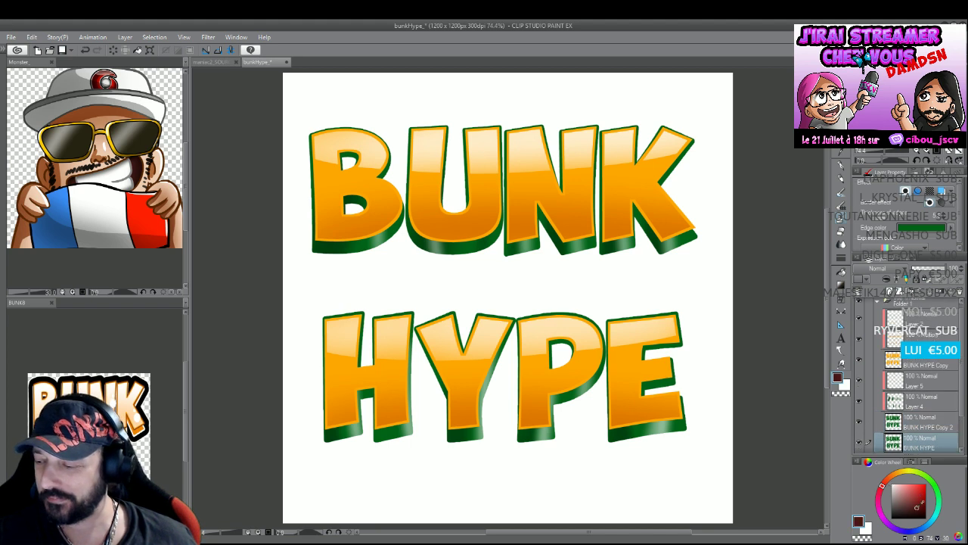
pyautogui.click(896, 219)
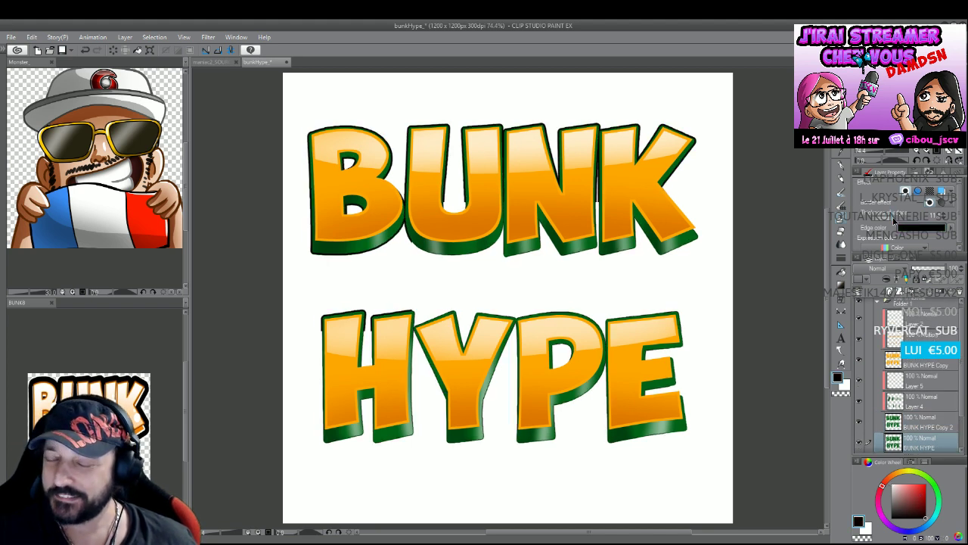
pyautogui.moveTo(896, 218); pyautogui.dragTo(903, 219)
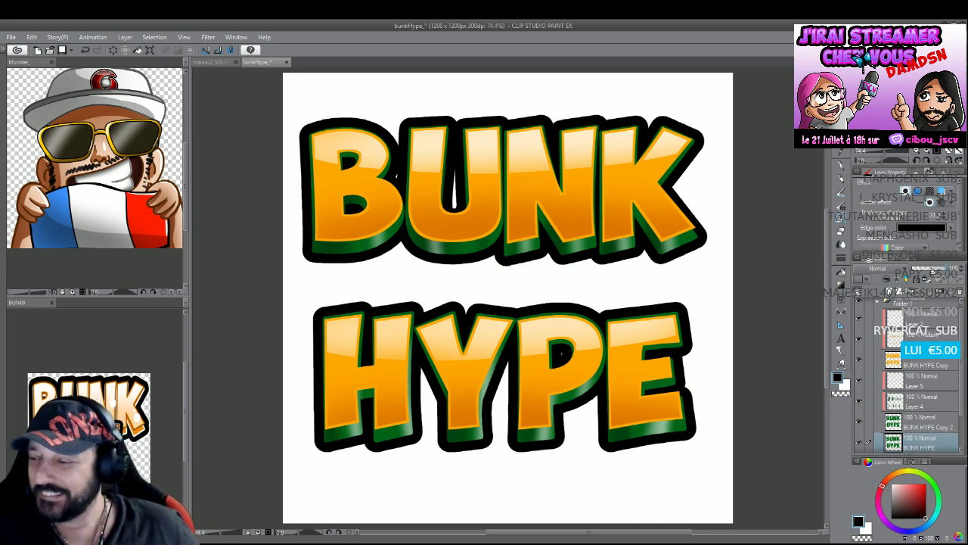
# Unclip the uppermost layer and dab round white highlights of varied sizes on the letters of HYPE.
pyautogui.scroll(1, 944, 323)
pyautogui.click(938, 323)
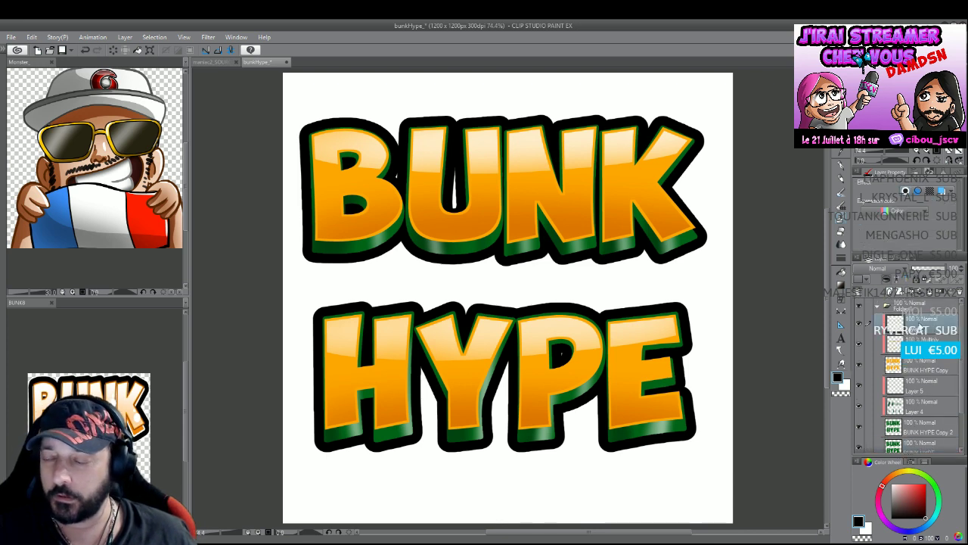
pyautogui.press('x')
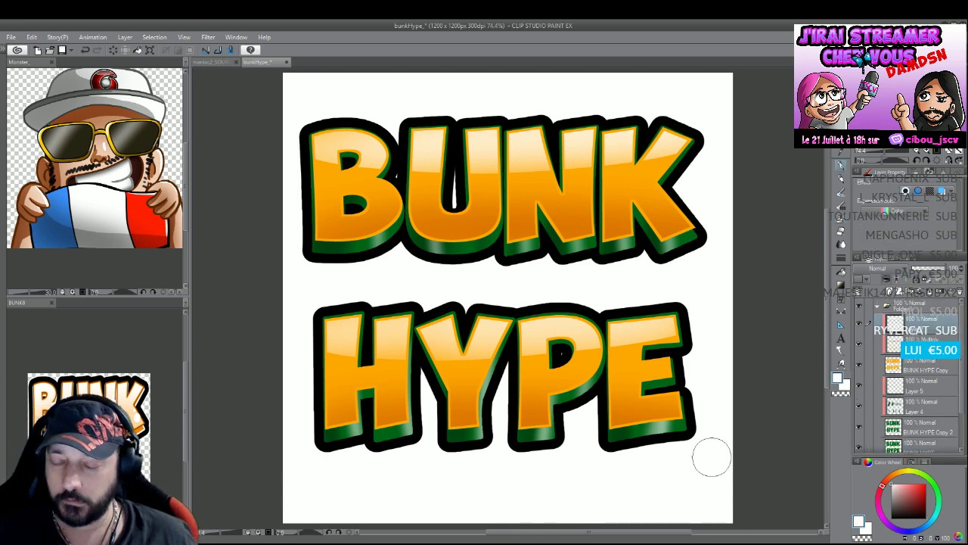
pyautogui.click(576, 378)
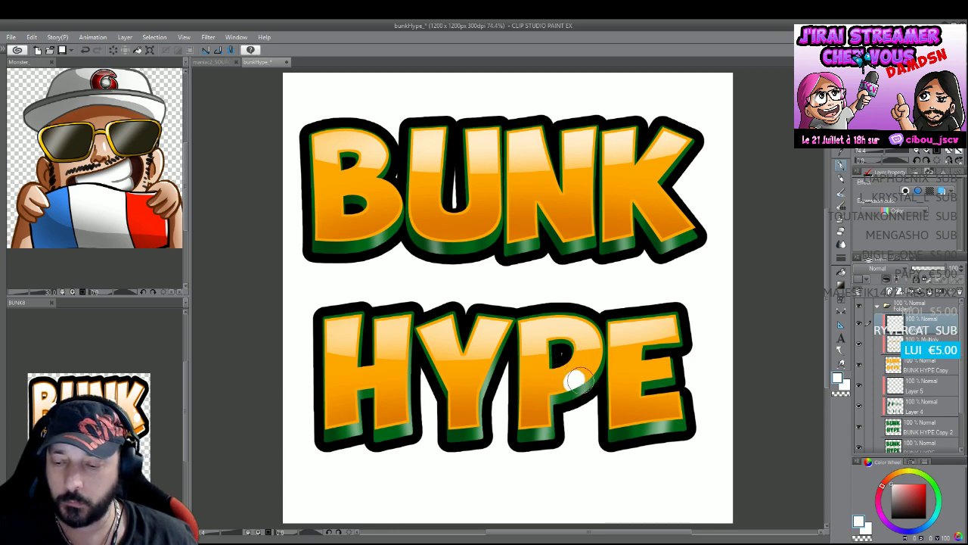
pyautogui.hotkey('ctrl', 'z')
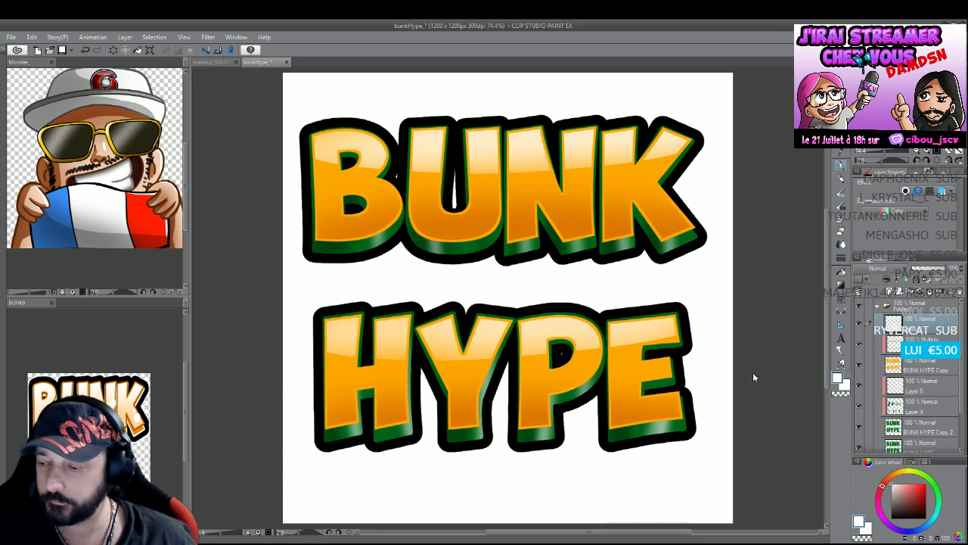
pyautogui.click(572, 381)
pyautogui.click(553, 391)
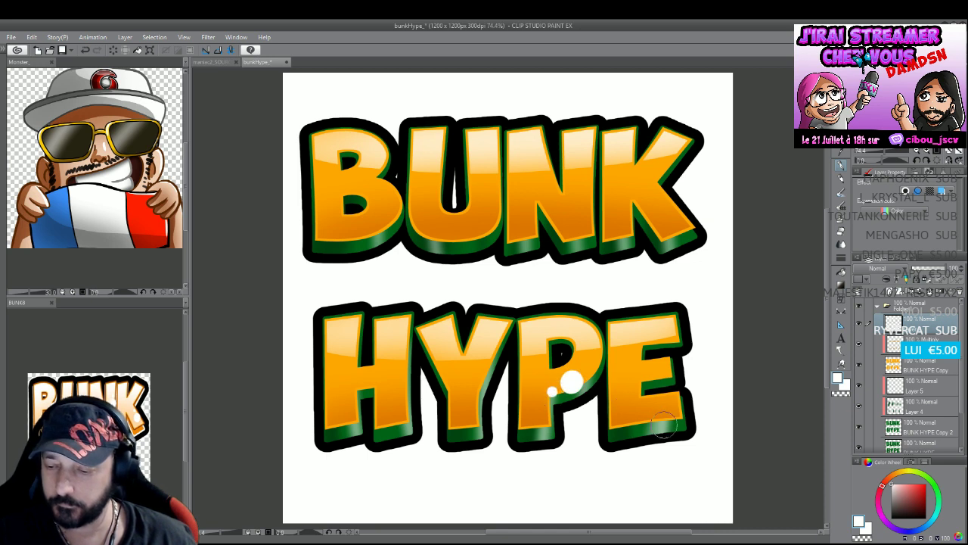
pyautogui.click(667, 416)
pyautogui.click(435, 350)
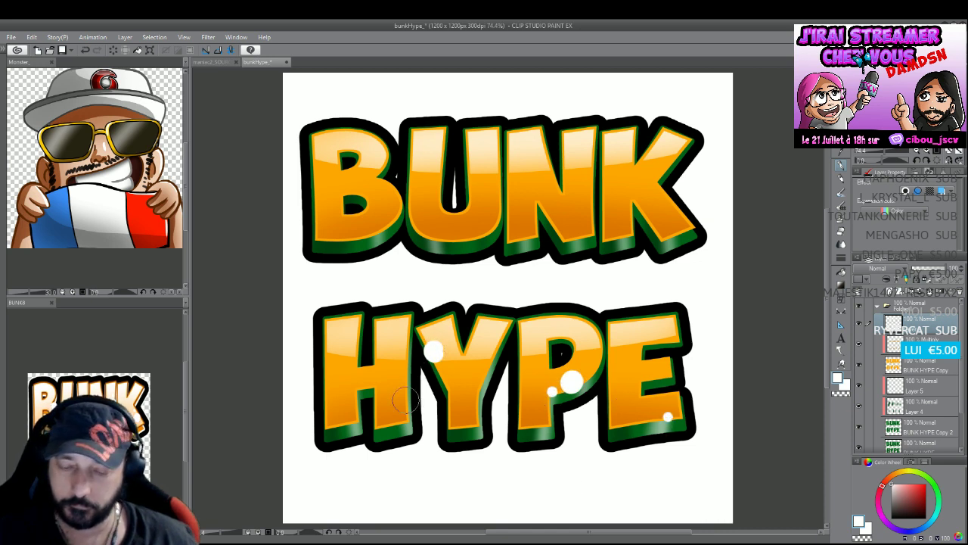
pyautogui.click(388, 421)
pyautogui.click(397, 424)
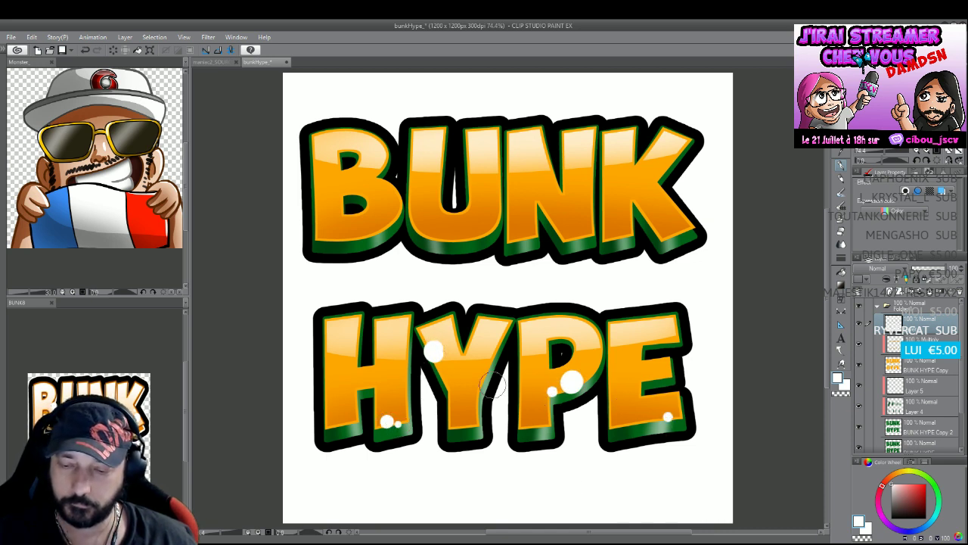
# Dab pairs of large and small round white highlights on the letters of BUNK.
pyautogui.click(492, 180)
pyautogui.click(495, 207)
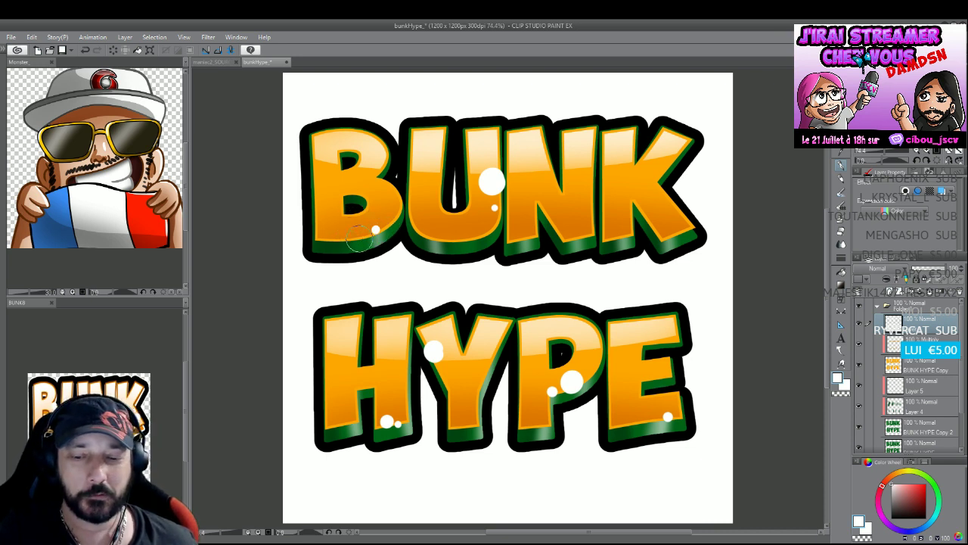
pyautogui.click(357, 240)
pyautogui.click(591, 184)
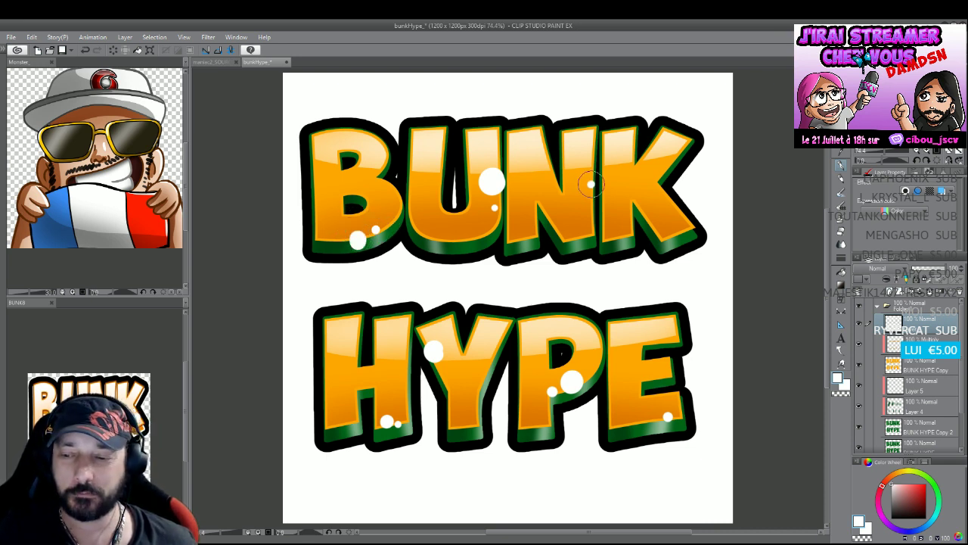
pyautogui.click(589, 200)
pyautogui.click(672, 204)
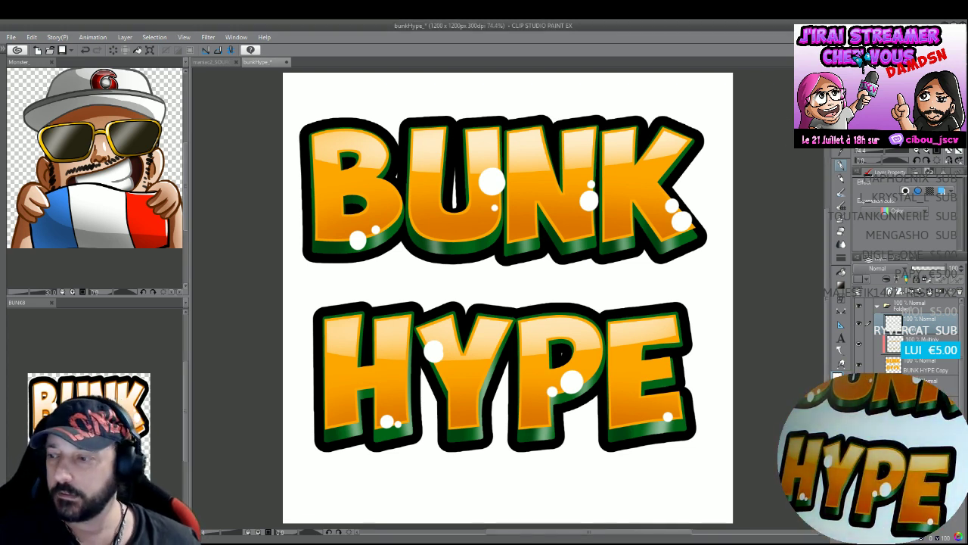
# Collapse the lettering folder and hide the Paper layer to give the emote a transparent background.
pyautogui.click(884, 306)
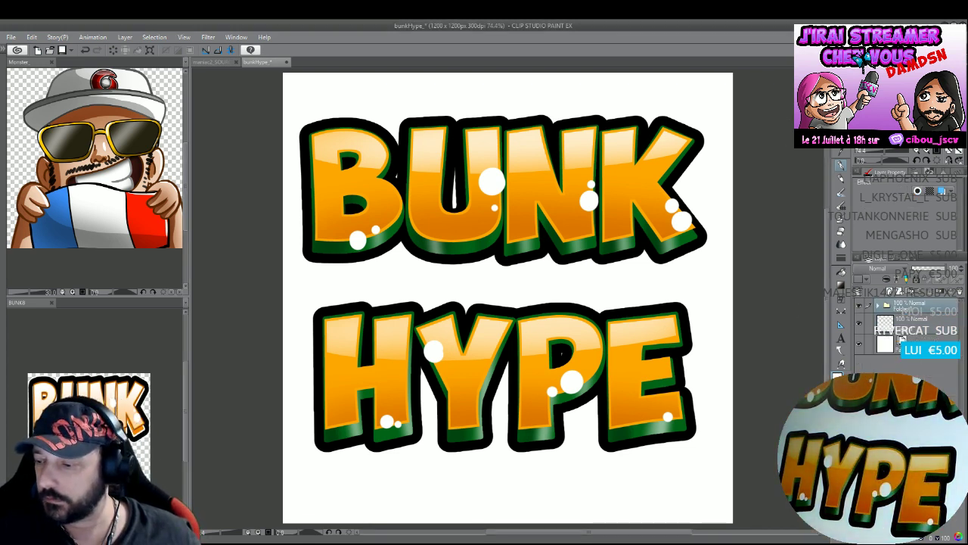
pyautogui.click(860, 344)
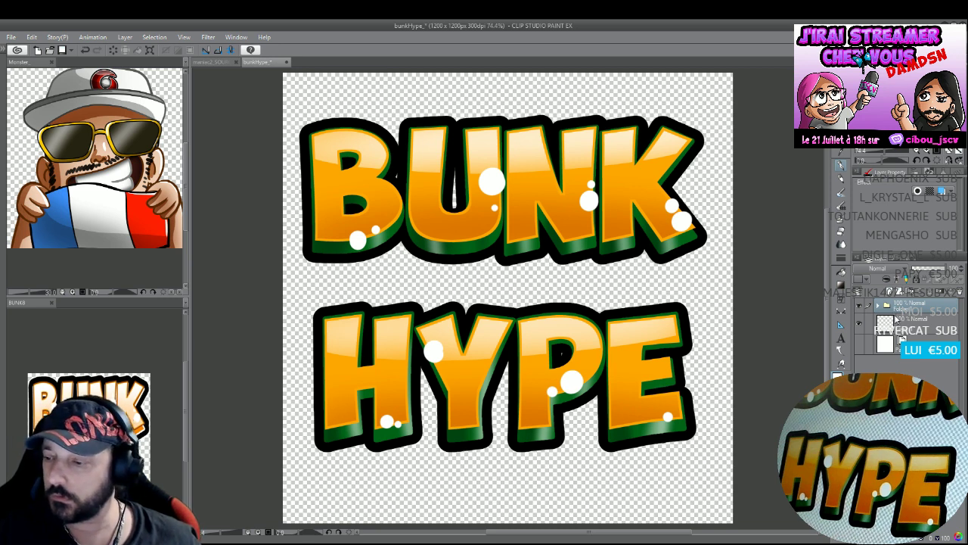
# Flatten a copy of the lettering folder with the original layers hidden, and split BUNK from HYPE onto its own layer.
pyautogui.click(886, 324)
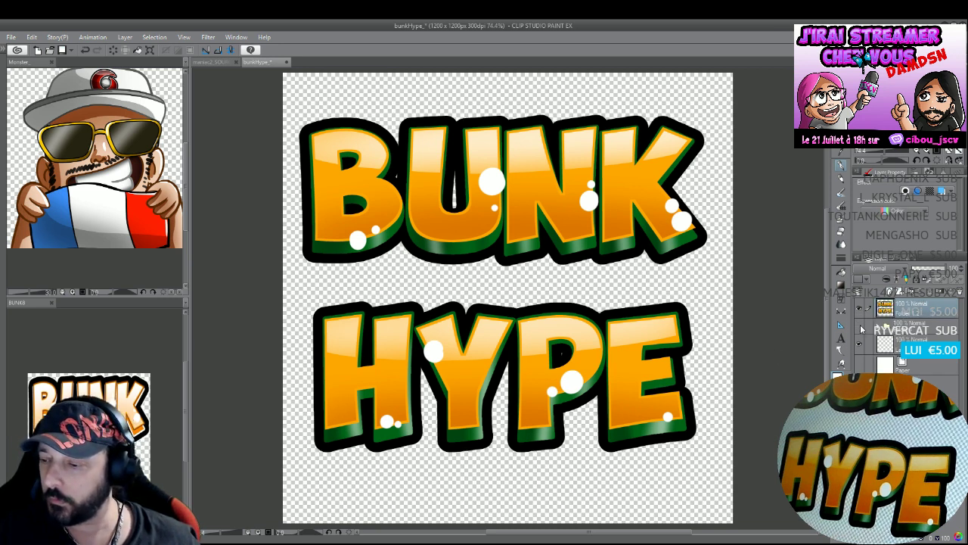
pyautogui.click(840, 164)
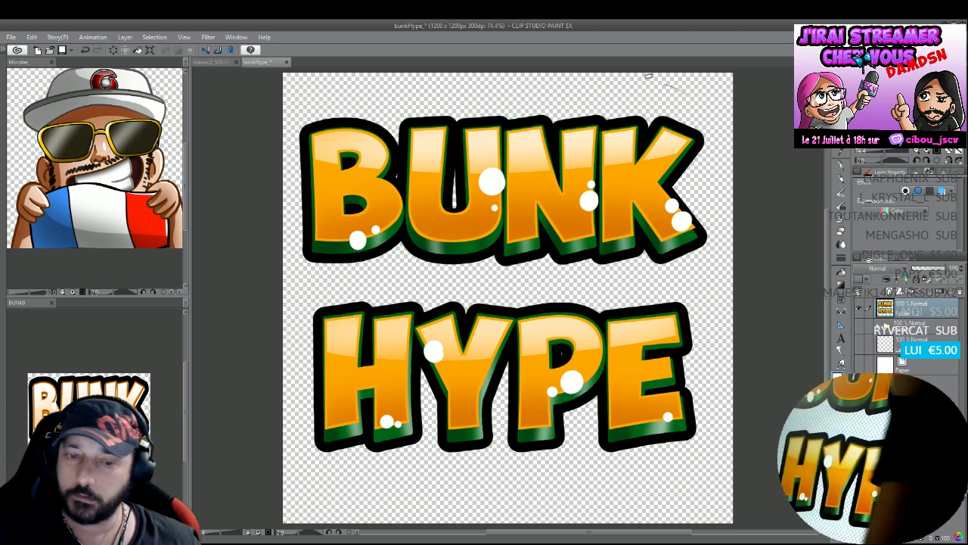
pyautogui.moveTo(685, 97)
pyautogui.mouseDown()
pyautogui.moveTo(404, 67)
pyautogui.moveTo(232, 182)
pyautogui.moveTo(311, 295)
pyautogui.moveTo(654, 286)
pyautogui.moveTo(737, 241)
pyautogui.moveTo(650, 83)
pyautogui.moveTo(595, 95)
pyautogui.mouseUp()
pyautogui.press('Delete')
pyautogui.hotkey('ctrl', 'd')
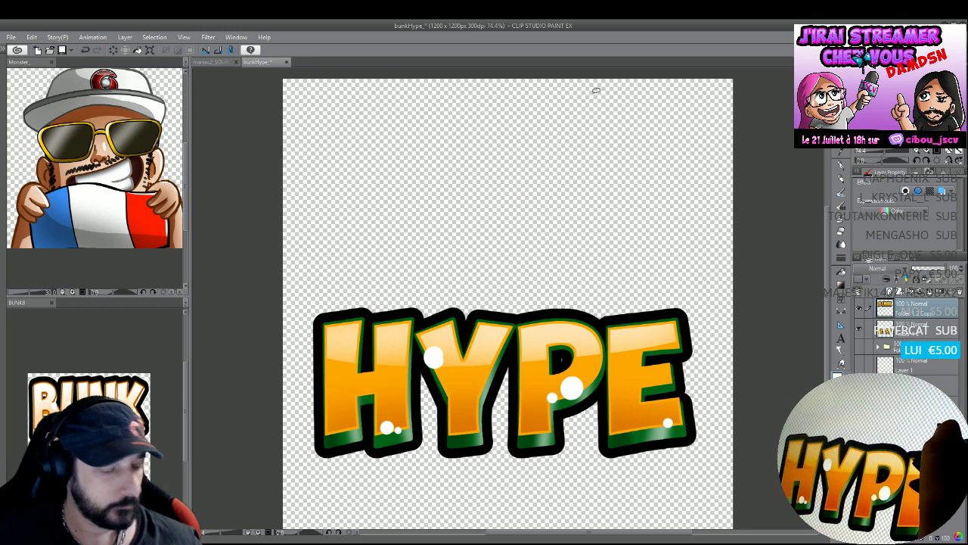
pyautogui.hotkey('ctrl', 'v')
# Distort BUNK so the B is taller and the word's lower edge slopes upward toward the K.
pyautogui.hotkey('ctrl', 't')
pyautogui.moveTo(299, 274); pyautogui.dragTo(308, 304)
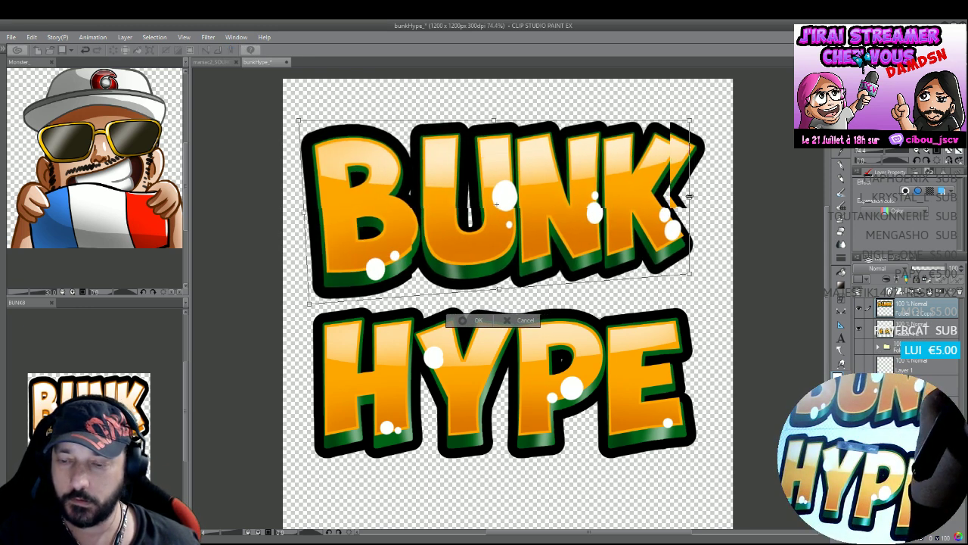
pyautogui.moveTo(704, 272); pyautogui.dragTo(702, 267)
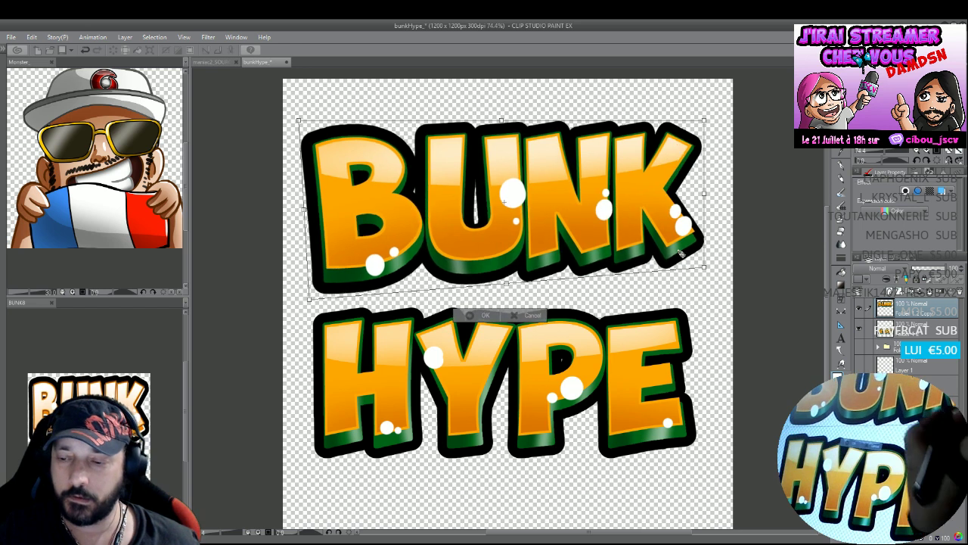
pyautogui.press('Return')
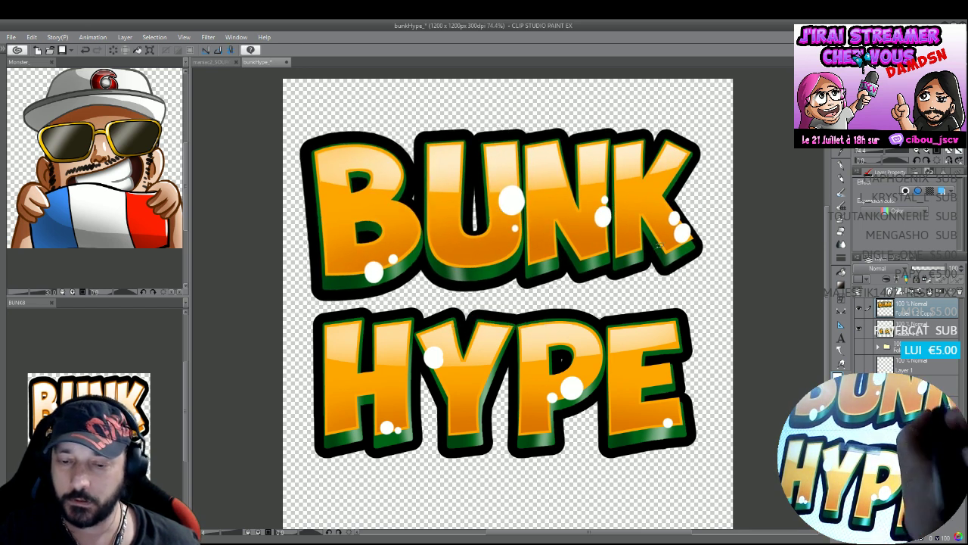
# Distort HYPE to enlarge the E, fit it closely beneath BUNK, and merge both words into one layer.
pyautogui.click(904, 331)
pyautogui.hotkey('ctrl', 't')
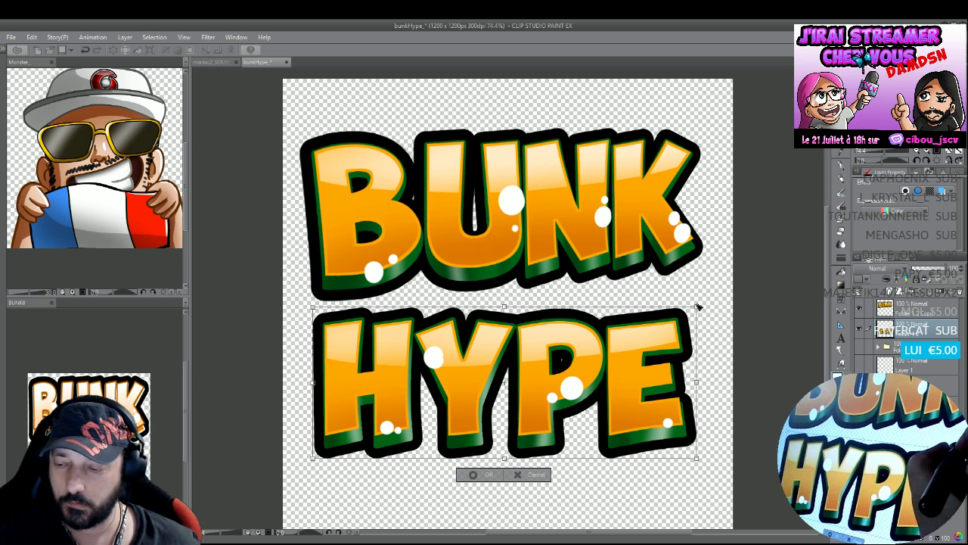
pyautogui.moveTo(695, 308); pyautogui.dragTo(720, 257)
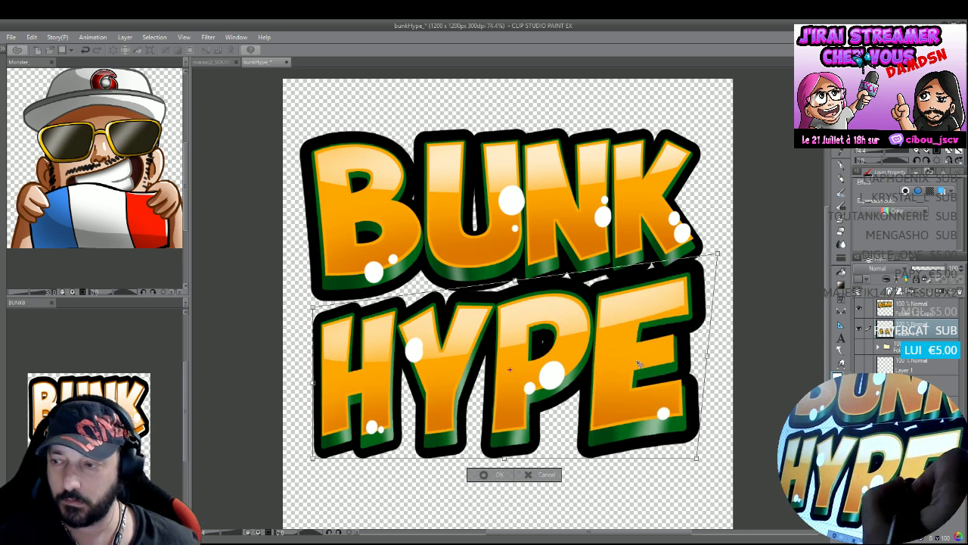
pyautogui.moveTo(315, 457); pyautogui.dragTo(335, 446)
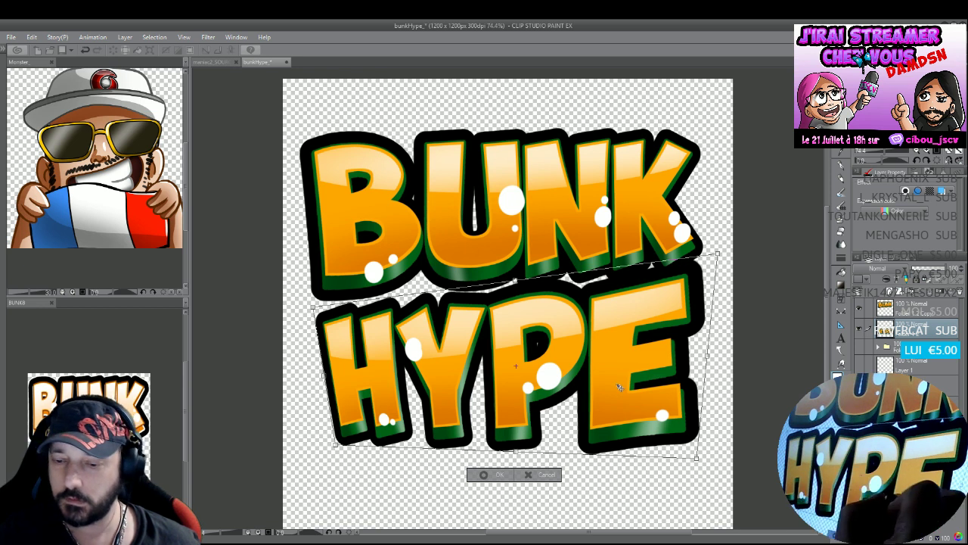
pyautogui.moveTo(619, 387); pyautogui.dragTo(615, 375)
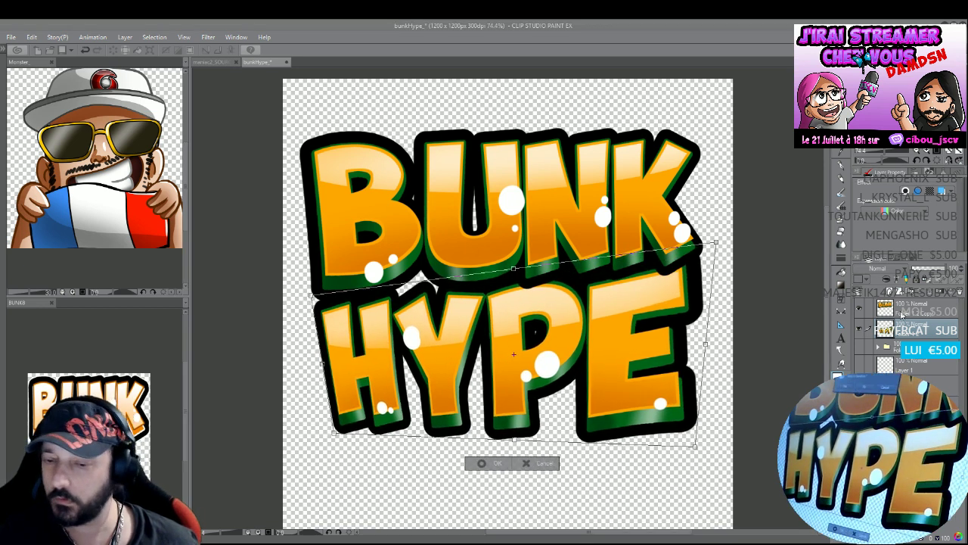
pyautogui.click(901, 309)
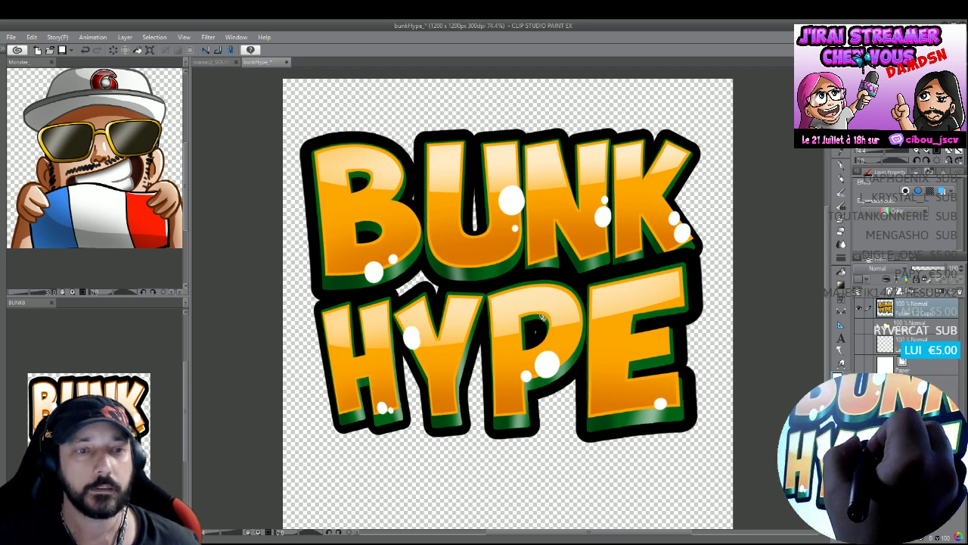
# Move the merged lettering to the canvas's lower edge and fade it as a guide beneath a new sketch layer.
pyautogui.moveTo(539, 309); pyautogui.dragTo(534, 404)
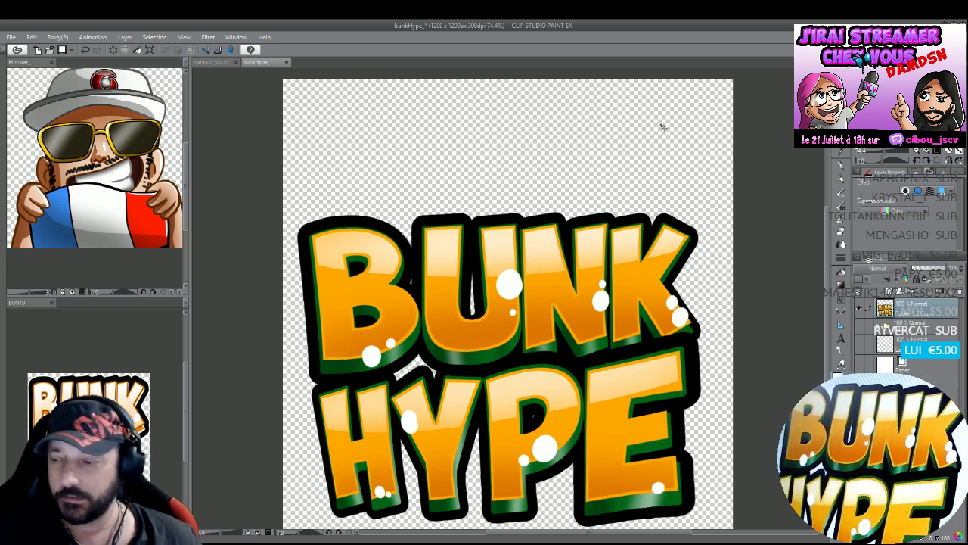
pyautogui.click(925, 271)
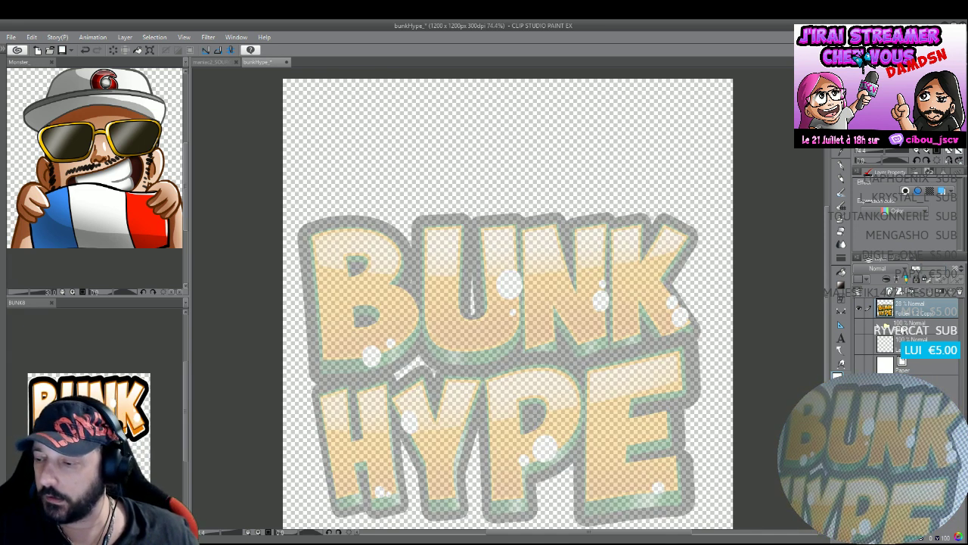
pyautogui.click(891, 291)
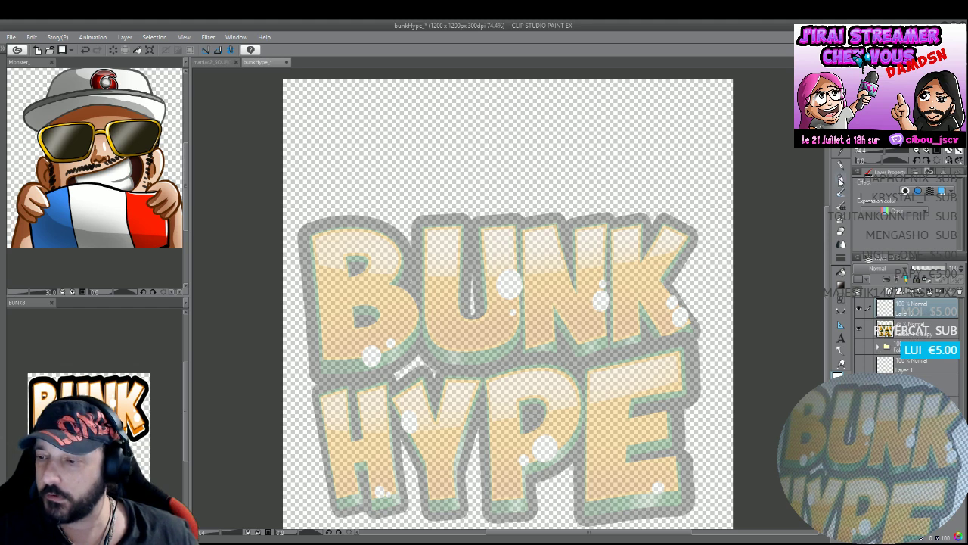
pyautogui.click(839, 180)
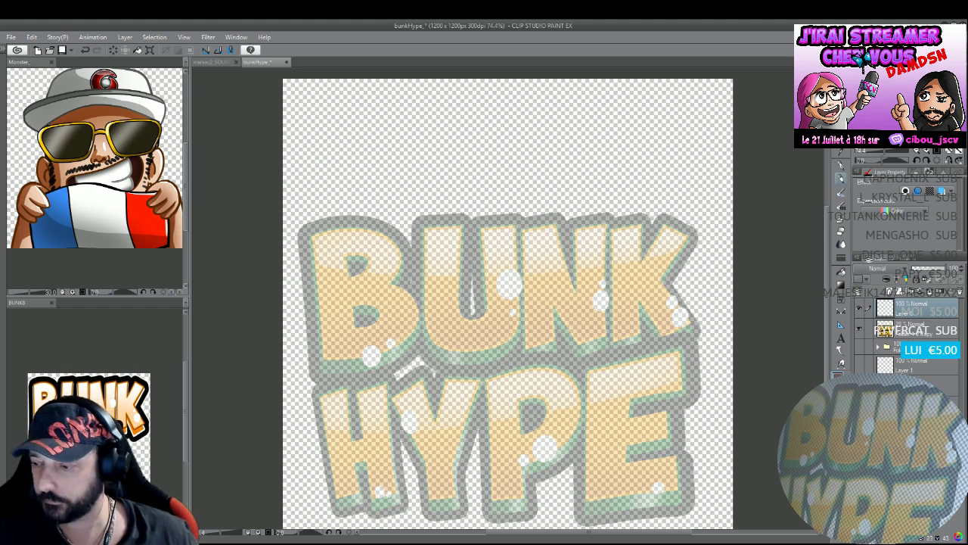
# Sketch a spray can body over the faded lettering with an elliptical double rim, two curved sides and a double-lined base.
pyautogui.moveTo(347, 199)
pyautogui.mouseDown()
pyautogui.moveTo(318, 207)
pyautogui.moveTo(380, 247)
pyautogui.moveTo(506, 184)
pyautogui.moveTo(353, 189)
pyautogui.moveTo(300, 247)
pyautogui.mouseUp()
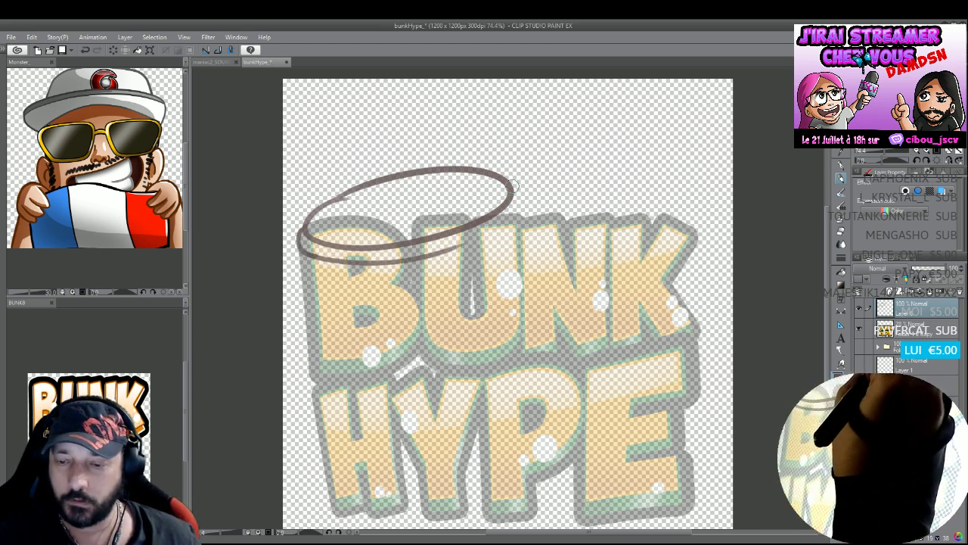
pyautogui.moveTo(511, 181); pyautogui.dragTo(460, 242)
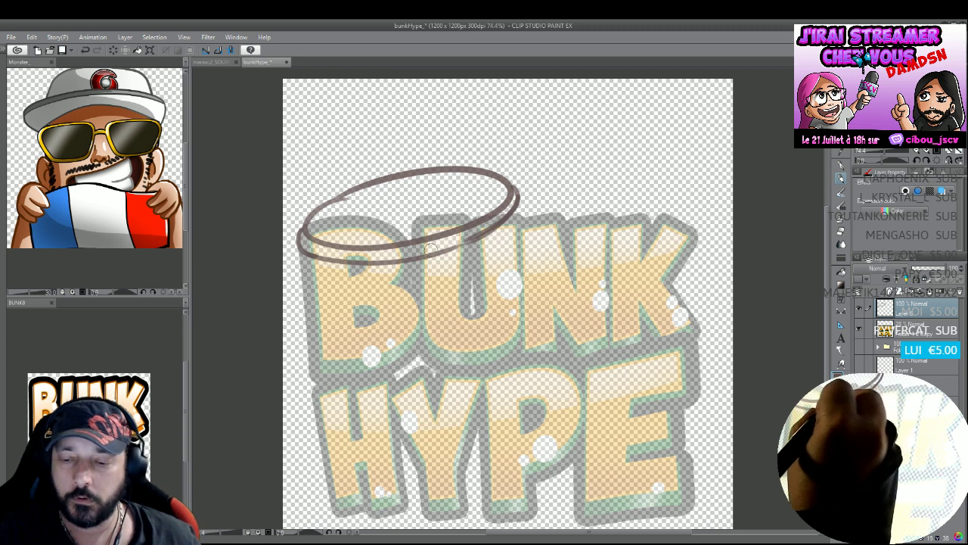
pyautogui.moveTo(311, 255); pyautogui.dragTo(344, 427)
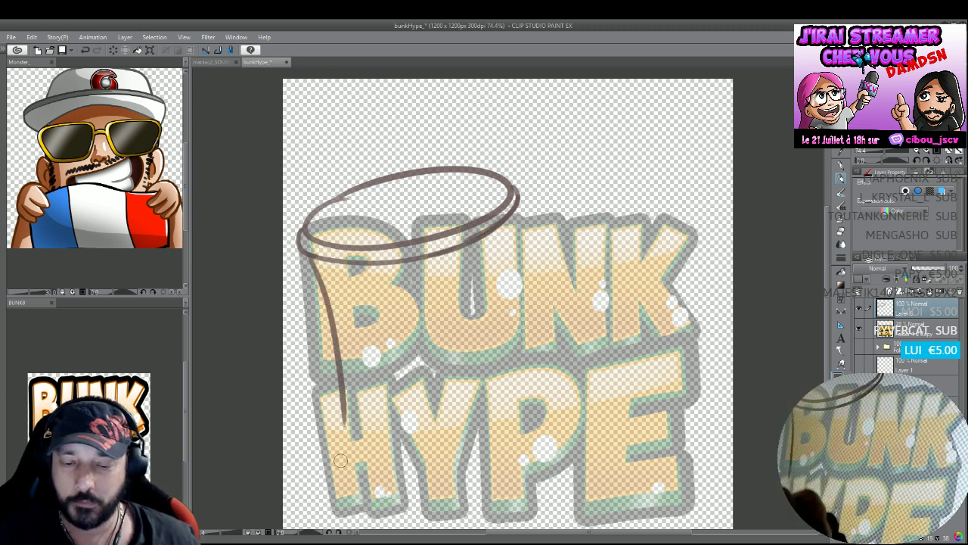
pyautogui.moveTo(515, 195); pyautogui.dragTo(533, 412)
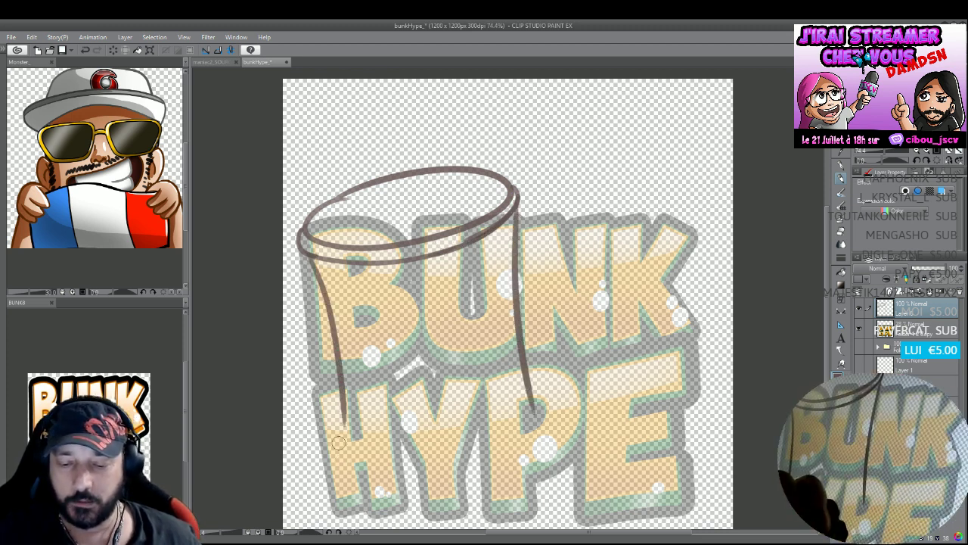
pyautogui.moveTo(339, 442)
pyautogui.mouseDown()
pyautogui.moveTo(329, 463)
pyautogui.moveTo(546, 415)
pyautogui.mouseUp()
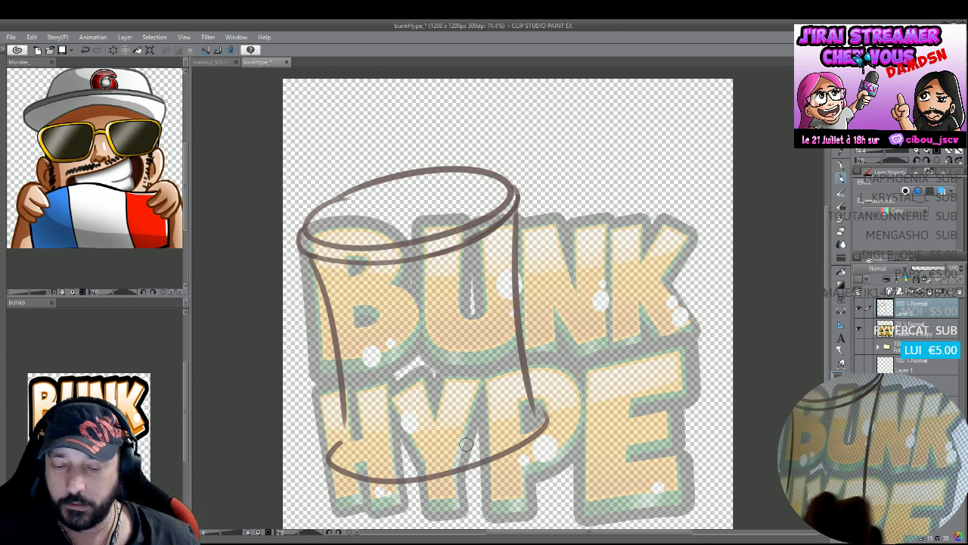
pyautogui.moveTo(341, 445)
pyautogui.mouseDown()
pyautogui.moveTo(371, 461)
pyautogui.moveTo(529, 421)
pyautogui.mouseUp()
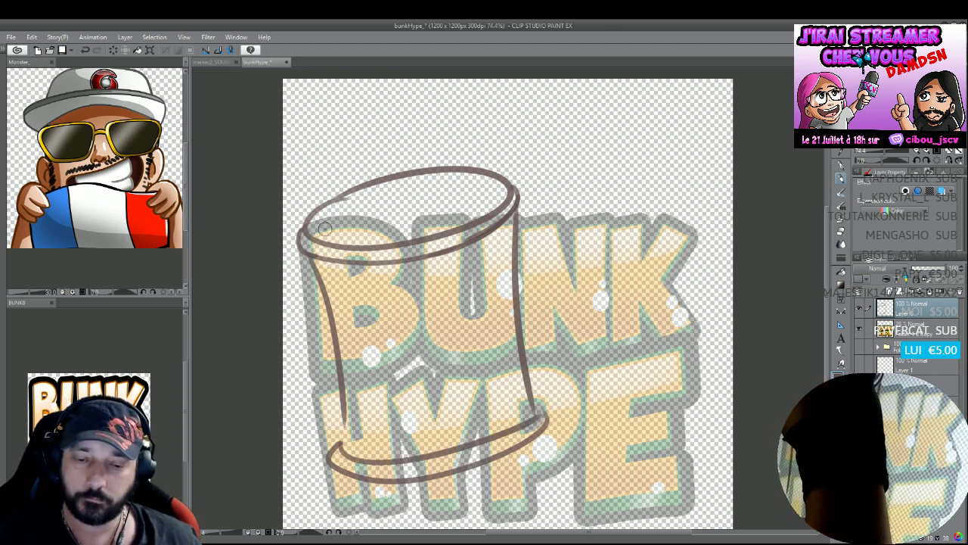
# Sketch the spray can's domed shoulder inside the rim and a small cylindrical nozzle on its peak.
pyautogui.moveTo(324, 228)
pyautogui.mouseDown()
pyautogui.moveTo(335, 194)
pyautogui.moveTo(363, 171)
pyautogui.mouseUp()
pyautogui.moveTo(326, 227)
pyautogui.mouseDown()
pyautogui.moveTo(386, 235)
pyautogui.moveTo(486, 189)
pyautogui.moveTo(411, 152)
pyautogui.moveTo(437, 156)
pyautogui.moveTo(388, 154)
pyautogui.moveTo(359, 194)
pyautogui.moveTo(385, 162)
pyautogui.moveTo(371, 126)
pyautogui.moveTo(401, 124)
pyautogui.moveTo(388, 110)
pyautogui.moveTo(426, 158)
pyautogui.moveTo(408, 165)
pyautogui.moveTo(411, 126)
pyautogui.moveTo(406, 134)
pyautogui.moveTo(421, 132)
pyautogui.moveTo(379, 156)
pyautogui.moveTo(440, 158)
pyautogui.moveTo(335, 196)
pyautogui.mouseUp()
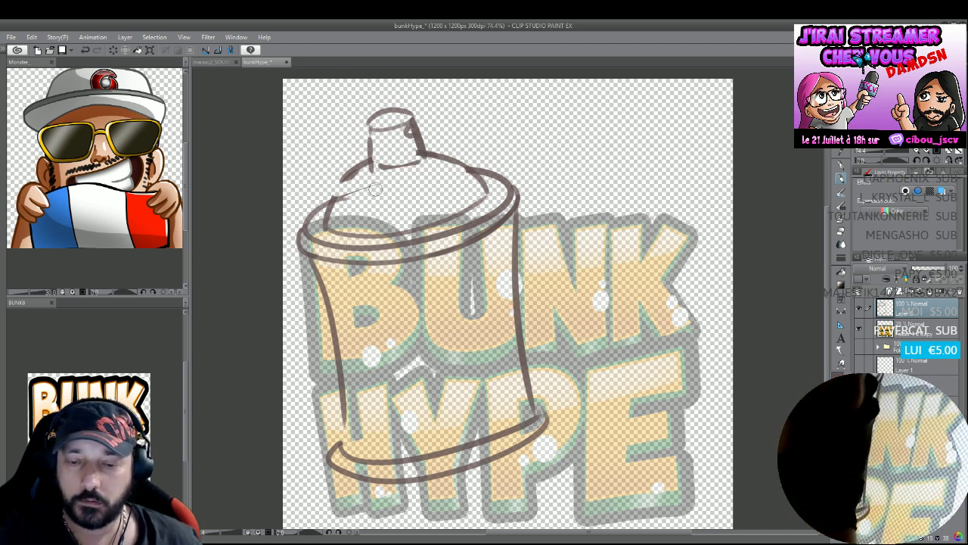
pyautogui.moveTo(357, 164); pyautogui.dragTo(326, 227)
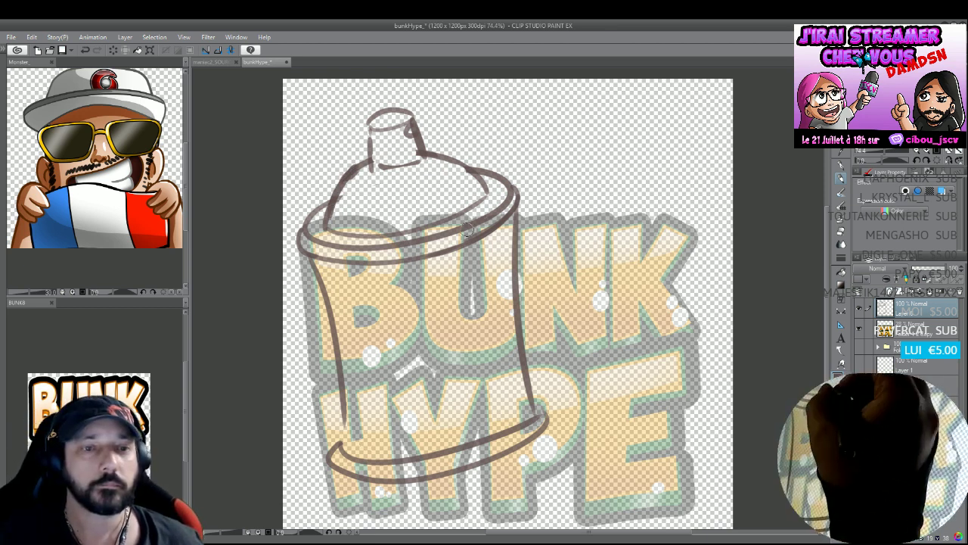
# Shrink the spray can sketch, tilt it slightly counterclockwise and position it over the B of BUNK with its nozzle above the lettering.
pyautogui.hotkey('ctrl', 't')
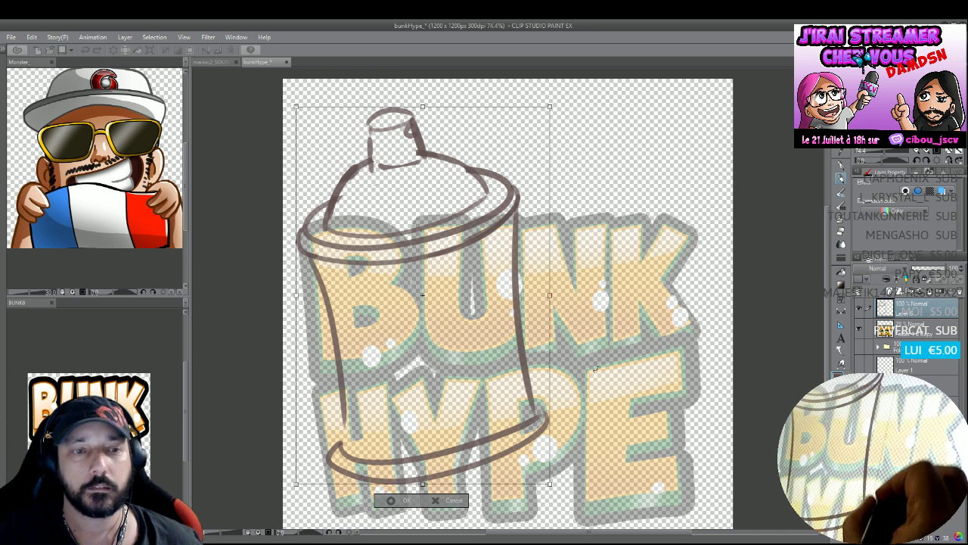
pyautogui.moveTo(549, 483)
pyautogui.mouseDown()
pyautogui.moveTo(488, 408)
pyautogui.moveTo(484, 393)
pyautogui.moveTo(511, 353)
pyautogui.mouseUp()
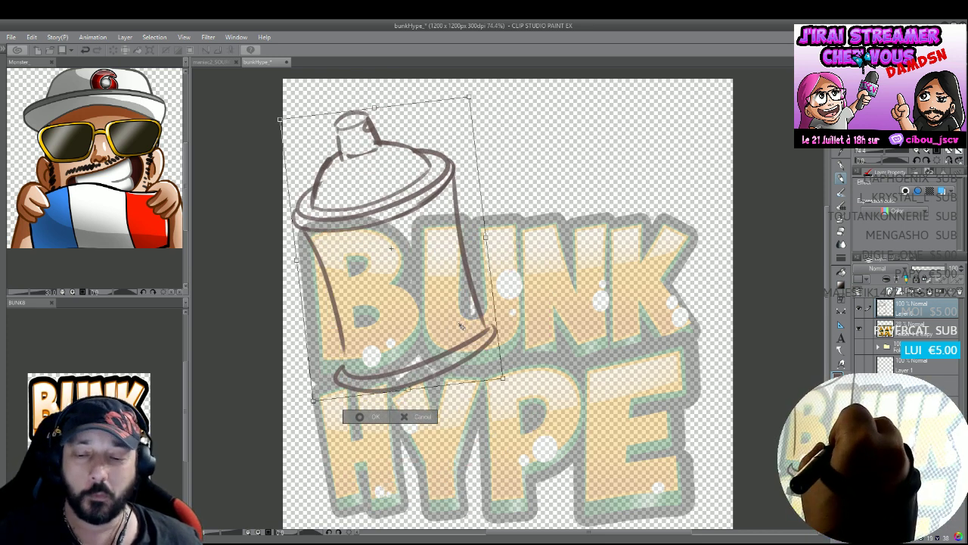
pyautogui.moveTo(461, 326); pyautogui.dragTo(456, 337)
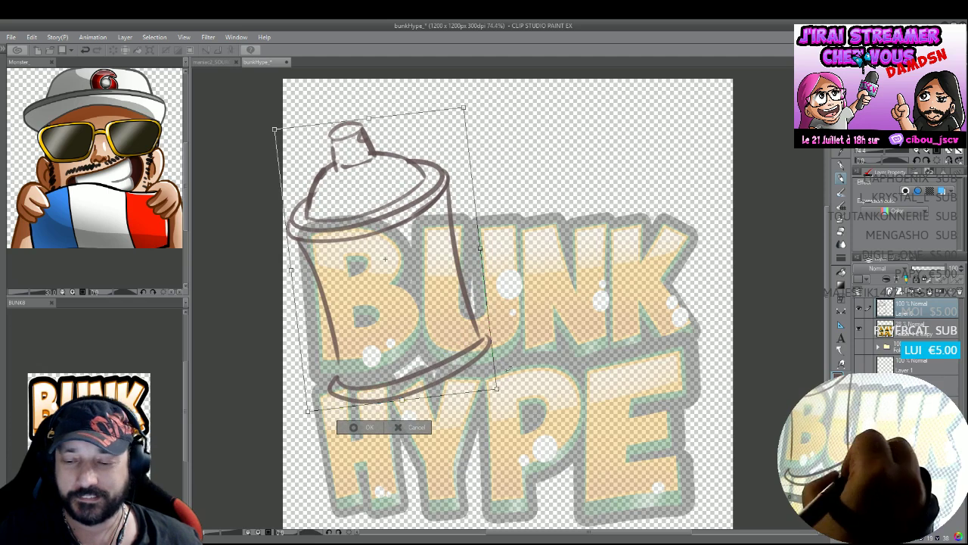
pyautogui.moveTo(503, 387); pyautogui.dragTo(466, 352)
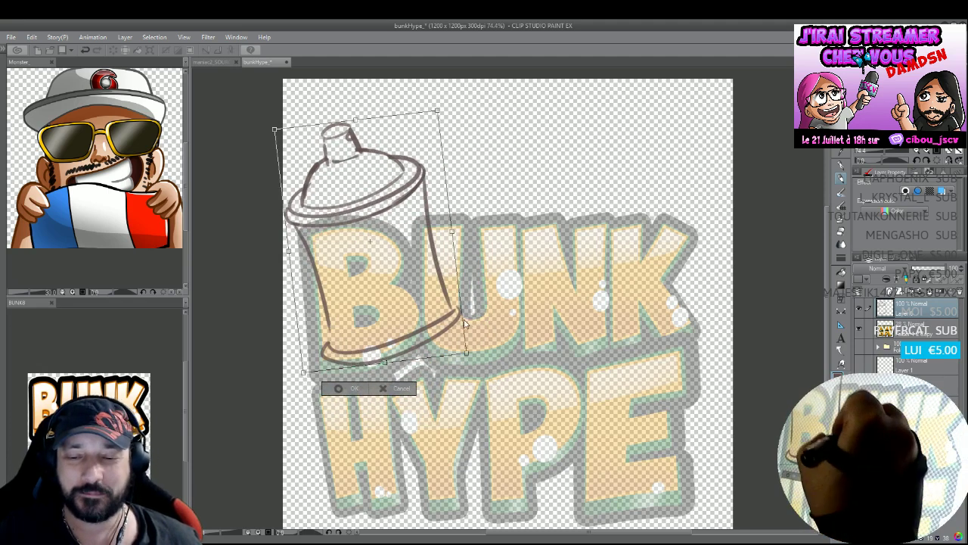
pyautogui.moveTo(430, 289); pyautogui.dragTo(429, 285)
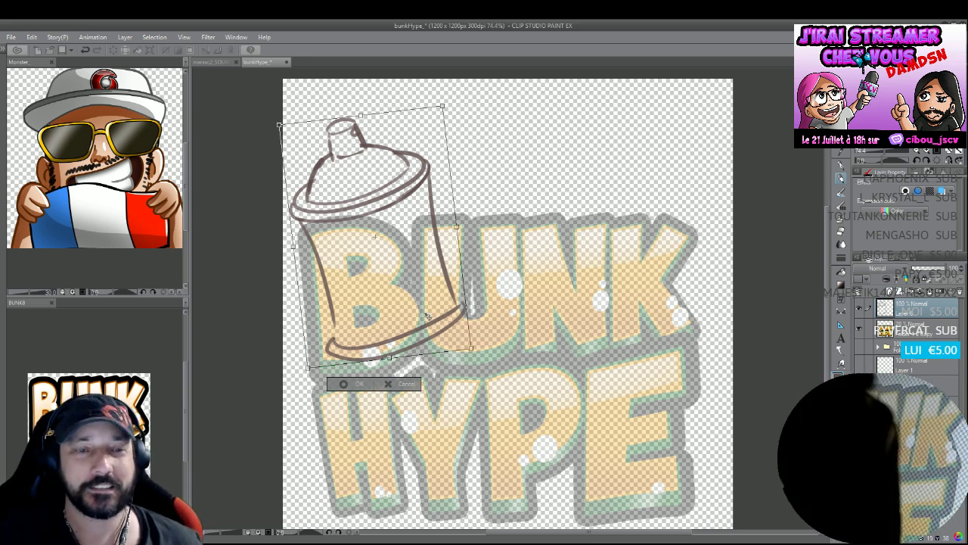
pyautogui.press('Return')
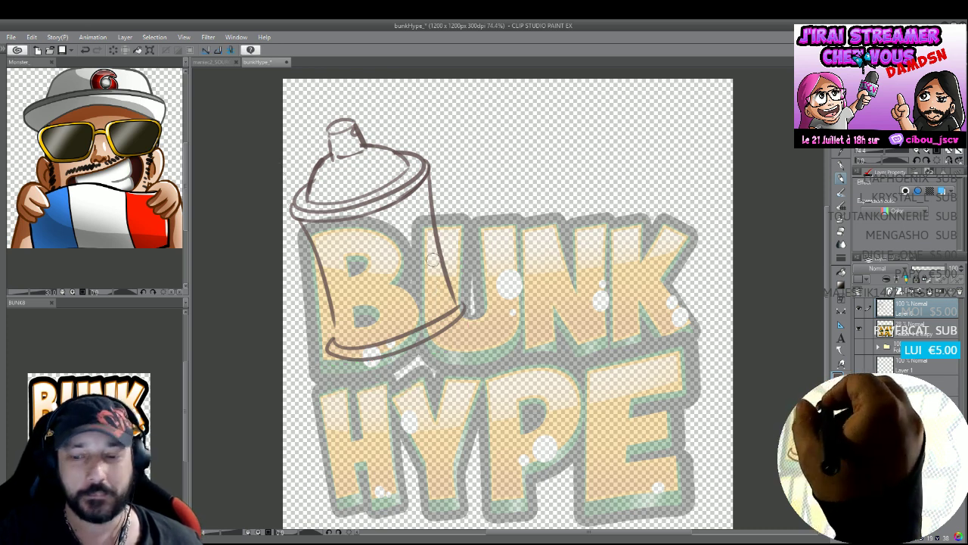
pyautogui.moveTo(441, 331)
pyautogui.mouseDown()
pyautogui.moveTo(436, 299)
pyautogui.moveTo(445, 309)
pyautogui.mouseUp()
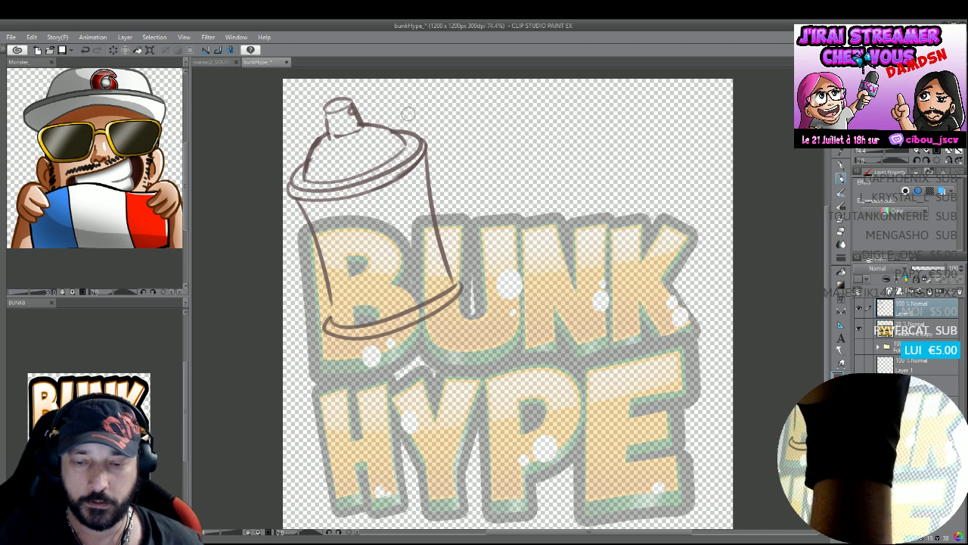
pyautogui.moveTo(458, 301); pyautogui.dragTo(454, 314)
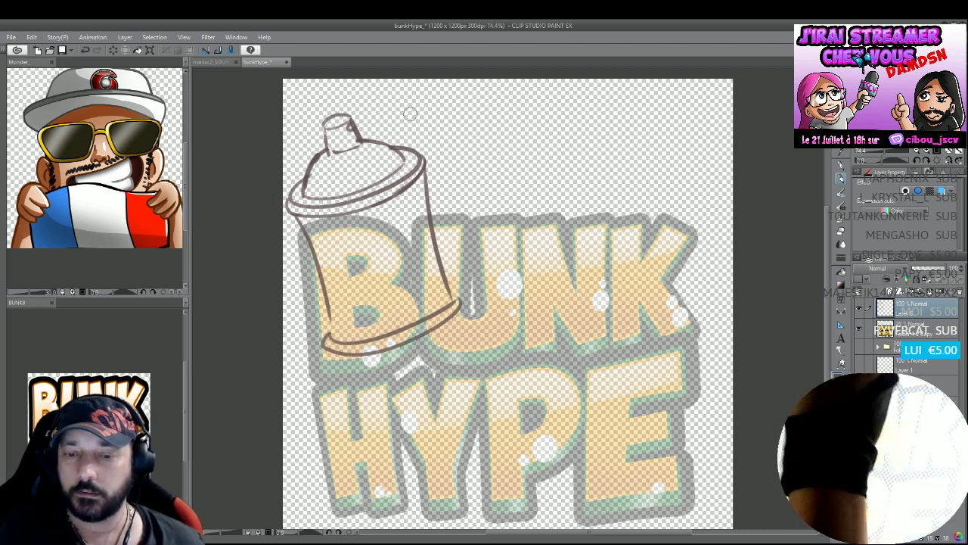
# Try sketching diverging spray lines and the start of a cloud outline beside the nozzle, and erase them.
pyautogui.moveTo(382, 123)
pyautogui.mouseDown()
pyautogui.moveTo(505, 111)
pyautogui.moveTo(433, 130)
pyautogui.moveTo(518, 148)
pyautogui.mouseUp()
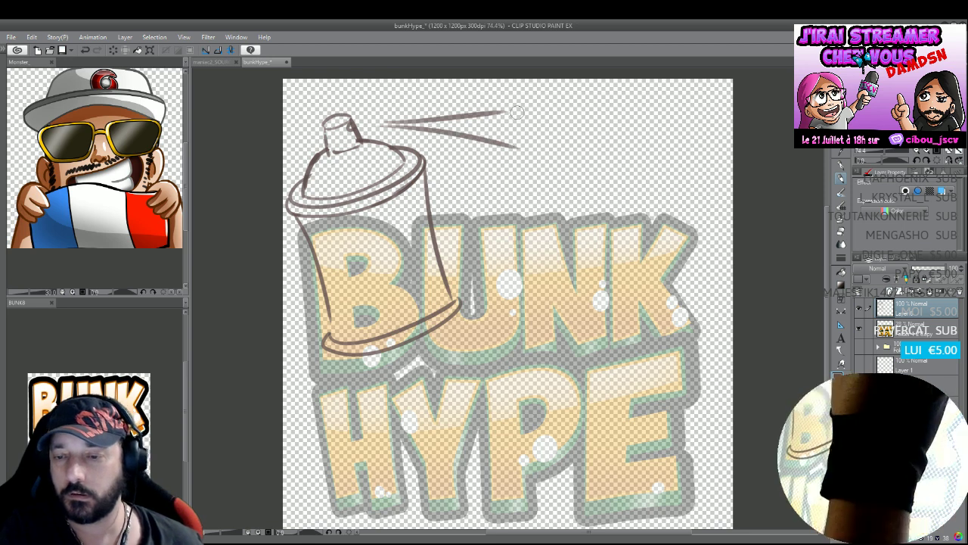
pyautogui.moveTo(517, 106)
pyautogui.mouseDown()
pyautogui.moveTo(545, 90)
pyautogui.moveTo(590, 88)
pyautogui.mouseUp()
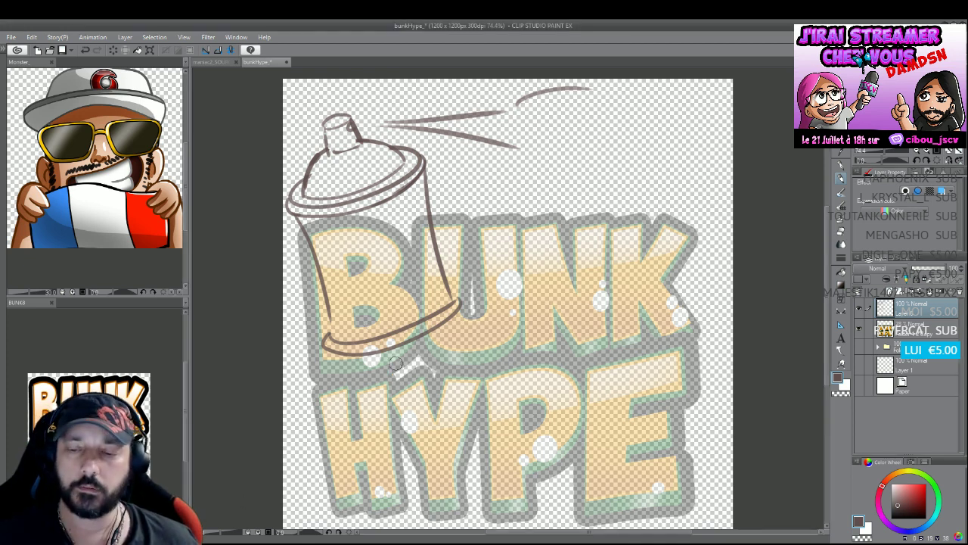
pyautogui.press('x')
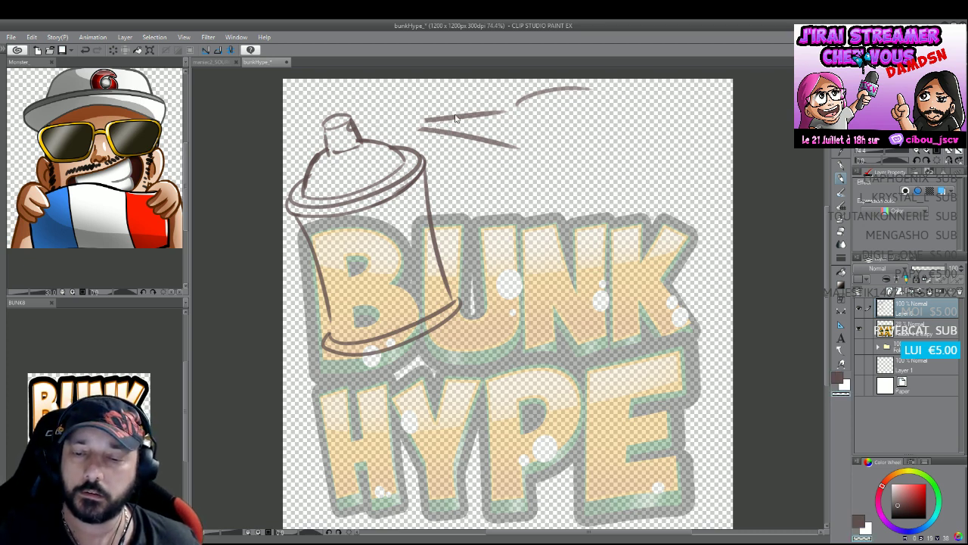
pyautogui.moveTo(469, 121)
pyautogui.mouseDown()
pyautogui.moveTo(429, 116)
pyautogui.moveTo(506, 130)
pyautogui.moveTo(577, 93)
pyautogui.moveTo(536, 109)
pyautogui.mouseUp()
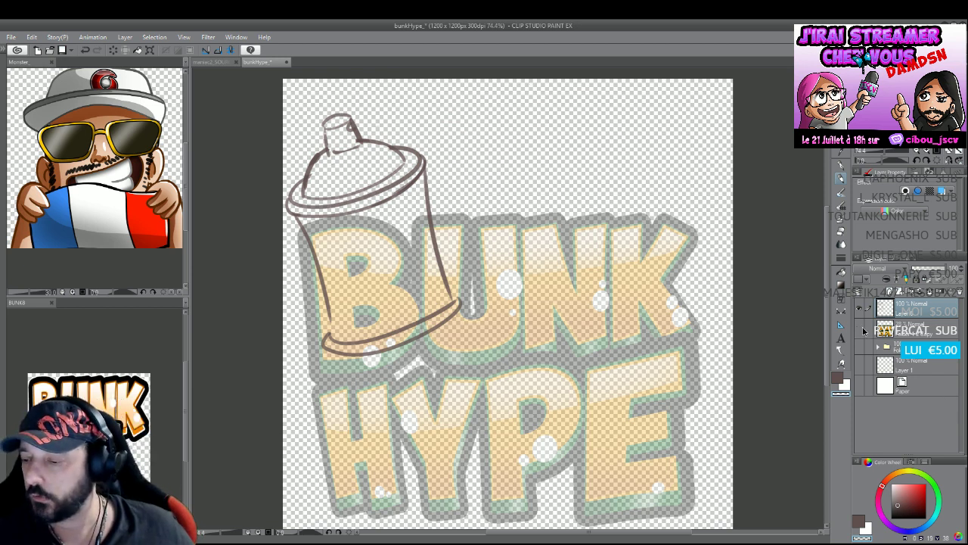
# Hide the faded lettering, add a layer above the spray can sketch, and display that sketch in blue.
pyautogui.click(861, 330)
pyautogui.click(890, 292)
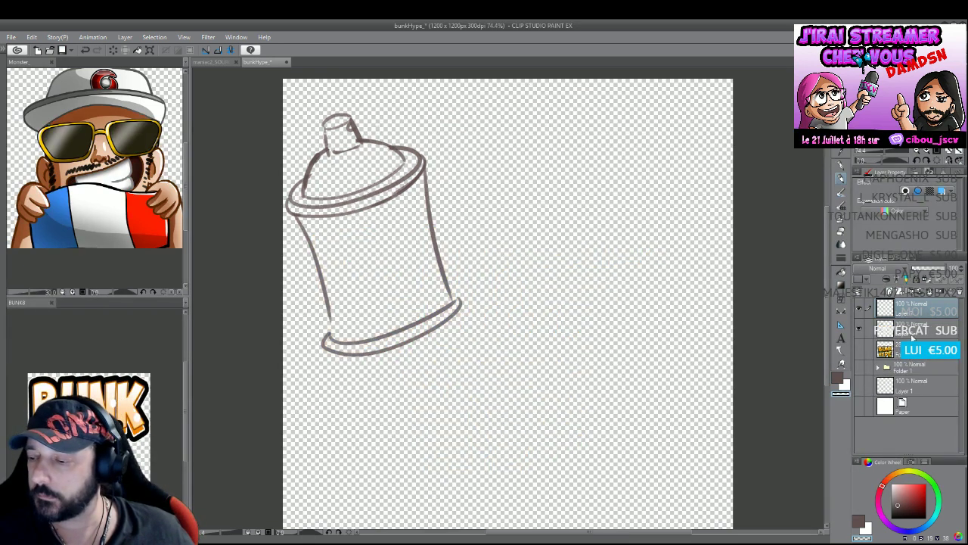
pyautogui.click(922, 488)
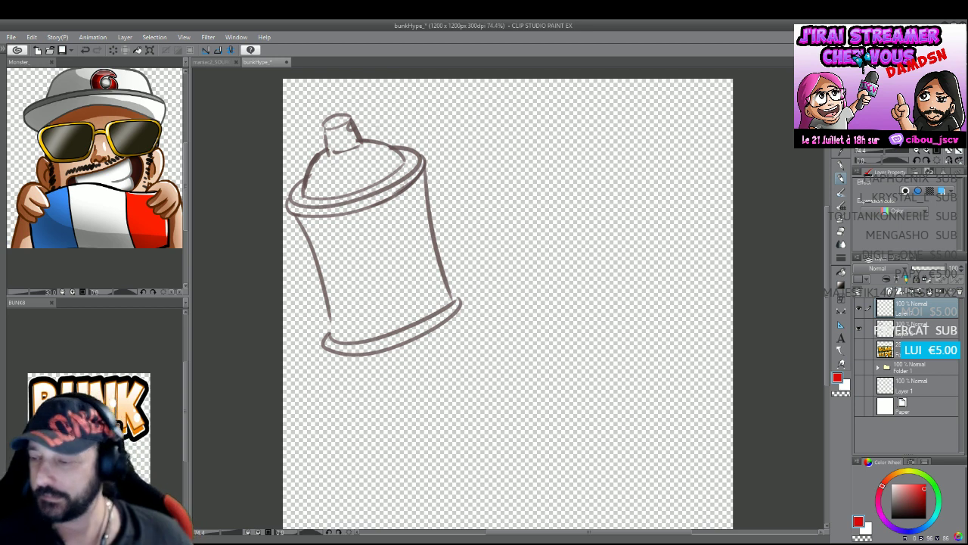
pyautogui.click(860, 330)
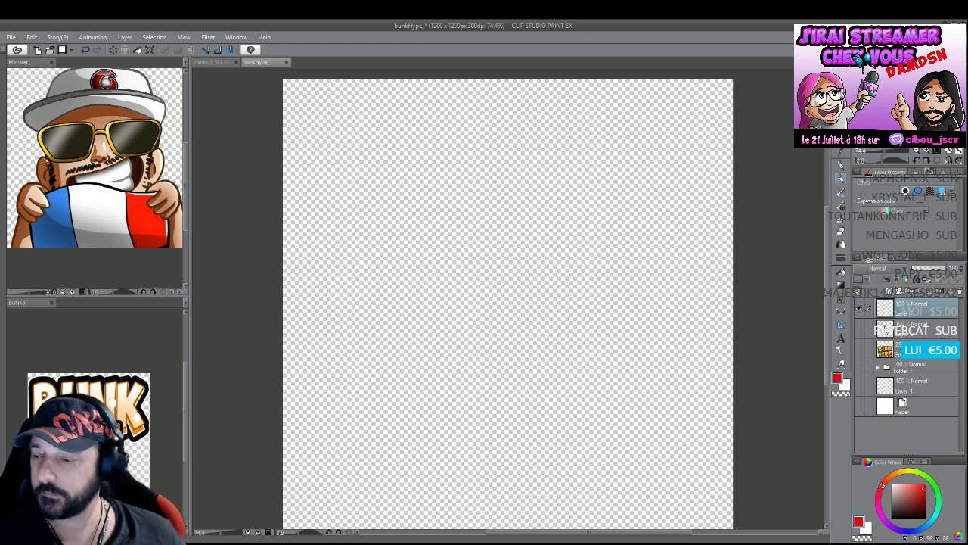
pyautogui.click(860, 330)
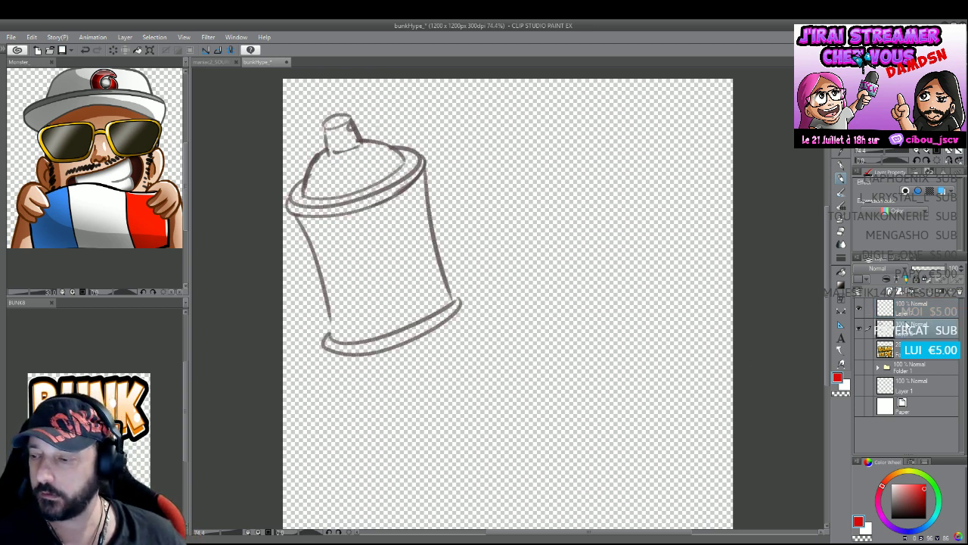
pyautogui.click(917, 190)
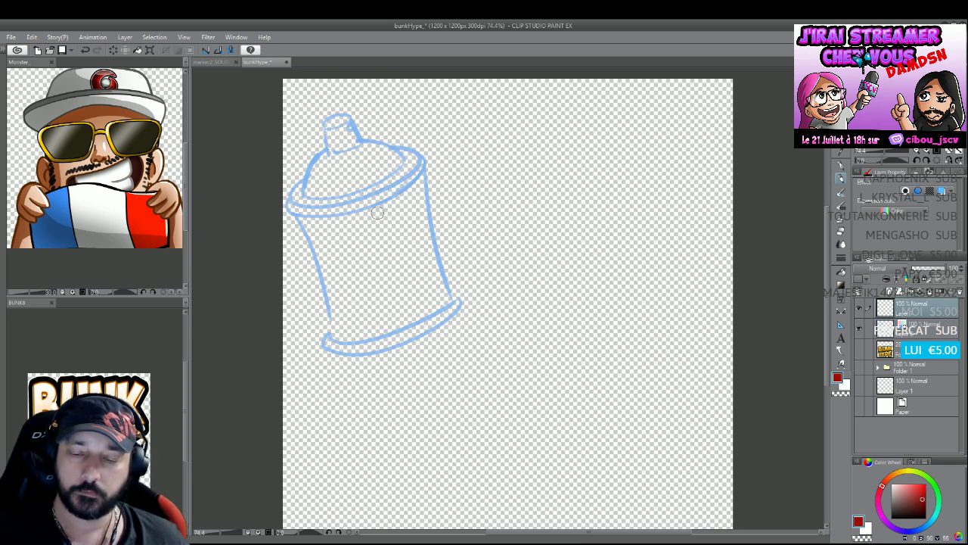
# Sketch a large wavy four-lobed paint splat in dark red across the canvas, with a small round droplet above and below it.
pyautogui.moveTo(374, 228)
pyautogui.mouseDown()
pyautogui.moveTo(398, 184)
pyautogui.moveTo(403, 112)
pyautogui.moveTo(461, 102)
pyautogui.mouseUp()
pyautogui.moveTo(541, 172)
pyautogui.mouseDown()
pyautogui.moveTo(644, 130)
pyautogui.moveTo(642, 213)
pyautogui.moveTo(663, 258)
pyautogui.moveTo(721, 297)
pyautogui.moveTo(706, 347)
pyautogui.moveTo(665, 381)
pyautogui.moveTo(679, 508)
pyautogui.moveTo(607, 491)
pyautogui.moveTo(489, 436)
pyautogui.moveTo(410, 457)
pyautogui.moveTo(316, 504)
pyautogui.moveTo(316, 419)
pyautogui.moveTo(385, 356)
pyautogui.mouseUp()
pyautogui.moveTo(391, 207)
pyautogui.mouseDown()
pyautogui.moveTo(332, 285)
pyautogui.moveTo(370, 316)
pyautogui.moveTo(377, 360)
pyautogui.mouseUp()
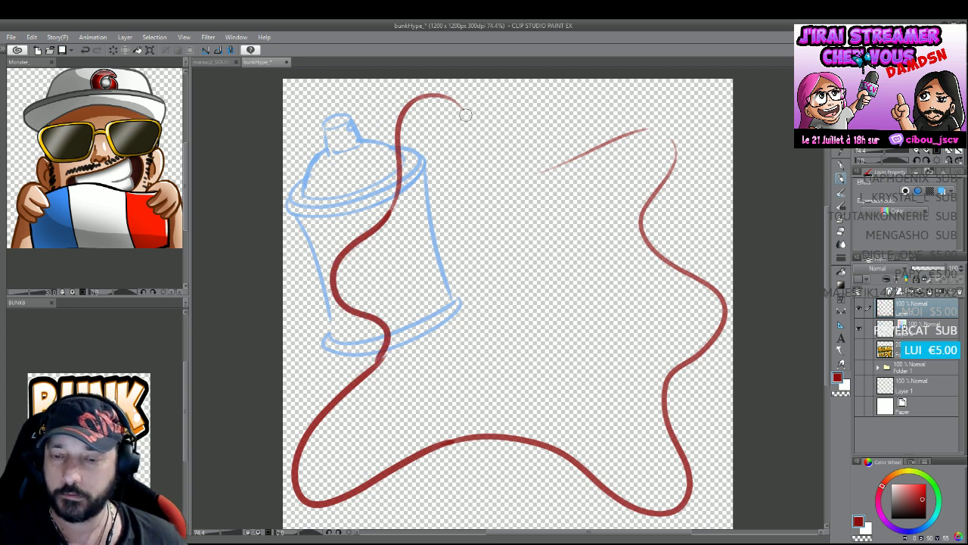
pyautogui.moveTo(465, 114)
pyautogui.mouseDown()
pyautogui.moveTo(493, 142)
pyautogui.moveTo(546, 170)
pyautogui.mouseUp()
pyautogui.moveTo(575, 95)
pyautogui.mouseDown()
pyautogui.moveTo(551, 104)
pyautogui.moveTo(583, 97)
pyautogui.mouseUp()
pyautogui.hotkey('ctrl', 'z')
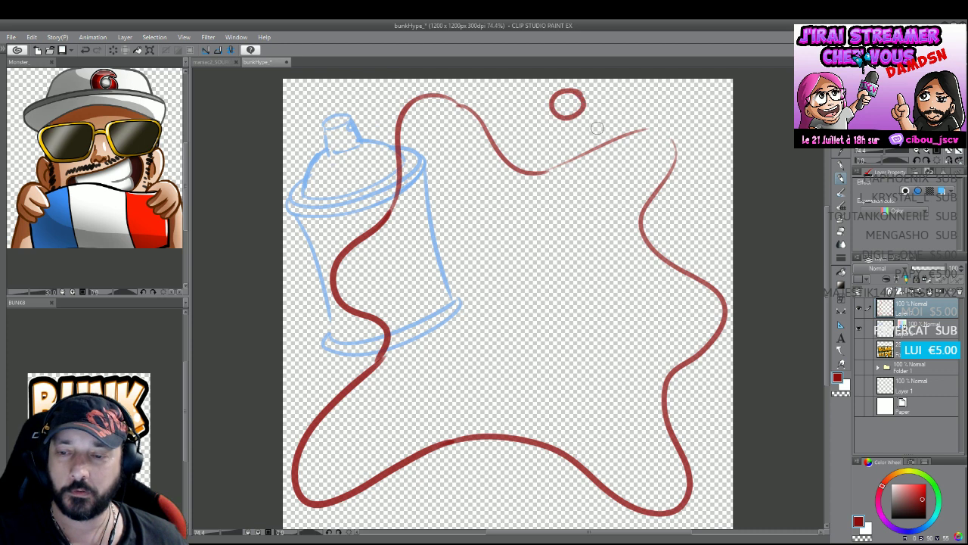
pyautogui.moveTo(550, 484)
pyautogui.mouseDown()
pyautogui.moveTo(516, 487)
pyautogui.moveTo(551, 507)
pyautogui.moveTo(527, 488)
pyautogui.mouseUp()
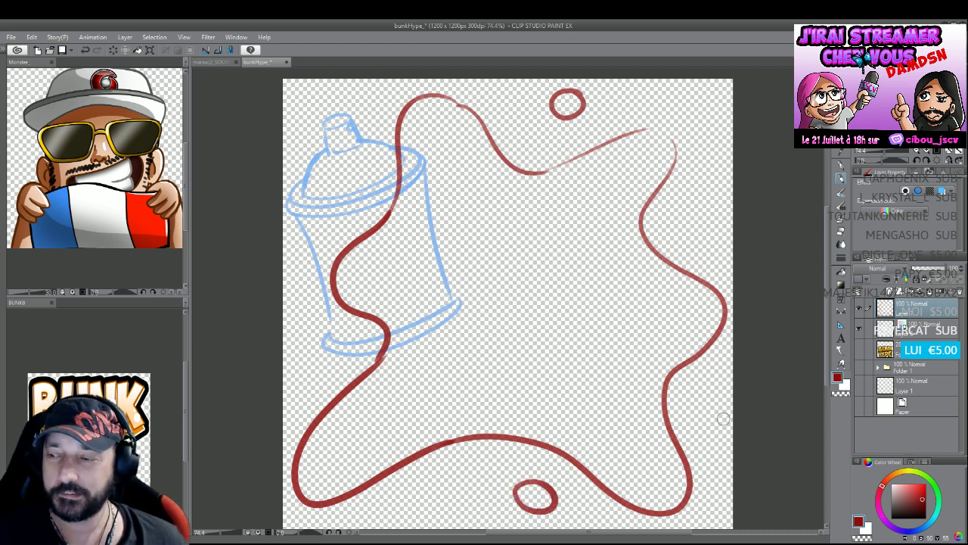
# Sketch a bean-shaped droplet beside the splat's lower-right lobe, save the file, and clean up the droplet's outline.
pyautogui.moveTo(718, 391)
pyautogui.mouseDown()
pyautogui.moveTo(690, 416)
pyautogui.moveTo(728, 463)
pyautogui.mouseUp()
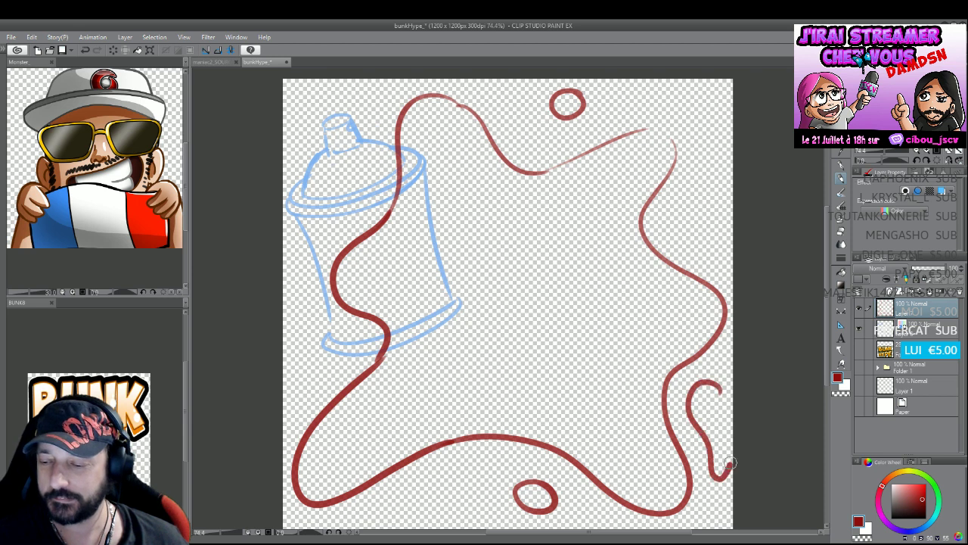
pyautogui.hotkey('ctrl', 'z')
pyautogui.moveTo(720, 377)
pyautogui.mouseDown()
pyautogui.moveTo(690, 392)
pyautogui.moveTo(719, 446)
pyautogui.moveTo(729, 401)
pyautogui.moveTo(716, 372)
pyautogui.moveTo(728, 399)
pyautogui.moveTo(712, 443)
pyautogui.moveTo(694, 429)
pyautogui.moveTo(698, 400)
pyautogui.moveTo(716, 424)
pyautogui.moveTo(731, 378)
pyautogui.mouseUp()
pyautogui.press('e')
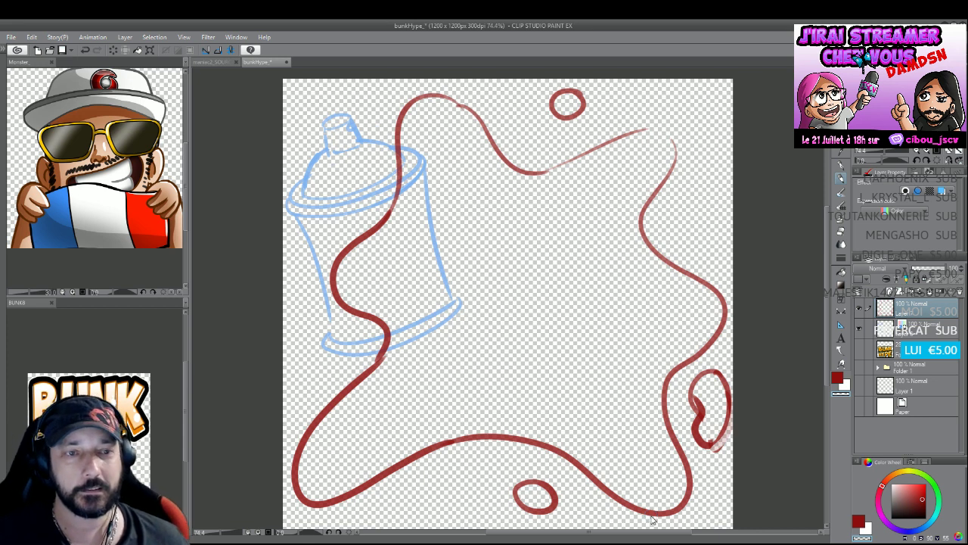
pyautogui.hotkey('ctrl', 's')
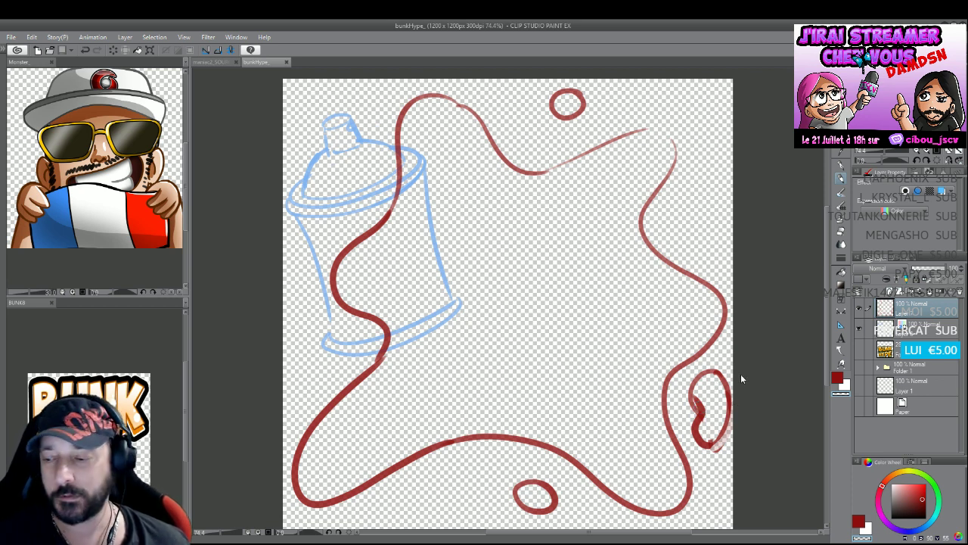
pyautogui.moveTo(696, 391); pyautogui.dragTo(705, 414)
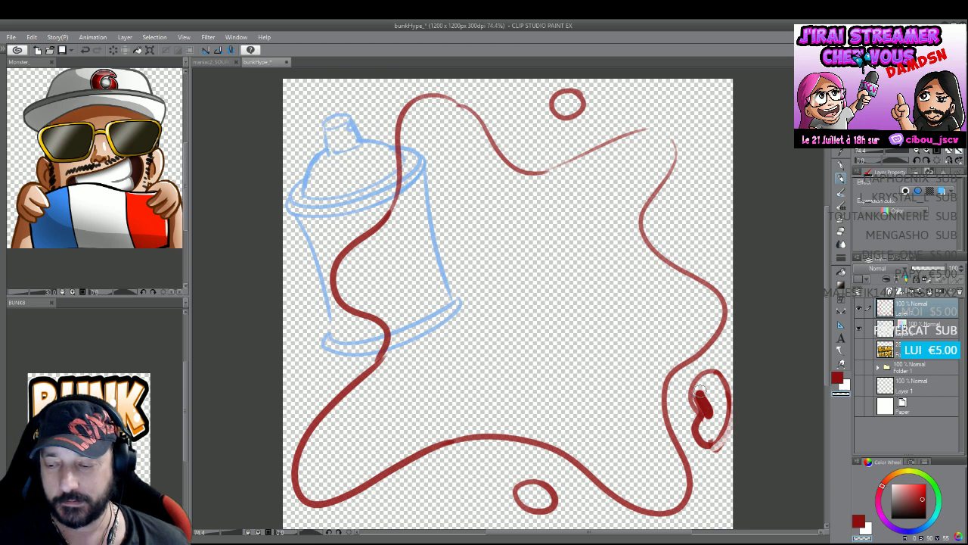
pyautogui.hotkey('ctrl', 'z')
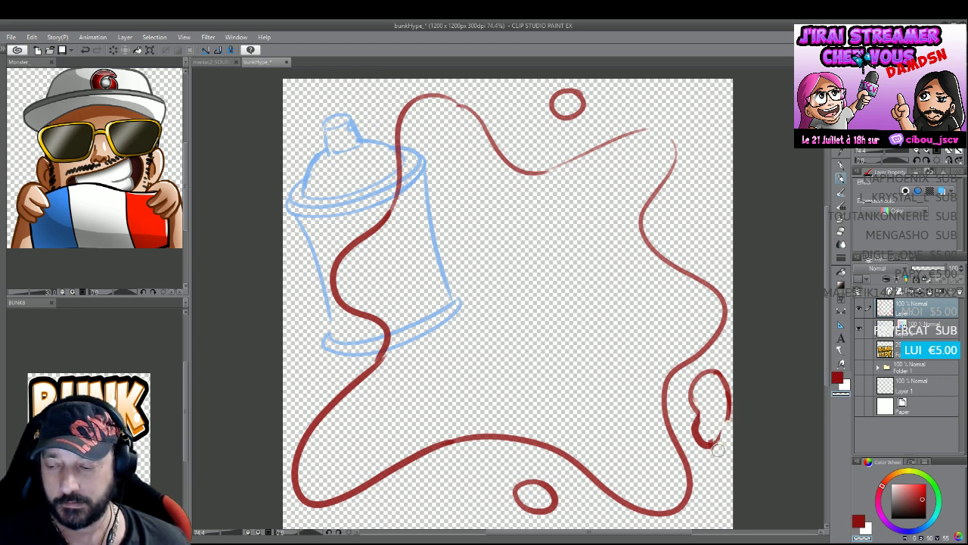
pyautogui.keyDown('alt'); pyautogui.click(724, 424); pyautogui.keyUp('alt')
pyautogui.moveTo(723, 397); pyautogui.dragTo(708, 451)
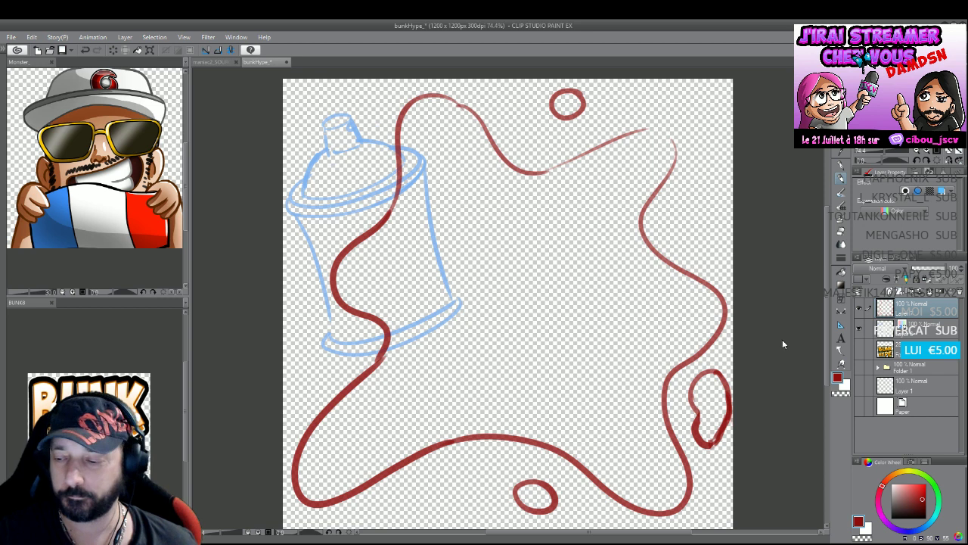
# Display the splat sketch in blue and ink the closed splat outline in black on a new vector layer.
pyautogui.click(900, 321)
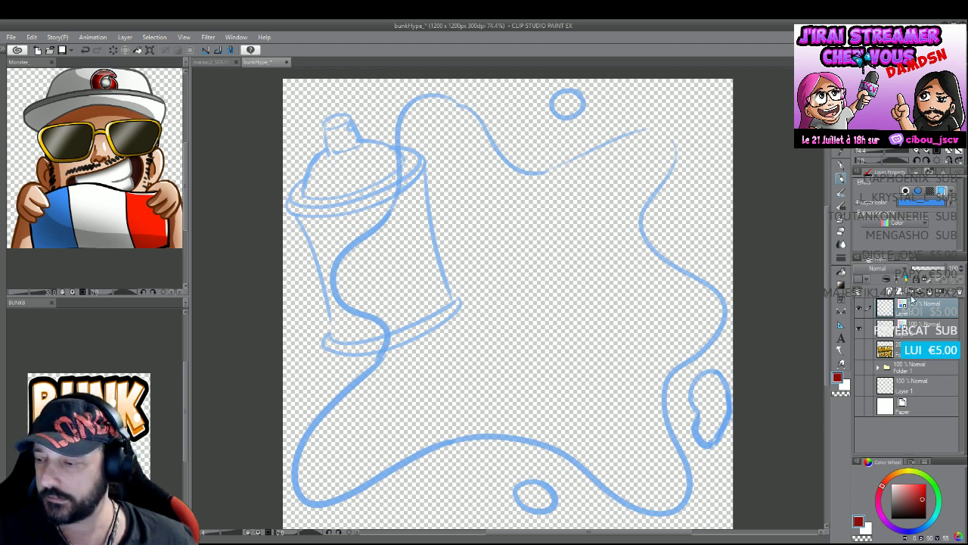
pyautogui.click(900, 291)
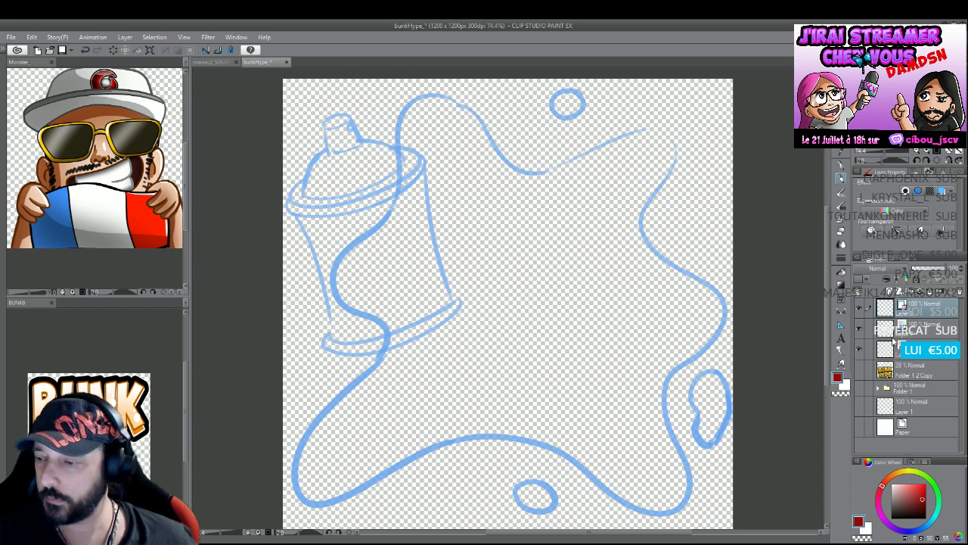
pyautogui.click(841, 163)
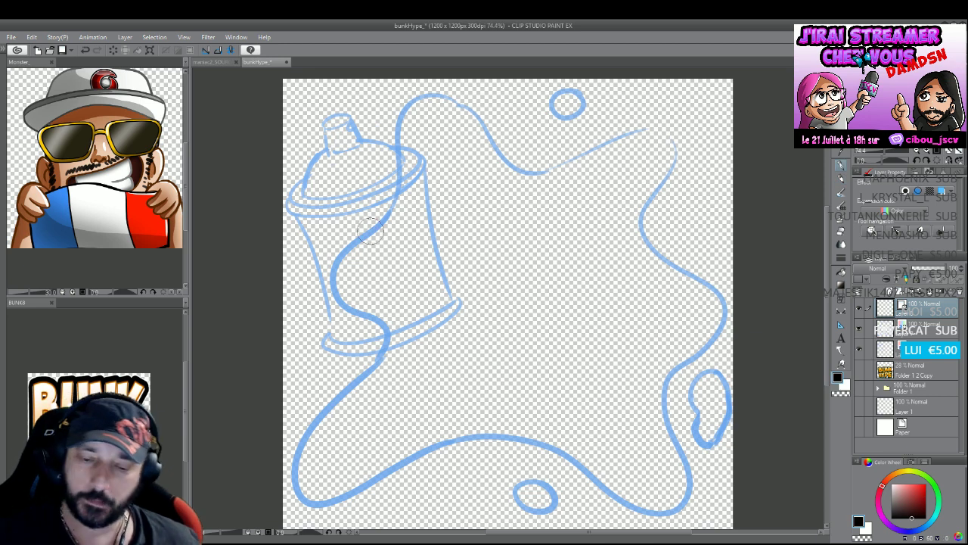
pyautogui.moveTo(363, 236)
pyautogui.mouseDown()
pyautogui.moveTo(428, 94)
pyautogui.moveTo(505, 150)
pyautogui.moveTo(689, 147)
pyautogui.moveTo(643, 222)
pyautogui.moveTo(706, 294)
pyautogui.moveTo(668, 386)
pyautogui.moveTo(684, 484)
pyautogui.moveTo(300, 444)
pyautogui.moveTo(367, 311)
pyautogui.moveTo(351, 238)
pyautogui.moveTo(390, 213)
pyautogui.mouseUp()
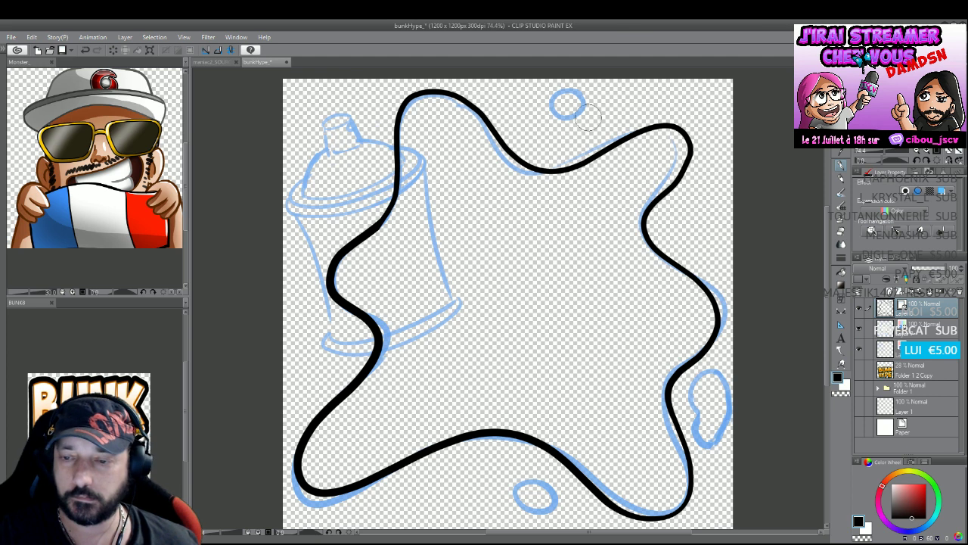
# Ink black droplets around the splat: an oval above, an elongated one at the lower right and a bean shape below.
pyautogui.moveTo(576, 94)
pyautogui.mouseDown()
pyautogui.moveTo(578, 119)
pyautogui.moveTo(578, 94)
pyautogui.mouseUp()
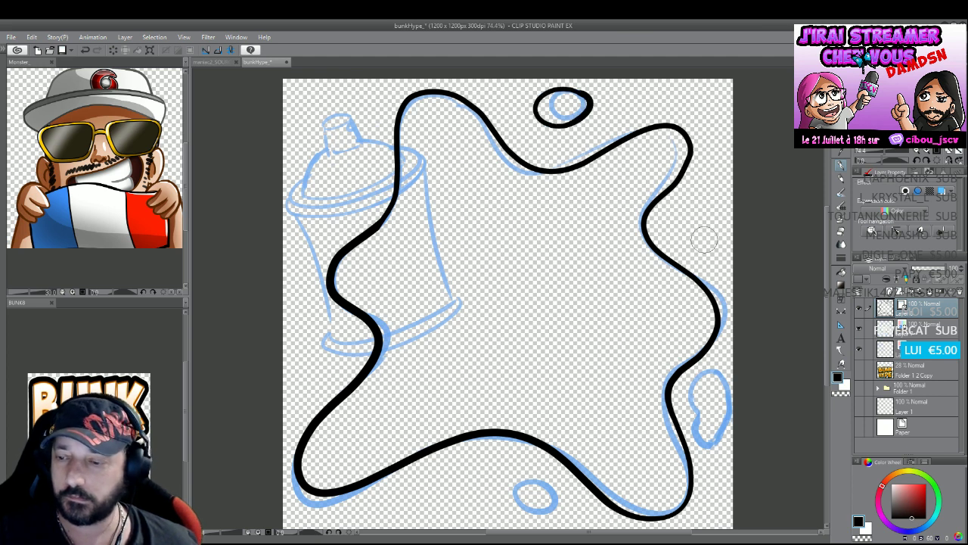
pyautogui.moveTo(708, 366)
pyautogui.mouseDown()
pyautogui.moveTo(706, 440)
pyautogui.moveTo(725, 431)
pyautogui.moveTo(722, 391)
pyautogui.moveTo(708, 368)
pyautogui.moveTo(696, 393)
pyautogui.moveTo(703, 441)
pyautogui.moveTo(722, 428)
pyautogui.moveTo(710, 373)
pyautogui.mouseUp()
pyautogui.hotkey('ctrl', 'z')
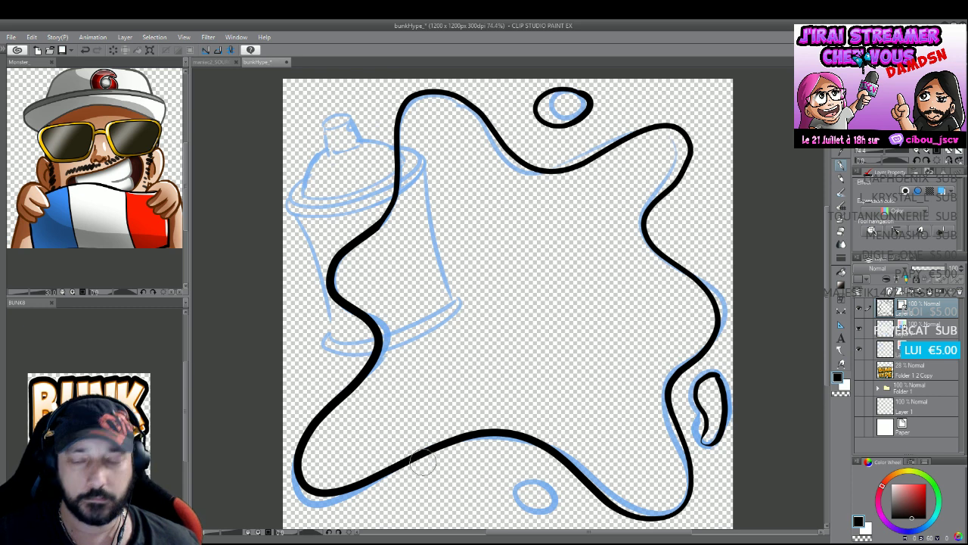
pyautogui.moveTo(469, 460)
pyautogui.mouseDown()
pyautogui.moveTo(444, 465)
pyautogui.moveTo(422, 486)
pyautogui.moveTo(487, 492)
pyautogui.moveTo(497, 480)
pyautogui.moveTo(457, 460)
pyautogui.mouseUp()
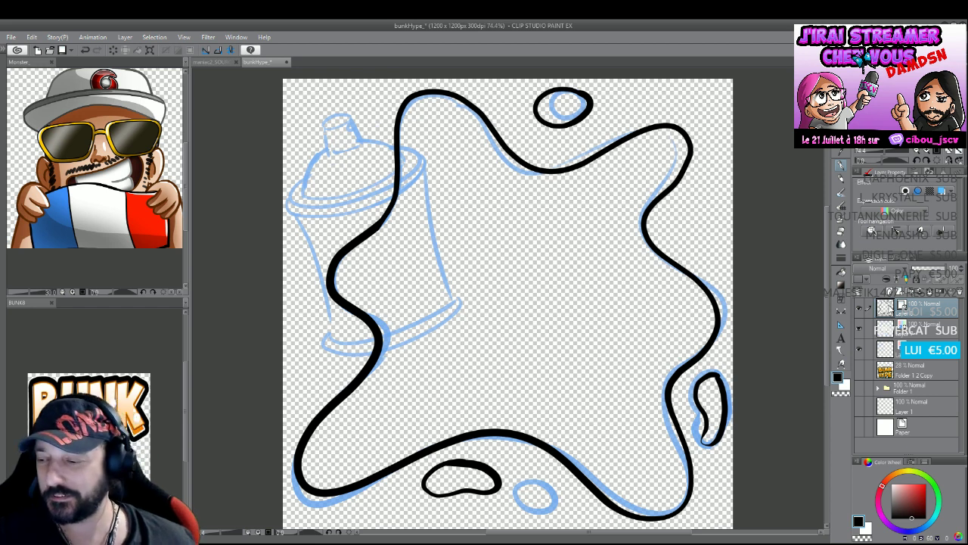
# Hide the splat's ink and sketch layers, and add a vector layer above the blue spray can sketch.
pyautogui.click(859, 350)
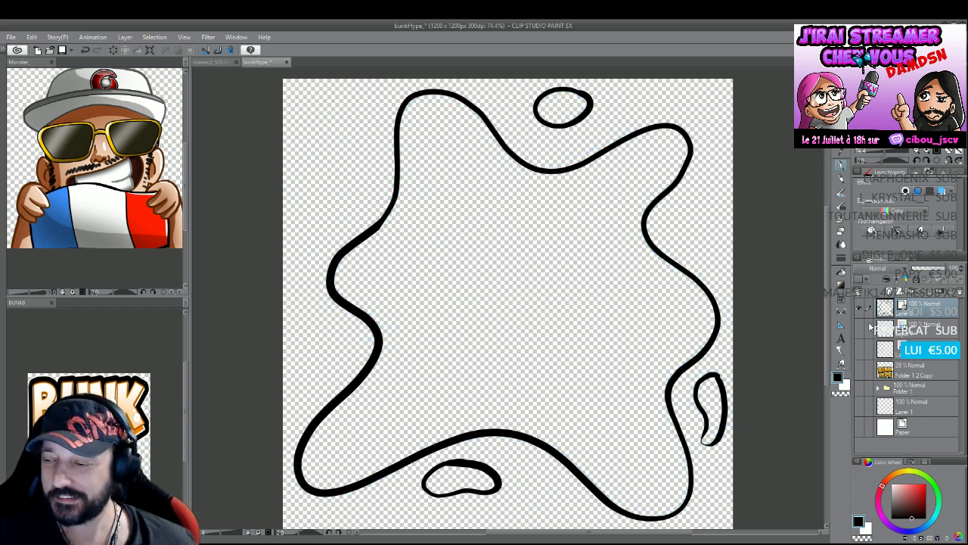
pyautogui.click(862, 331)
pyautogui.click(859, 308)
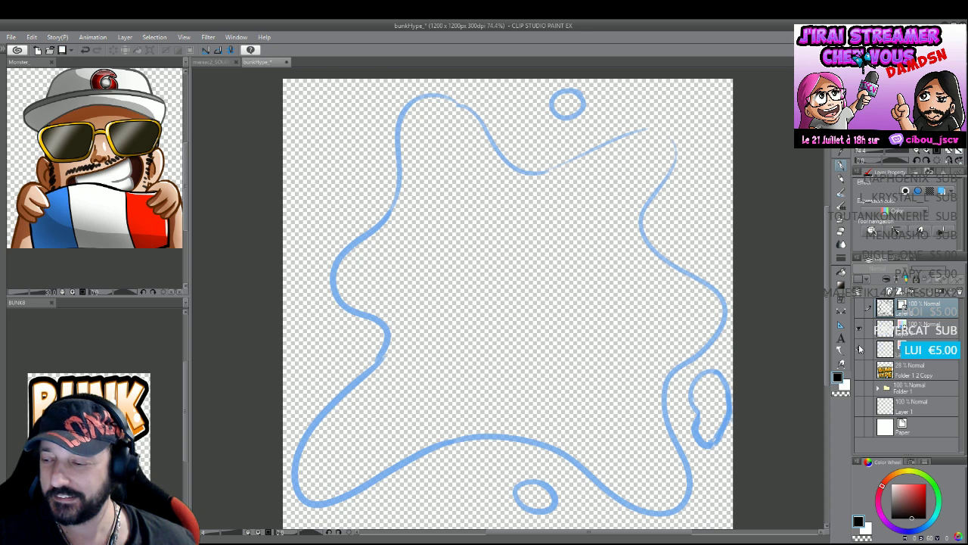
pyautogui.click(859, 350)
pyautogui.click(860, 330)
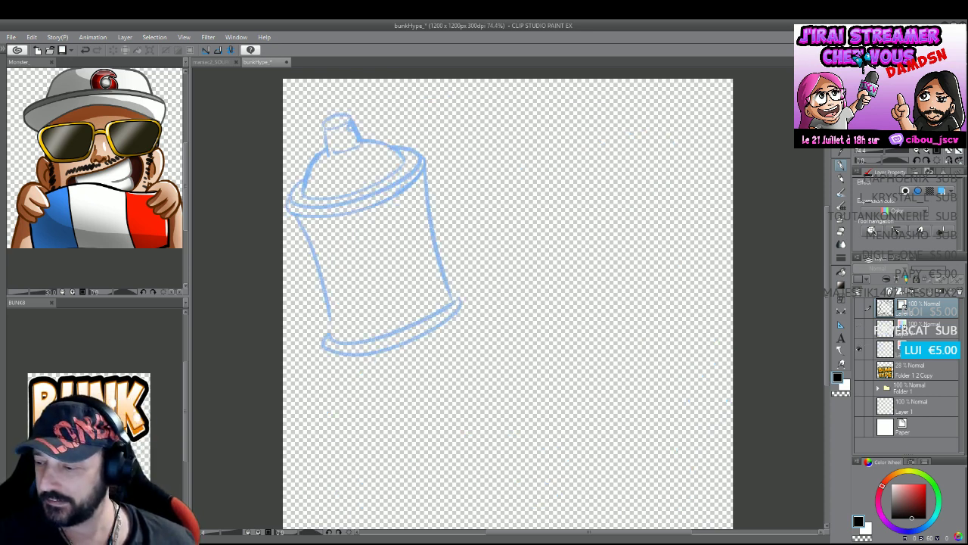
pyautogui.click(900, 293)
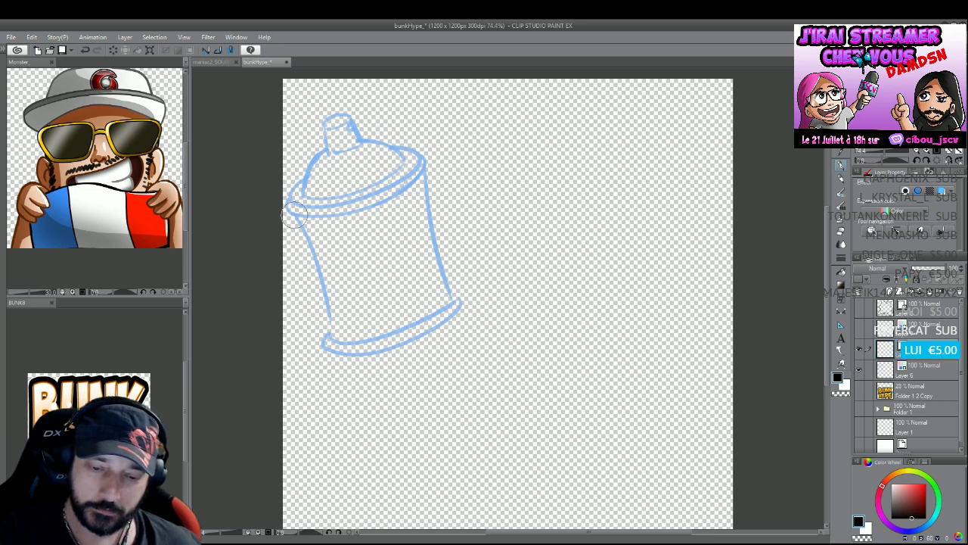
# Ink the spray can's curved sides, double-lined base and inner rim curve in black.
pyautogui.moveTo(295, 214); pyautogui.dragTo(329, 334)
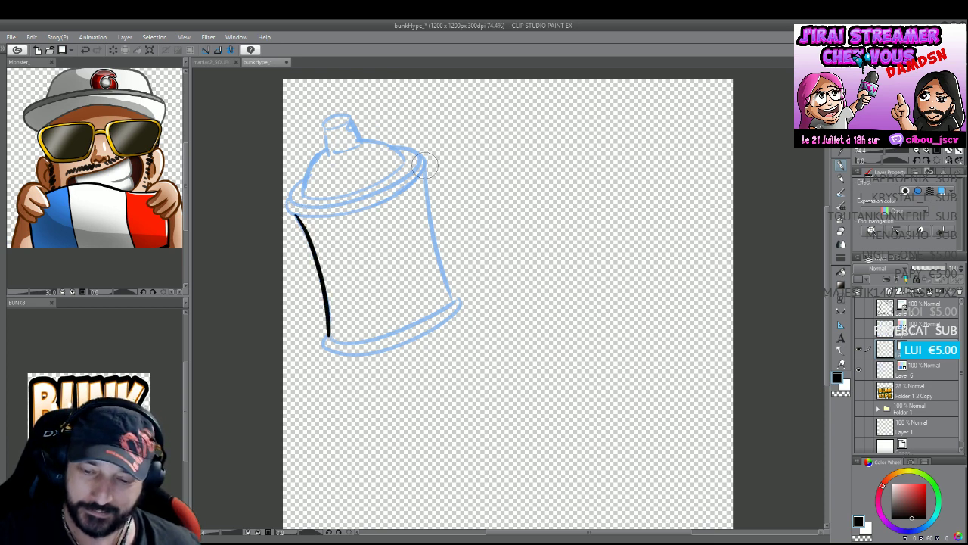
pyautogui.moveTo(423, 165); pyautogui.dragTo(454, 293)
pyautogui.moveTo(328, 332)
pyautogui.mouseDown()
pyautogui.moveTo(363, 354)
pyautogui.moveTo(428, 333)
pyautogui.moveTo(457, 294)
pyautogui.moveTo(447, 287)
pyautogui.moveTo(401, 331)
pyautogui.moveTo(327, 338)
pyautogui.mouseUp()
pyautogui.moveTo(296, 216)
pyautogui.mouseDown()
pyautogui.moveTo(292, 188)
pyautogui.moveTo(308, 205)
pyautogui.moveTo(339, 205)
pyautogui.moveTo(409, 156)
pyautogui.moveTo(392, 151)
pyautogui.moveTo(416, 150)
pyautogui.moveTo(423, 167)
pyautogui.moveTo(397, 191)
pyautogui.moveTo(338, 210)
pyautogui.moveTo(290, 209)
pyautogui.moveTo(302, 203)
pyautogui.moveTo(296, 216)
pyautogui.moveTo(333, 214)
pyautogui.moveTo(397, 195)
pyautogui.moveTo(415, 156)
pyautogui.moveTo(406, 153)
pyautogui.moveTo(425, 161)
pyautogui.moveTo(404, 145)
pyautogui.moveTo(428, 187)
pyautogui.mouseUp()
pyautogui.hotkey('ctrl', 'z')
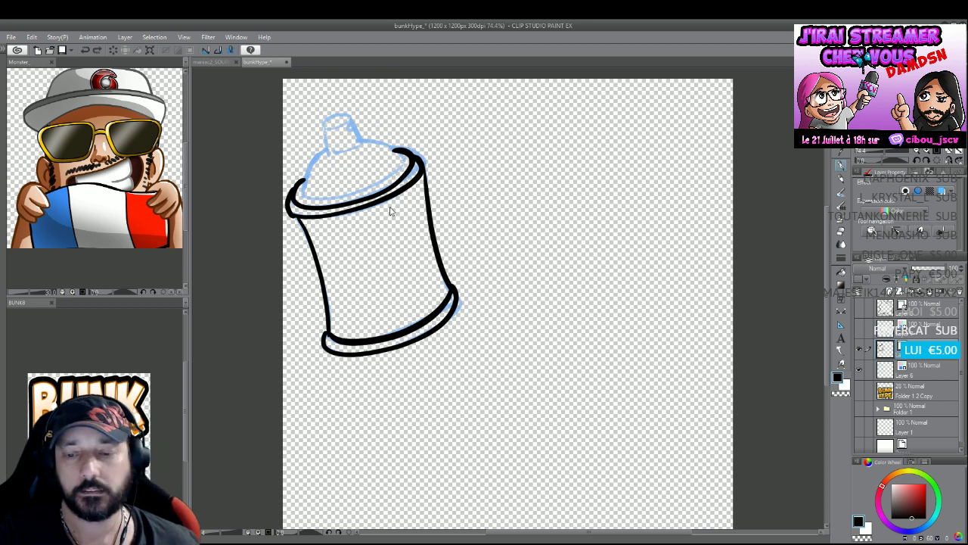
pyautogui.hotkey('ctrl', 'z')
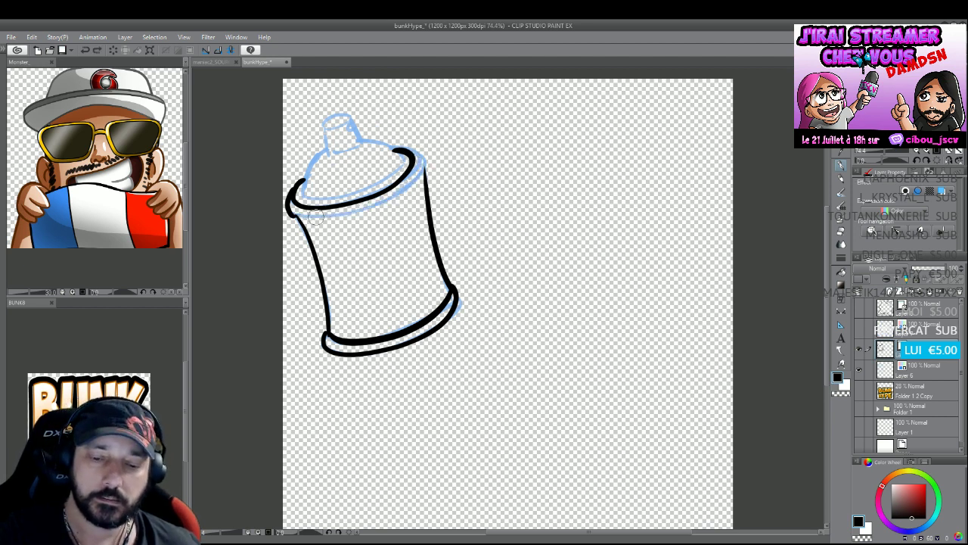
# Ink the spray can's outer rim, domed shoulder and cylindrical nozzle with its small spray hole.
pyautogui.moveTo(298, 195)
pyautogui.mouseDown()
pyautogui.moveTo(286, 215)
pyautogui.moveTo(361, 202)
pyautogui.moveTo(425, 159)
pyautogui.moveTo(350, 142)
pyautogui.moveTo(305, 177)
pyautogui.moveTo(397, 162)
pyautogui.mouseUp()
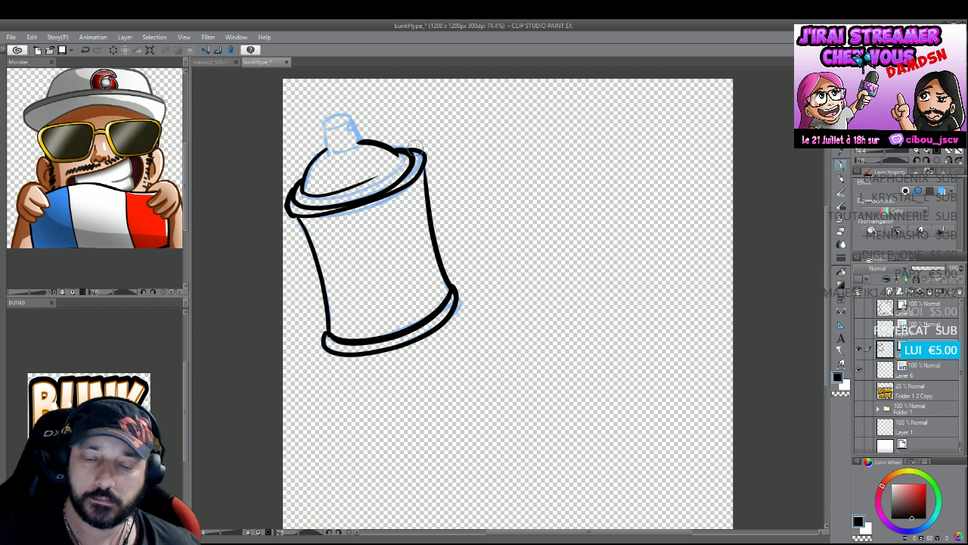
pyautogui.moveTo(349, 118); pyautogui.dragTo(362, 141)
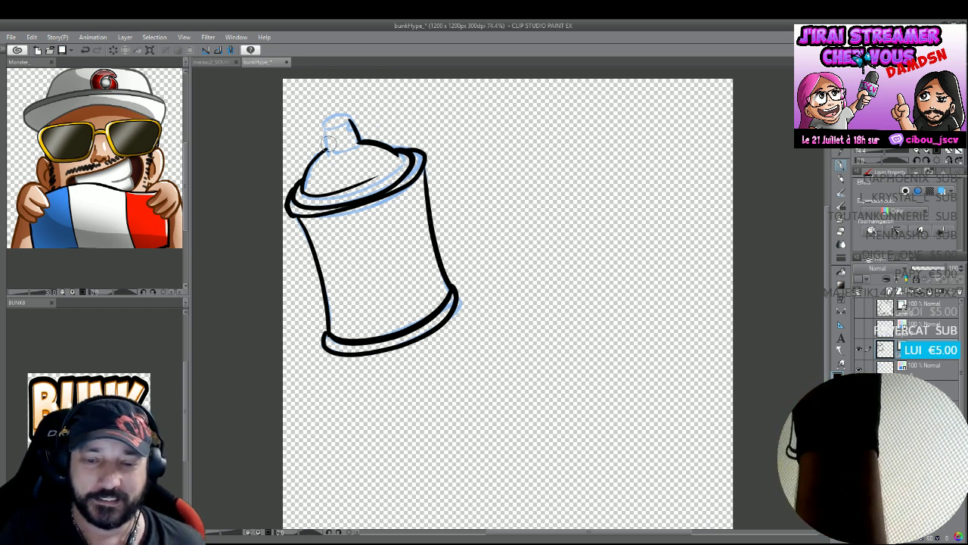
pyautogui.moveTo(324, 126)
pyautogui.mouseDown()
pyautogui.moveTo(359, 138)
pyautogui.moveTo(361, 130)
pyautogui.moveTo(324, 123)
pyautogui.moveTo(352, 115)
pyautogui.moveTo(323, 123)
pyautogui.moveTo(355, 127)
pyautogui.mouseUp()
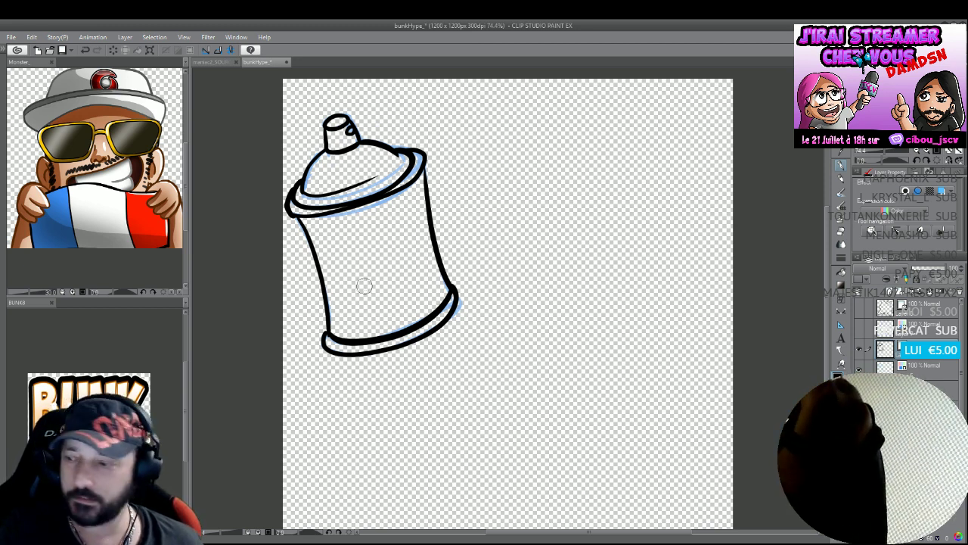
# Ink a tilted outlined letter B with two counters on the spray can's body.
pyautogui.moveTo(337, 241); pyautogui.dragTo(372, 298)
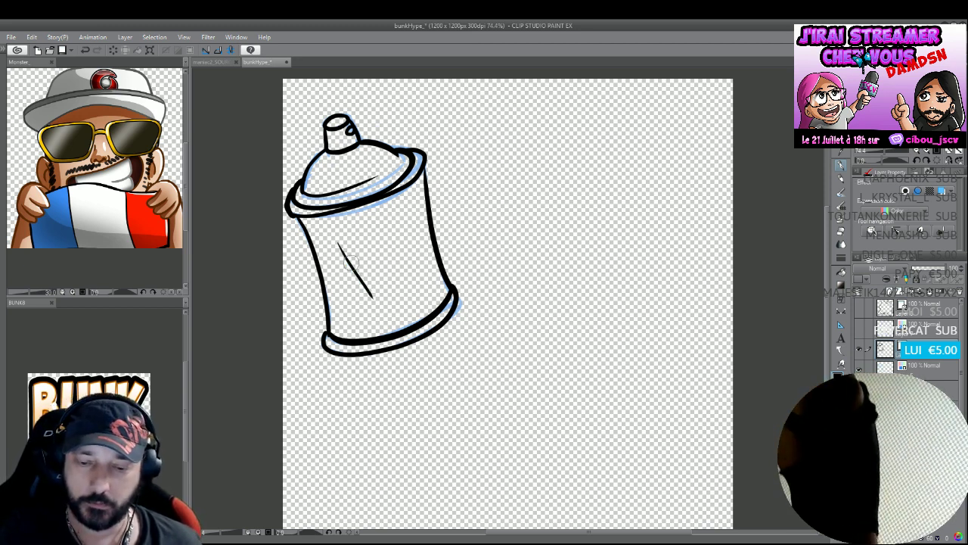
pyautogui.moveTo(338, 242)
pyautogui.mouseDown()
pyautogui.moveTo(369, 220)
pyautogui.moveTo(390, 246)
pyautogui.mouseUp()
pyautogui.moveTo(391, 244)
pyautogui.mouseDown()
pyautogui.moveTo(420, 257)
pyautogui.moveTo(369, 299)
pyautogui.mouseUp()
pyautogui.moveTo(355, 250)
pyautogui.mouseDown()
pyautogui.moveTo(377, 278)
pyautogui.moveTo(375, 263)
pyautogui.moveTo(400, 273)
pyautogui.mouseUp()
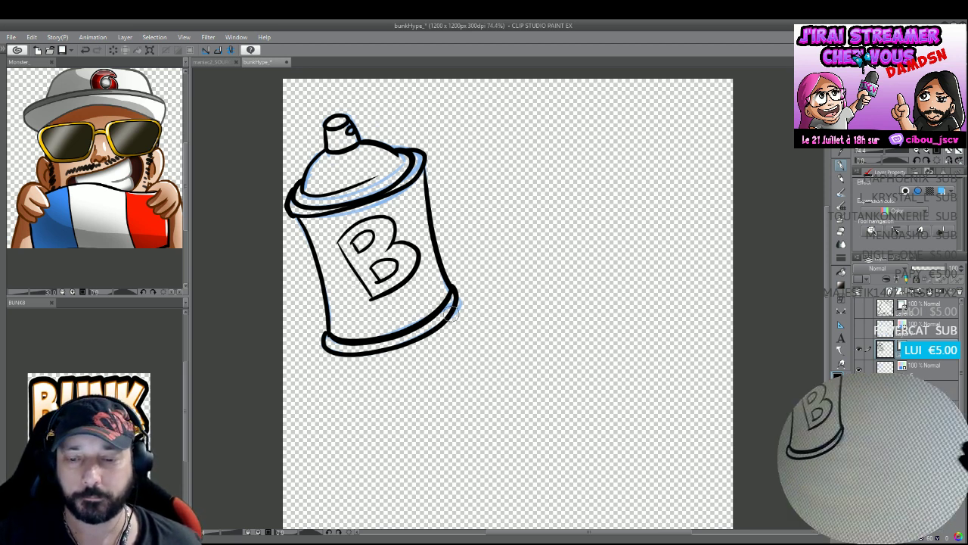
# Hide the blue spray can sketch and create a layer folder for the can's line art.
pyautogui.click(860, 366)
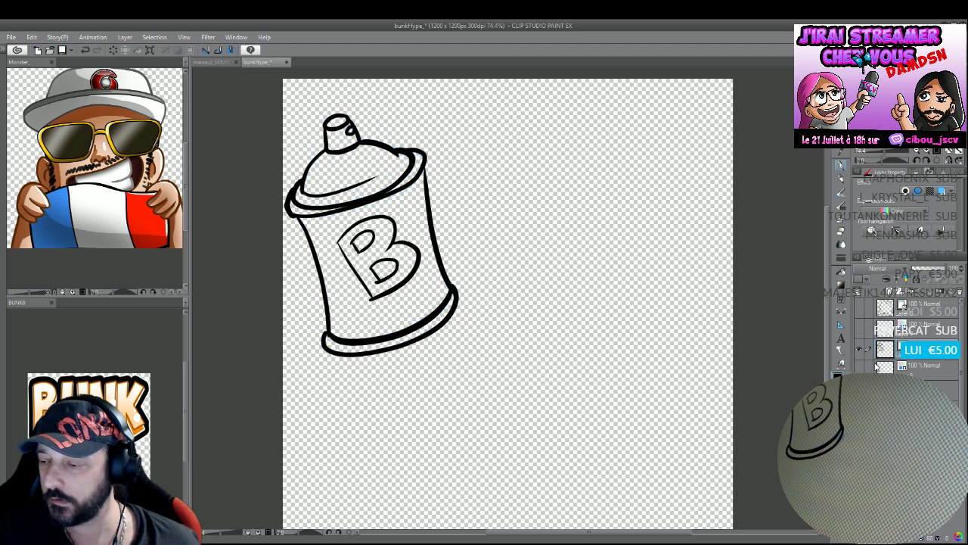
pyautogui.click(912, 296)
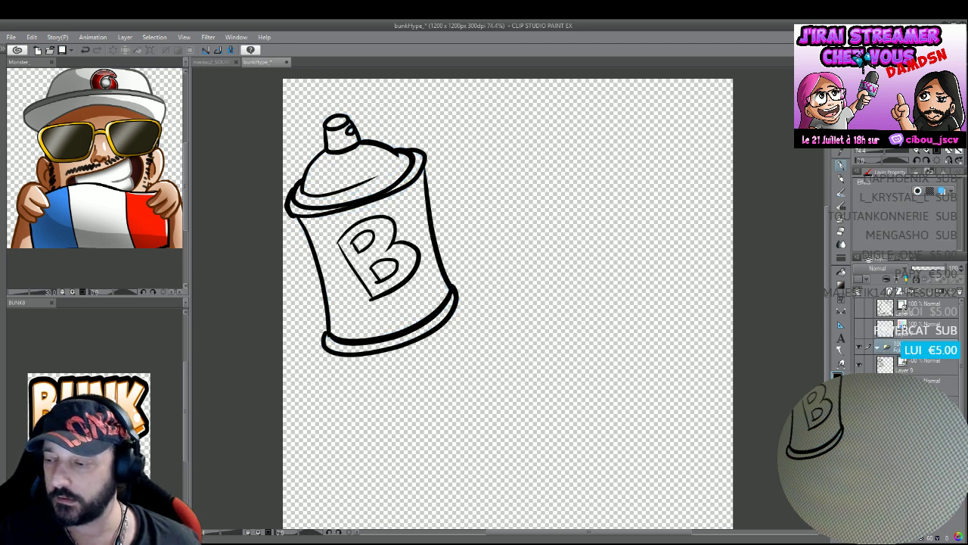
# On a new layer beneath the line art, fill the can's body light green, letter B pink, shoulder and rims grey, and nozzle white.
pyautogui.click(907, 365)
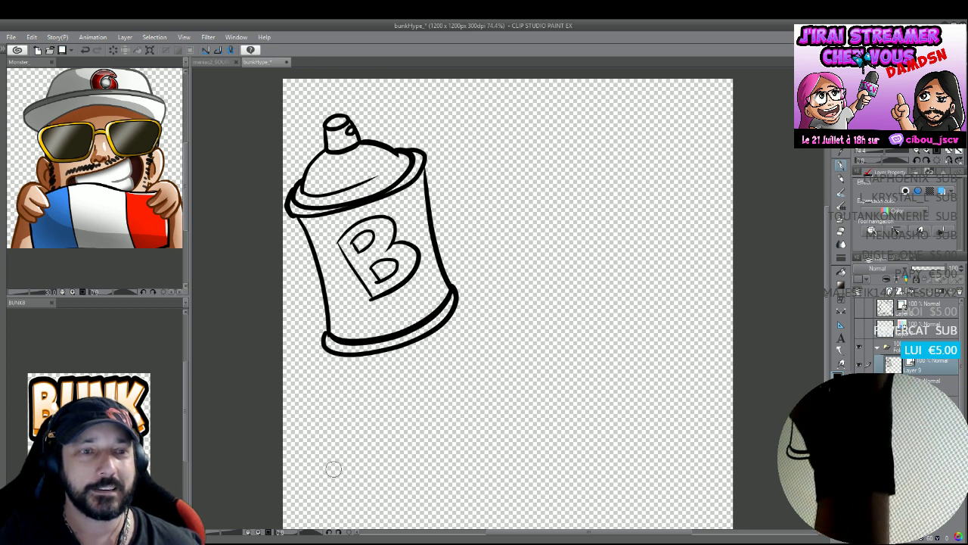
pyautogui.hotkey('ctrl', 'shift', 'n')
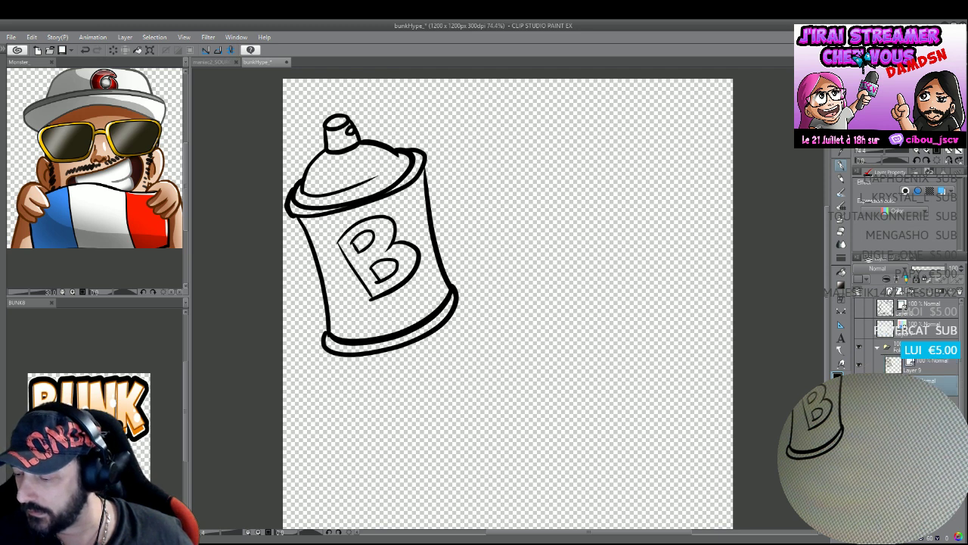
pyautogui.press('g')
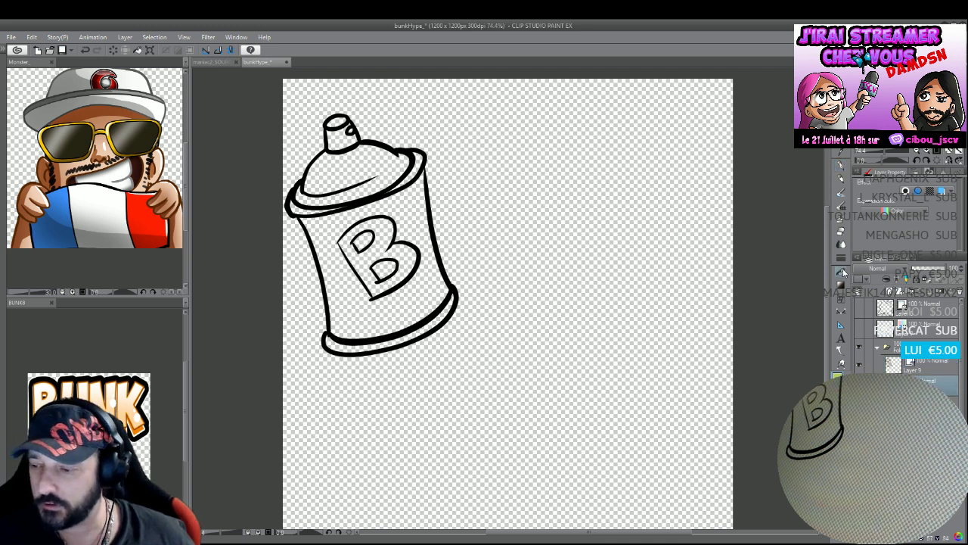
pyautogui.click(437, 284)
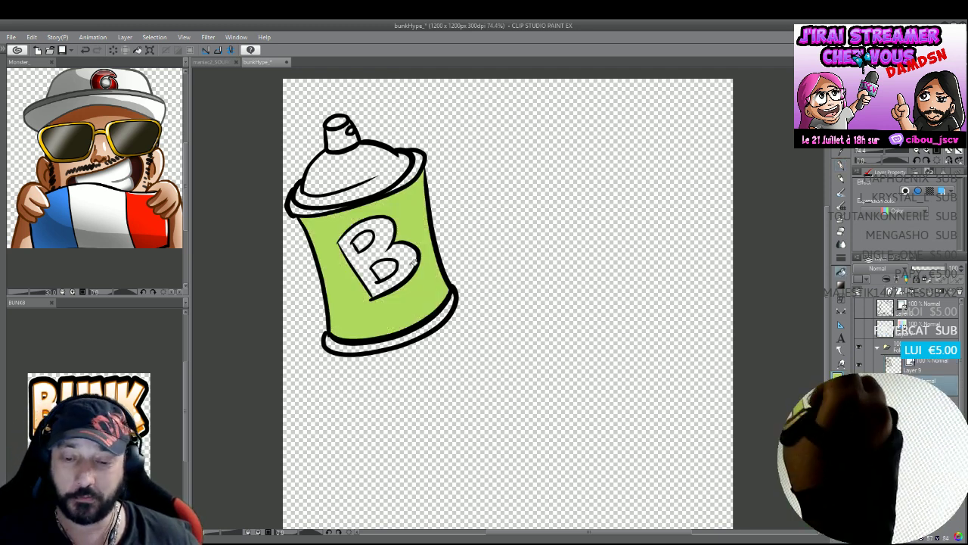
pyautogui.click(387, 265)
pyautogui.click(368, 239)
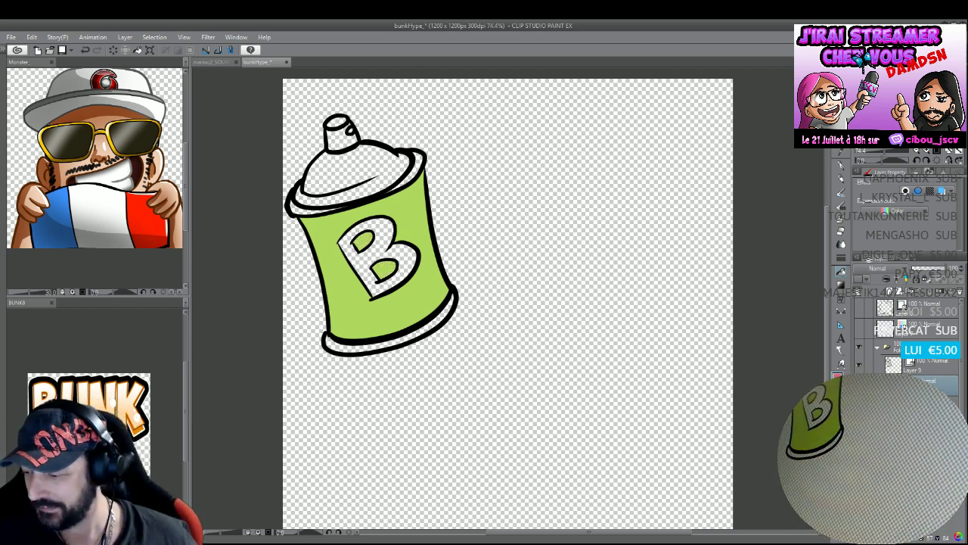
pyautogui.click(355, 257)
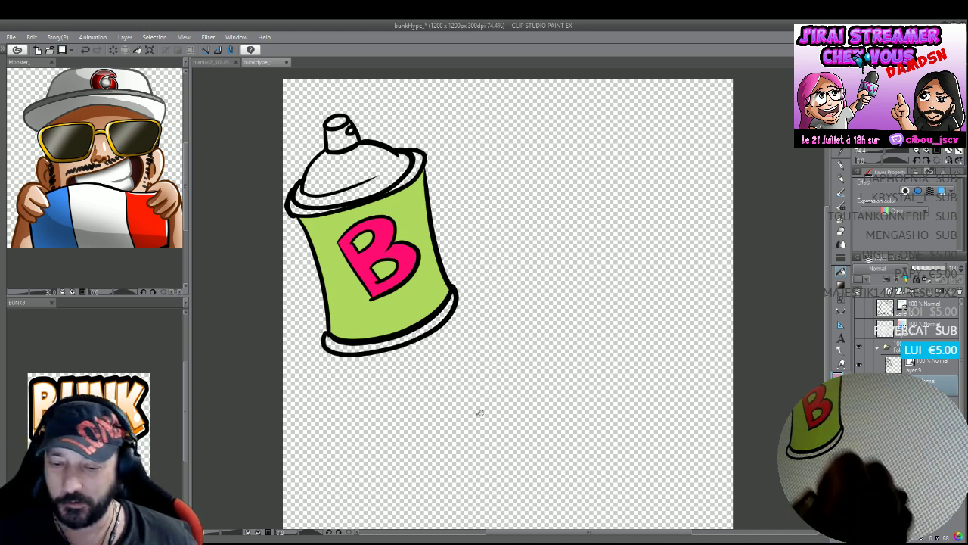
pyautogui.click(371, 174)
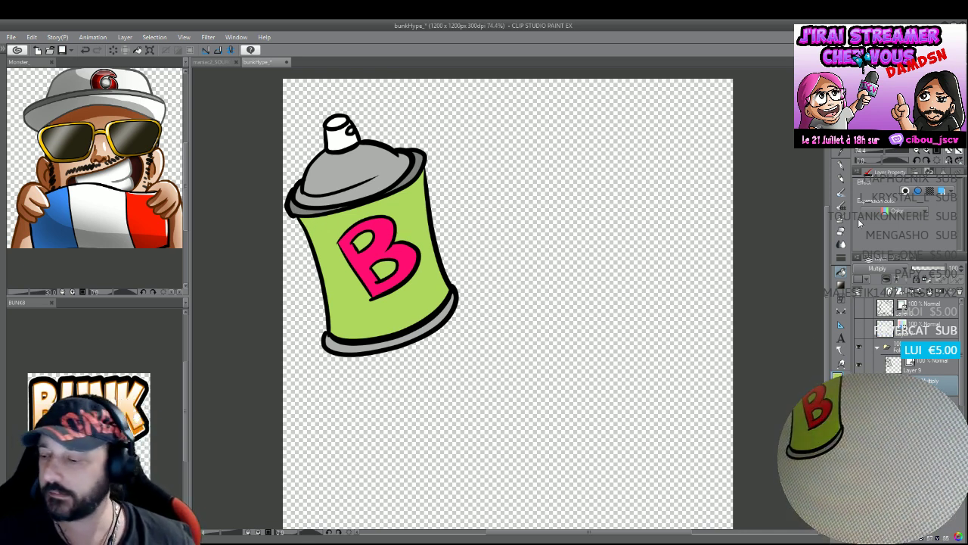
# Paint hard-edged shadows on the can's body, letter B, grey shoulder and nozzle on a Multiply layer, keeping them on the shaded side.
pyautogui.click(840, 168)
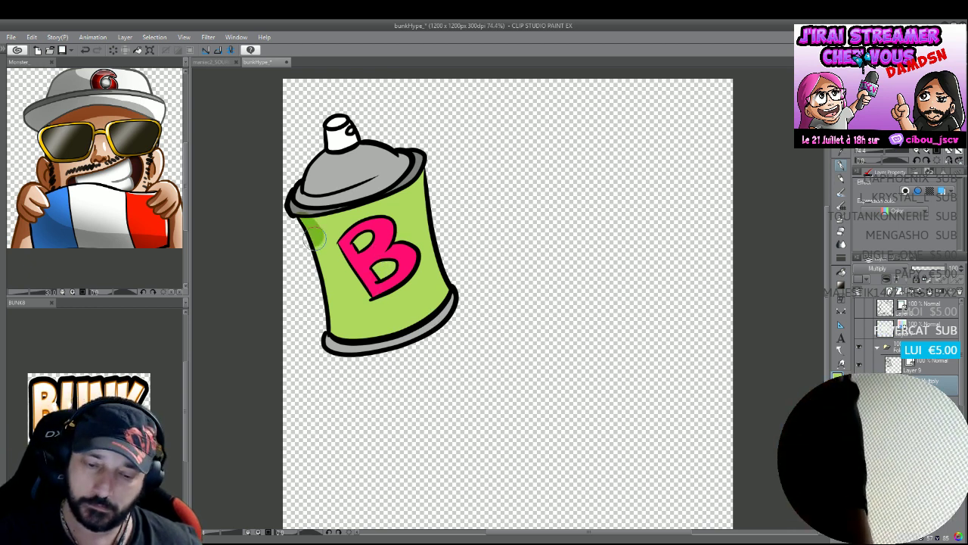
pyautogui.moveTo(306, 220)
pyautogui.mouseDown()
pyautogui.moveTo(420, 291)
pyautogui.moveTo(341, 320)
pyautogui.moveTo(337, 333)
pyautogui.moveTo(424, 325)
pyautogui.mouseUp()
pyautogui.moveTo(335, 306)
pyautogui.mouseDown()
pyautogui.moveTo(298, 235)
pyautogui.moveTo(351, 261)
pyautogui.moveTo(297, 226)
pyautogui.moveTo(337, 246)
pyautogui.moveTo(402, 251)
pyautogui.moveTo(303, 209)
pyautogui.mouseUp()
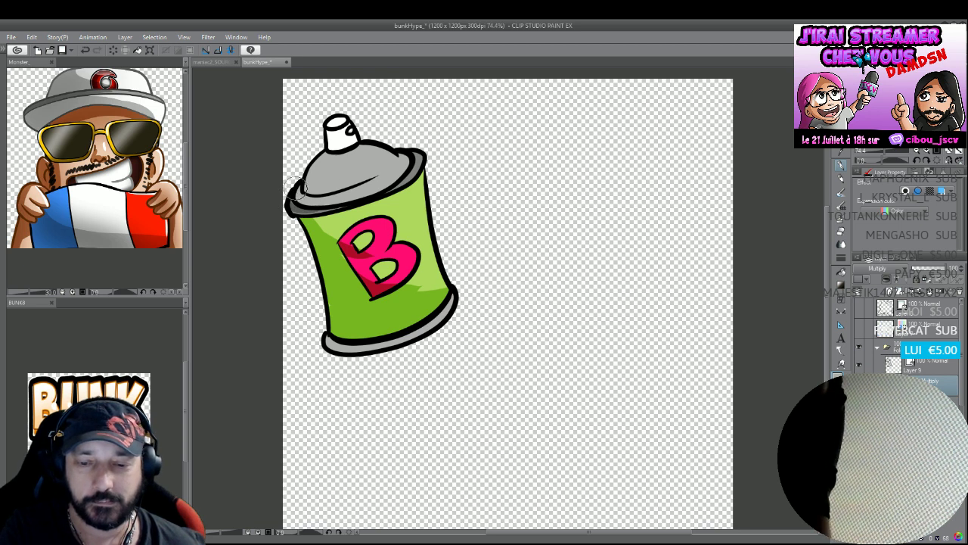
pyautogui.moveTo(298, 195); pyautogui.dragTo(393, 177)
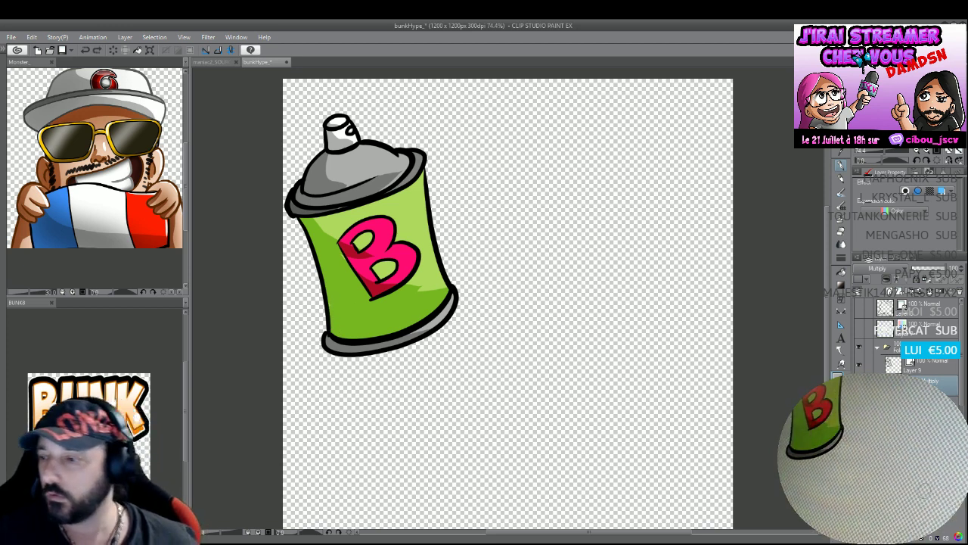
# Add soft gradient shadows over the can's body, shoulder and nozzle on the Multiply layer.
pyautogui.click(890, 301)
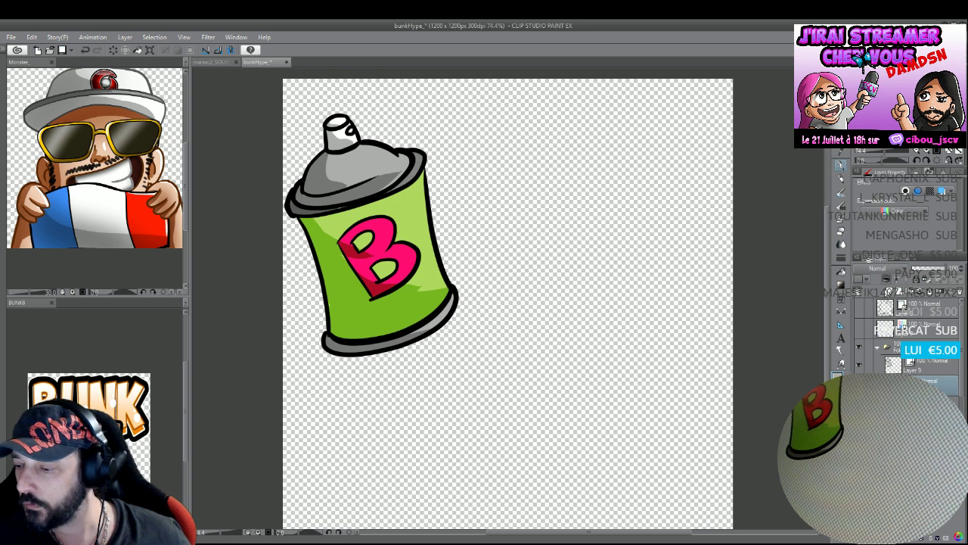
pyautogui.hotkey('ctrl', 'z')
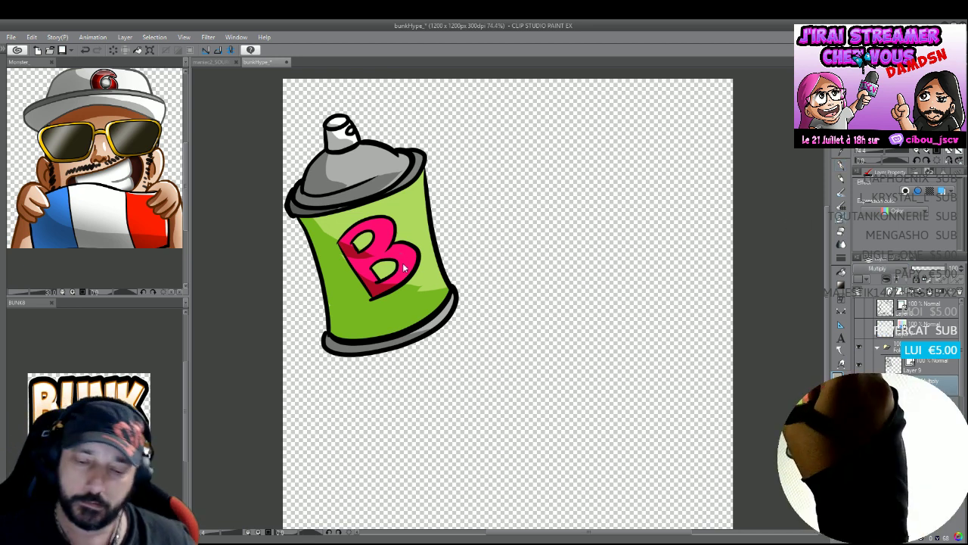
pyautogui.moveTo(420, 259)
pyautogui.mouseDown()
pyautogui.moveTo(354, 239)
pyautogui.moveTo(331, 285)
pyautogui.moveTo(296, 202)
pyautogui.moveTo(358, 331)
pyautogui.moveTo(313, 165)
pyautogui.moveTo(312, 219)
pyautogui.moveTo(316, 155)
pyautogui.mouseUp()
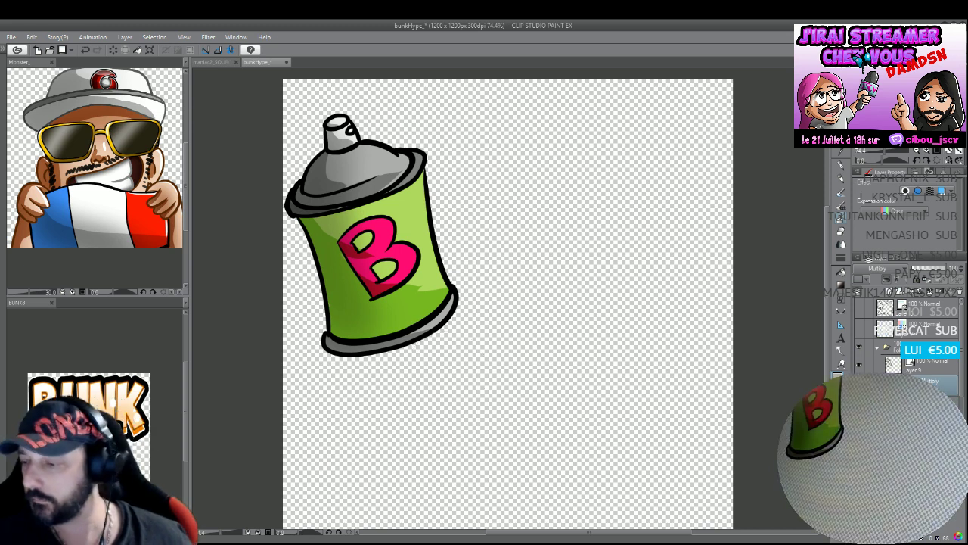
# Paint white gloss highlights along the can's lit body edge, base rim and domed shoulder on a new Normal layer.
pyautogui.click(878, 267)
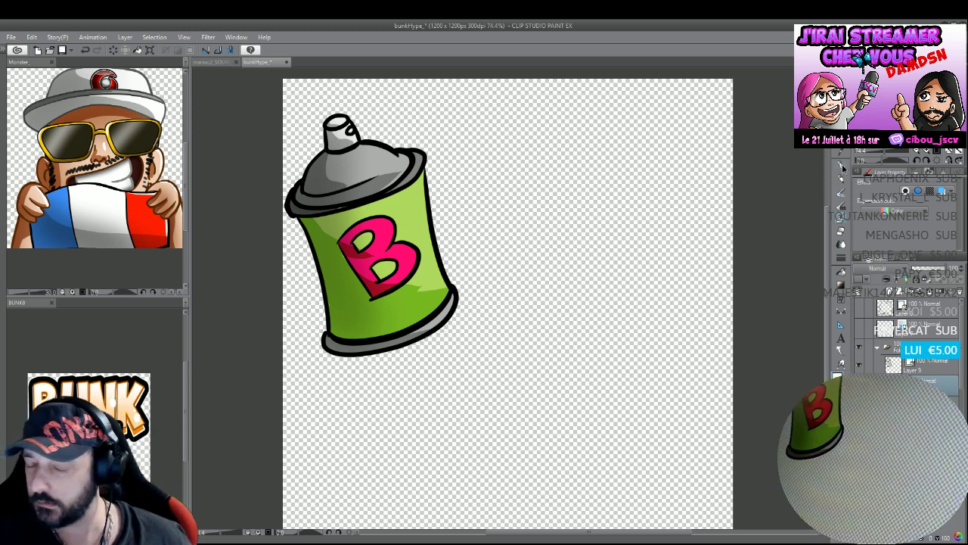
pyautogui.moveTo(414, 163); pyautogui.dragTo(425, 258)
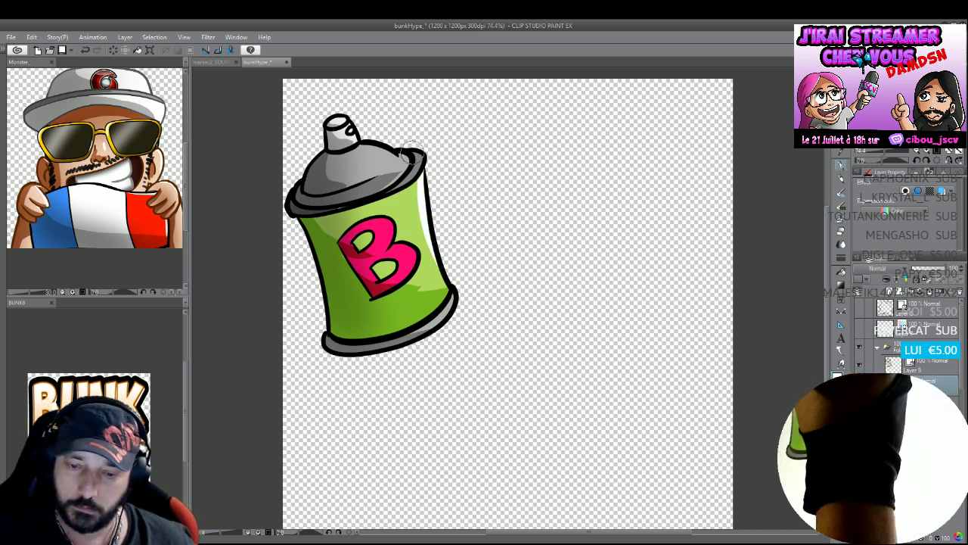
pyautogui.moveTo(423, 178)
pyautogui.mouseDown()
pyautogui.moveTo(397, 180)
pyautogui.moveTo(406, 157)
pyautogui.moveTo(395, 152)
pyautogui.moveTo(376, 182)
pyautogui.moveTo(393, 157)
pyautogui.moveTo(345, 150)
pyautogui.moveTo(369, 175)
pyautogui.moveTo(381, 149)
pyautogui.mouseUp()
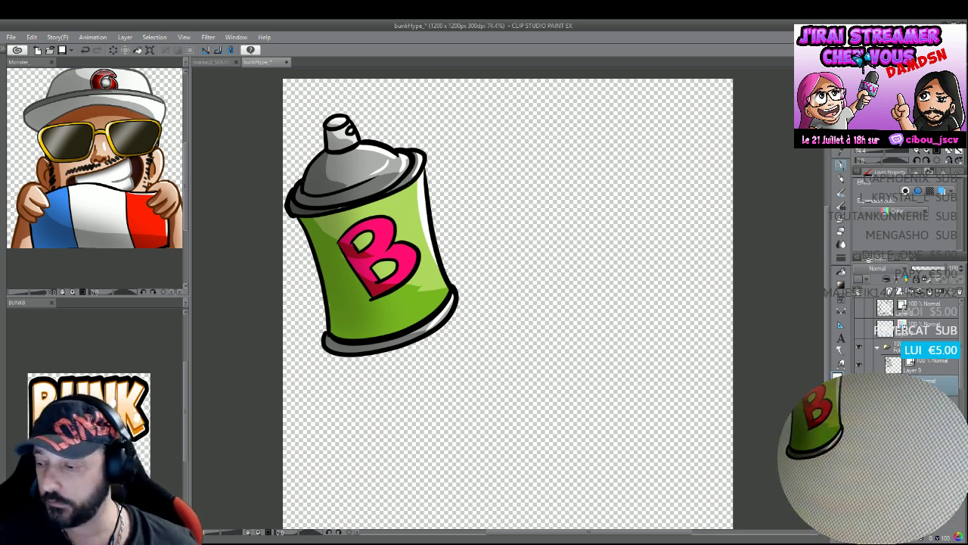
# Collapse the spray can's folder, merge a copy of it into a single layer and hide the original folder.
pyautogui.click(929, 324)
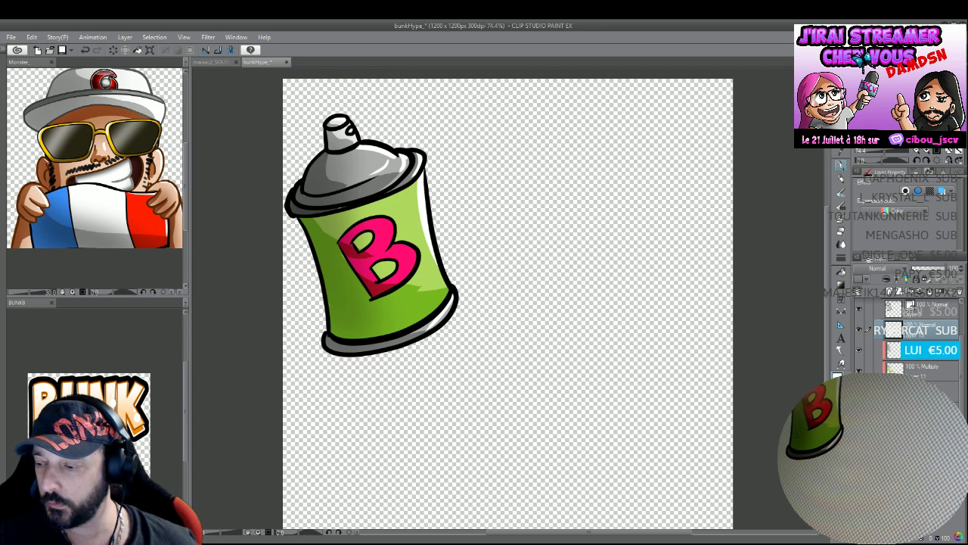
pyautogui.click(937, 391)
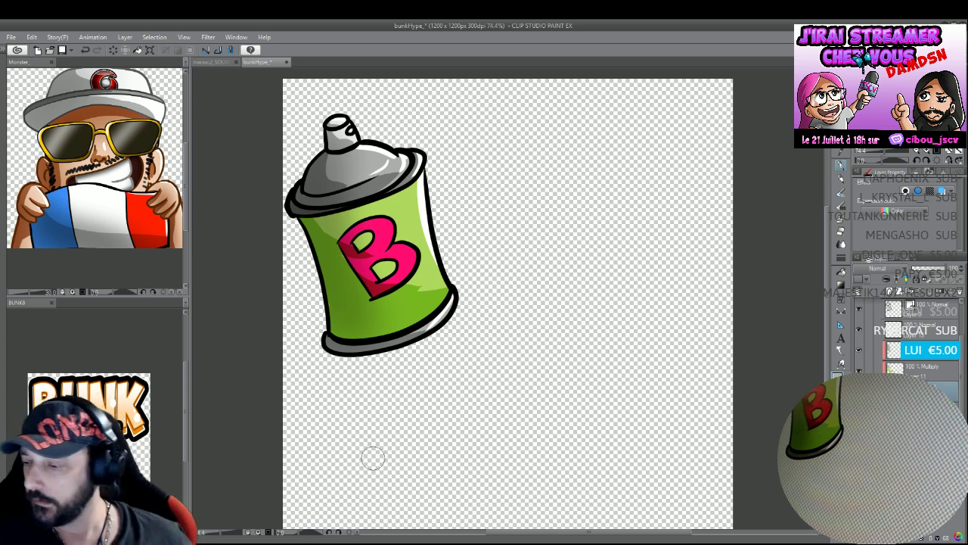
pyautogui.click(955, 310)
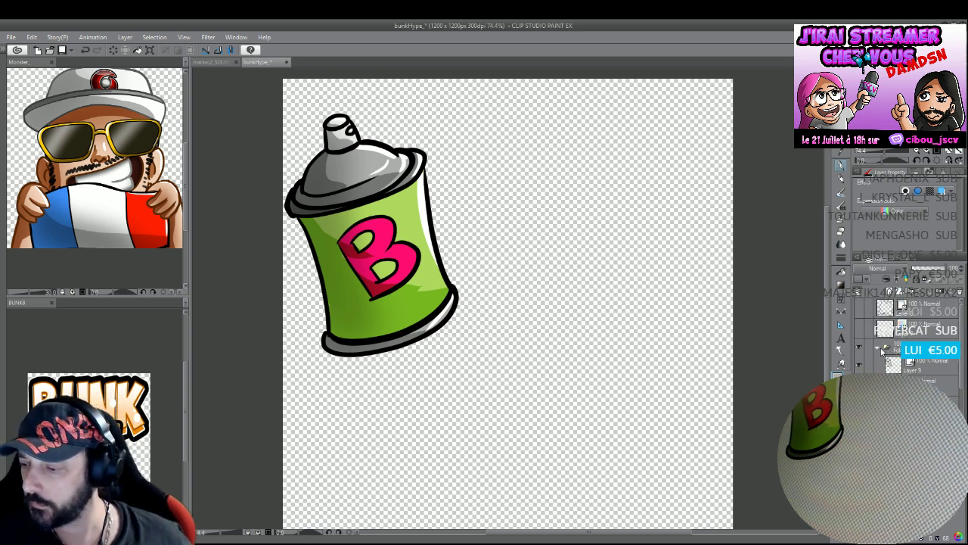
pyautogui.click(881, 349)
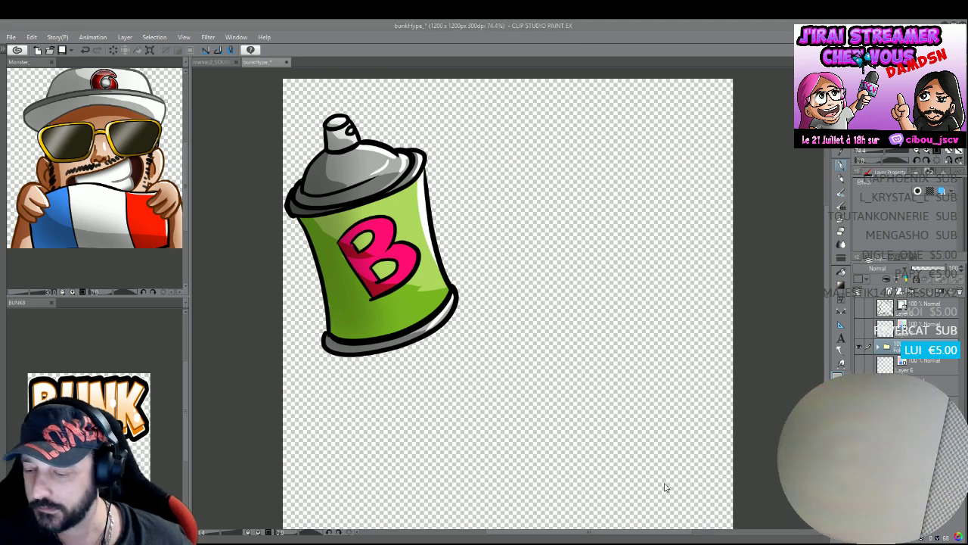
pyautogui.click(885, 369)
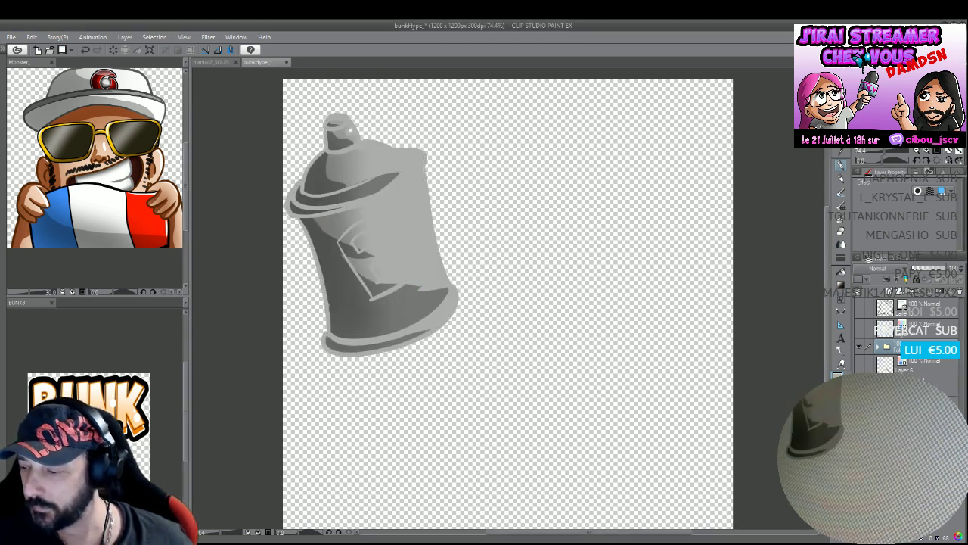
pyautogui.hotkey('ctrl', 'z')
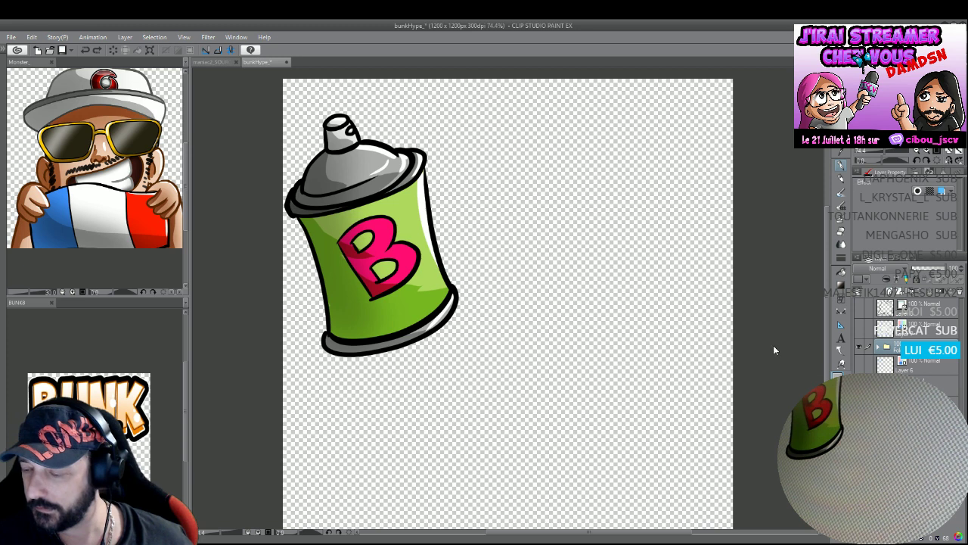
pyautogui.hotkey('ctrl', 'z')
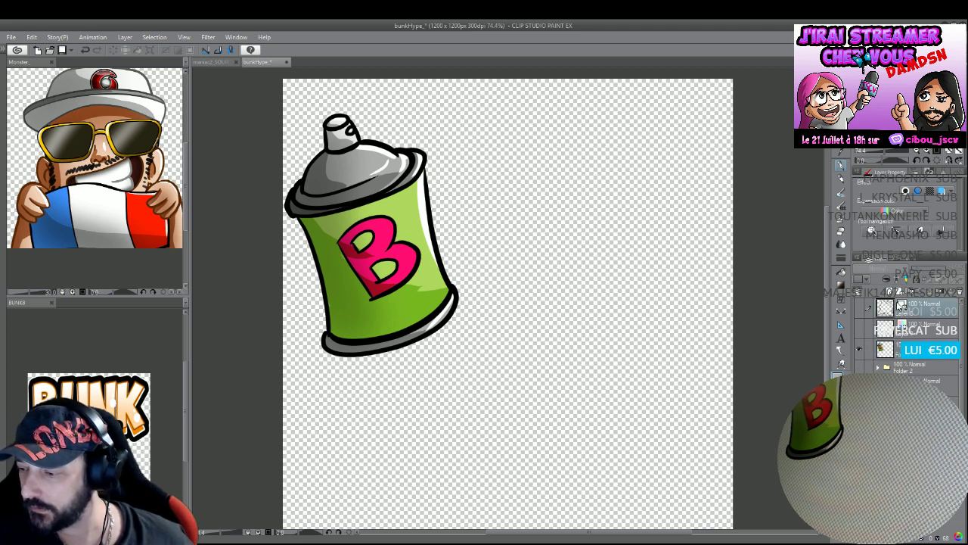
# Put the paint splat's line art in a new layer folder, show it and hide the merged spray can.
pyautogui.click(913, 295)
pyautogui.click(908, 317)
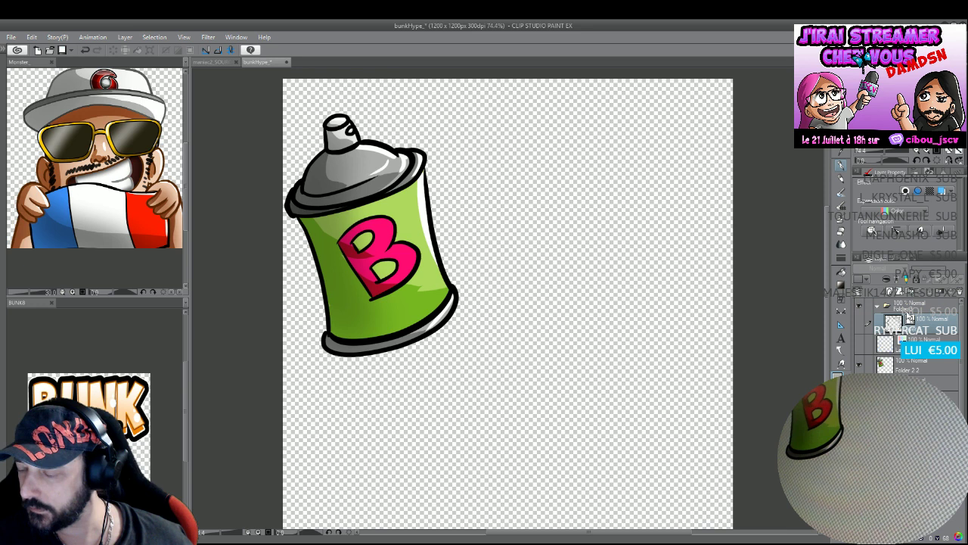
pyautogui.click(860, 330)
pyautogui.click(861, 365)
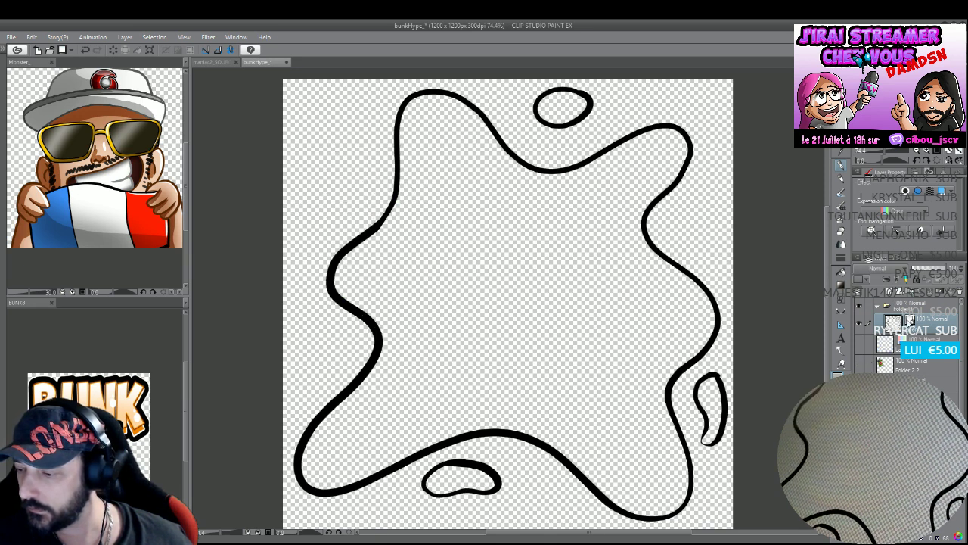
# Fill the paint splat and its three droplets with bright green on a new layer beneath the line art.
pyautogui.click(895, 295)
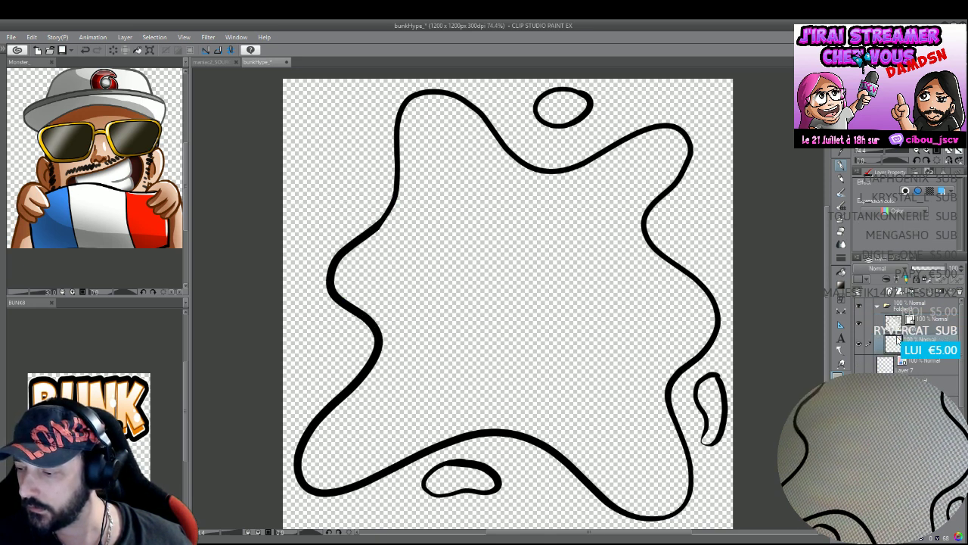
pyautogui.click(840, 281)
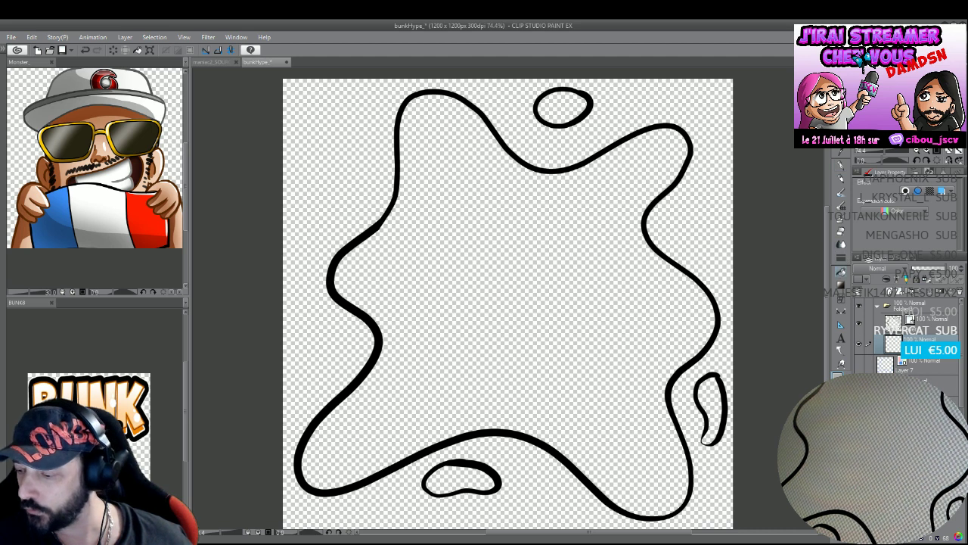
pyautogui.click(620, 384)
pyautogui.click(461, 480)
pyautogui.click(718, 394)
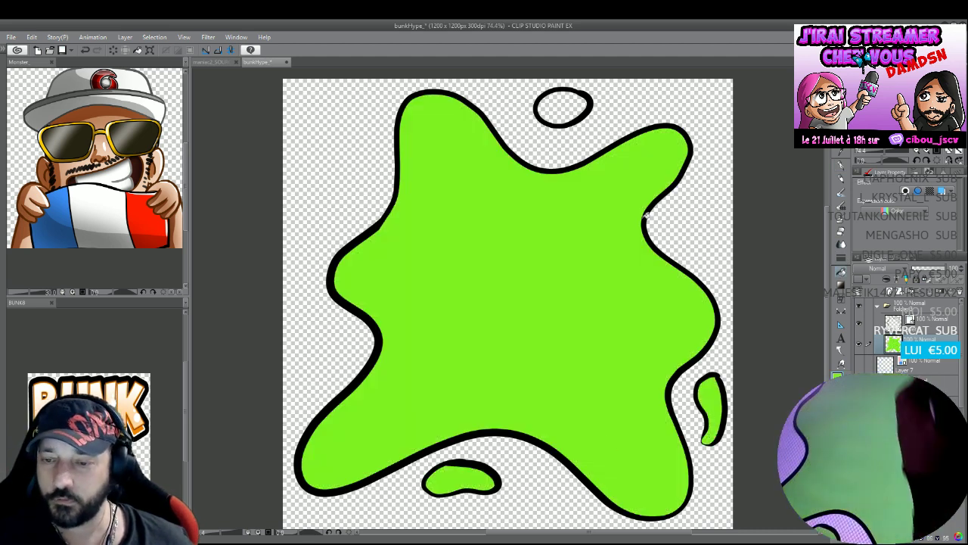
pyautogui.click(568, 104)
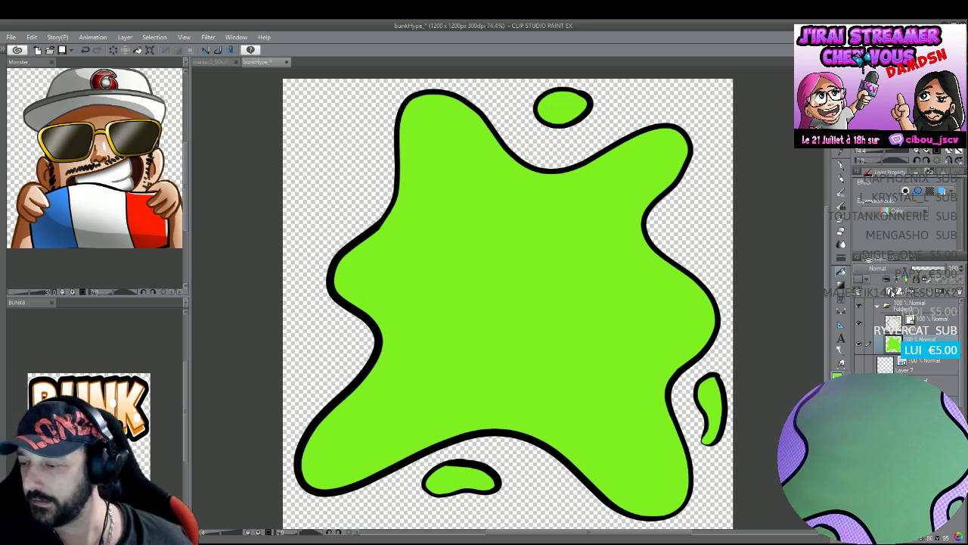
# Paint hard-edged darker green shadows along the lower and shaded edges of the splat and droplets on a new clipped Multiply layer.
pyautogui.click(886, 301)
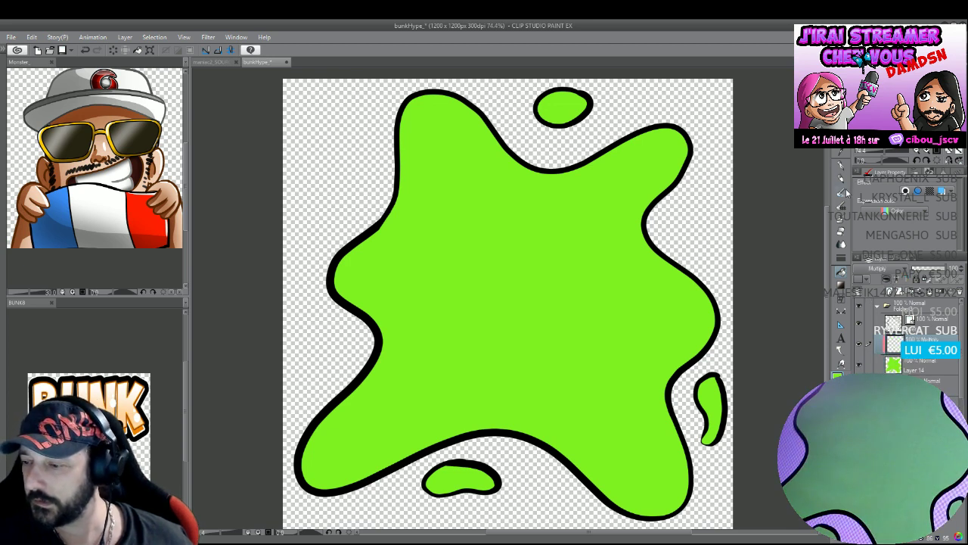
pyautogui.click(842, 168)
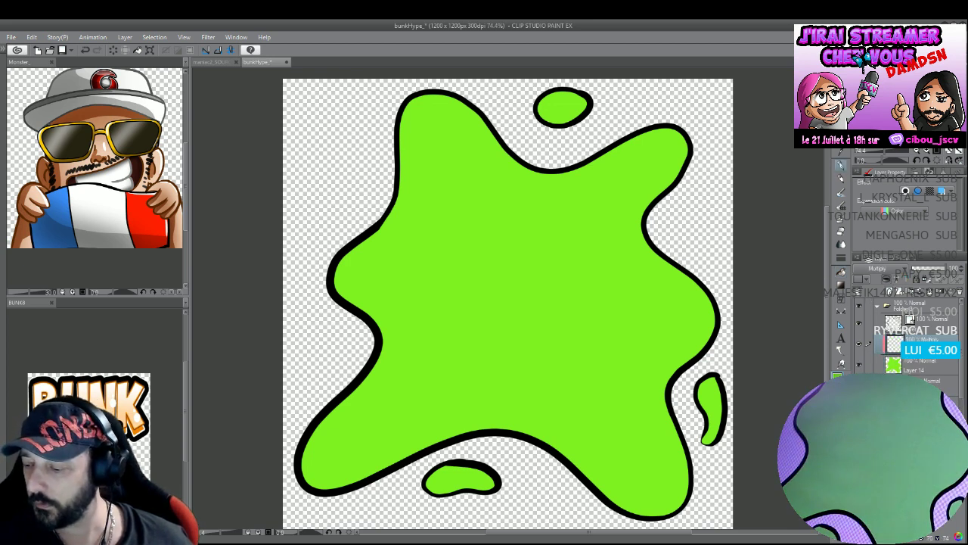
pyautogui.moveTo(676, 136); pyautogui.dragTo(631, 217)
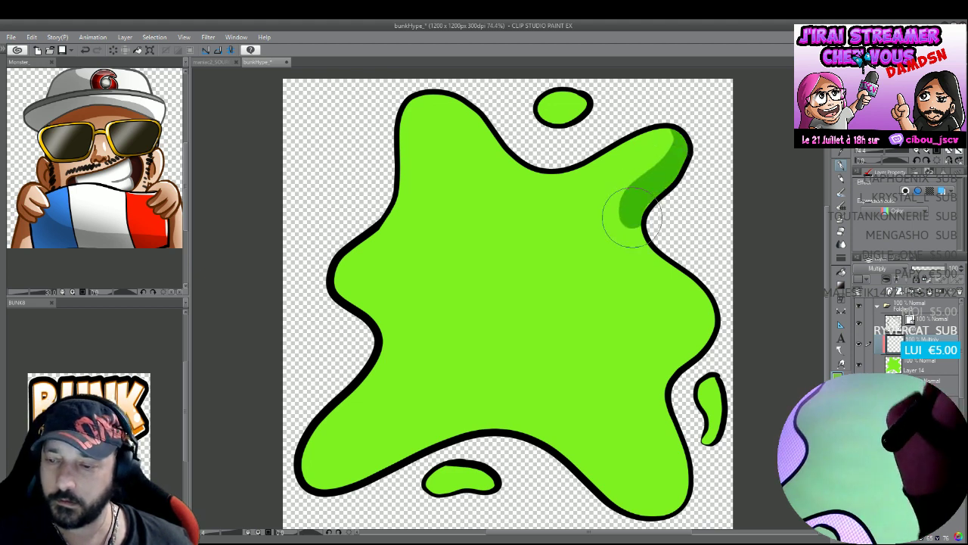
pyautogui.hotkey('ctrl', 'z')
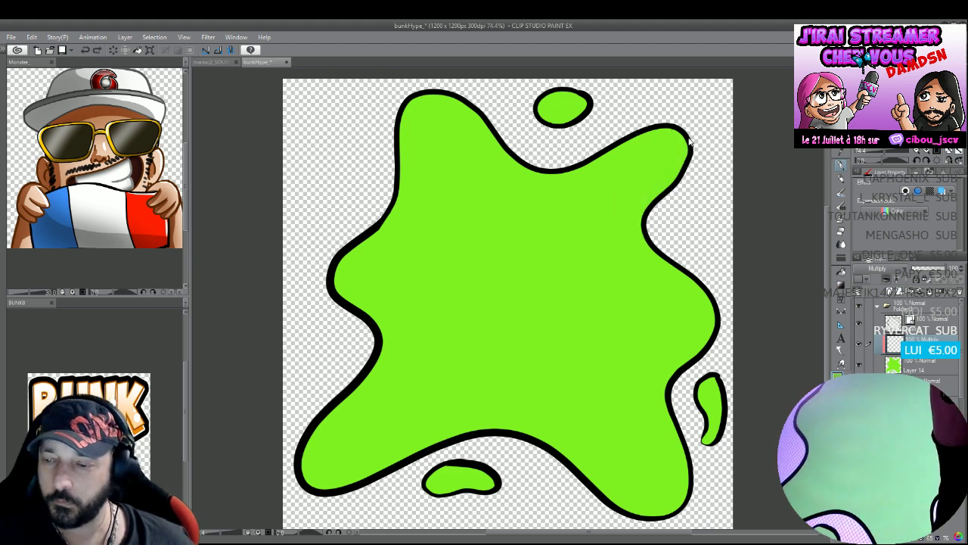
pyautogui.moveTo(688, 134); pyautogui.dragTo(639, 223)
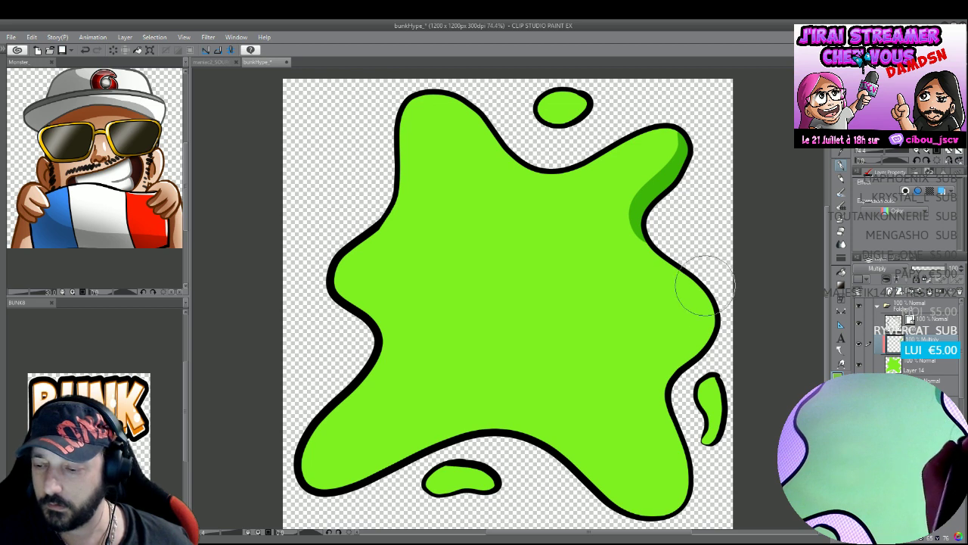
pyautogui.moveTo(705, 283)
pyautogui.mouseDown()
pyautogui.moveTo(658, 389)
pyautogui.moveTo(670, 469)
pyautogui.moveTo(639, 450)
pyautogui.moveTo(651, 473)
pyautogui.moveTo(382, 457)
pyautogui.mouseUp()
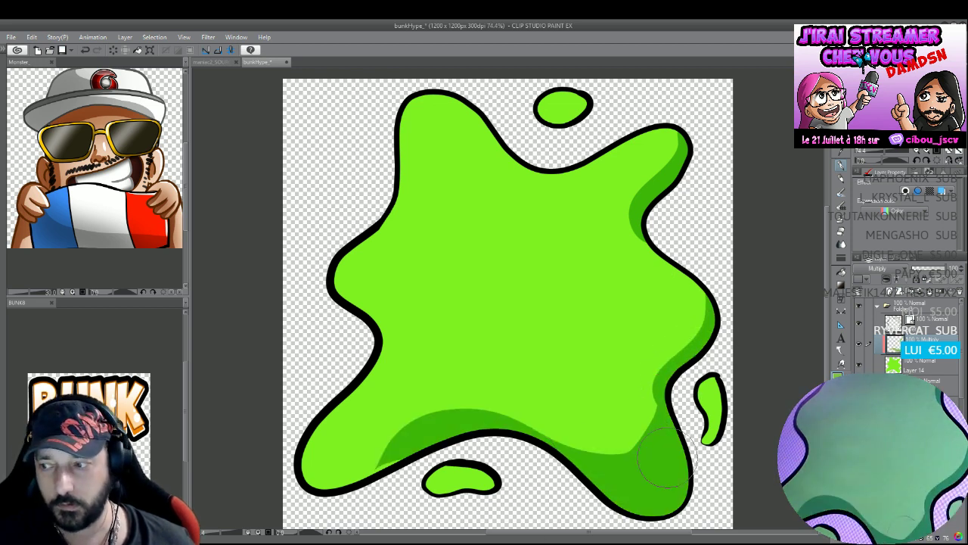
pyautogui.moveTo(627, 443); pyautogui.dragTo(333, 484)
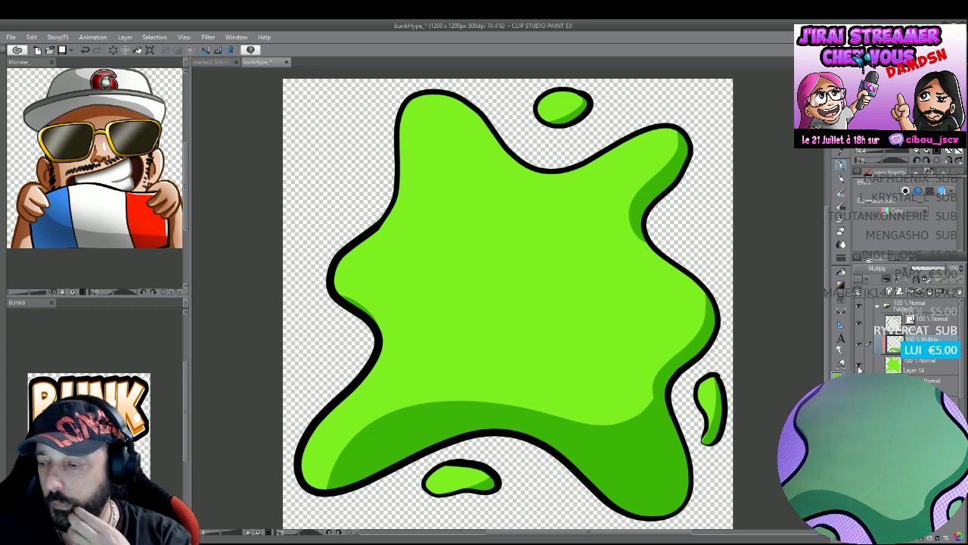
# Airbrush soft dark green shading over the splat's shaded side, lower lobes and droplets on another clipped Multiply layer.
pyautogui.click(889, 291)
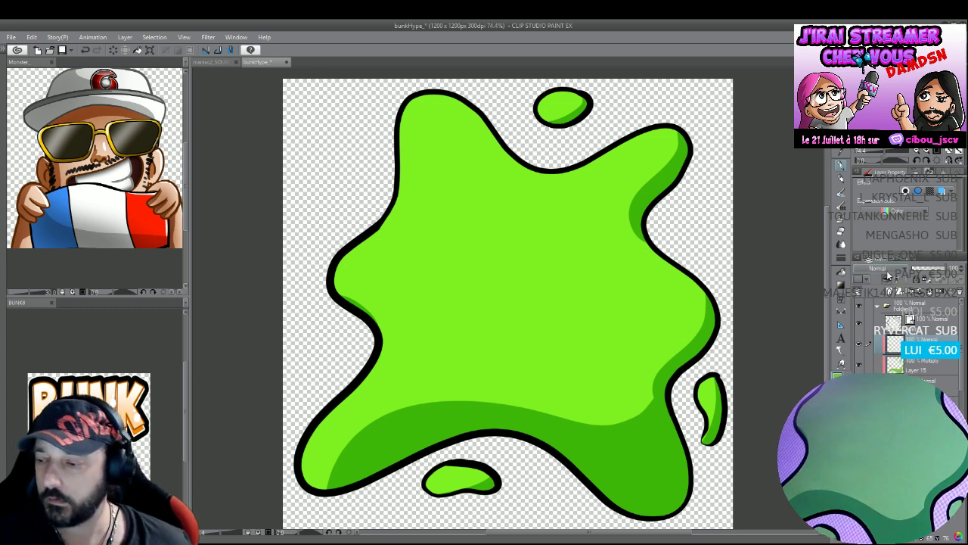
pyautogui.click(869, 302)
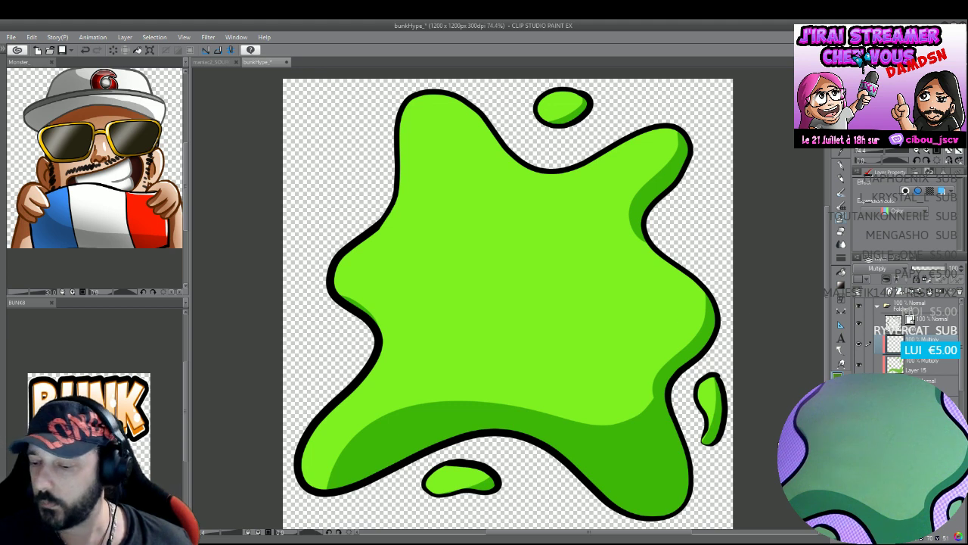
pyautogui.moveTo(704, 295)
pyautogui.mouseDown()
pyautogui.moveTo(659, 249)
pyautogui.moveTo(670, 134)
pyautogui.moveTo(595, 346)
pyautogui.moveTo(694, 253)
pyautogui.moveTo(666, 469)
pyautogui.mouseUp()
pyautogui.hotkey('ctrl', 'z')
pyautogui.hotkey('ctrl', 'z')
pyautogui.moveTo(691, 162)
pyautogui.mouseDown()
pyautogui.moveTo(697, 268)
pyautogui.moveTo(549, 515)
pyautogui.mouseUp()
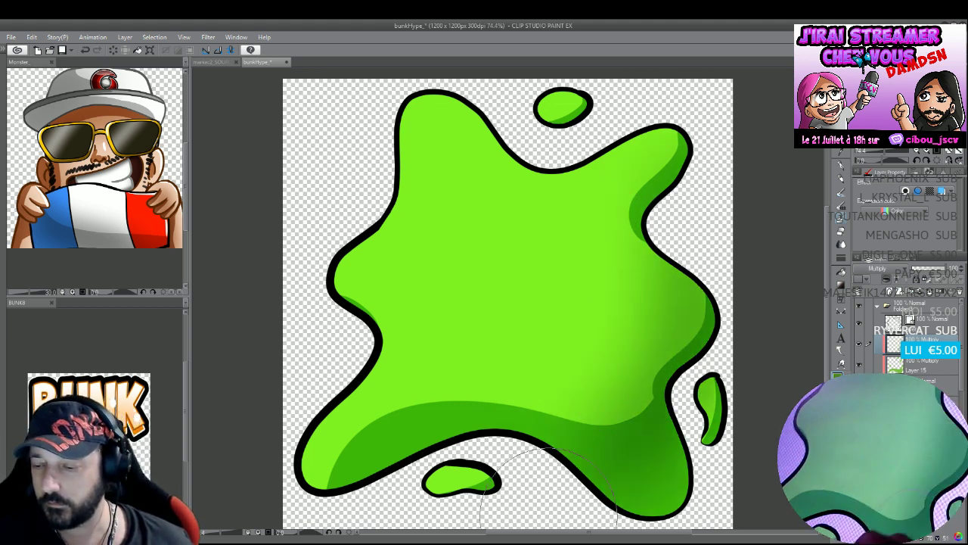
pyautogui.moveTo(696, 235)
pyautogui.mouseDown()
pyautogui.moveTo(581, 404)
pyautogui.moveTo(365, 484)
pyautogui.mouseUp()
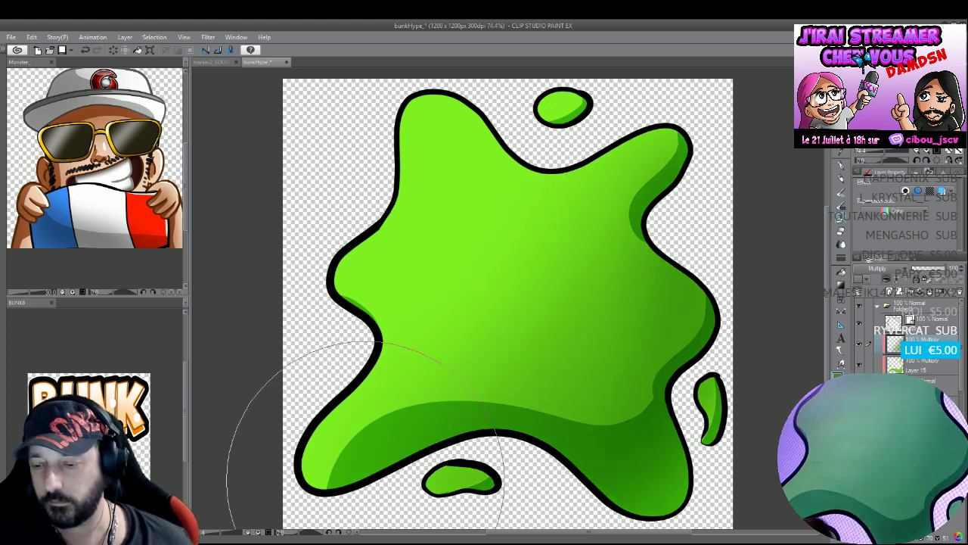
pyautogui.moveTo(648, 399); pyautogui.dragTo(367, 497)
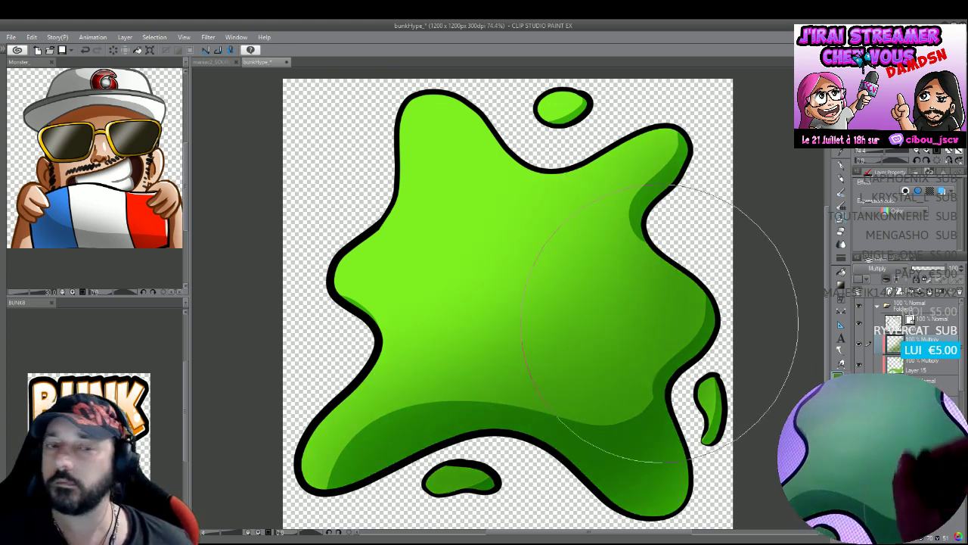
# Airbrush soft white highlights with a smaller brush on the splat's lit lobes and droplets, using a new clipped Normal layer.
pyautogui.press('[')
pyautogui.press('[')
pyautogui.press('[')
pyautogui.press('[')
pyautogui.press('[')
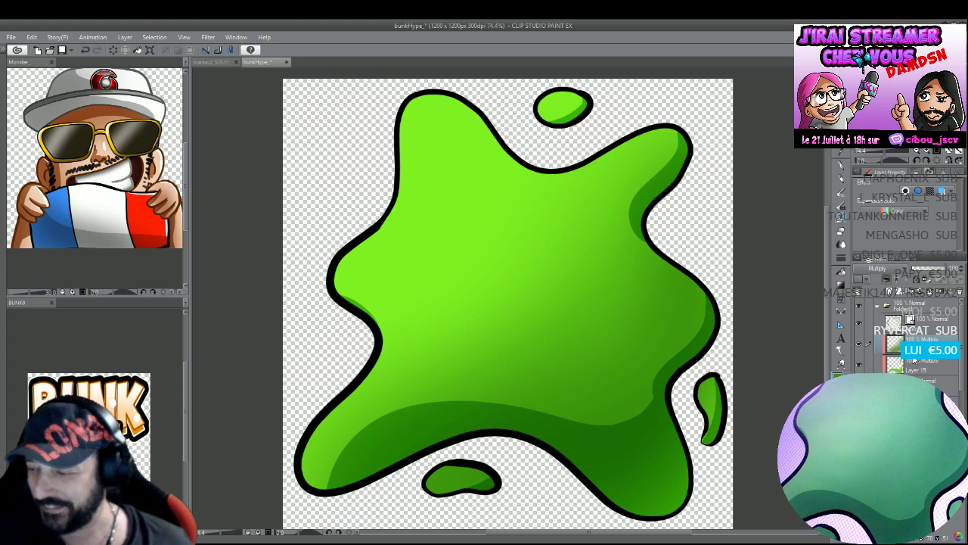
pyautogui.click(895, 294)
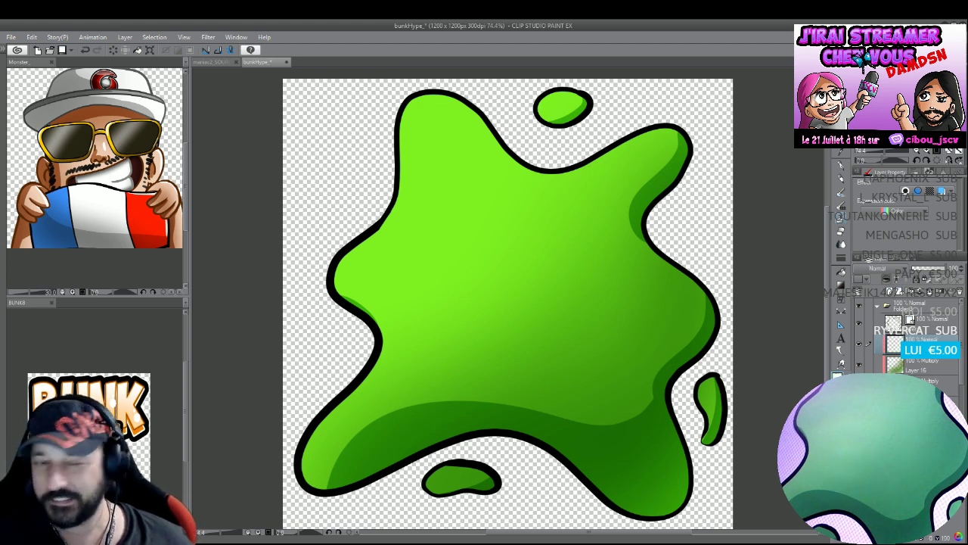
pyautogui.moveTo(443, 119)
pyautogui.mouseDown()
pyautogui.moveTo(379, 217)
pyautogui.moveTo(432, 98)
pyautogui.moveTo(400, 248)
pyautogui.moveTo(327, 374)
pyautogui.mouseUp()
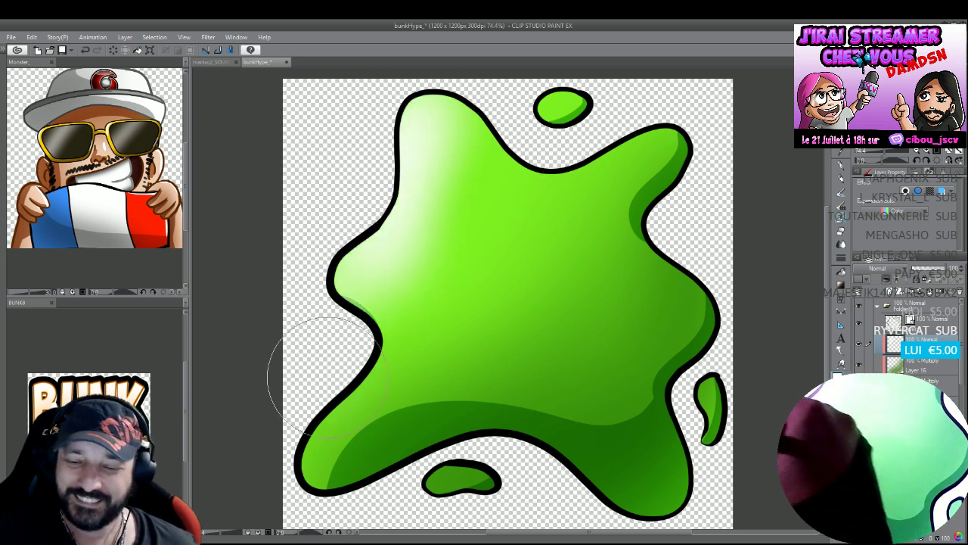
pyautogui.moveTo(518, 184)
pyautogui.mouseDown()
pyautogui.moveTo(704, 148)
pyautogui.moveTo(645, 180)
pyautogui.moveTo(597, 152)
pyautogui.mouseUp()
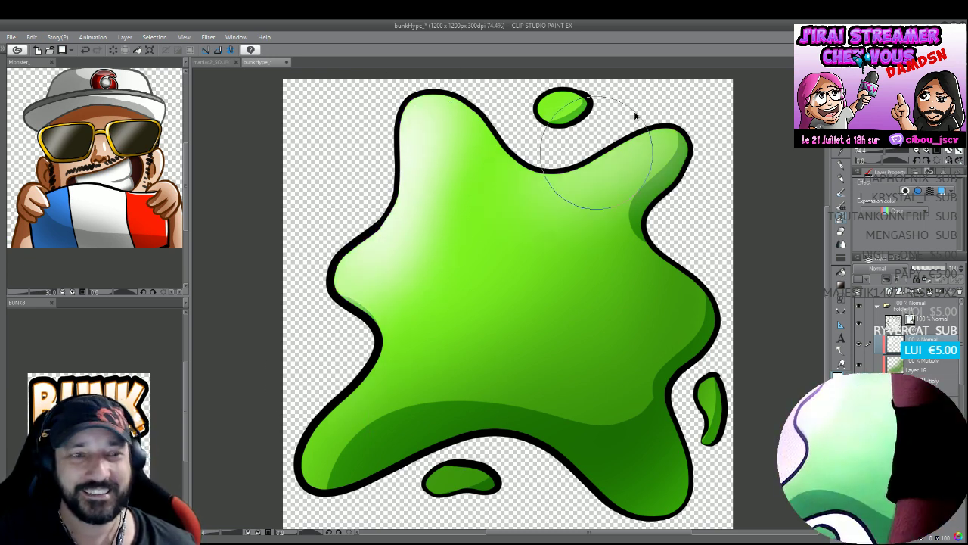
pyautogui.moveTo(635, 115)
pyautogui.mouseDown()
pyautogui.moveTo(611, 113)
pyautogui.moveTo(599, 138)
pyautogui.mouseUp()
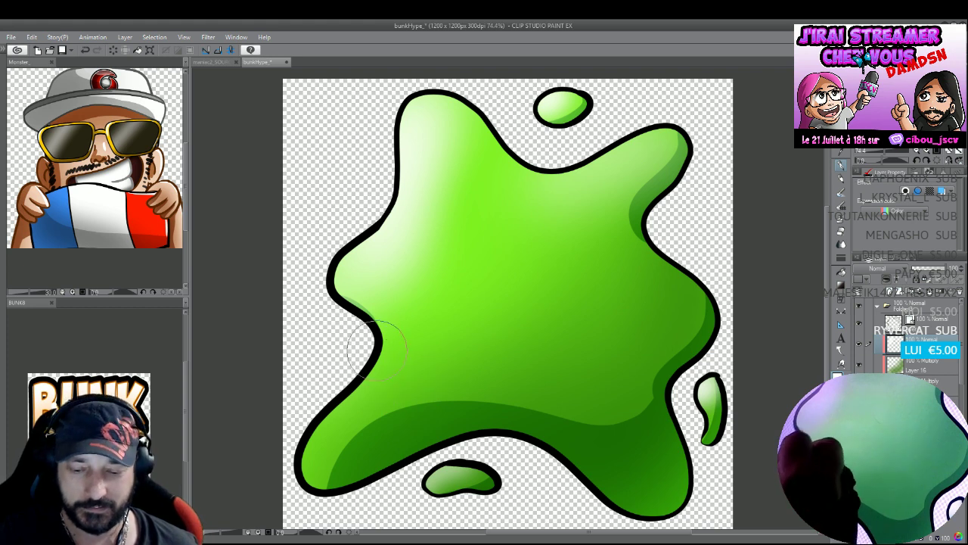
# Paint crisp white gloss highlights along the lit outer edges of the splat and its droplets.
pyautogui.moveTo(356, 342); pyautogui.dragTo(312, 463)
pyautogui.moveTo(352, 310); pyautogui.dragTo(413, 98)
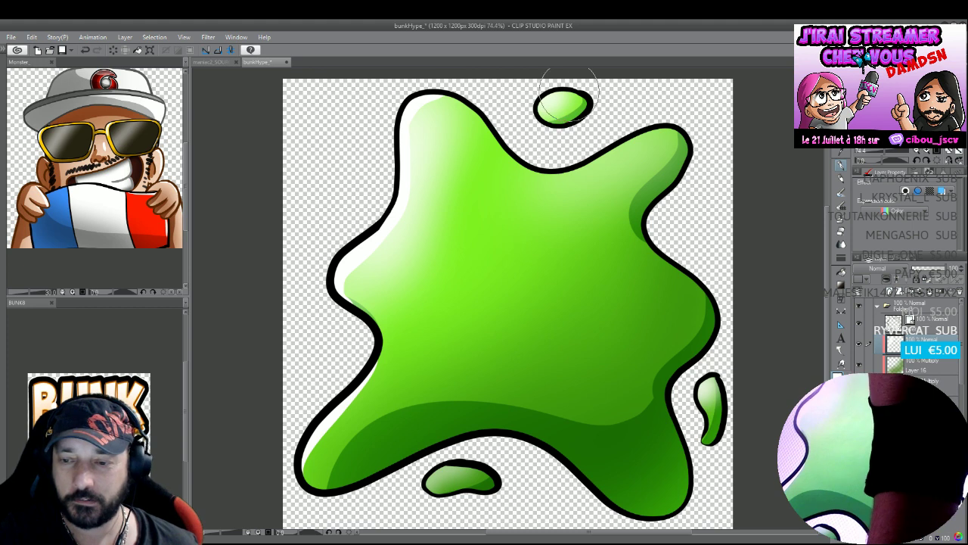
pyautogui.moveTo(676, 130); pyautogui.dragTo(582, 163)
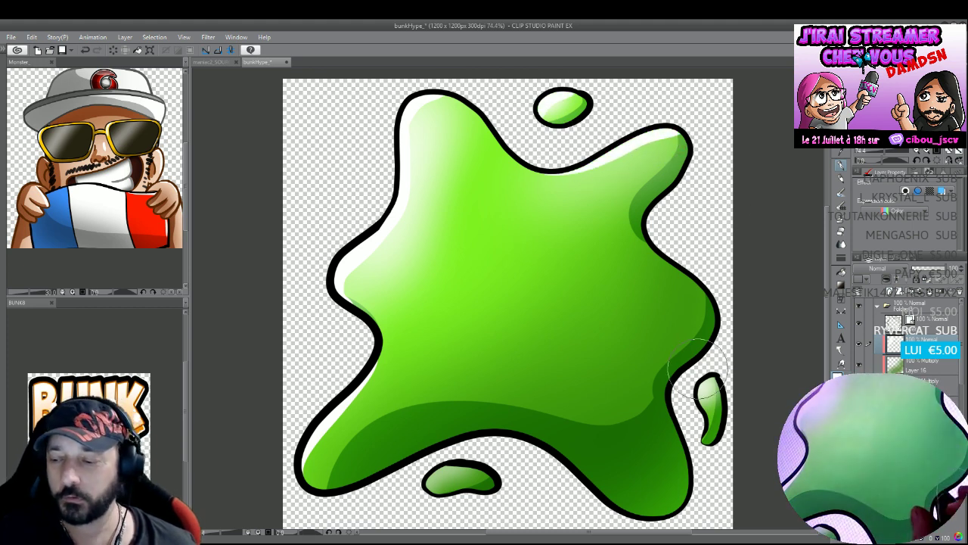
pyautogui.moveTo(704, 380); pyautogui.dragTo(697, 437)
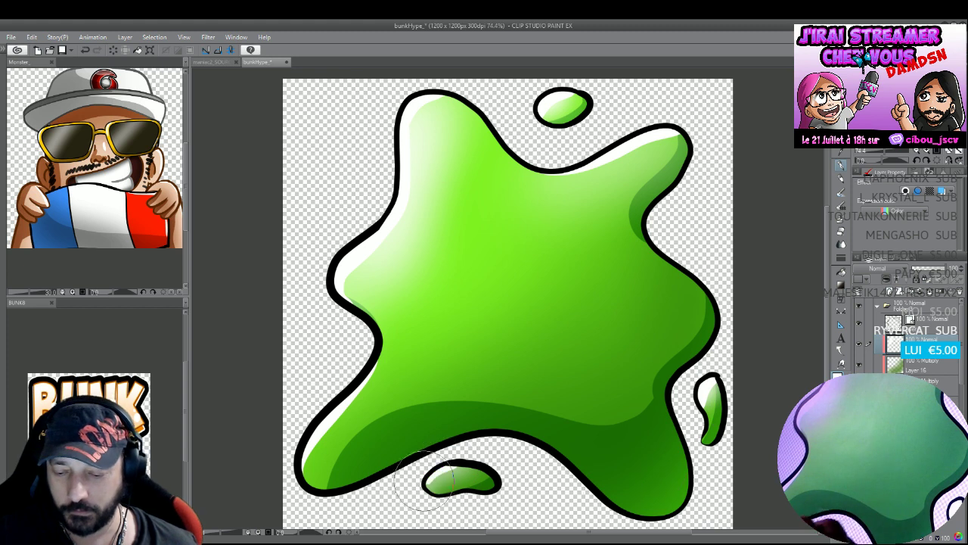
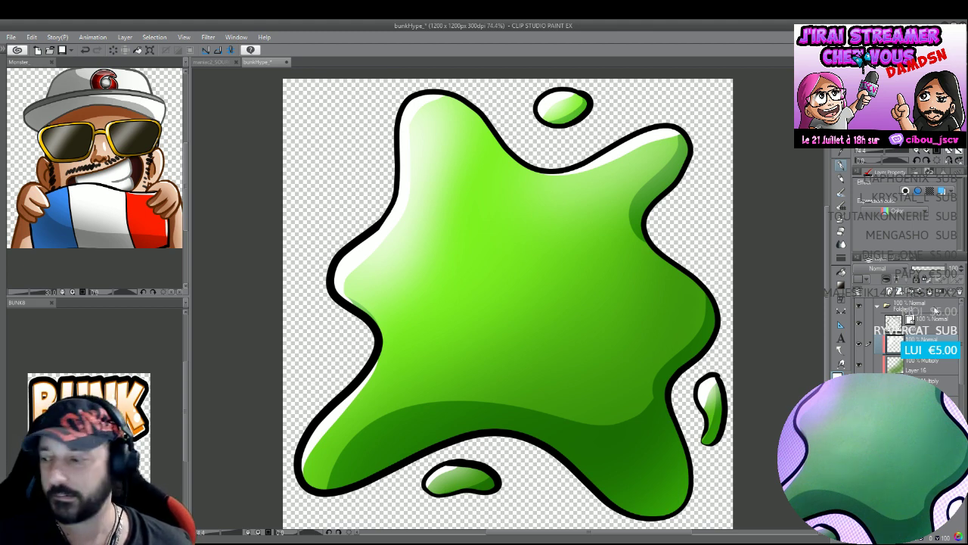
# Add round white gloss dots to the splat's upper lobe and to the droplets on the highlight layer.
pyautogui.click(915, 307)
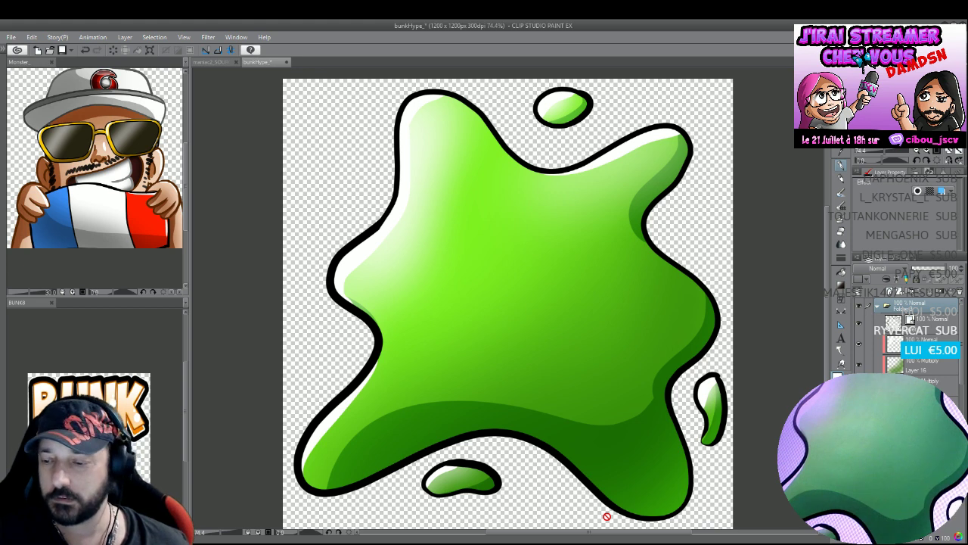
pyautogui.click(919, 335)
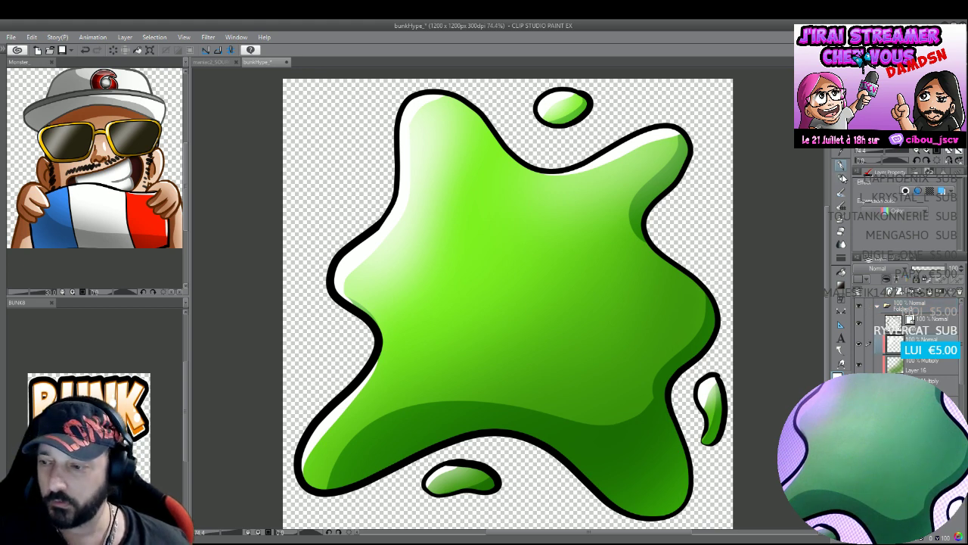
pyautogui.click(441, 130)
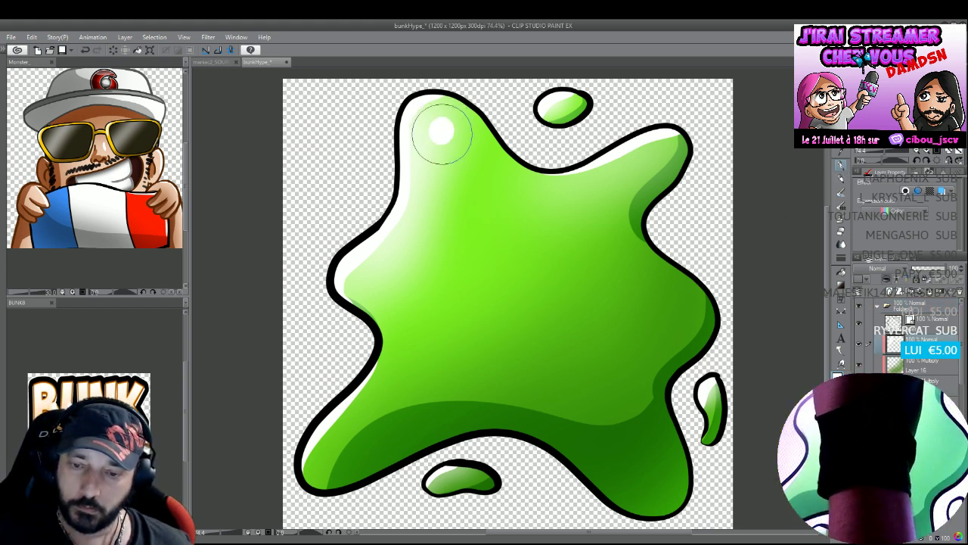
pyautogui.click(426, 164)
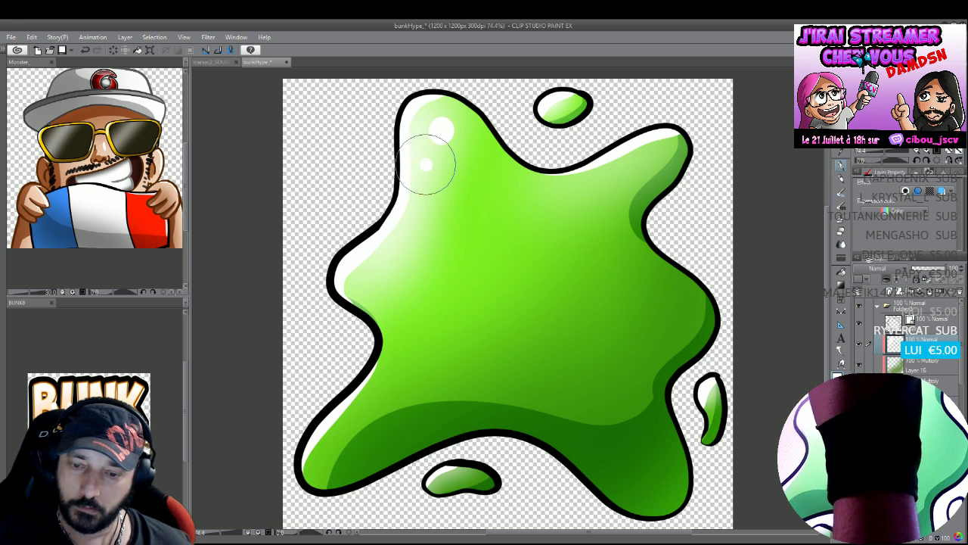
pyautogui.click(710, 395)
pyautogui.click(449, 476)
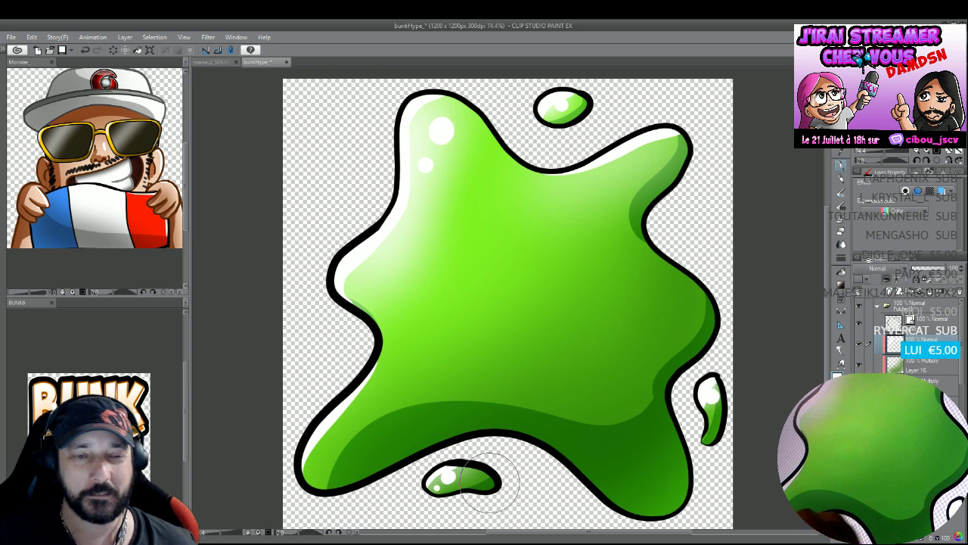
# Recolour the black outlines of the splat and droplets dark green on a new layer clipped to the line art.
pyautogui.click(888, 280)
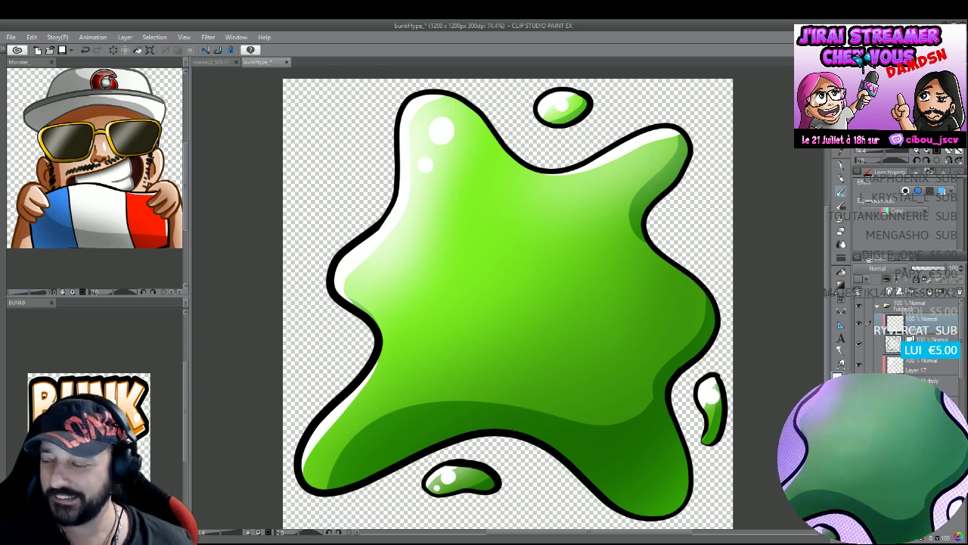
pyautogui.click(837, 374)
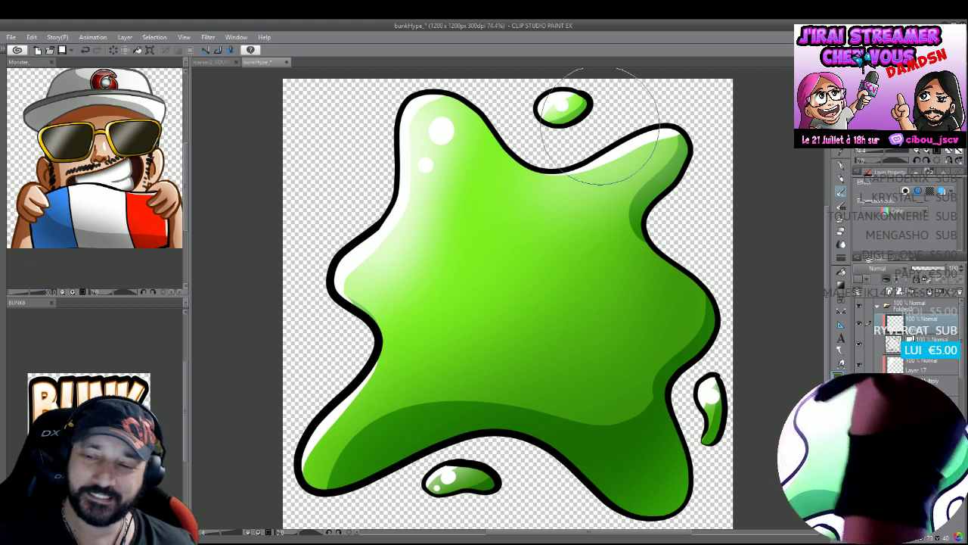
pyautogui.moveTo(454, 126)
pyautogui.mouseDown()
pyautogui.moveTo(356, 222)
pyautogui.moveTo(398, 174)
pyautogui.moveTo(333, 472)
pyautogui.moveTo(341, 403)
pyautogui.moveTo(424, 311)
pyautogui.moveTo(550, 437)
pyautogui.moveTo(713, 438)
pyautogui.moveTo(723, 349)
pyautogui.moveTo(717, 422)
pyautogui.moveTo(619, 488)
pyautogui.moveTo(702, 253)
pyautogui.moveTo(436, 469)
pyautogui.mouseUp()
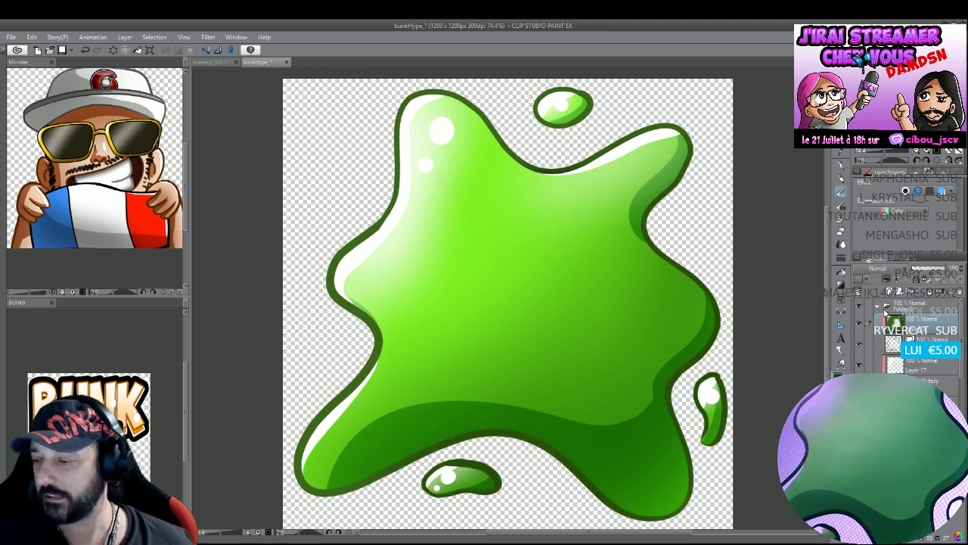
# Merge a copy of the splat's folder into one layer, and show the merged spray can on a layer above it.
pyautogui.click(881, 307)
pyautogui.click(893, 324)
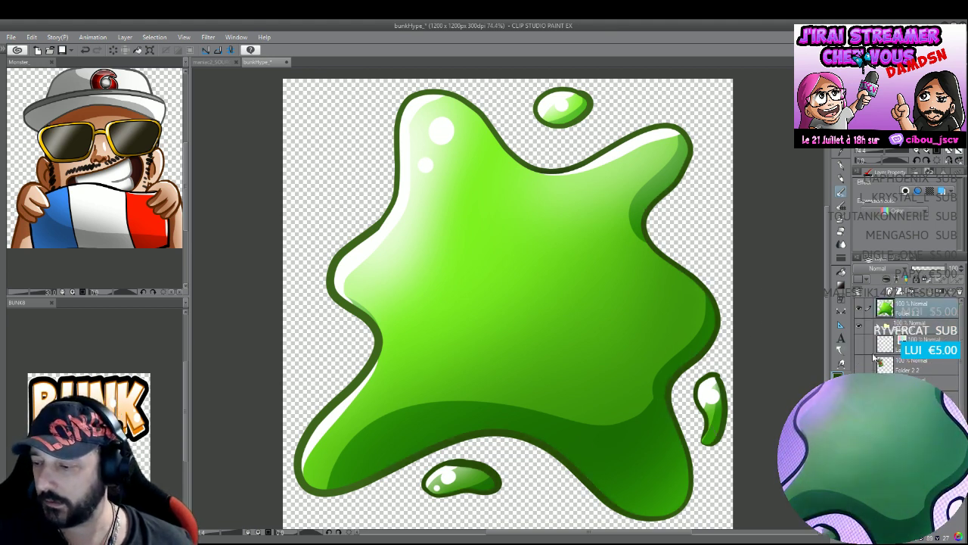
pyautogui.click(860, 367)
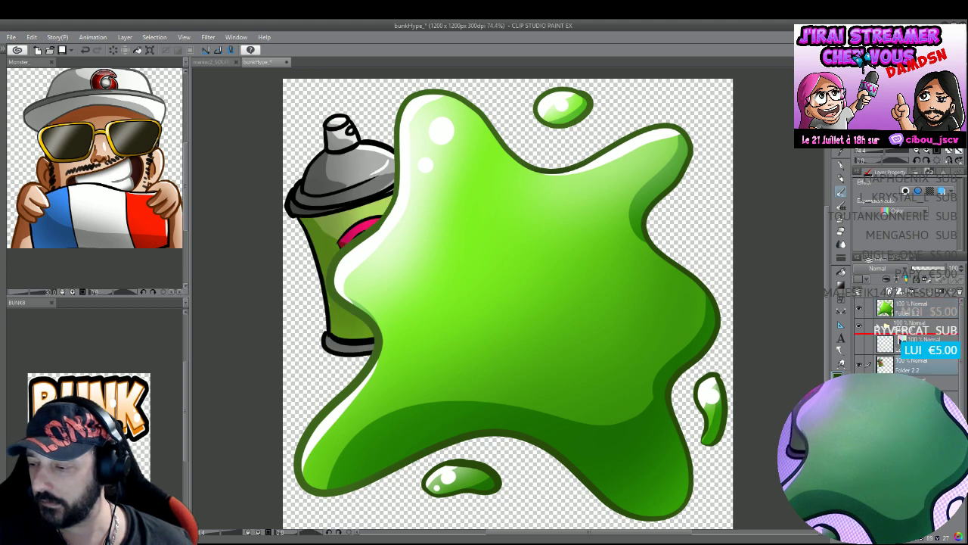
pyautogui.moveTo(886, 366); pyautogui.dragTo(904, 314)
# Scale the spray can down and move it to the splat's upper-left corner on the canvas.
pyautogui.hotkey('ctrl', 't')
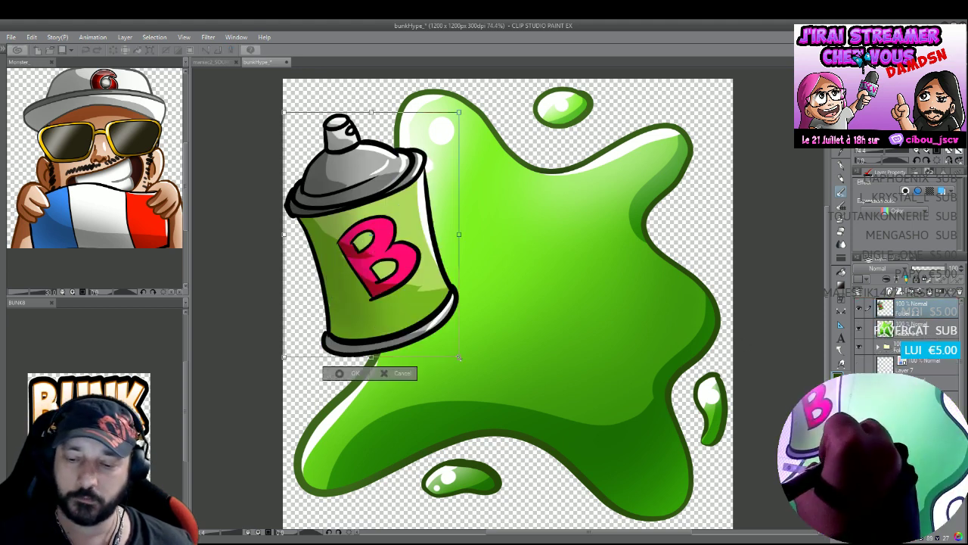
pyautogui.moveTo(454, 355)
pyautogui.mouseDown()
pyautogui.moveTo(401, 254)
pyautogui.moveTo(367, 221)
pyautogui.moveTo(384, 204)
pyautogui.moveTo(432, 277)
pyautogui.mouseUp()
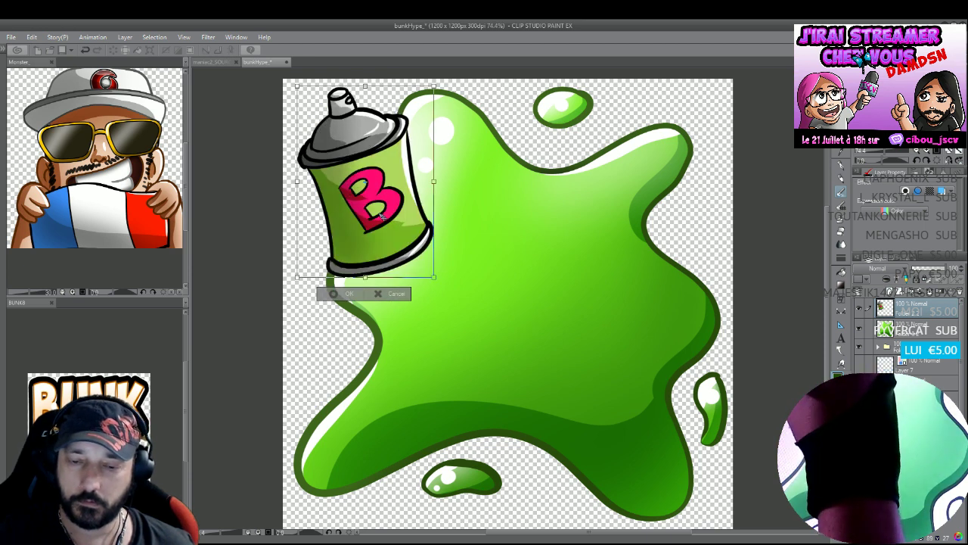
pyautogui.press('Return')
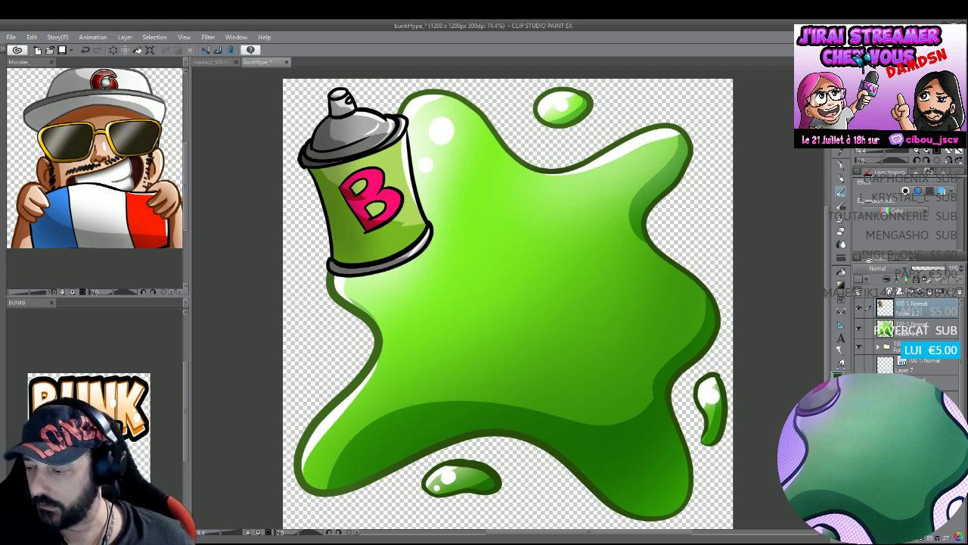
# Show the merged BUNK HYPE lettering above the spray can and splat at 100% opacity, and rotate it slightly counter-clockwise.
pyautogui.click(859, 309)
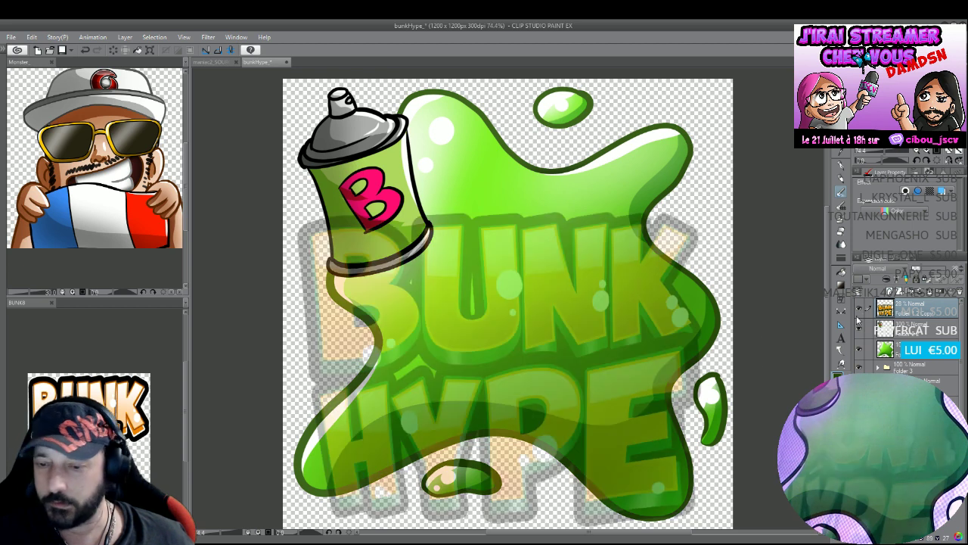
pyautogui.moveTo(924, 272); pyautogui.dragTo(945, 268)
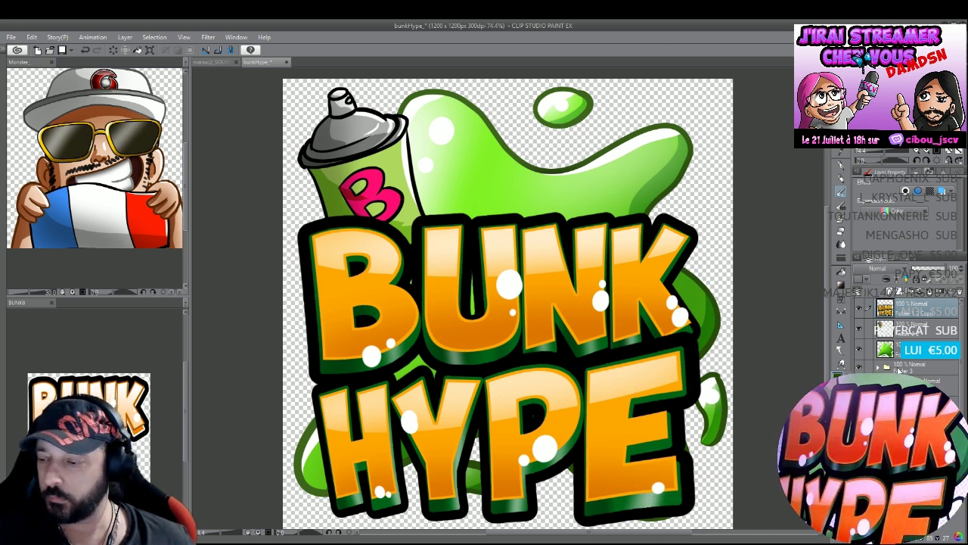
pyautogui.hotkey('ctrl', 't')
pyautogui.moveTo(651, 299); pyautogui.dragTo(651, 360)
pyautogui.press('Return')
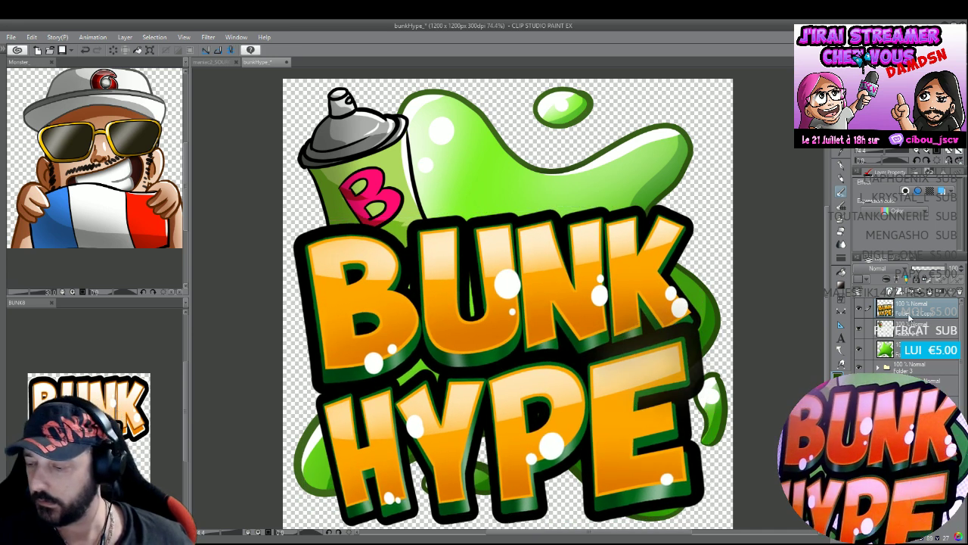
# Merge copies of the lettering, spray can and splat into one layer atop the stack, and save the file.
pyautogui.click(902, 369)
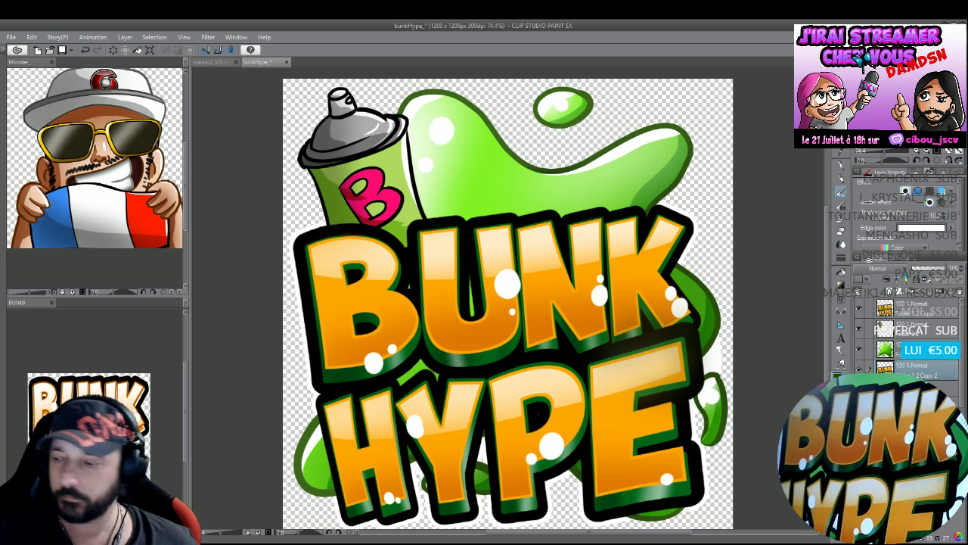
pyautogui.moveTo(902, 369); pyautogui.dragTo(902, 306)
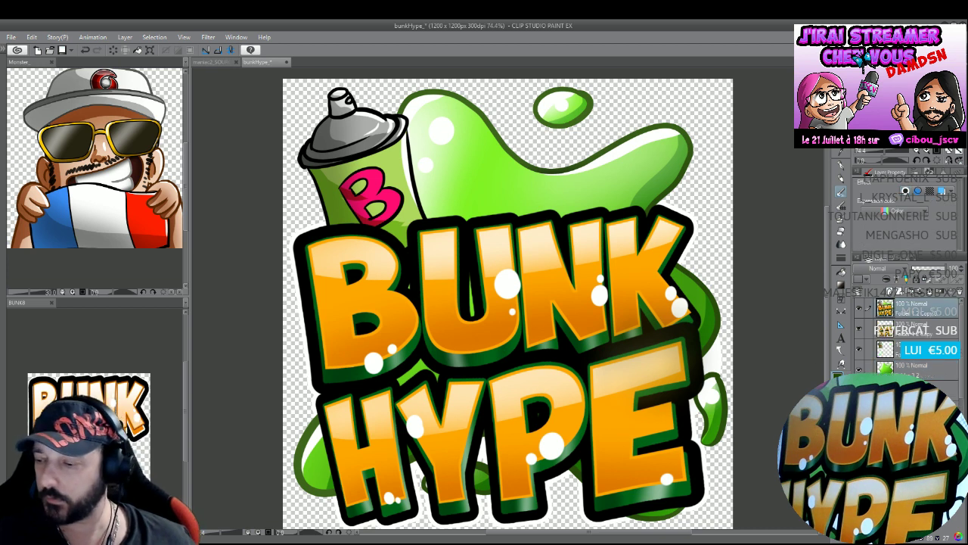
pyautogui.hotkey('ctrl', 's')
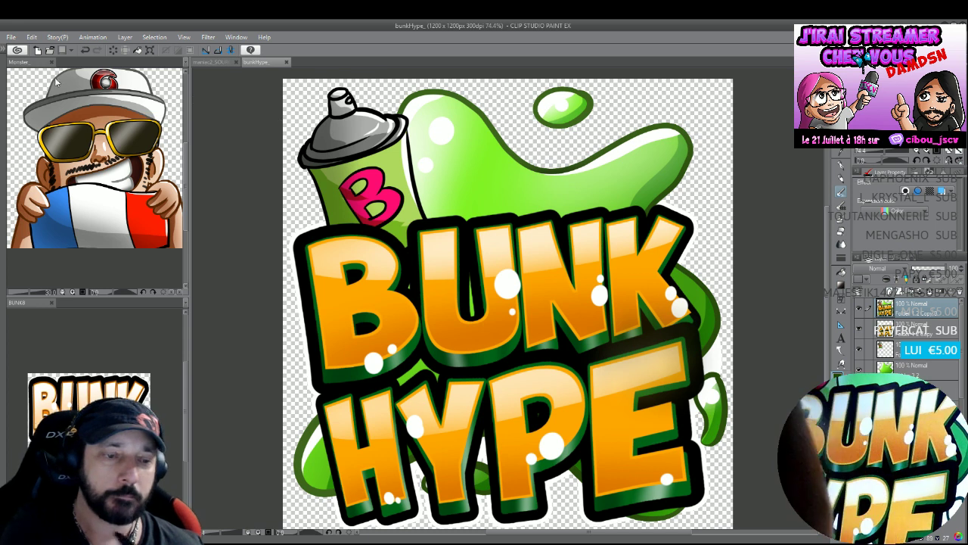
# Create a new 1200 x 1200 px illustration and open the copied pink-haired character sheet as a separate document.
pyautogui.click(37, 50)
pyautogui.press('Return')
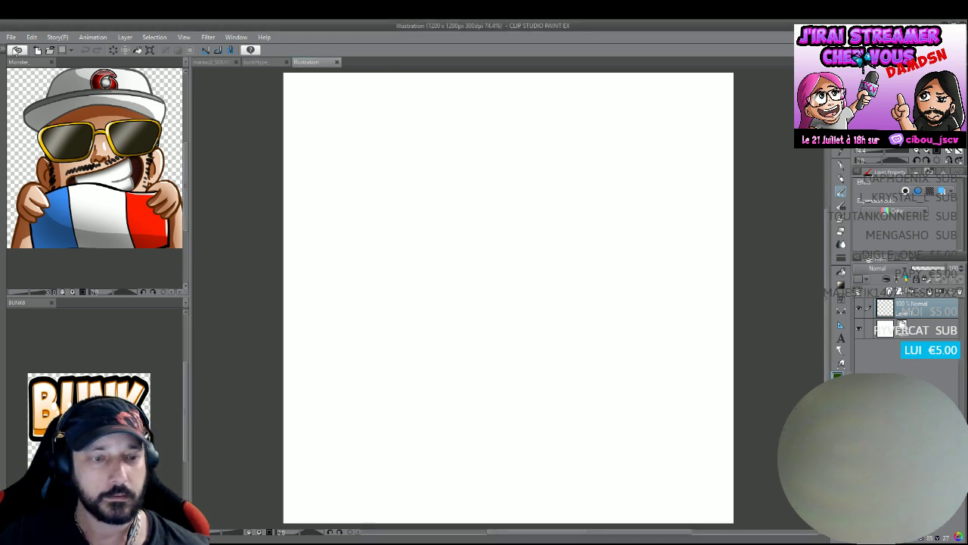
pyautogui.hotkey('ctrl', 'v')
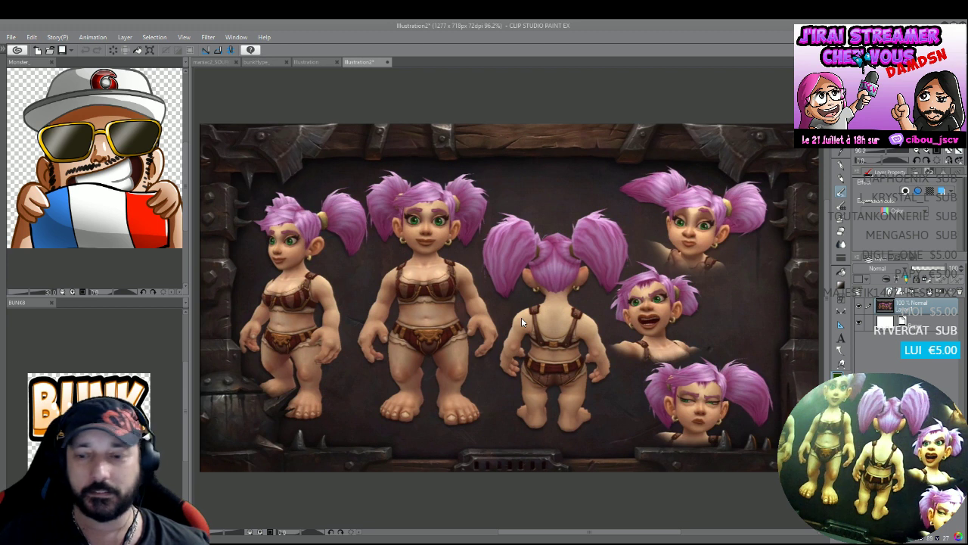
pyautogui.moveTo(465, 173); pyautogui.dragTo(514, 189)
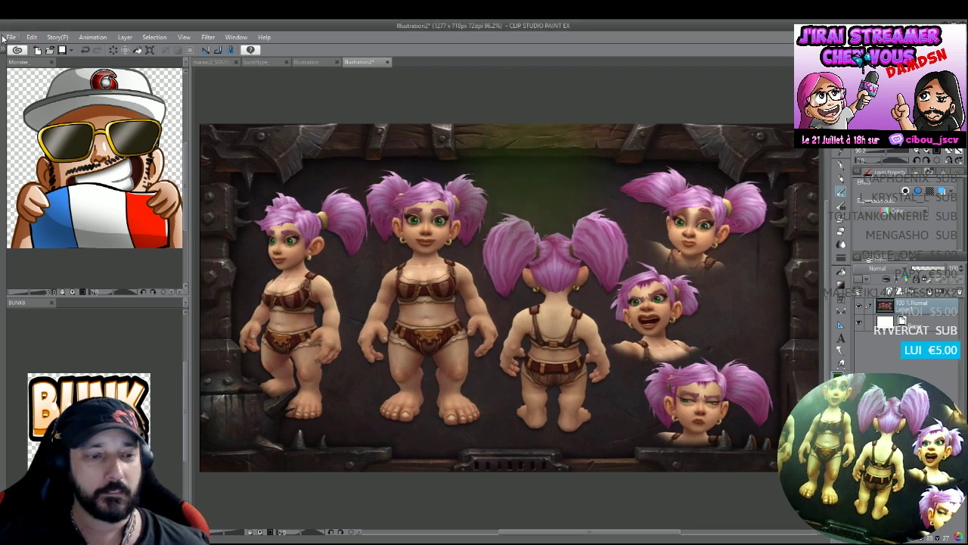
# Open the copied picture of the red-haired woman as a new document, and close the pink-haired character sheet.
pyautogui.hotkey('ctrl', 'v')
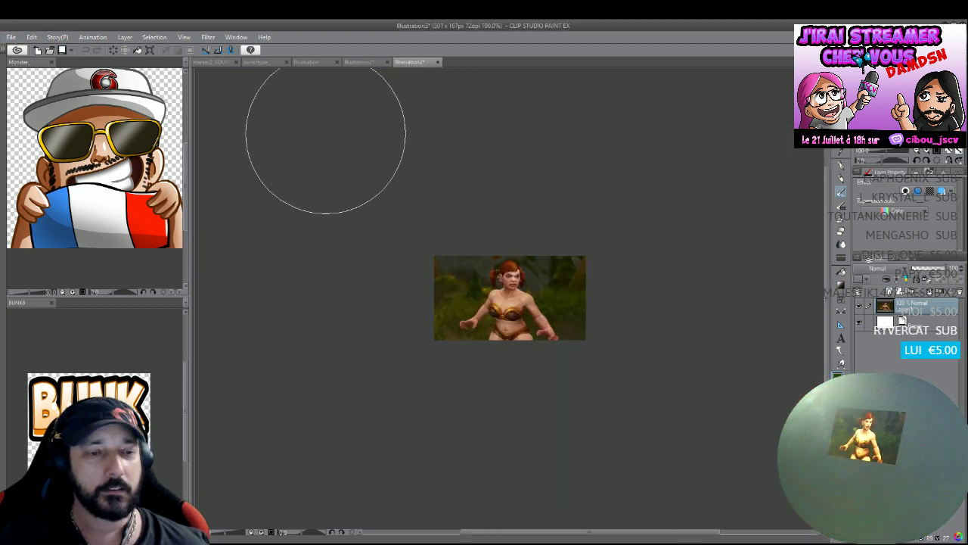
pyautogui.scroll(2, 495, 291)
pyautogui.scroll(2, 489, 299)
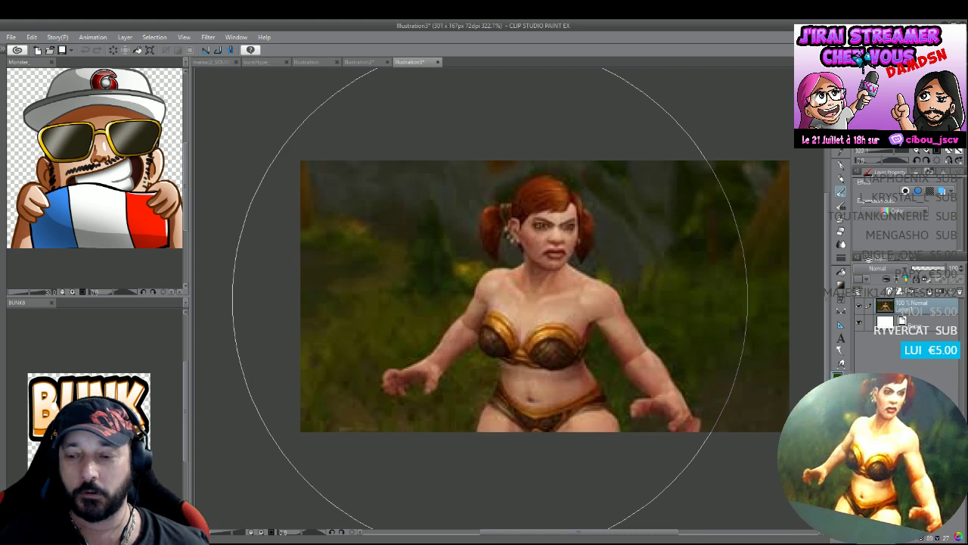
pyautogui.moveTo(547, 236); pyautogui.dragTo(458, 208)
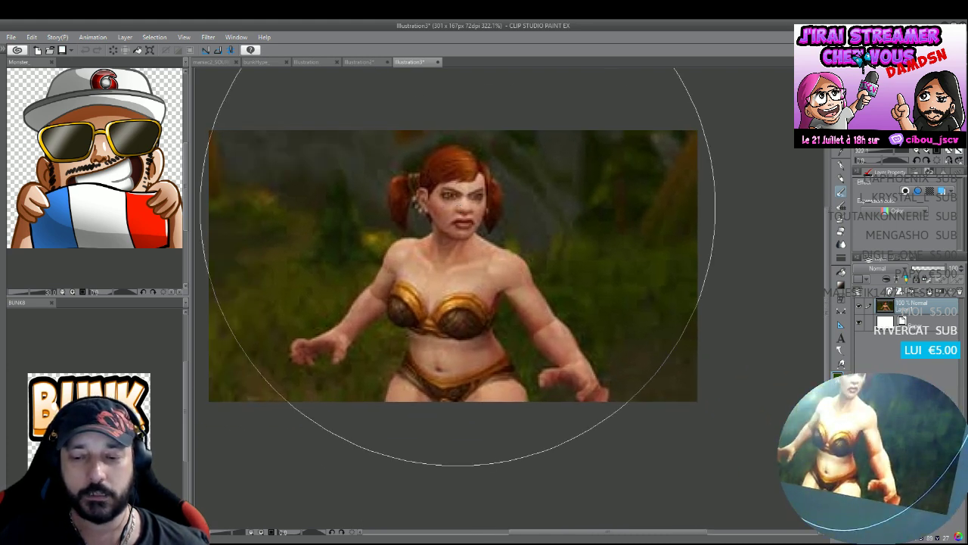
pyautogui.scroll(-2, 458, 208)
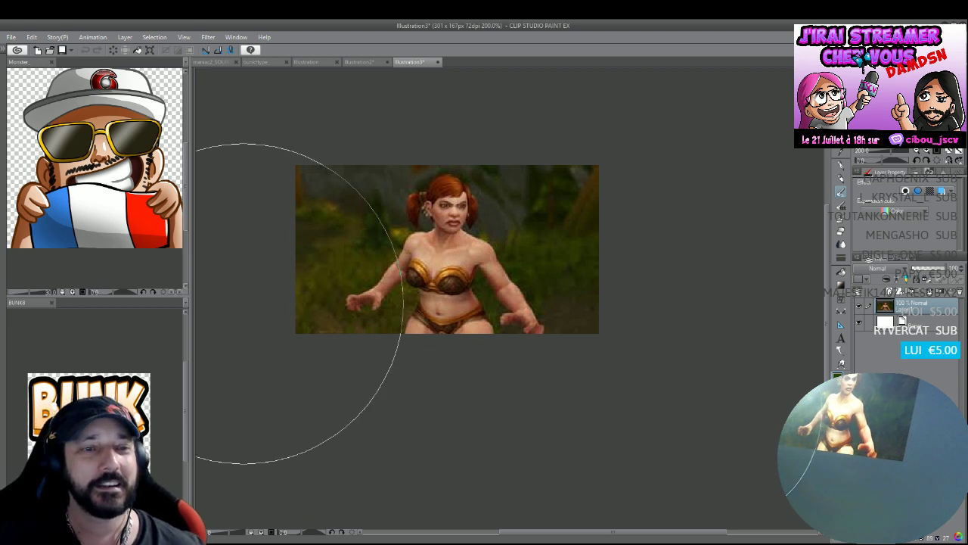
pyautogui.scroll(-1, 404, 264)
pyautogui.scroll(-1, 404, 264)
pyautogui.scroll(2, 405, 262)
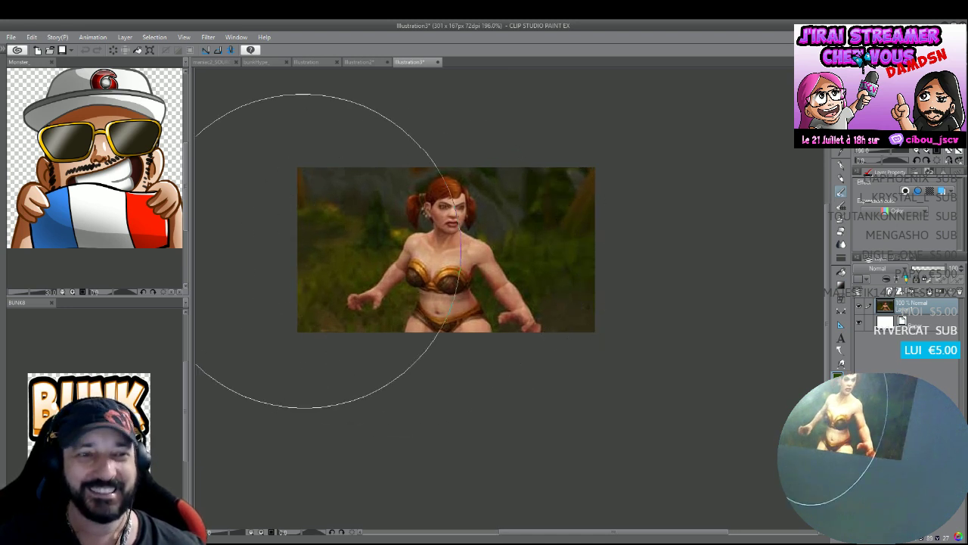
pyautogui.click(345, 60)
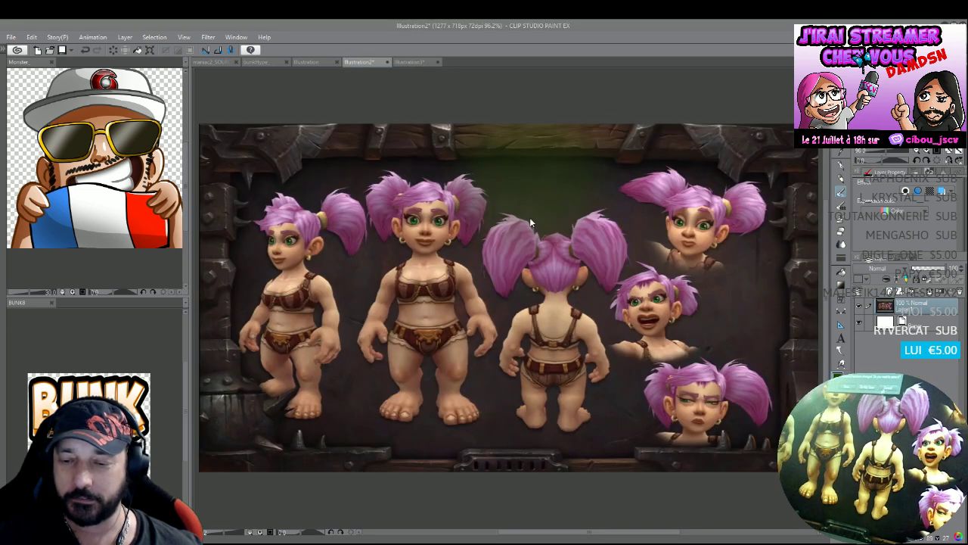
pyautogui.hotkey('ctrl', 'w')
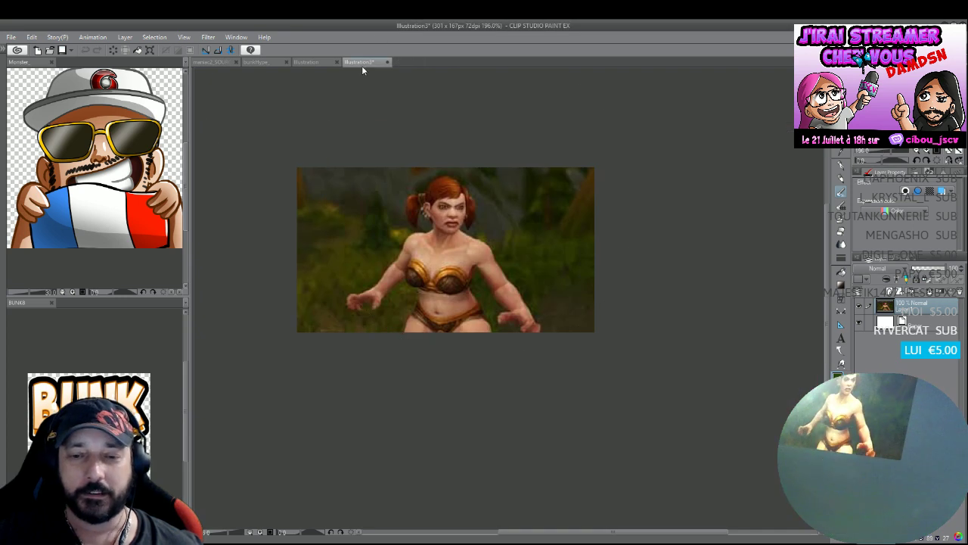
# Dock the red-haired woman picture above the other references and add the red-haired character sheet beside it, framed on the large figure.
pyautogui.moveTo(363, 66); pyautogui.dragTo(96, 65)
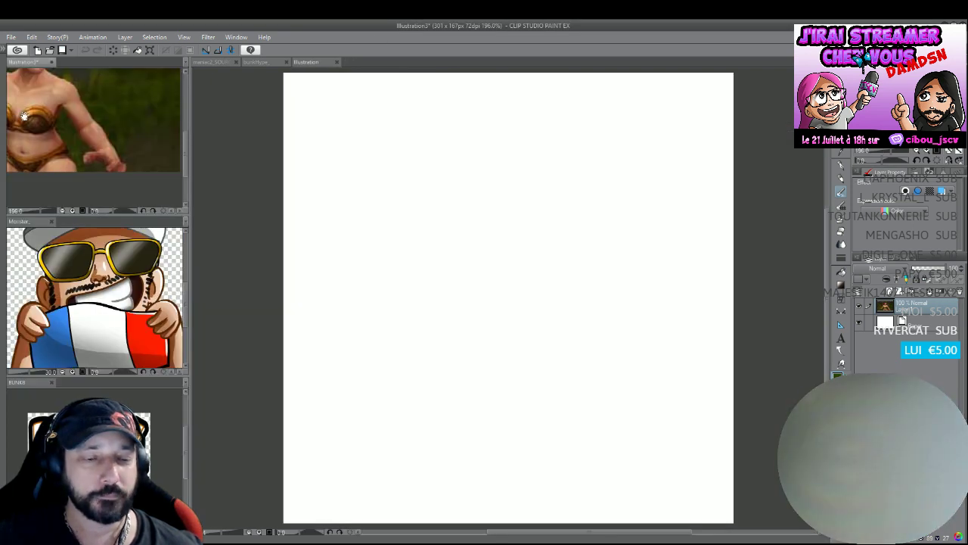
pyautogui.moveTo(59, 101); pyautogui.dragTo(110, 179)
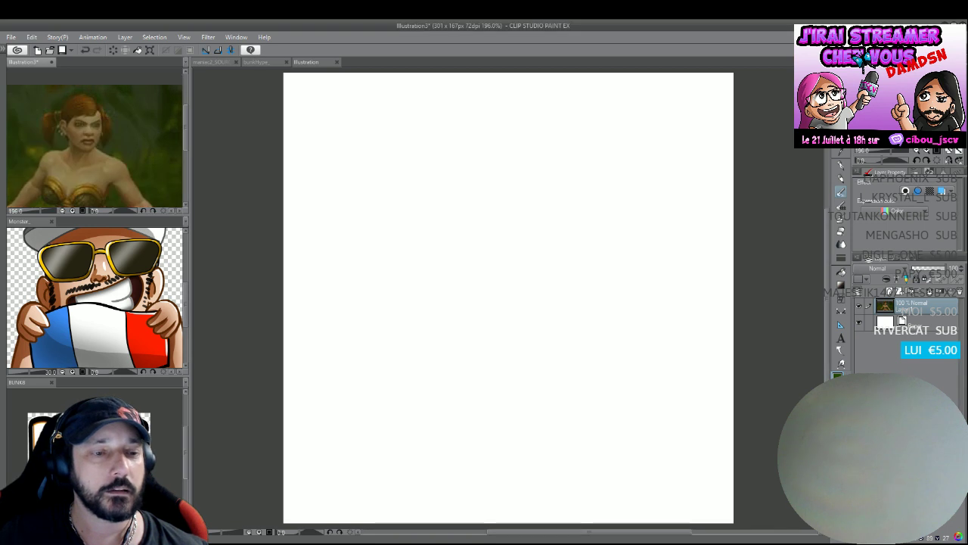
pyautogui.click(53, 61)
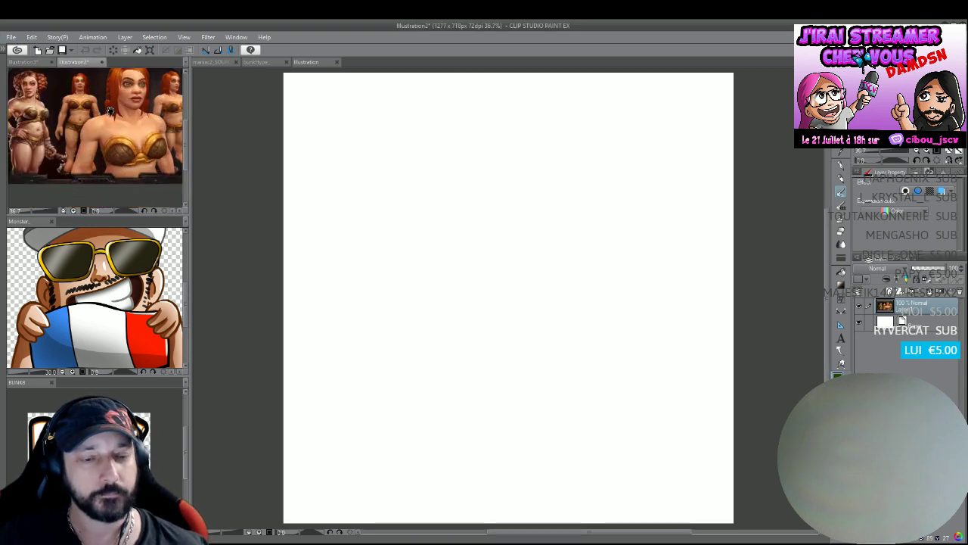
pyautogui.moveTo(132, 106); pyautogui.dragTo(104, 134)
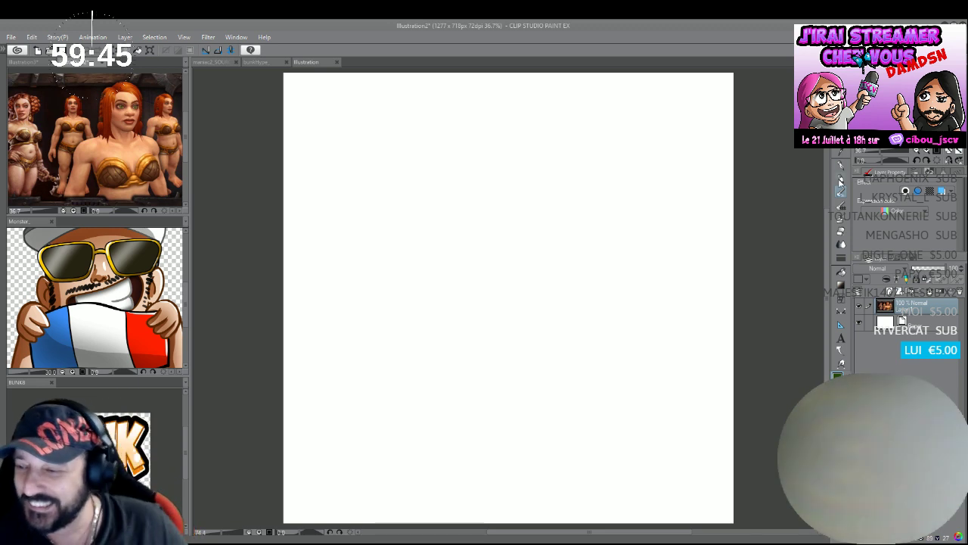
# Sketch the two sides of the face down to the chin with loose pencil strokes on the blank canvas.
pyautogui.click(840, 180)
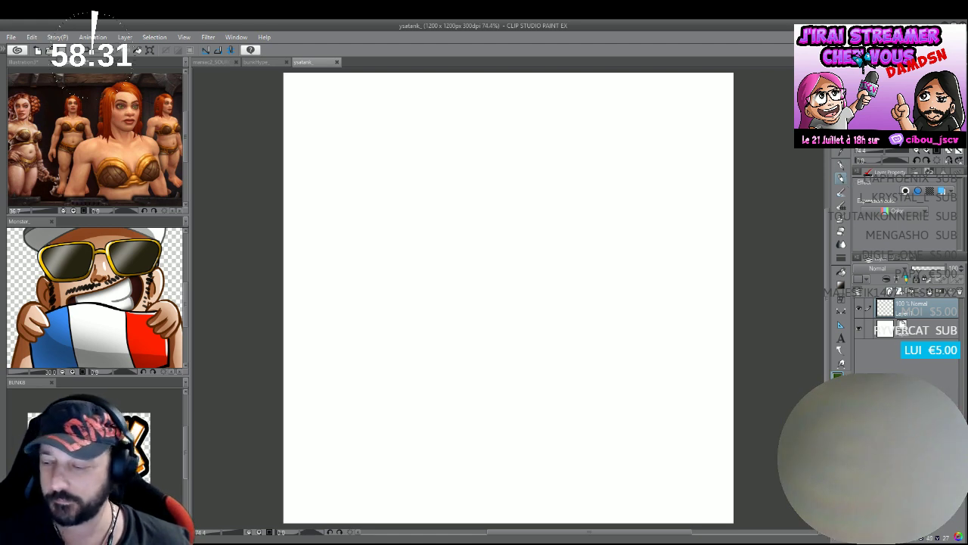
pyautogui.moveTo(549, 232); pyautogui.dragTo(483, 230)
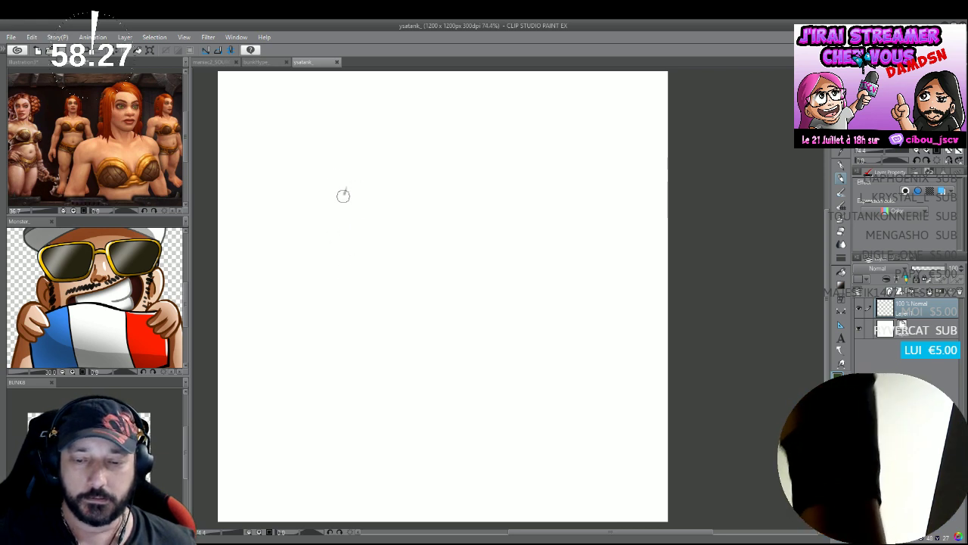
pyautogui.moveTo(344, 191)
pyautogui.mouseDown()
pyautogui.moveTo(329, 303)
pyautogui.moveTo(349, 341)
pyautogui.moveTo(395, 384)
pyautogui.moveTo(519, 386)
pyautogui.moveTo(594, 325)
pyautogui.moveTo(609, 231)
pyautogui.moveTo(602, 298)
pyautogui.mouseUp()
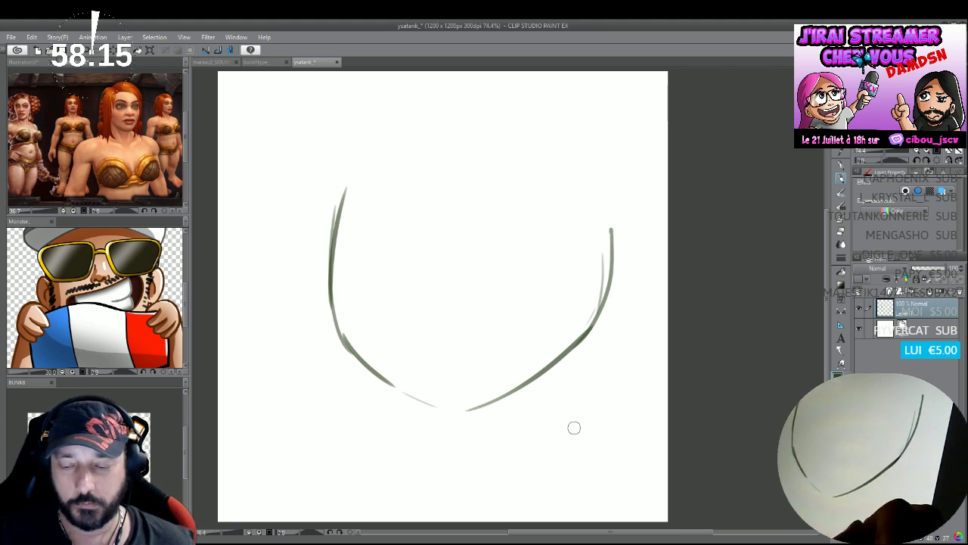
# Rough in two large rounded shapes side by side below the chin.
pyautogui.moveTo(584, 432); pyautogui.dragTo(561, 474)
pyautogui.moveTo(310, 376)
pyautogui.mouseDown()
pyautogui.moveTo(279, 437)
pyautogui.moveTo(297, 471)
pyautogui.mouseUp()
pyautogui.hotkey('ctrl', 'z')
pyautogui.moveTo(329, 375)
pyautogui.mouseDown()
pyautogui.moveTo(291, 446)
pyautogui.moveTo(327, 477)
pyautogui.mouseUp()
pyautogui.moveTo(447, 415)
pyautogui.mouseDown()
pyautogui.moveTo(435, 440)
pyautogui.moveTo(459, 477)
pyautogui.mouseUp()
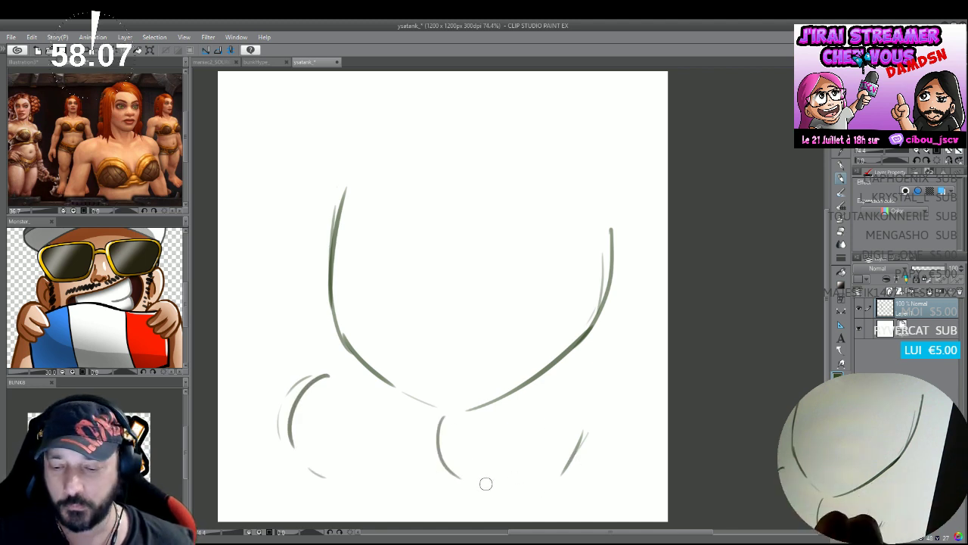
pyautogui.moveTo(437, 426)
pyautogui.mouseDown()
pyautogui.moveTo(489, 469)
pyautogui.moveTo(543, 483)
pyautogui.mouseUp()
pyautogui.moveTo(583, 409)
pyautogui.mouseDown()
pyautogui.moveTo(589, 435)
pyautogui.moveTo(523, 499)
pyautogui.mouseUp()
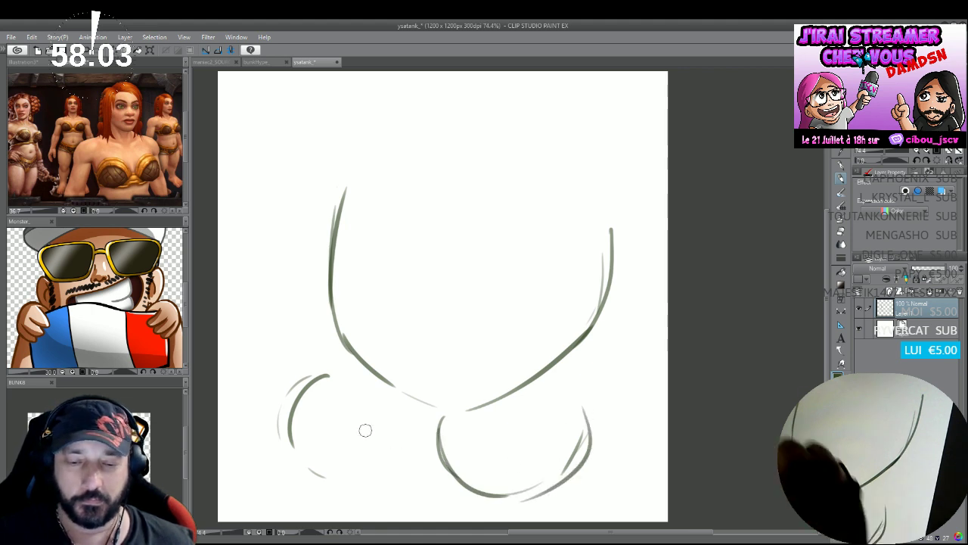
pyautogui.moveTo(328, 375); pyautogui.dragTo(290, 444)
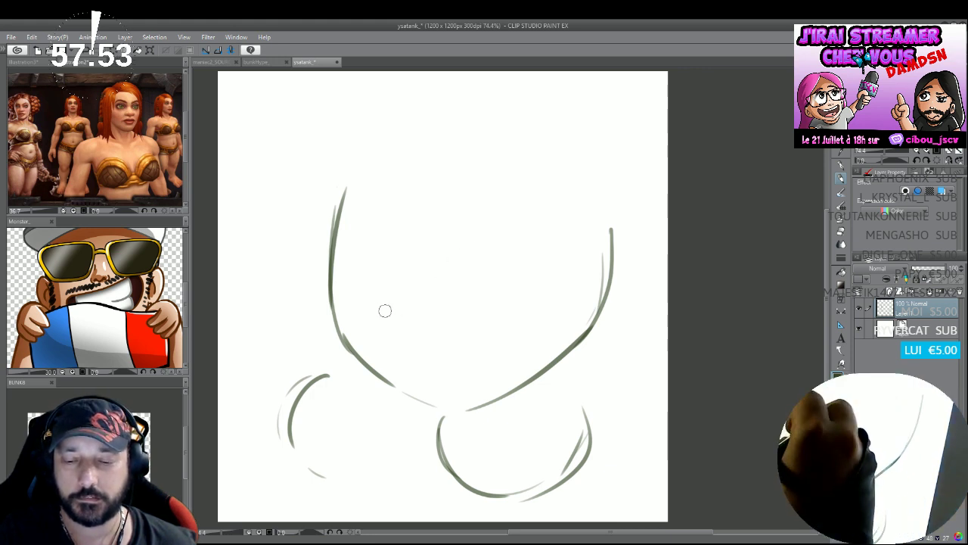
pyautogui.moveTo(364, 310)
pyautogui.mouseDown()
pyautogui.moveTo(368, 297)
pyautogui.moveTo(519, 300)
pyautogui.moveTo(536, 316)
pyautogui.moveTo(537, 334)
pyautogui.mouseUp()
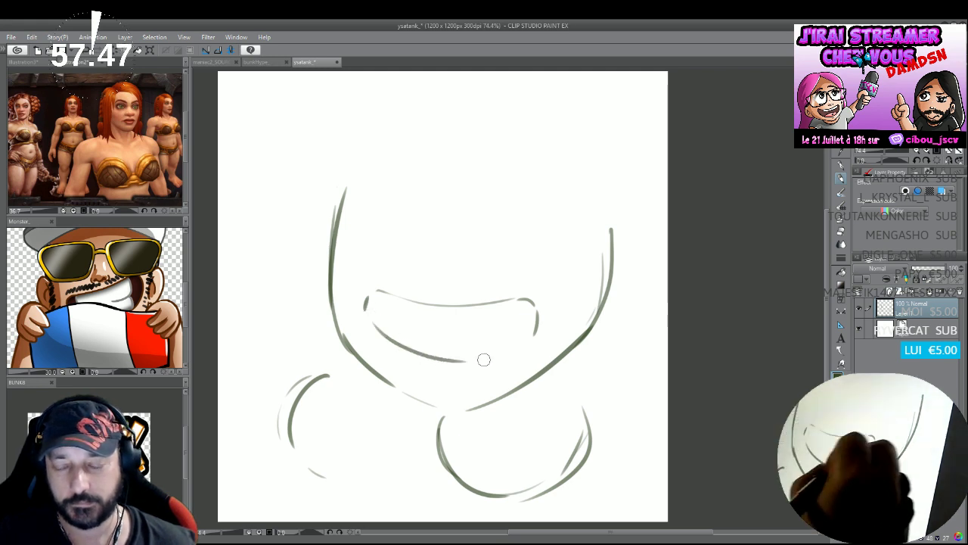
pyautogui.hotkey('ctrl', 'z')
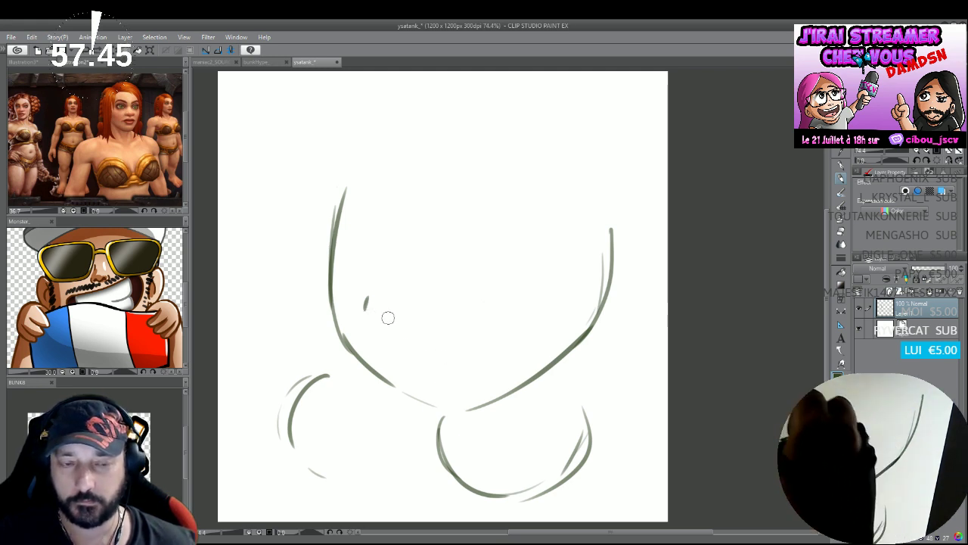
pyautogui.hotkey('ctrl', 'z')
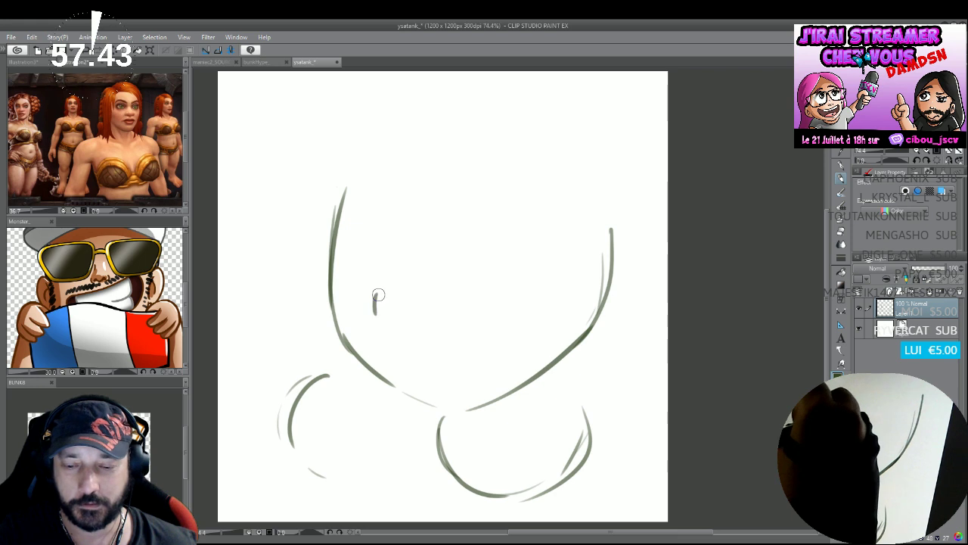
# Sketch a wide open smiling mouth with an upper row of teeth and a tongue inside the face outline.
pyautogui.moveTo(378, 295)
pyautogui.mouseDown()
pyautogui.moveTo(530, 289)
pyautogui.moveTo(521, 289)
pyautogui.moveTo(520, 322)
pyautogui.moveTo(519, 313)
pyautogui.moveTo(426, 382)
pyautogui.mouseUp()
pyautogui.moveTo(376, 300)
pyautogui.mouseDown()
pyautogui.moveTo(431, 379)
pyautogui.moveTo(458, 375)
pyautogui.moveTo(414, 367)
pyautogui.moveTo(463, 375)
pyautogui.mouseUp()
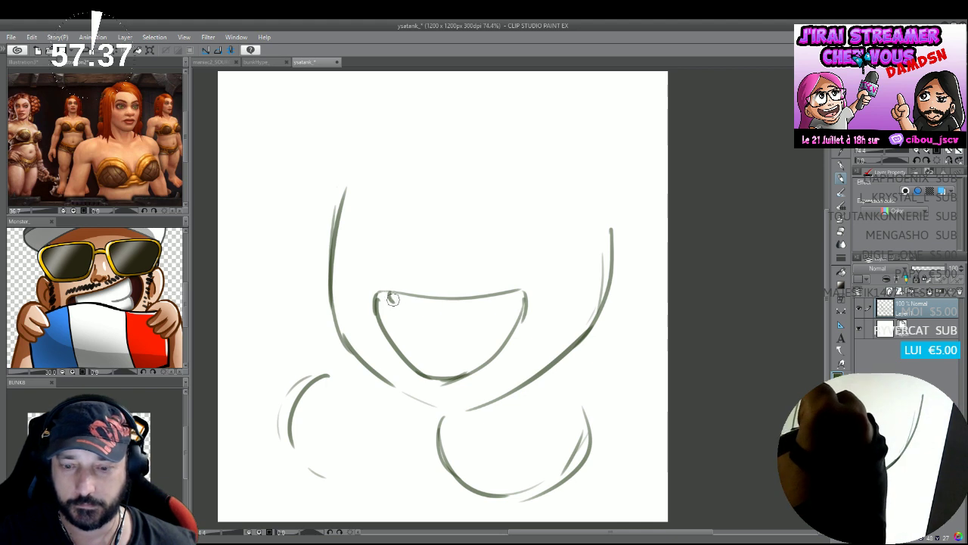
pyautogui.moveTo(392, 299)
pyautogui.mouseDown()
pyautogui.moveTo(449, 318)
pyautogui.moveTo(511, 296)
pyautogui.moveTo(505, 289)
pyautogui.mouseUp()
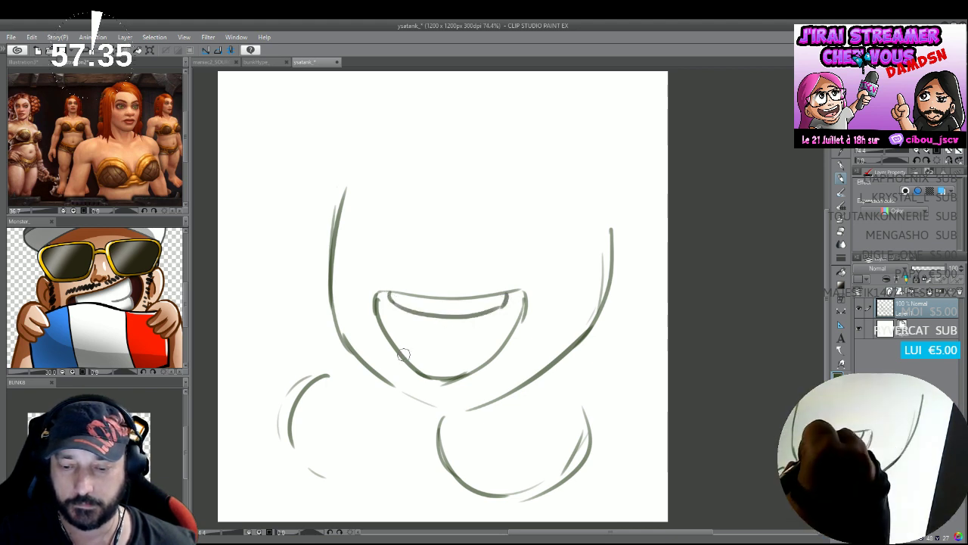
pyautogui.moveTo(408, 354)
pyautogui.mouseDown()
pyautogui.moveTo(442, 365)
pyautogui.moveTo(504, 348)
pyautogui.moveTo(415, 357)
pyautogui.mouseUp()
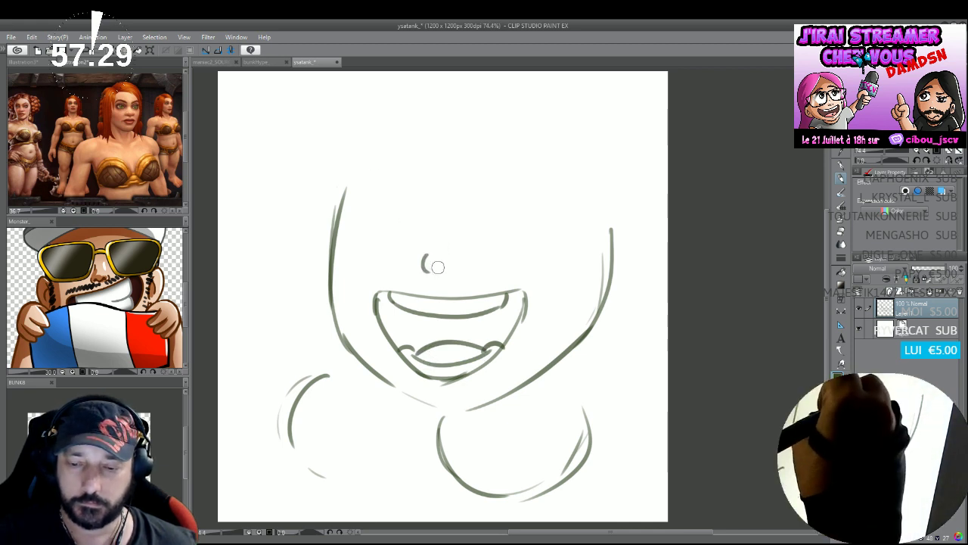
# Sketch a small rounded nose with two nostrils just above the mouth.
pyautogui.moveTo(438, 267); pyautogui.dragTo(476, 272)
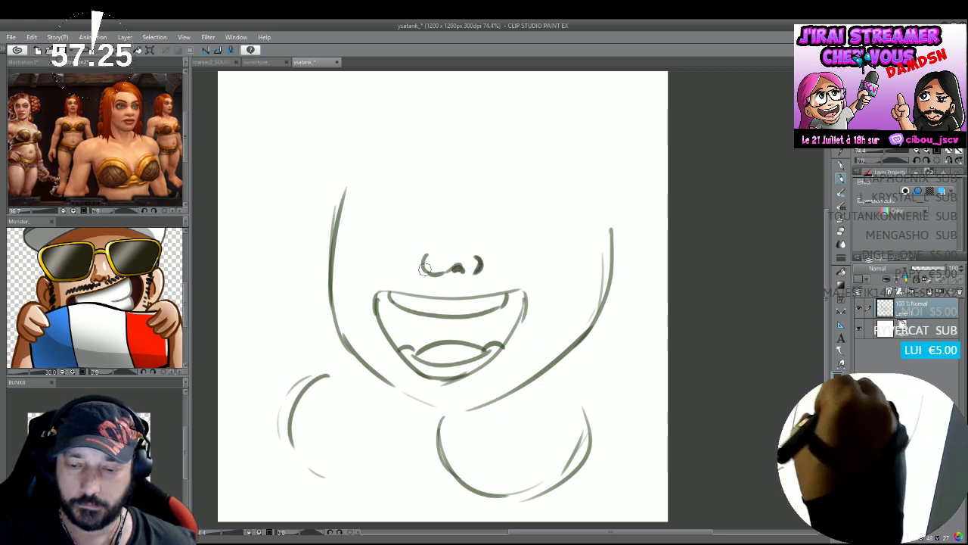
pyautogui.moveTo(404, 255)
pyautogui.mouseDown()
pyautogui.moveTo(415, 274)
pyautogui.moveTo(425, 269)
pyautogui.mouseUp()
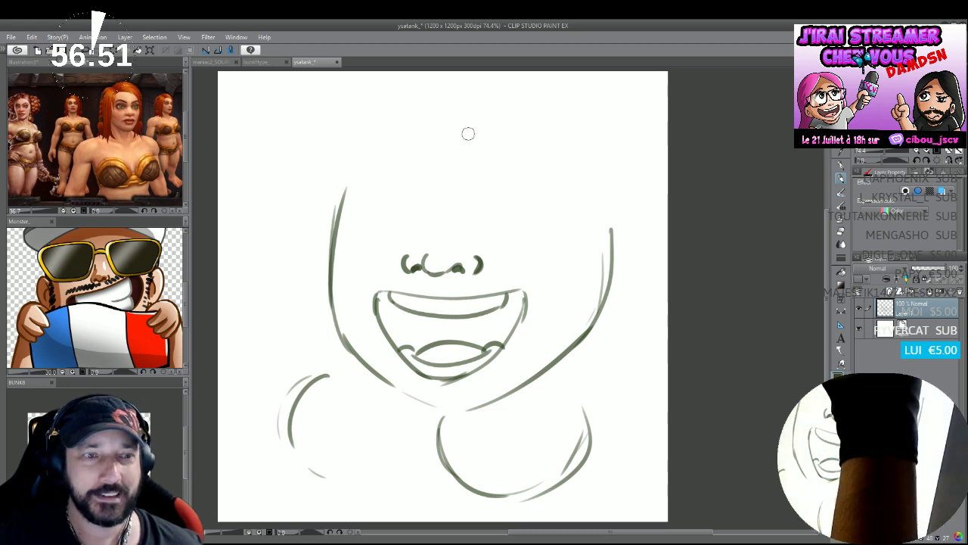
# Scale the whole face sketch down proportionally toward its lower edge, freeing space above it for the hair.
pyautogui.hotkey('ctrl', 't')
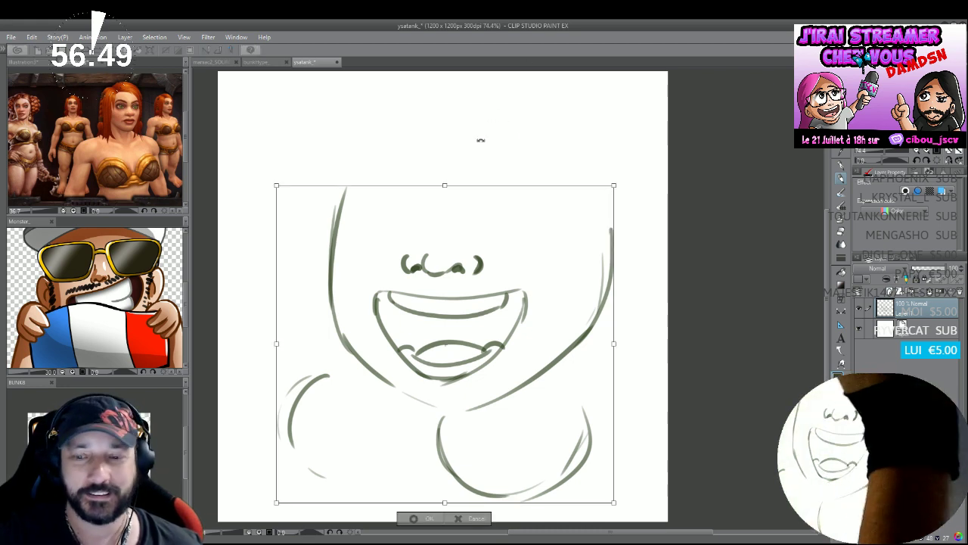
pyautogui.moveTo(445, 186); pyautogui.dragTo(457, 235)
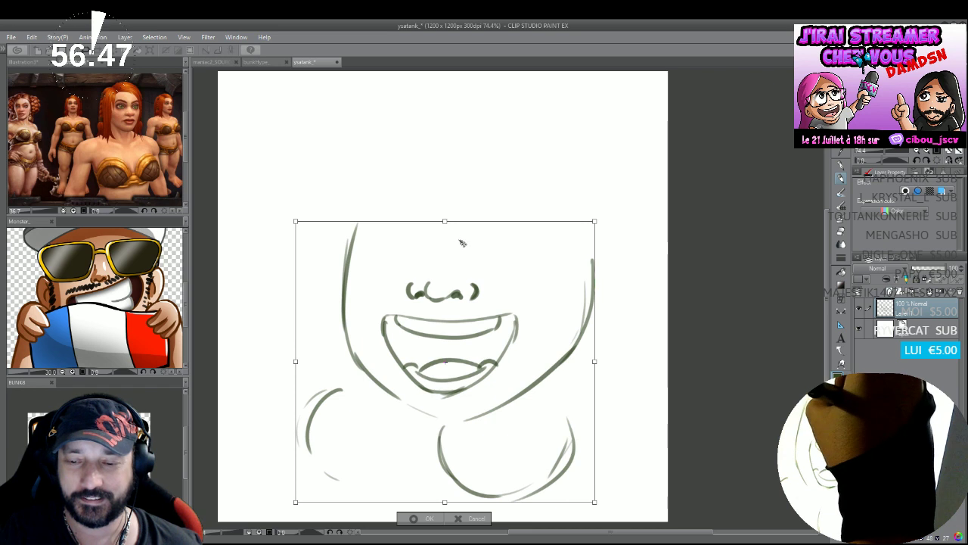
pyautogui.press('Return')
# Sketch the rounded outer outline of the hair over the head, with a slight dip at the parting.
pyautogui.moveTo(426, 123); pyautogui.dragTo(355, 180)
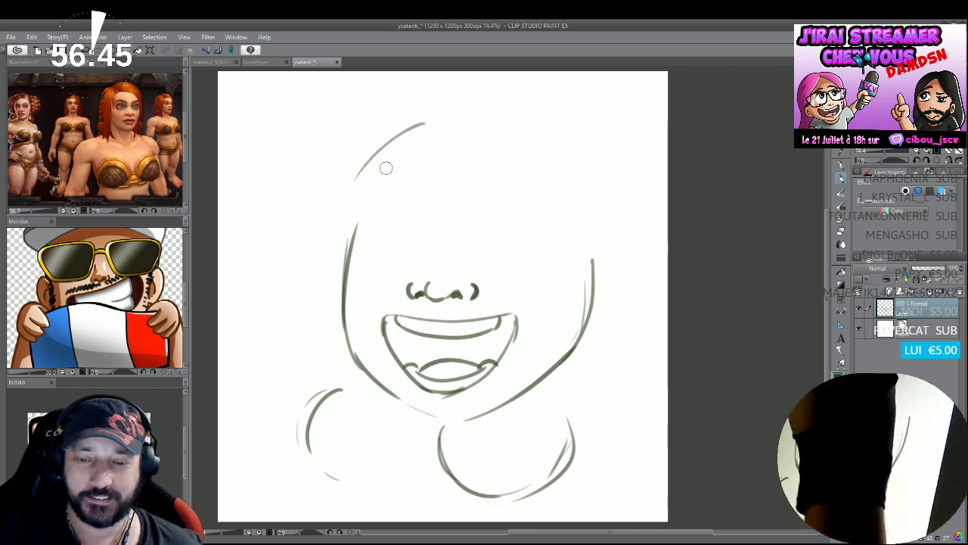
pyautogui.moveTo(396, 150); pyautogui.dragTo(327, 241)
pyautogui.moveTo(443, 117)
pyautogui.mouseDown()
pyautogui.moveTo(503, 133)
pyautogui.moveTo(532, 114)
pyautogui.moveTo(620, 227)
pyautogui.mouseUp()
pyautogui.moveTo(566, 133); pyautogui.dragTo(633, 227)
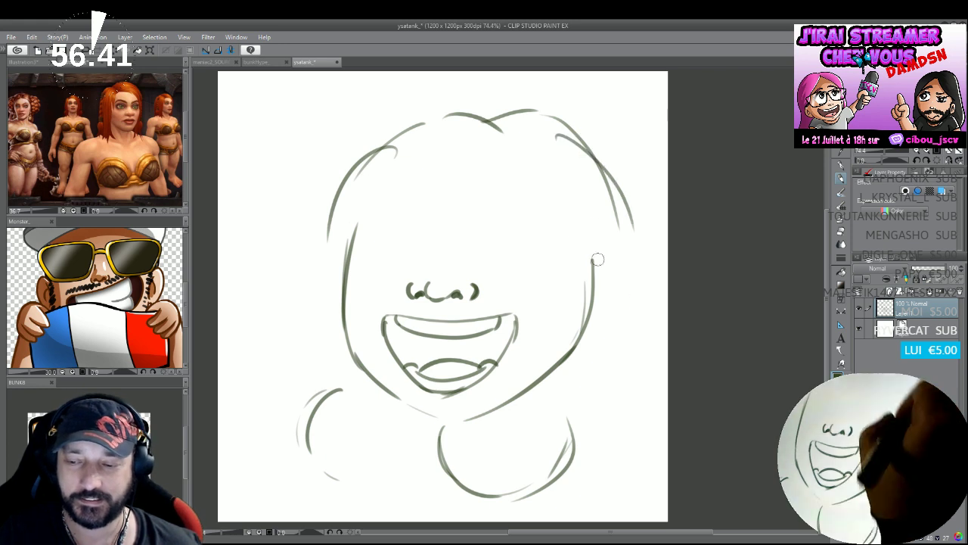
# Sketch the parted hairline across the forehead and stacked curved bands of gathered hair on both sides of the head.
pyautogui.moveTo(482, 161)
pyautogui.mouseDown()
pyautogui.moveTo(565, 229)
pyautogui.moveTo(443, 182)
pyautogui.moveTo(333, 224)
pyautogui.mouseUp()
pyautogui.moveTo(413, 192)
pyautogui.mouseDown()
pyautogui.moveTo(320, 238)
pyautogui.moveTo(355, 256)
pyautogui.moveTo(356, 246)
pyautogui.moveTo(327, 261)
pyautogui.moveTo(319, 250)
pyautogui.moveTo(314, 268)
pyautogui.moveTo(342, 285)
pyautogui.mouseUp()
pyautogui.moveTo(634, 229); pyautogui.dragTo(590, 270)
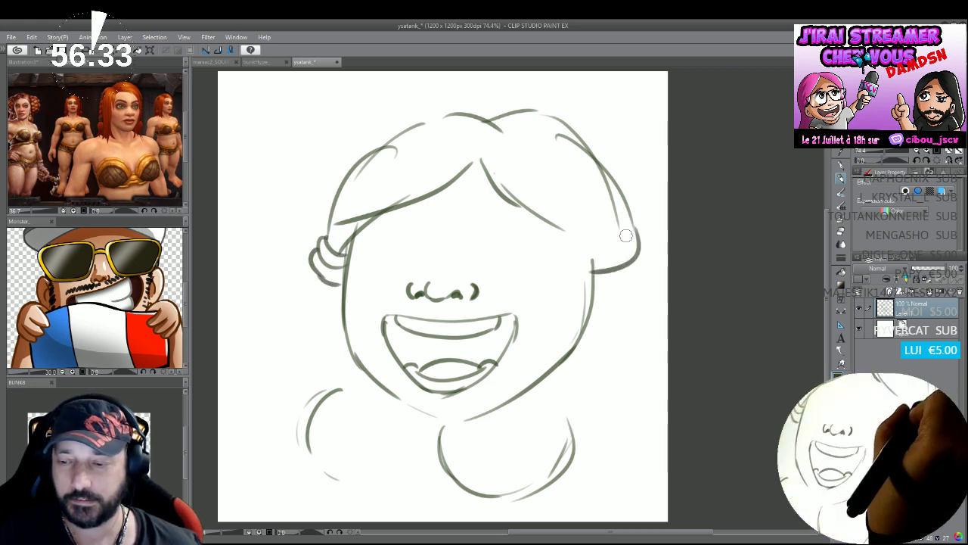
pyautogui.moveTo(654, 236); pyautogui.dragTo(596, 283)
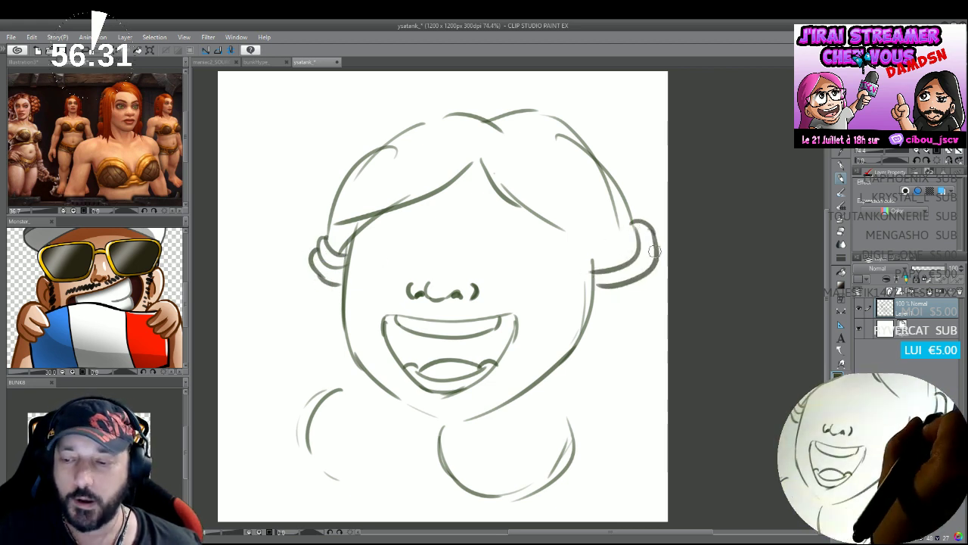
pyautogui.moveTo(654, 251)
pyautogui.mouseDown()
pyautogui.moveTo(650, 292)
pyautogui.moveTo(598, 302)
pyautogui.mouseUp()
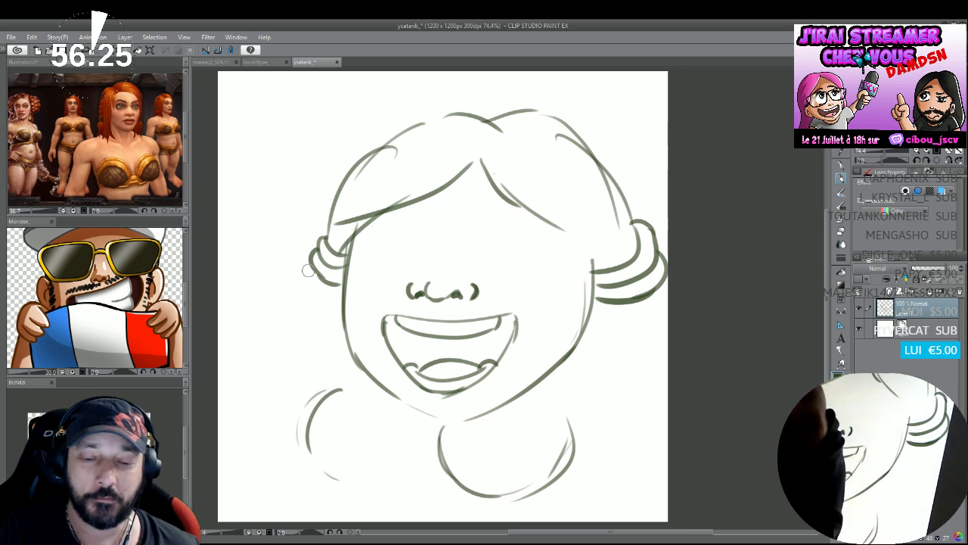
# Sketch a pigtail hanging from each hair tie with pointed tips, shifting the sketch left to make room for the second one.
pyautogui.moveTo(308, 266)
pyautogui.mouseDown()
pyautogui.moveTo(268, 309)
pyautogui.moveTo(266, 352)
pyautogui.moveTo(230, 387)
pyautogui.moveTo(328, 373)
pyautogui.moveTo(352, 339)
pyautogui.mouseUp()
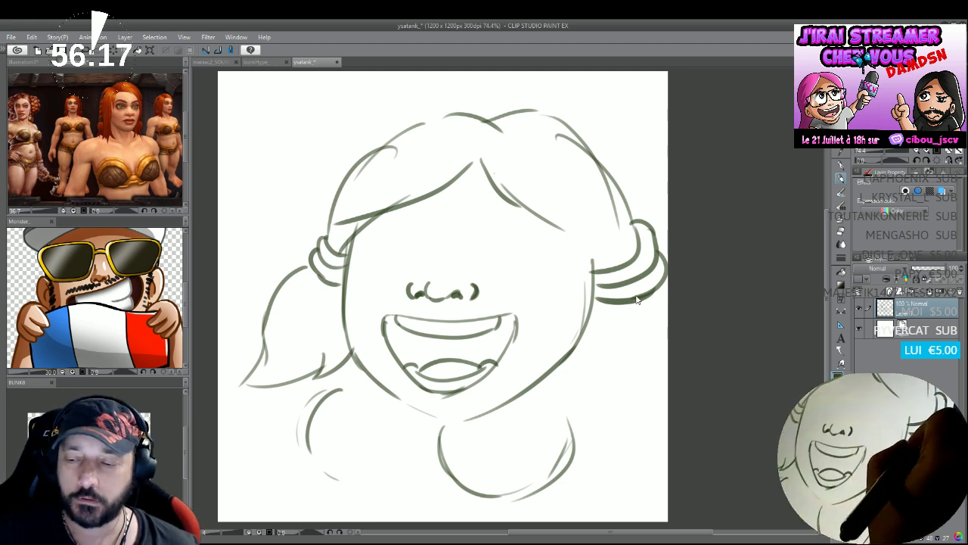
pyautogui.moveTo(637, 300); pyautogui.dragTo(614, 303)
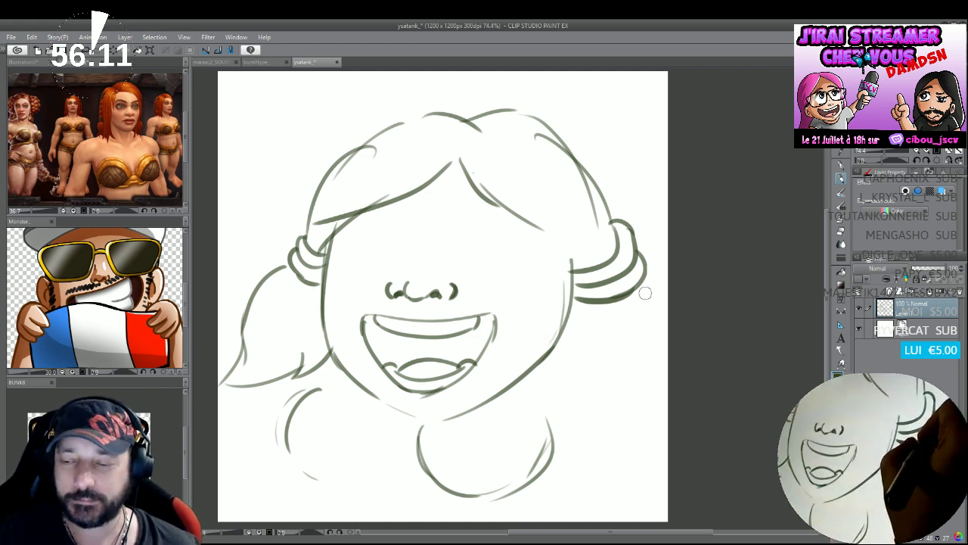
pyautogui.moveTo(645, 278); pyautogui.dragTo(655, 348)
pyautogui.moveTo(562, 316)
pyautogui.mouseDown()
pyautogui.moveTo(565, 366)
pyautogui.moveTo(634, 393)
pyautogui.moveTo(605, 435)
pyautogui.moveTo(640, 391)
pyautogui.moveTo(657, 417)
pyautogui.moveTo(650, 349)
pyautogui.moveTo(662, 404)
pyautogui.moveTo(650, 386)
pyautogui.moveTo(634, 421)
pyautogui.mouseUp()
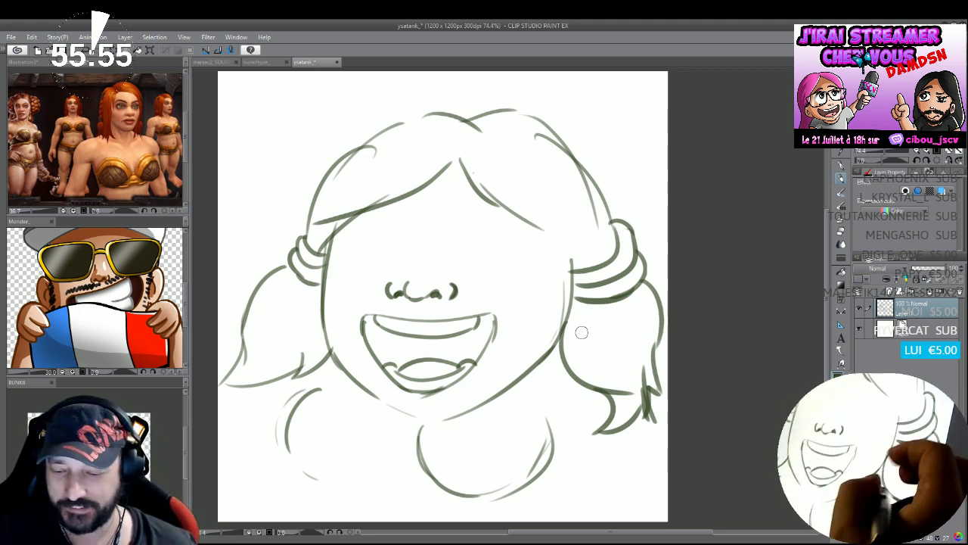
# Transform the whole sketch, scaling it down slightly and recentring it on the canvas.
pyautogui.hotkey('ctrl', 'z')
pyautogui.hotkey('ctrl', 't')
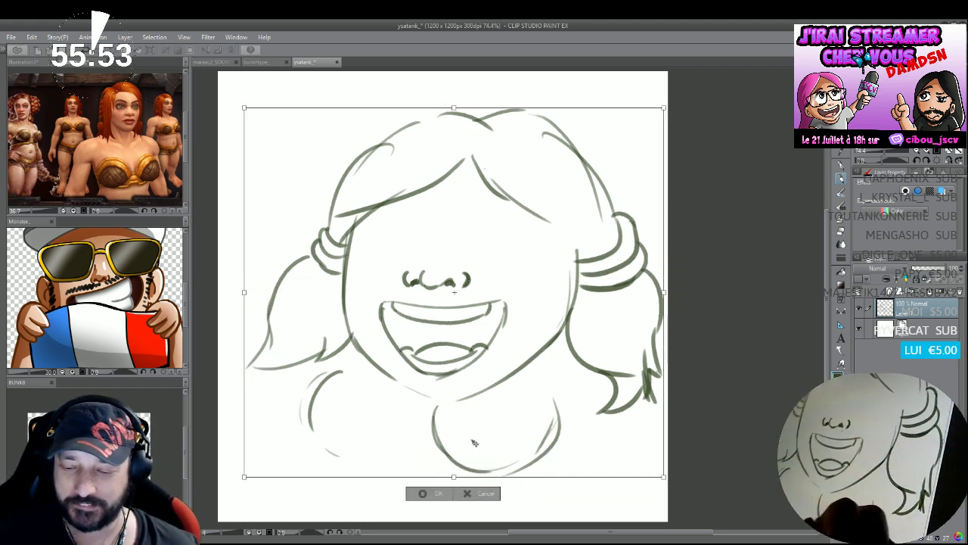
pyautogui.press('Return')
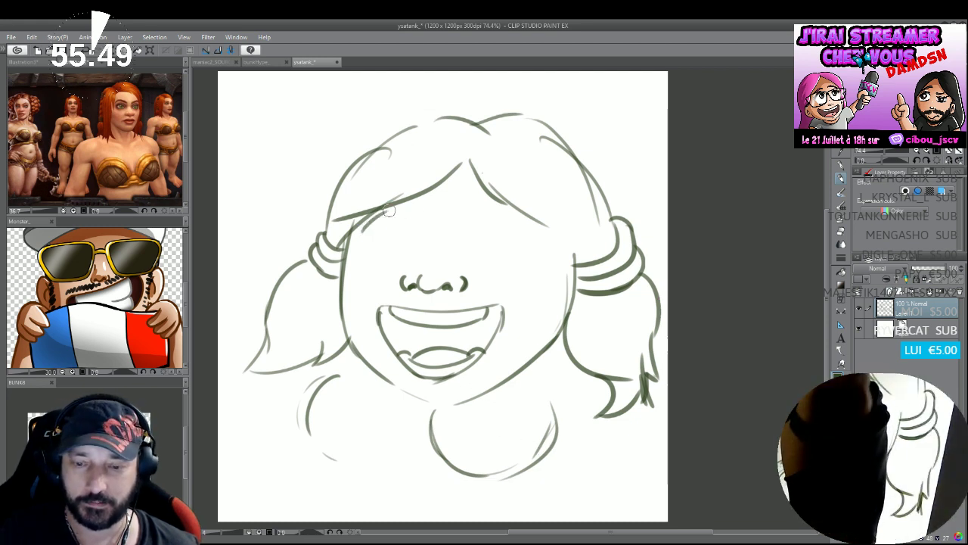
# Draw both eyes above the nose with arched upper lids, short lower lid lines and round irises.
pyautogui.moveTo(429, 216)
pyautogui.mouseDown()
pyautogui.moveTo(393, 206)
pyautogui.moveTo(356, 239)
pyautogui.mouseUp()
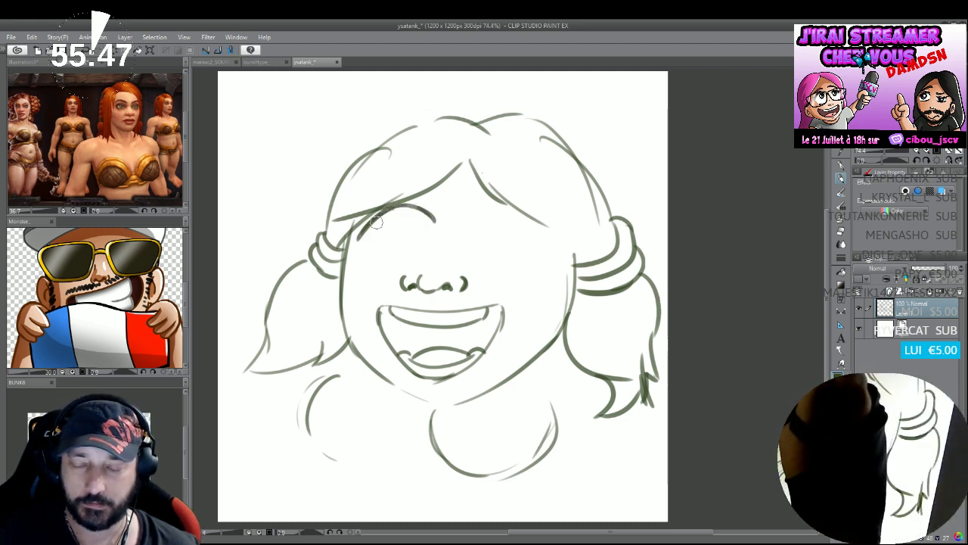
pyautogui.moveTo(475, 220)
pyautogui.mouseDown()
pyautogui.moveTo(511, 220)
pyautogui.moveTo(557, 247)
pyautogui.mouseUp()
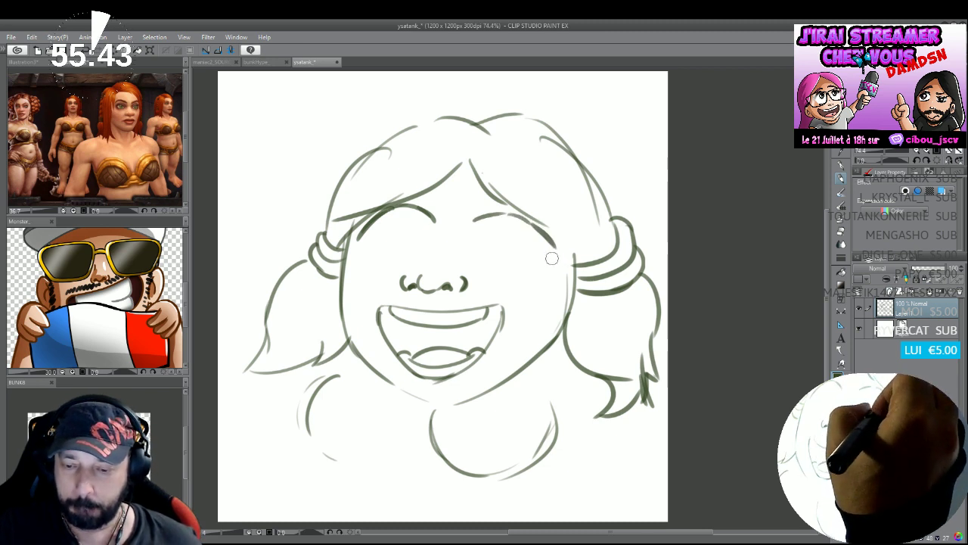
pyautogui.moveTo(368, 260); pyautogui.dragTo(418, 265)
pyautogui.moveTo(479, 263); pyautogui.dragTo(536, 265)
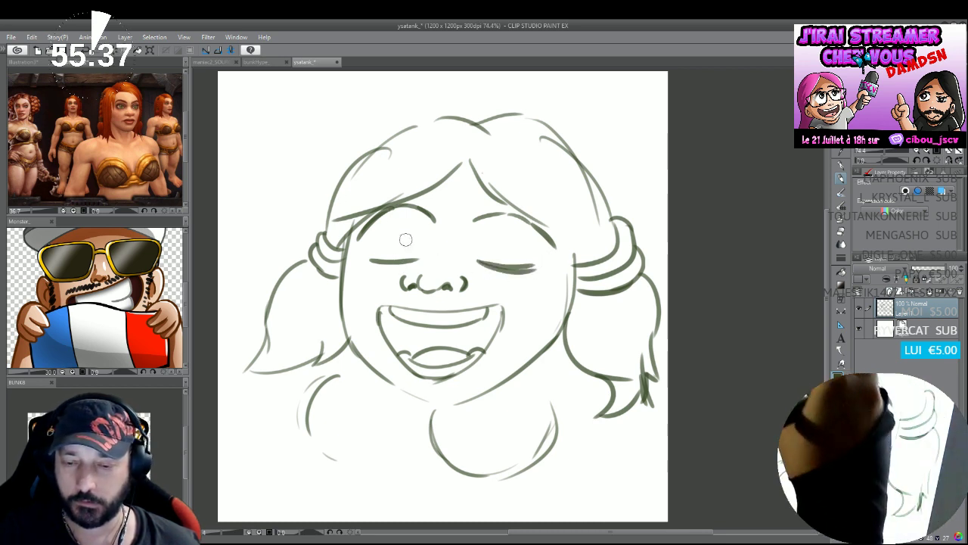
pyautogui.moveTo(401, 220)
pyautogui.mouseDown()
pyautogui.moveTo(379, 230)
pyautogui.moveTo(397, 245)
pyautogui.moveTo(387, 224)
pyautogui.moveTo(381, 253)
pyautogui.moveTo(405, 246)
pyautogui.moveTo(379, 252)
pyautogui.moveTo(406, 230)
pyautogui.moveTo(391, 223)
pyautogui.moveTo(402, 246)
pyautogui.moveTo(394, 218)
pyautogui.moveTo(408, 250)
pyautogui.moveTo(396, 228)
pyautogui.moveTo(397, 258)
pyautogui.mouseUp()
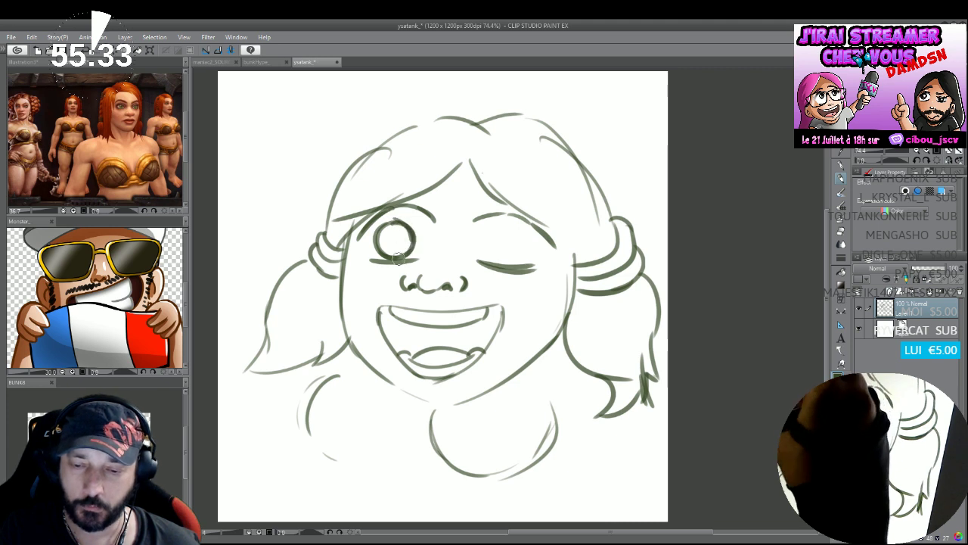
pyautogui.moveTo(522, 246)
pyautogui.mouseDown()
pyautogui.moveTo(491, 251)
pyautogui.moveTo(509, 246)
pyautogui.moveTo(499, 241)
pyautogui.moveTo(530, 260)
pyautogui.mouseUp()
pyautogui.moveTo(525, 225)
pyautogui.mouseDown()
pyautogui.moveTo(529, 266)
pyautogui.moveTo(521, 251)
pyautogui.moveTo(533, 258)
pyautogui.moveTo(512, 272)
pyautogui.mouseUp()
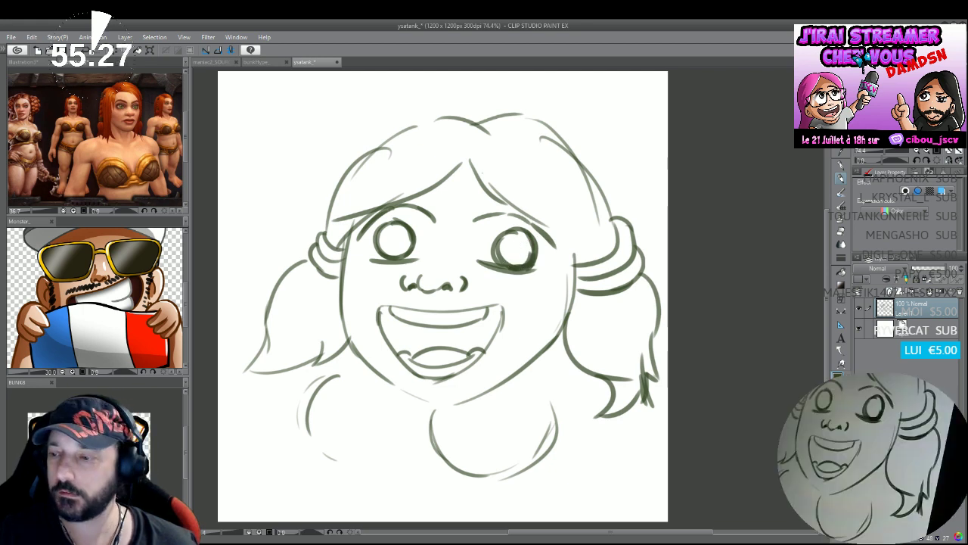
# Lasso the eyes, nose and mouth inside the face outline, move them slightly down and clear the selection.
pyautogui.moveTo(433, 195); pyautogui.dragTo(400, 201)
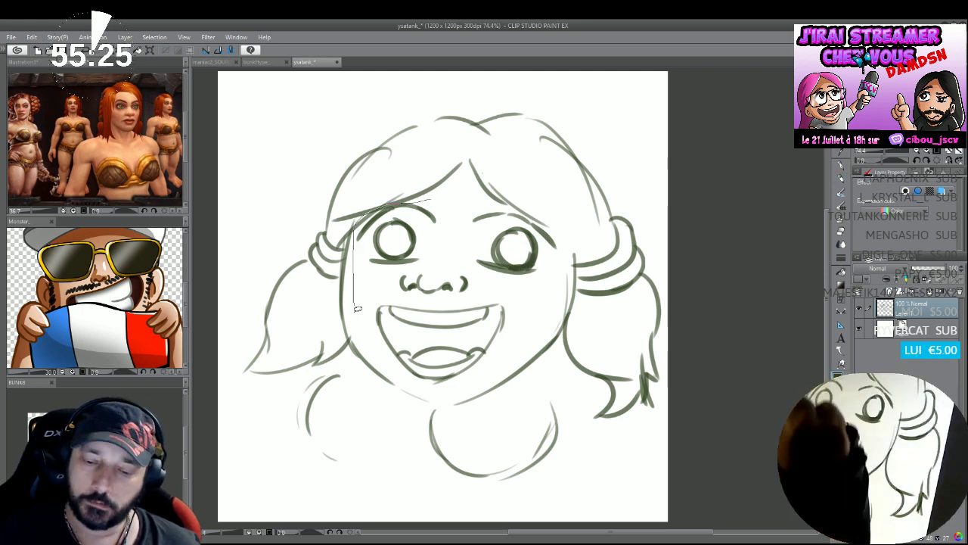
pyautogui.moveTo(357, 307)
pyautogui.mouseDown()
pyautogui.moveTo(384, 358)
pyautogui.moveTo(421, 377)
pyautogui.moveTo(482, 367)
pyautogui.moveTo(543, 307)
pyautogui.moveTo(565, 239)
pyautogui.mouseUp()
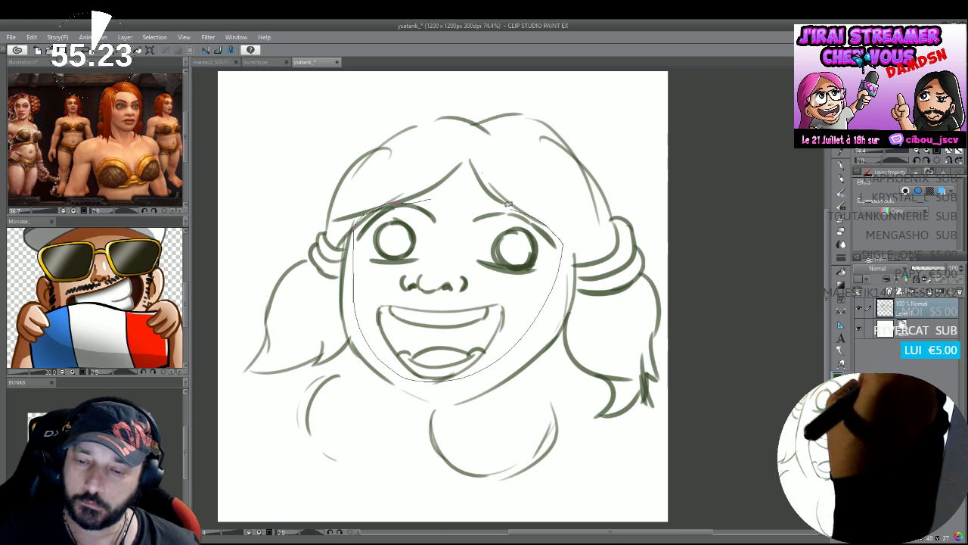
pyautogui.moveTo(508, 202)
pyautogui.mouseDown()
pyautogui.moveTo(460, 189)
pyautogui.moveTo(430, 219)
pyautogui.mouseUp()
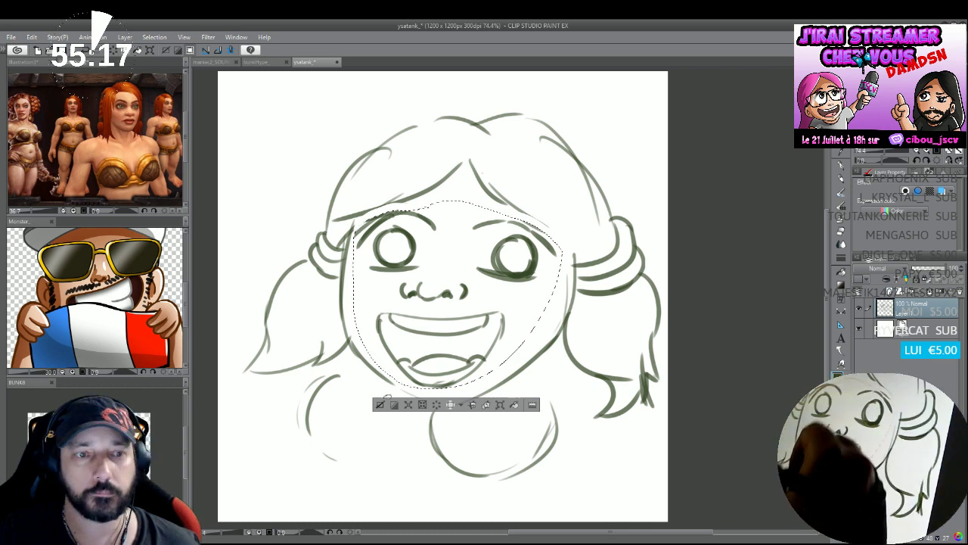
pyautogui.click(381, 403)
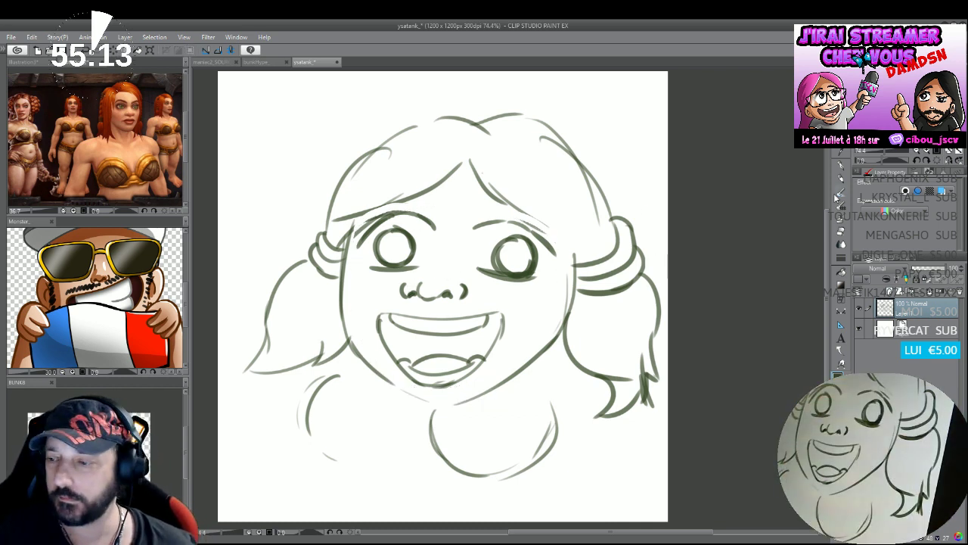
# Draw two thick slanted eyebrows above the eyes and shade them lightly inside.
pyautogui.click(840, 178)
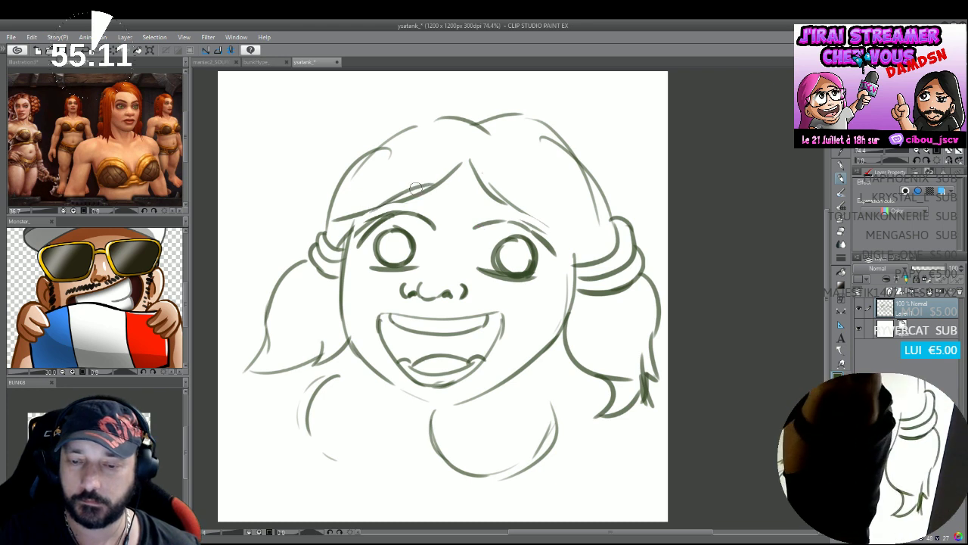
pyautogui.moveTo(415, 188)
pyautogui.mouseDown()
pyautogui.moveTo(447, 192)
pyautogui.moveTo(372, 214)
pyautogui.mouseUp()
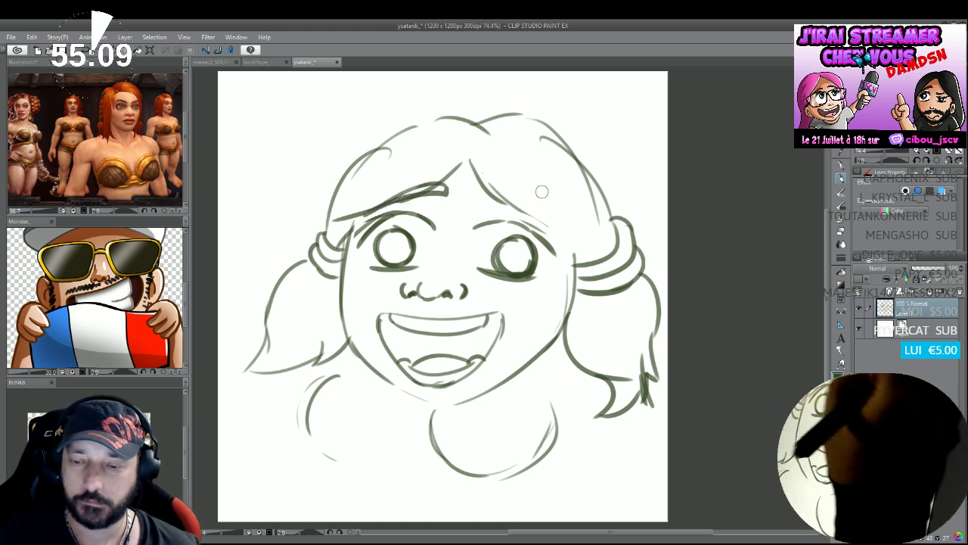
pyautogui.moveTo(543, 227)
pyautogui.mouseDown()
pyautogui.moveTo(510, 198)
pyautogui.moveTo(477, 190)
pyautogui.moveTo(541, 229)
pyautogui.mouseUp()
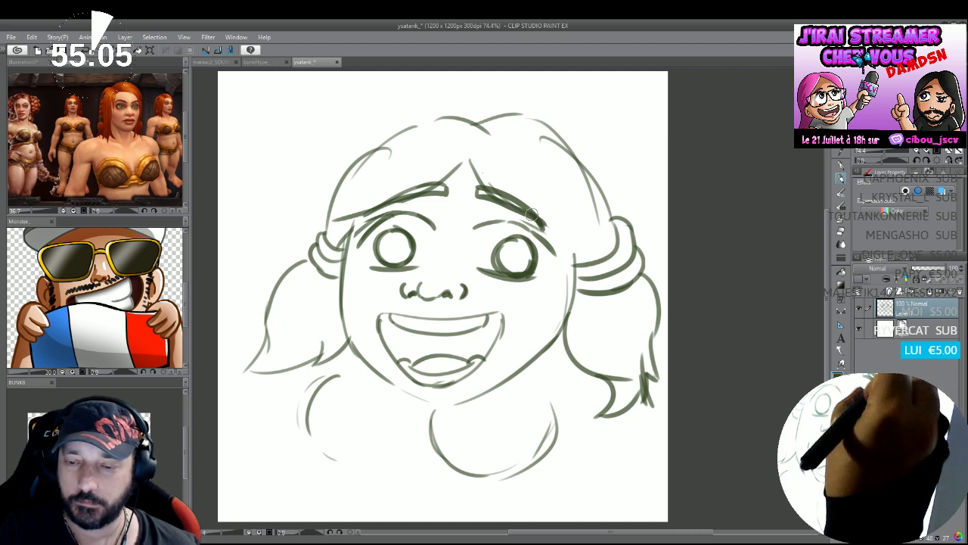
pyautogui.moveTo(439, 191); pyautogui.dragTo(394, 198)
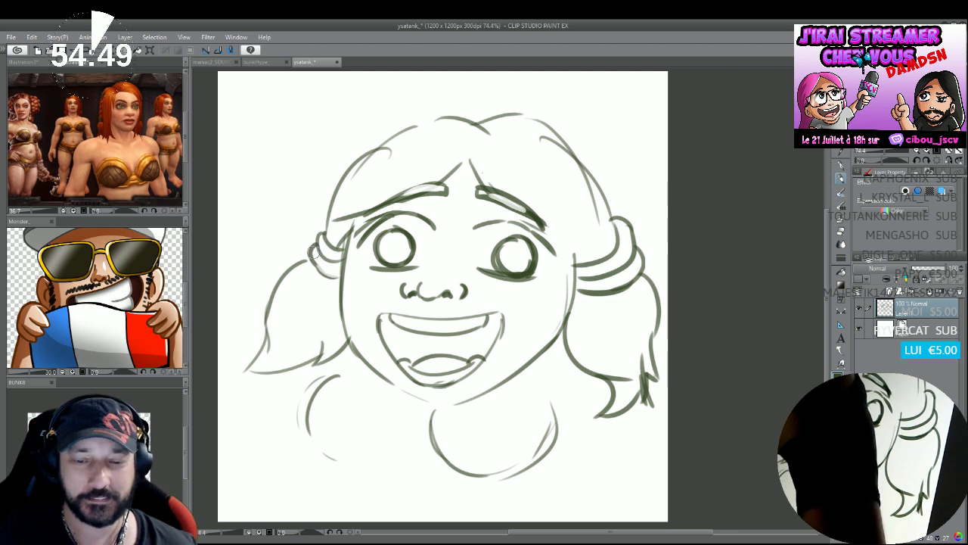
# Reinforce the left hair tie, the right hairline and the outer hair contour with darker strokes, and add the central parting.
pyautogui.moveTo(316, 239); pyautogui.dragTo(324, 270)
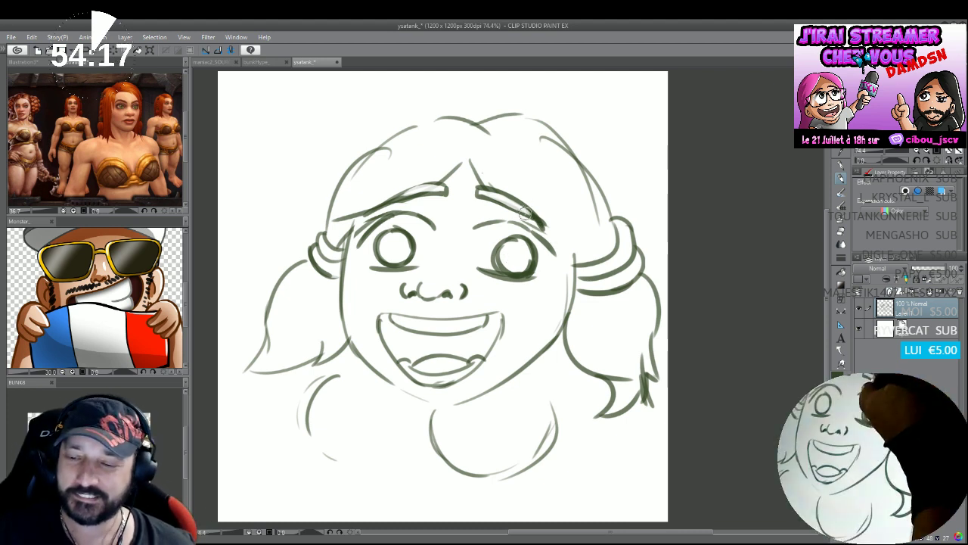
pyautogui.moveTo(524, 210)
pyautogui.mouseDown()
pyautogui.moveTo(568, 258)
pyautogui.moveTo(557, 248)
pyautogui.moveTo(587, 249)
pyautogui.mouseUp()
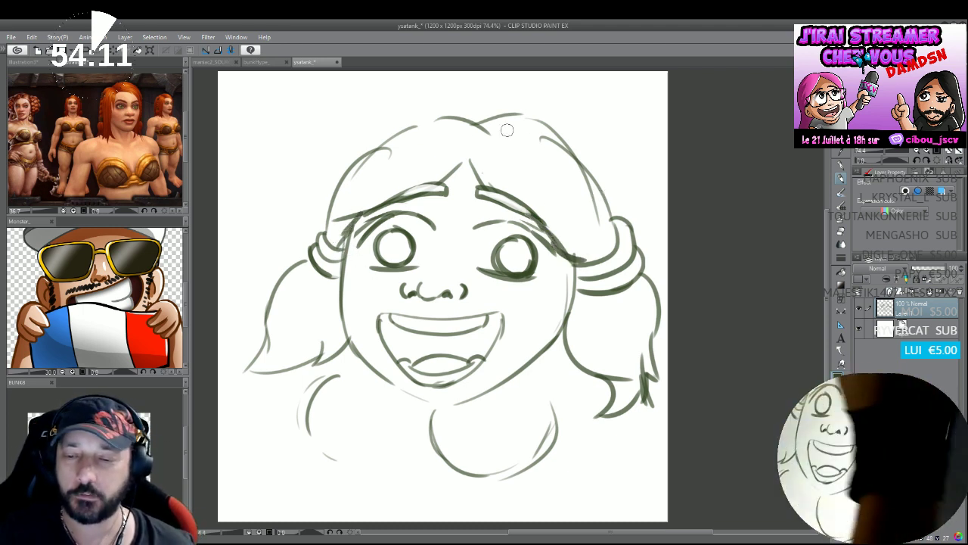
pyautogui.moveTo(479, 130)
pyautogui.mouseDown()
pyautogui.moveTo(391, 132)
pyautogui.moveTo(327, 195)
pyautogui.mouseUp()
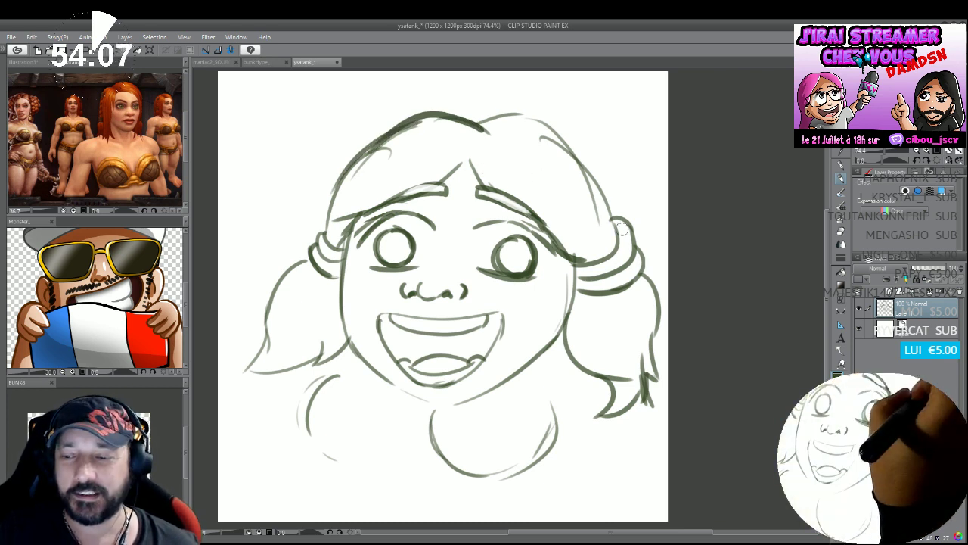
pyautogui.moveTo(612, 235)
pyautogui.mouseDown()
pyautogui.moveTo(608, 202)
pyautogui.moveTo(501, 114)
pyautogui.moveTo(471, 134)
pyautogui.mouseUp()
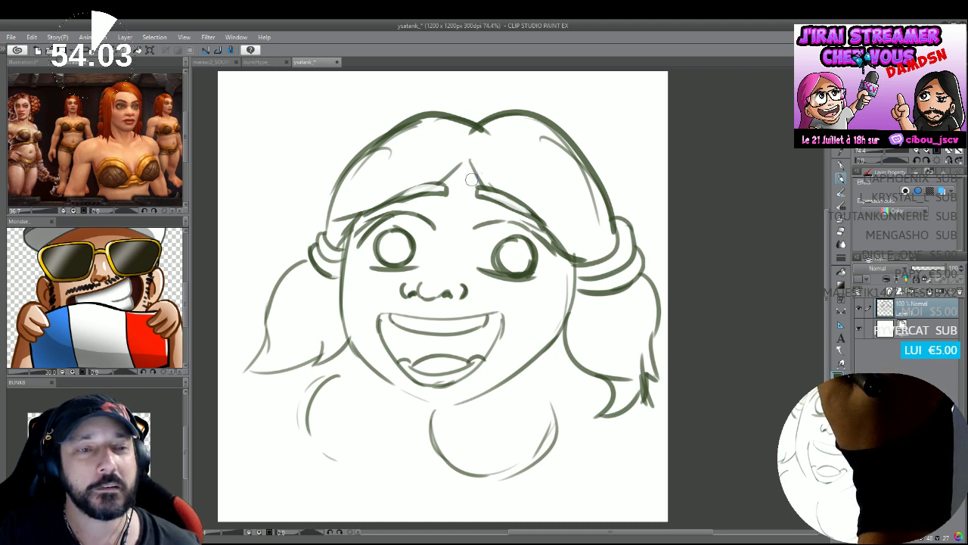
pyautogui.moveTo(475, 126)
pyautogui.mouseDown()
pyautogui.moveTo(465, 147)
pyautogui.moveTo(483, 124)
pyautogui.moveTo(462, 173)
pyautogui.moveTo(481, 125)
pyautogui.moveTo(472, 173)
pyautogui.moveTo(466, 154)
pyautogui.moveTo(478, 177)
pyautogui.moveTo(465, 159)
pyautogui.moveTo(481, 189)
pyautogui.mouseUp()
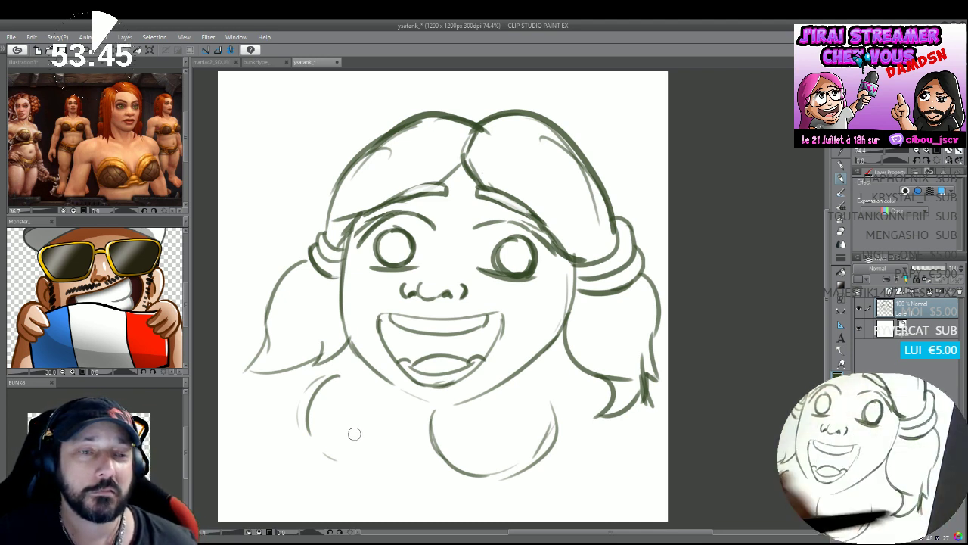
# Outline the two rounded bust shapes beneath the chin with bold curves meeting in the middle.
pyautogui.moveTo(340, 371)
pyautogui.mouseDown()
pyautogui.moveTo(306, 412)
pyautogui.moveTo(383, 458)
pyautogui.mouseUp()
pyautogui.moveTo(431, 412)
pyautogui.mouseDown()
pyautogui.moveTo(485, 479)
pyautogui.moveTo(542, 391)
pyautogui.moveTo(530, 473)
pyautogui.mouseUp()
pyautogui.moveTo(384, 474)
pyautogui.mouseDown()
pyautogui.moveTo(429, 431)
pyautogui.moveTo(409, 456)
pyautogui.moveTo(308, 446)
pyautogui.mouseUp()
pyautogui.moveTo(334, 371)
pyautogui.mouseDown()
pyautogui.moveTo(324, 380)
pyautogui.moveTo(312, 454)
pyautogui.moveTo(407, 453)
pyautogui.mouseUp()
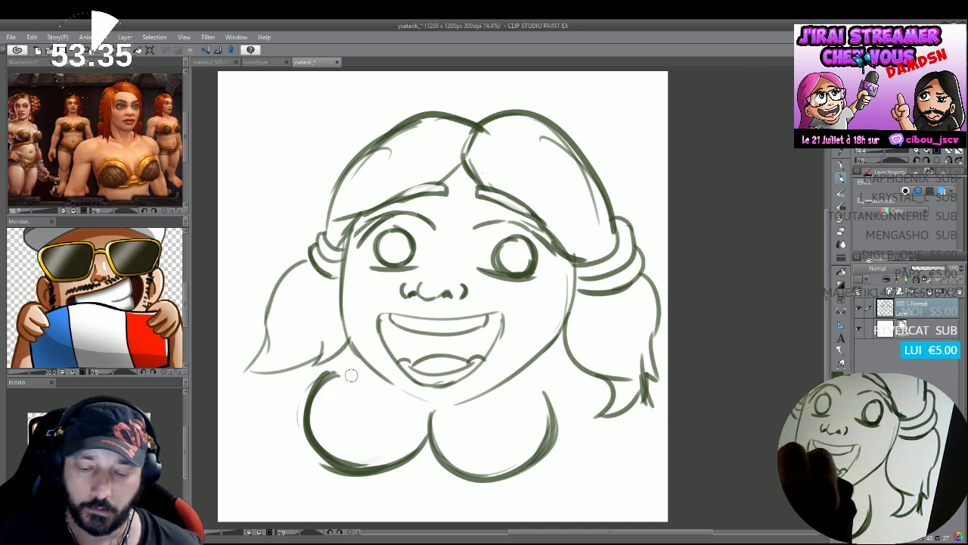
pyautogui.moveTo(314, 411)
pyautogui.mouseDown()
pyautogui.moveTo(316, 435)
pyautogui.moveTo(351, 462)
pyautogui.mouseUp()
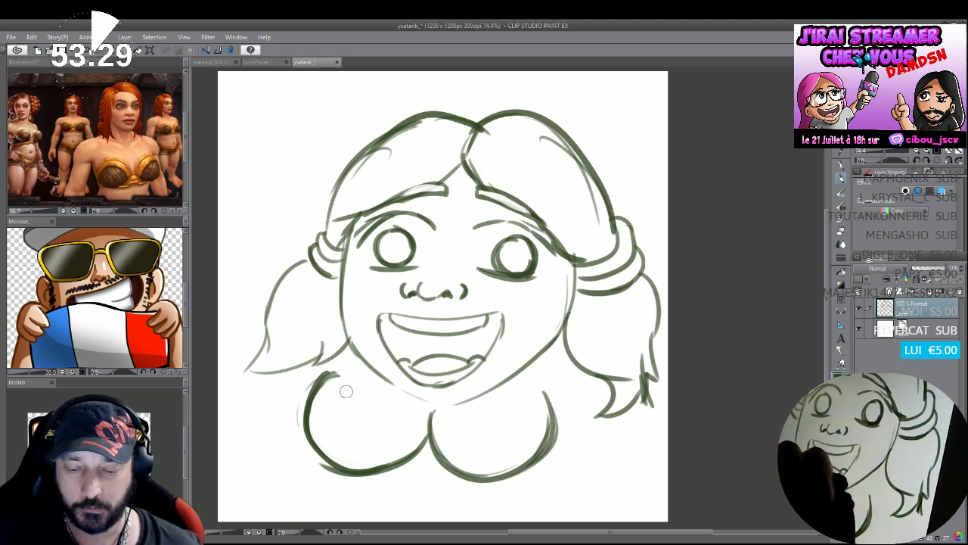
# Close the tops of both bra cups with double rim lines and link the cups with a small bridge.
pyautogui.moveTo(321, 374)
pyautogui.mouseDown()
pyautogui.moveTo(374, 395)
pyautogui.moveTo(374, 384)
pyautogui.moveTo(403, 437)
pyautogui.moveTo(380, 393)
pyautogui.moveTo(395, 428)
pyautogui.moveTo(378, 400)
pyautogui.moveTo(397, 417)
pyautogui.moveTo(391, 433)
pyautogui.moveTo(391, 406)
pyautogui.moveTo(415, 451)
pyautogui.mouseUp()
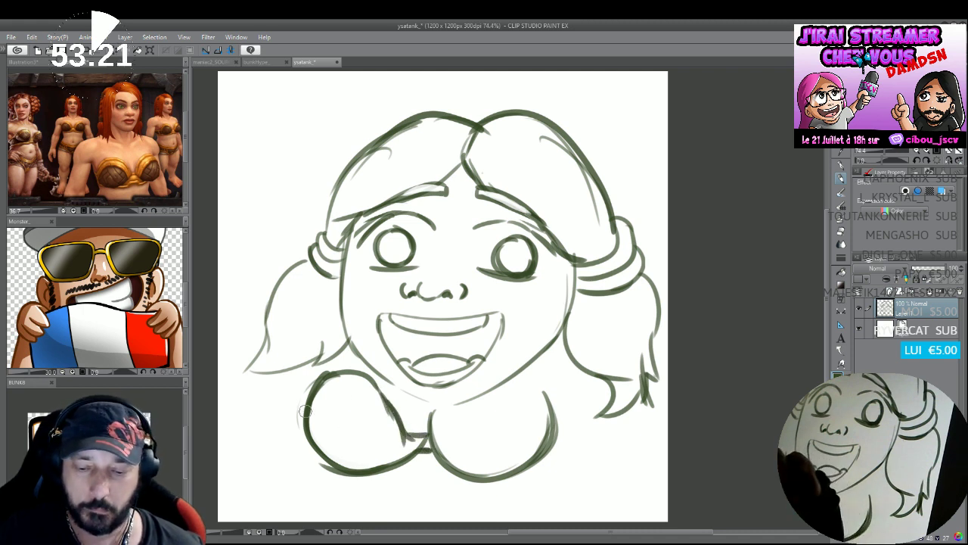
pyautogui.moveTo(305, 408)
pyautogui.mouseDown()
pyautogui.moveTo(323, 389)
pyautogui.moveTo(377, 408)
pyautogui.moveTo(352, 399)
pyautogui.moveTo(352, 386)
pyautogui.moveTo(374, 440)
pyautogui.moveTo(363, 395)
pyautogui.moveTo(410, 458)
pyautogui.mouseUp()
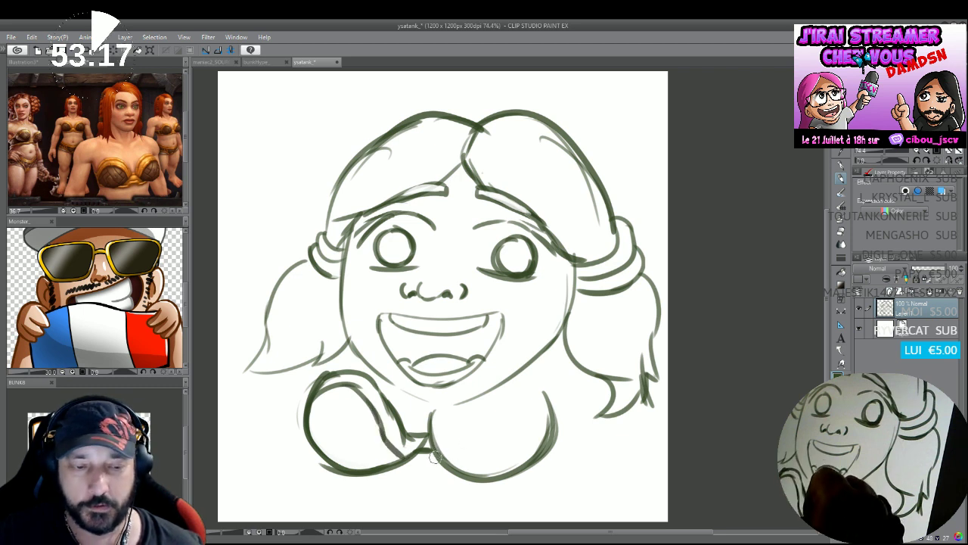
pyautogui.moveTo(550, 408)
pyautogui.mouseDown()
pyautogui.moveTo(437, 428)
pyautogui.moveTo(525, 428)
pyautogui.moveTo(553, 447)
pyautogui.moveTo(465, 413)
pyautogui.mouseUp()
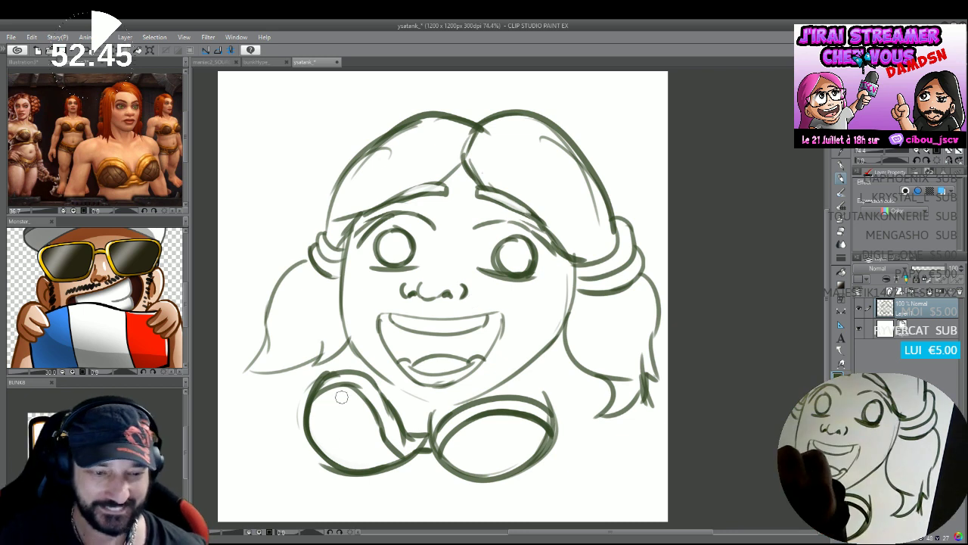
# Add lengthwise bands and short cross lines inside the left bra cup as a woven pattern.
pyautogui.moveTo(335, 384)
pyautogui.mouseDown()
pyautogui.moveTo(336, 421)
pyautogui.moveTo(346, 470)
pyautogui.mouseUp()
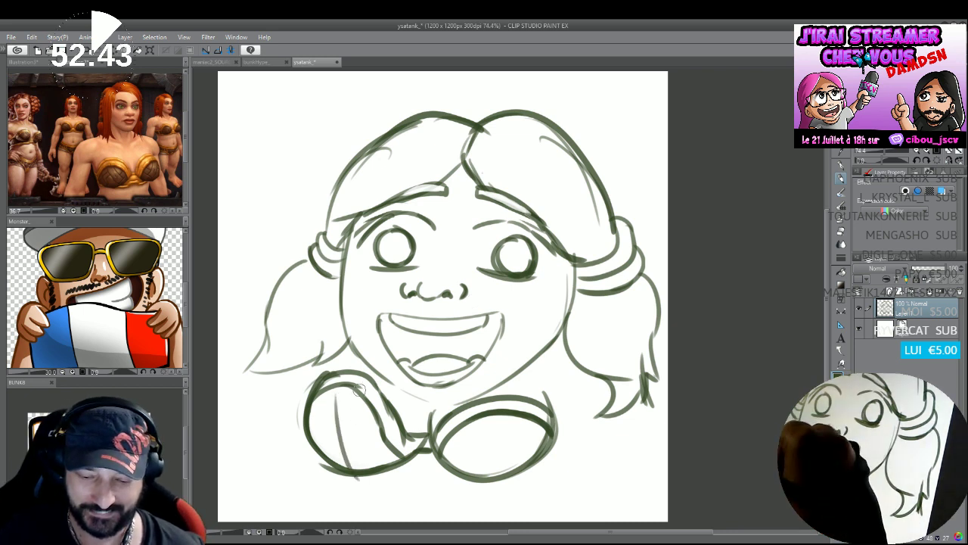
pyautogui.moveTo(361, 388); pyautogui.dragTo(372, 464)
pyautogui.moveTo(332, 376)
pyautogui.mouseDown()
pyautogui.moveTo(344, 443)
pyautogui.moveTo(388, 434)
pyautogui.mouseUp()
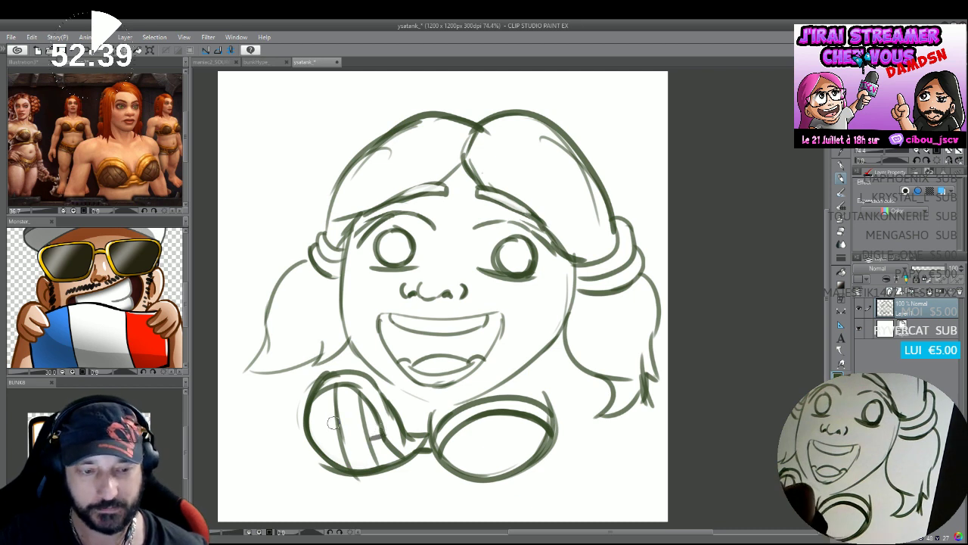
pyautogui.moveTo(341, 401)
pyautogui.mouseDown()
pyautogui.moveTo(341, 425)
pyautogui.moveTo(311, 440)
pyautogui.mouseUp()
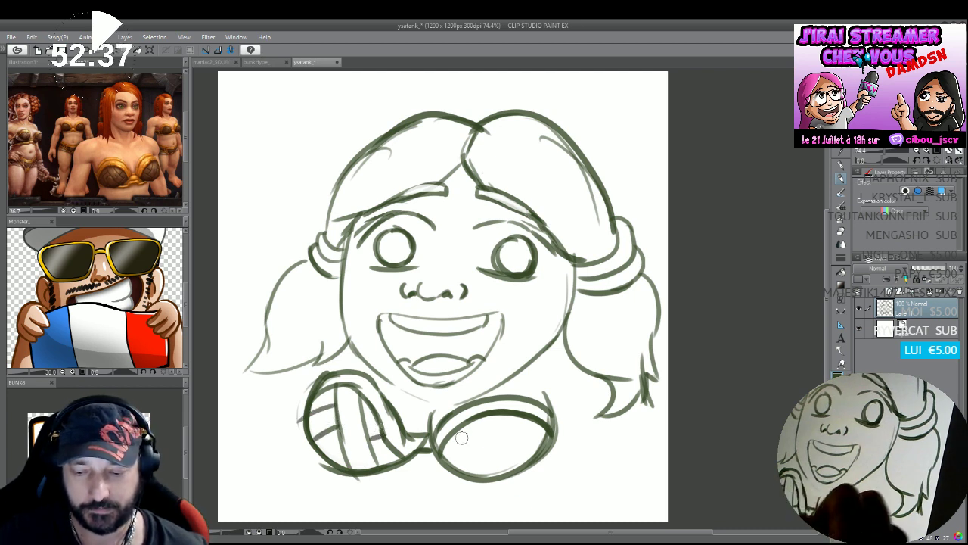
# Fill the right bra cup with diagonal bands and crossing lines to match the woven pattern.
pyautogui.moveTo(503, 408); pyautogui.dragTo(465, 459)
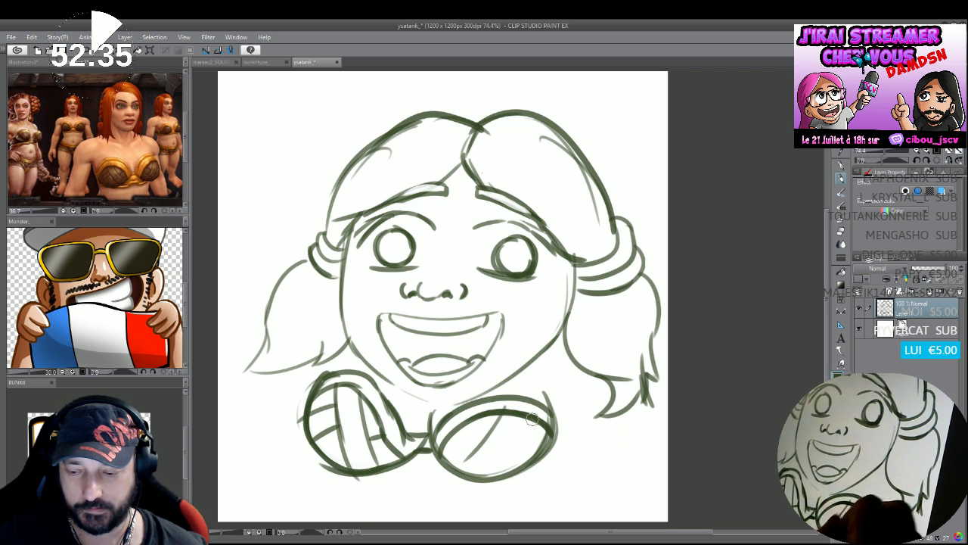
pyautogui.moveTo(537, 414); pyautogui.dragTo(481, 475)
pyautogui.moveTo(497, 416); pyautogui.dragTo(437, 476)
pyautogui.moveTo(469, 429); pyautogui.dragTo(440, 460)
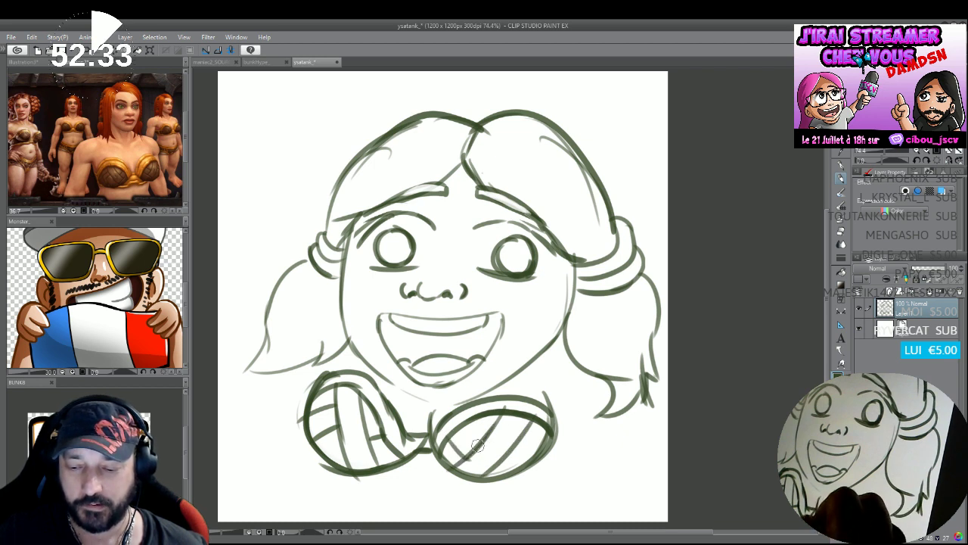
pyautogui.moveTo(485, 415)
pyautogui.mouseDown()
pyautogui.moveTo(461, 437)
pyautogui.moveTo(470, 461)
pyautogui.mouseUp()
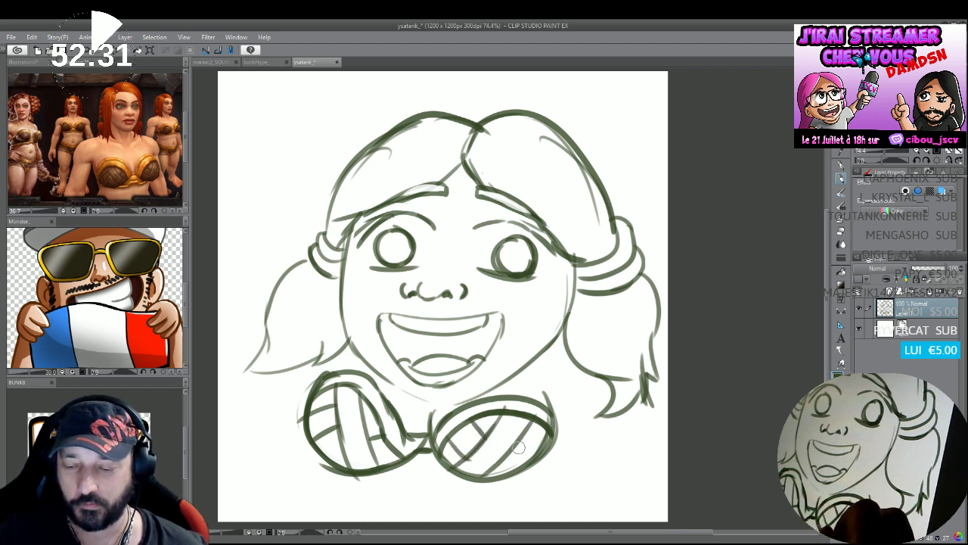
pyautogui.moveTo(531, 430); pyautogui.dragTo(548, 462)
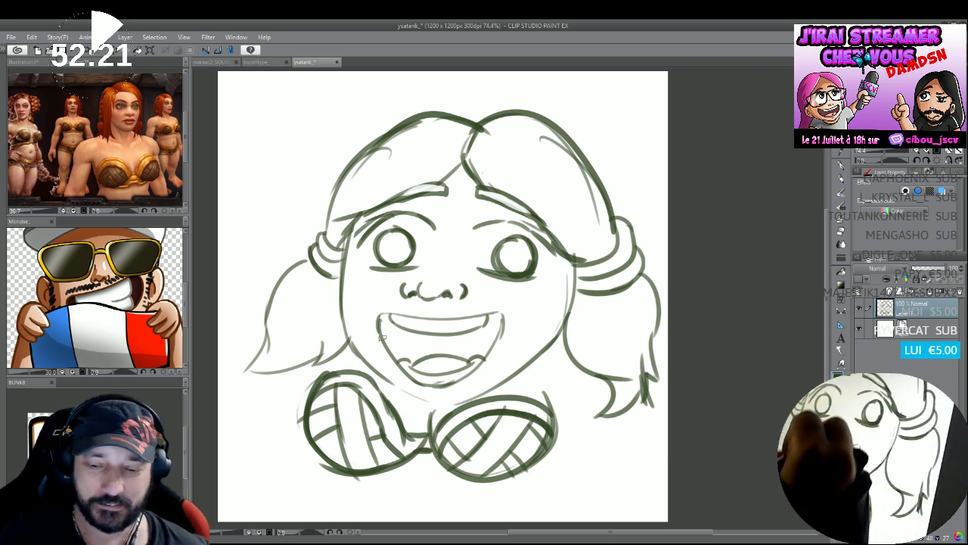
# Lasso both woven bra cups, shift them slightly lower beneath the chin, and clear the selection.
pyautogui.moveTo(367, 360)
pyautogui.mouseDown()
pyautogui.moveTo(310, 379)
pyautogui.moveTo(294, 426)
pyautogui.moveTo(310, 472)
pyautogui.mouseUp()
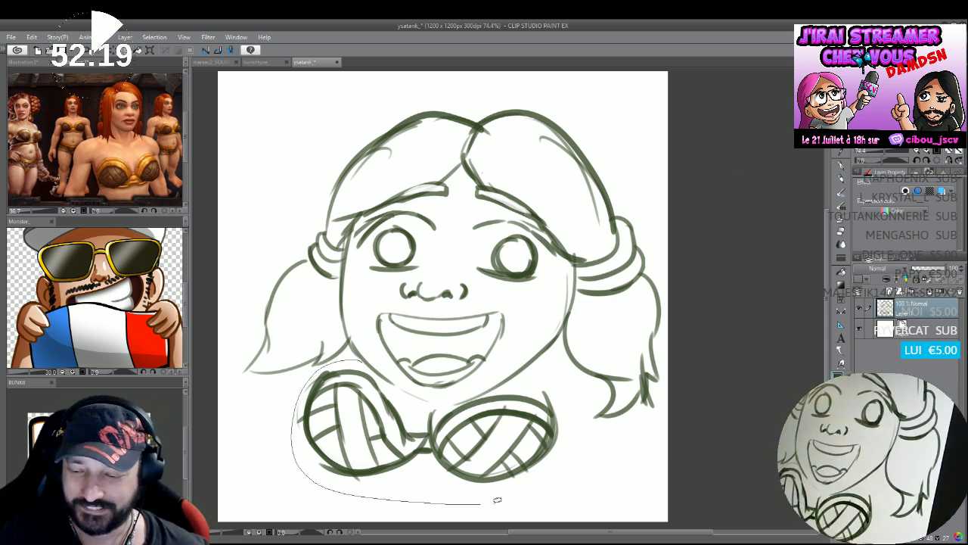
pyautogui.moveTo(496, 500)
pyautogui.mouseDown()
pyautogui.moveTo(594, 454)
pyautogui.moveTo(563, 376)
pyautogui.mouseUp()
pyautogui.moveTo(484, 393); pyautogui.dragTo(428, 415)
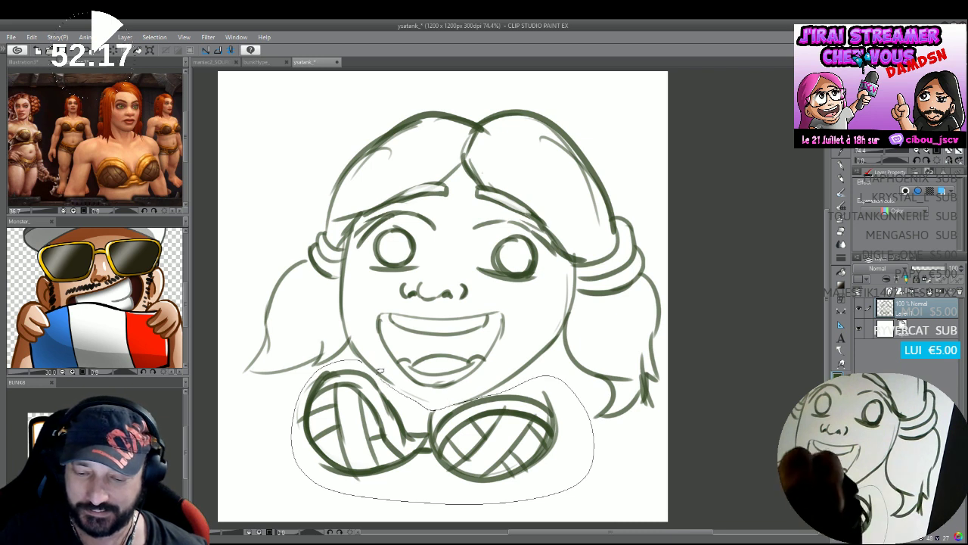
pyautogui.moveTo(478, 471); pyautogui.dragTo(459, 451)
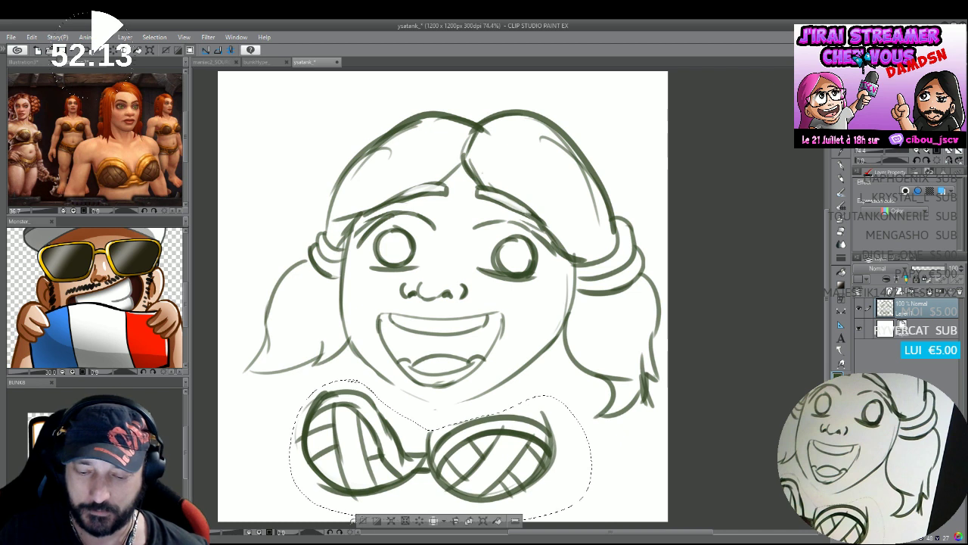
pyautogui.click(365, 521)
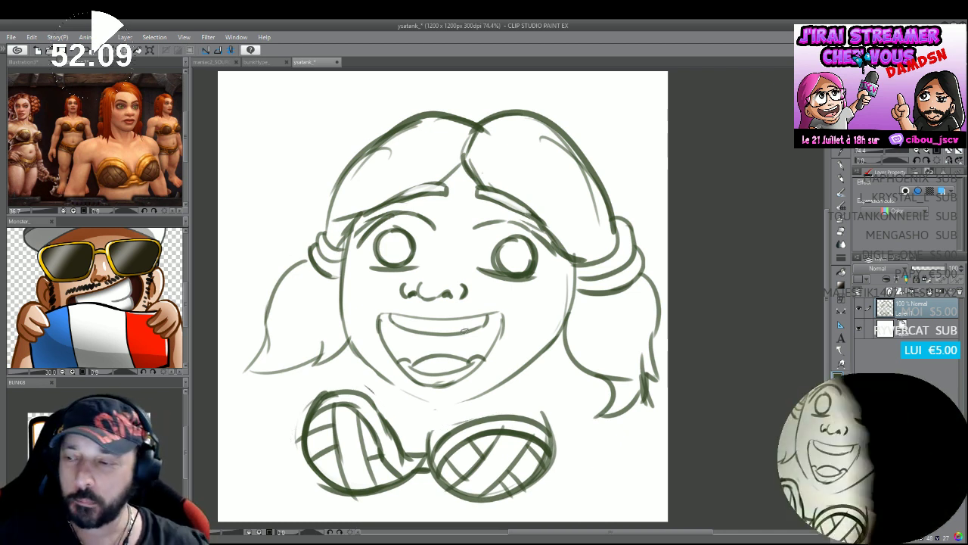
# Sketch the raised arm behind the left pigtail and outline a rounded palm beside the head.
pyautogui.click(841, 179)
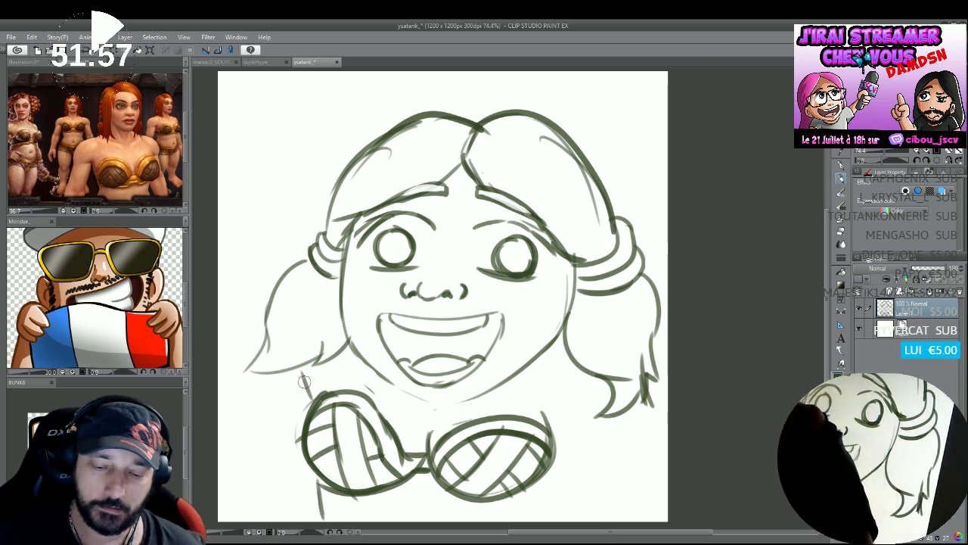
pyautogui.moveTo(297, 360); pyautogui.dragTo(310, 392)
pyautogui.moveTo(268, 293); pyautogui.dragTo(265, 277)
pyautogui.moveTo(240, 229); pyautogui.dragTo(288, 257)
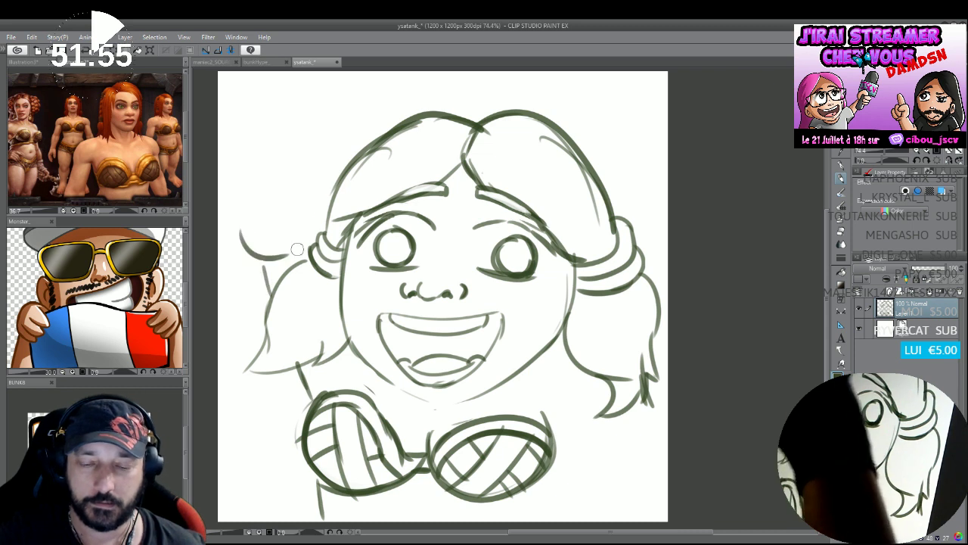
pyautogui.moveTo(323, 221); pyautogui.dragTo(313, 149)
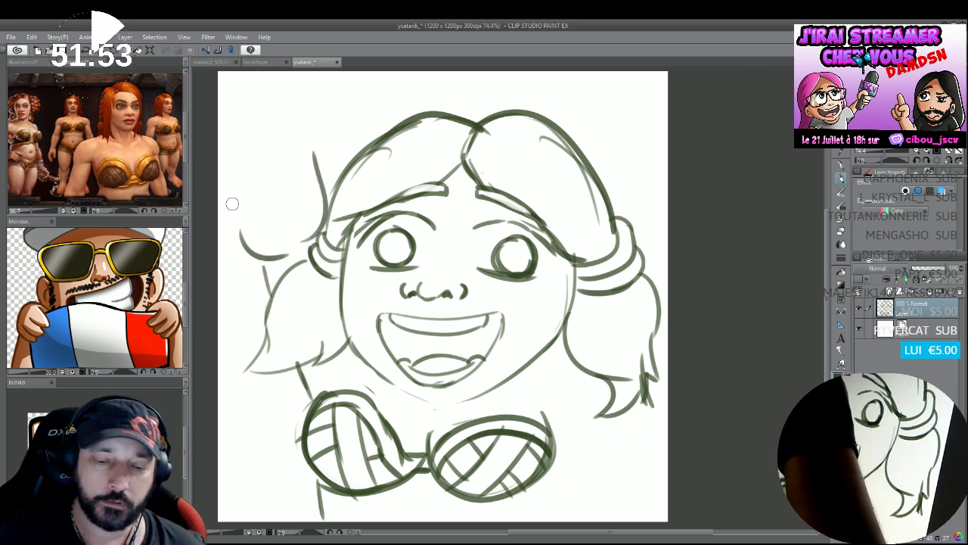
pyautogui.moveTo(222, 184); pyautogui.dragTo(242, 236)
pyautogui.moveTo(313, 153); pyautogui.dragTo(322, 221)
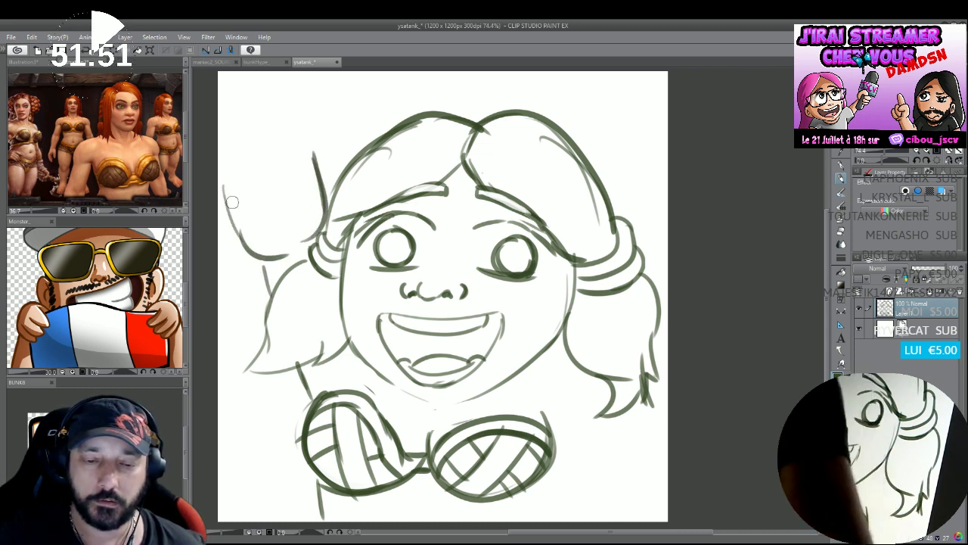
# Add a slanted row of finger-base ovals across the top of the palm and sketch the thumb over the hair.
pyautogui.moveTo(226, 182); pyautogui.dragTo(314, 146)
pyautogui.moveTo(224, 182)
pyautogui.mouseDown()
pyautogui.moveTo(308, 155)
pyautogui.moveTo(300, 170)
pyautogui.moveTo(241, 174)
pyautogui.moveTo(235, 186)
pyautogui.moveTo(231, 177)
pyautogui.moveTo(275, 149)
pyautogui.moveTo(307, 140)
pyautogui.mouseUp()
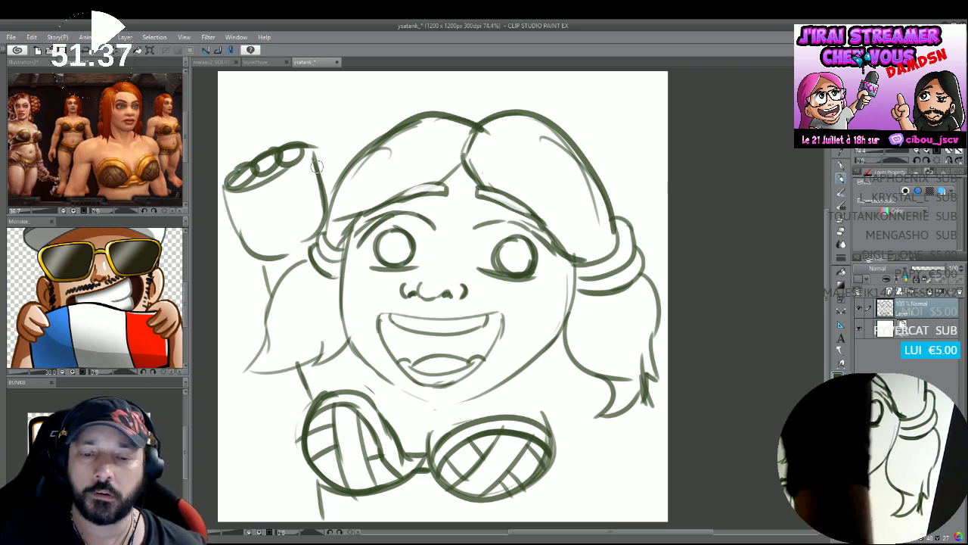
pyautogui.moveTo(301, 198); pyautogui.dragTo(284, 227)
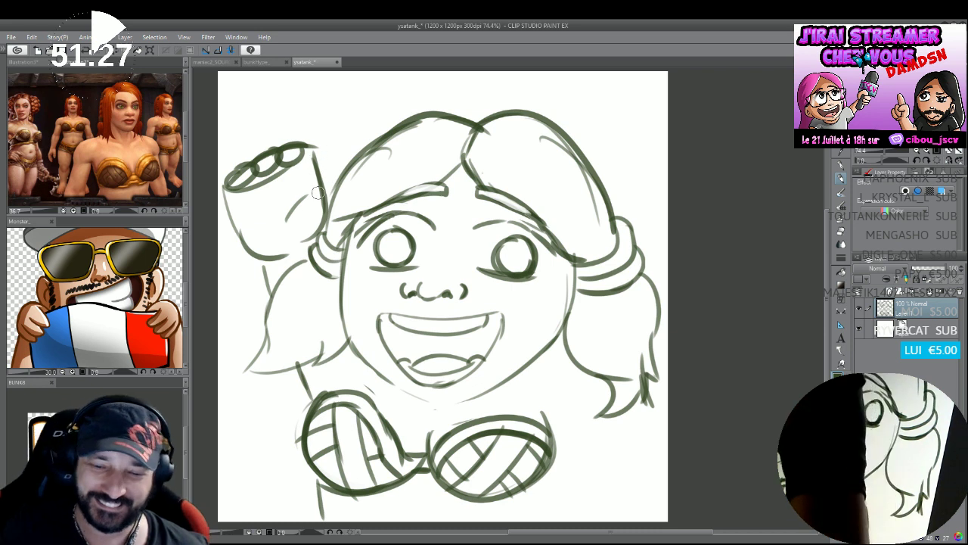
pyautogui.moveTo(292, 216)
pyautogui.mouseDown()
pyautogui.moveTo(336, 191)
pyautogui.moveTo(319, 192)
pyautogui.moveTo(322, 178)
pyautogui.moveTo(367, 153)
pyautogui.moveTo(342, 156)
pyautogui.moveTo(365, 157)
pyautogui.moveTo(358, 148)
pyautogui.moveTo(347, 203)
pyautogui.mouseUp()
pyautogui.moveTo(366, 168)
pyautogui.mouseDown()
pyautogui.moveTo(330, 223)
pyautogui.moveTo(310, 241)
pyautogui.mouseUp()
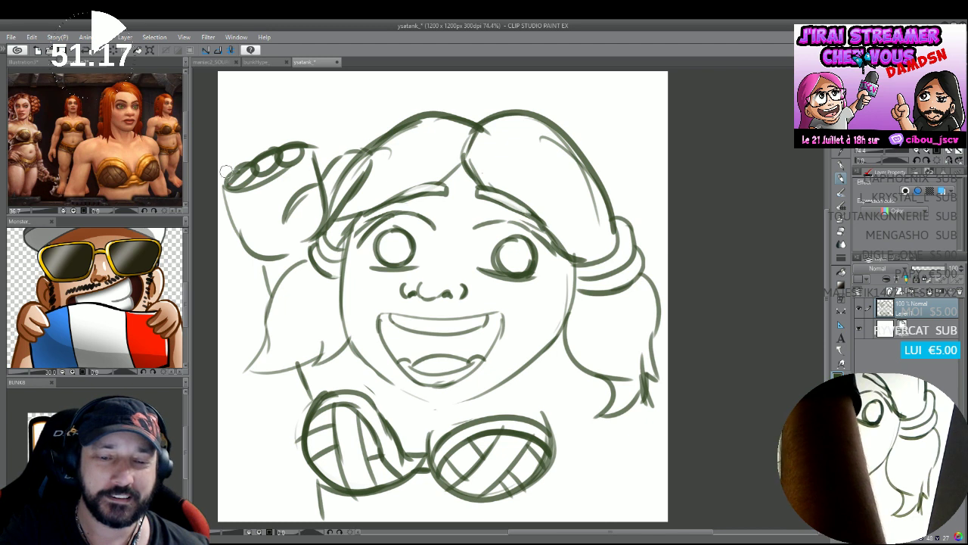
# Draw the long rounded fingers of the raised hand upward from the finger-base ovals.
pyautogui.moveTo(225, 186); pyautogui.dragTo(220, 122)
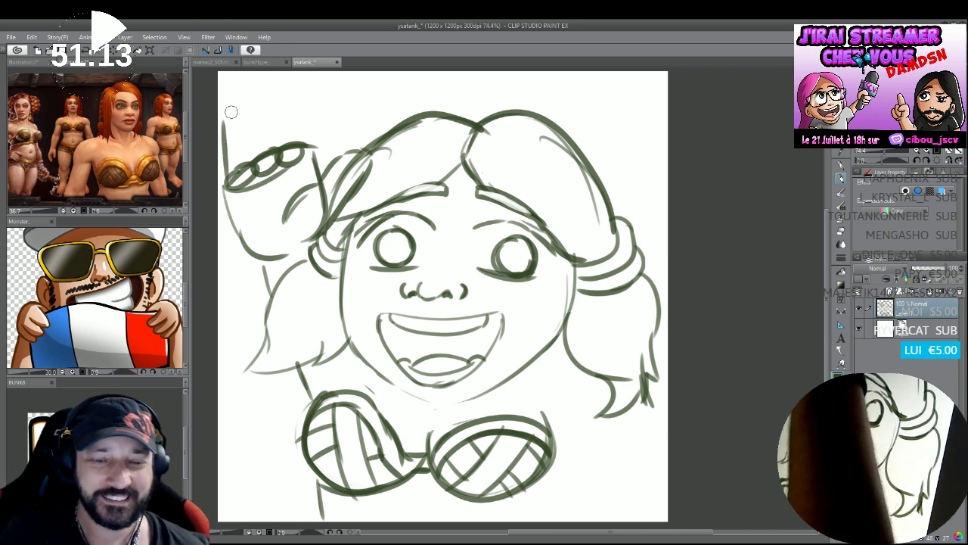
pyautogui.moveTo(225, 183); pyautogui.dragTo(224, 118)
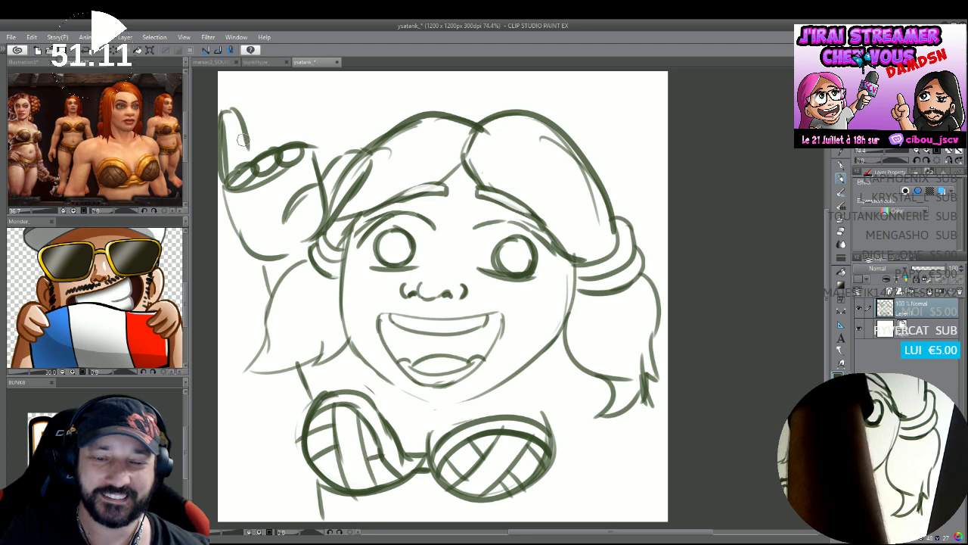
pyautogui.moveTo(255, 164)
pyautogui.mouseDown()
pyautogui.moveTo(252, 99)
pyautogui.moveTo(278, 99)
pyautogui.moveTo(271, 94)
pyautogui.moveTo(280, 141)
pyautogui.moveTo(298, 99)
pyautogui.mouseUp()
pyautogui.moveTo(283, 137)
pyautogui.mouseDown()
pyautogui.moveTo(302, 96)
pyautogui.moveTo(316, 96)
pyautogui.moveTo(317, 152)
pyautogui.mouseUp()
pyautogui.moveTo(319, 112); pyautogui.dragTo(305, 165)
pyautogui.moveTo(299, 90)
pyautogui.mouseDown()
pyautogui.moveTo(279, 165)
pyautogui.moveTo(288, 117)
pyautogui.moveTo(279, 158)
pyautogui.moveTo(267, 127)
pyautogui.moveTo(256, 166)
pyautogui.moveTo(247, 91)
pyautogui.moveTo(247, 112)
pyautogui.moveTo(262, 81)
pyautogui.moveTo(270, 99)
pyautogui.moveTo(272, 85)
pyautogui.moveTo(277, 151)
pyautogui.mouseUp()
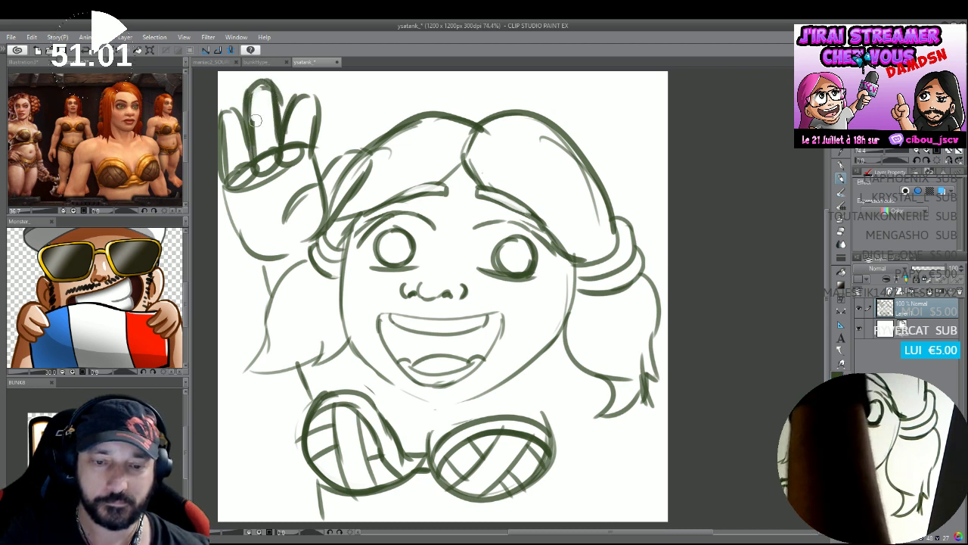
# Clean the finger-base guide ovals out of the raised hand, leaving only the finger outlines.
pyautogui.moveTo(255, 119)
pyautogui.mouseDown()
pyautogui.moveTo(264, 164)
pyautogui.moveTo(264, 140)
pyautogui.moveTo(273, 152)
pyautogui.moveTo(273, 184)
pyautogui.moveTo(292, 132)
pyautogui.moveTo(285, 180)
pyautogui.moveTo(300, 153)
pyautogui.moveTo(286, 151)
pyautogui.moveTo(280, 121)
pyautogui.mouseUp()
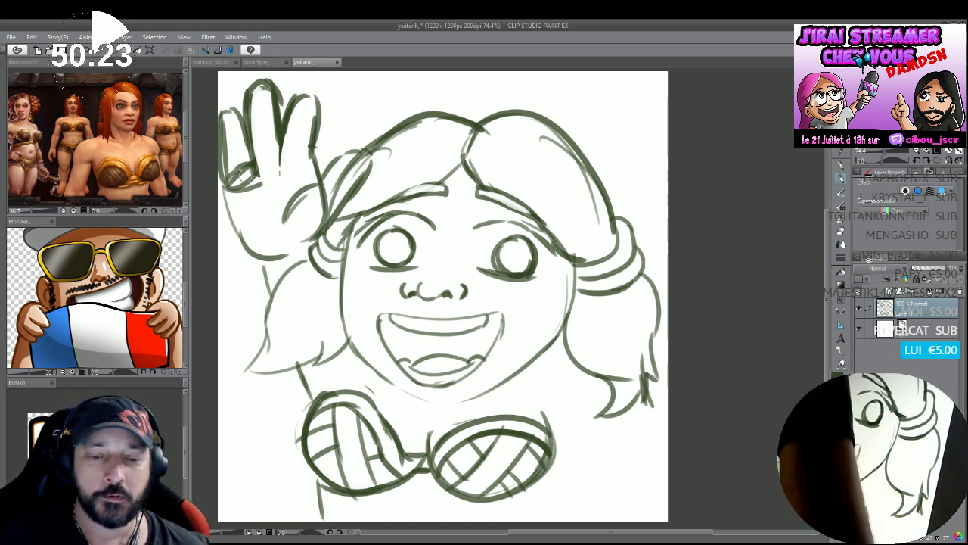
pyautogui.moveTo(235, 151); pyautogui.dragTo(236, 201)
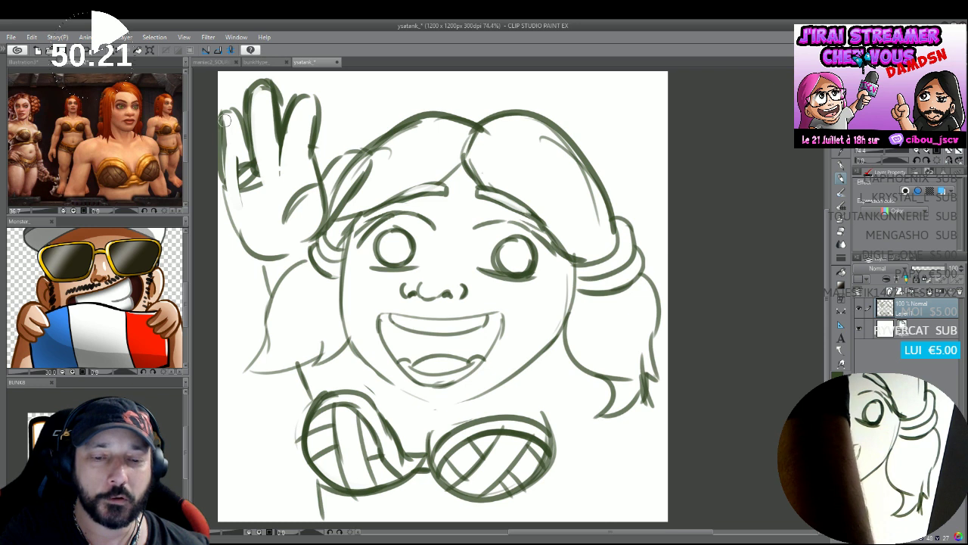
pyautogui.hotkey('ctrl', 'z')
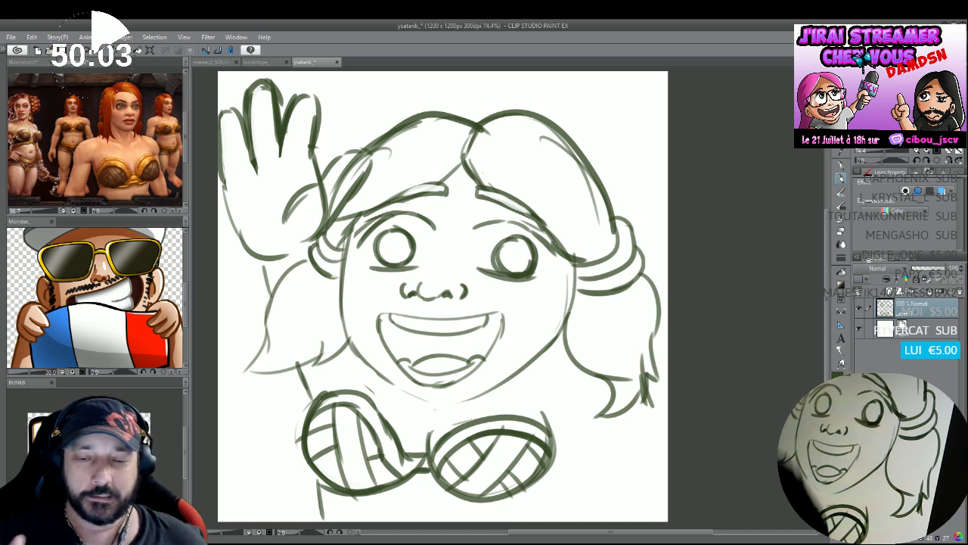
# Clear the hair lines crossing the thumb and redraw its edge, with bold crease lines on the palm.
pyautogui.moveTo(360, 155); pyautogui.dragTo(320, 214)
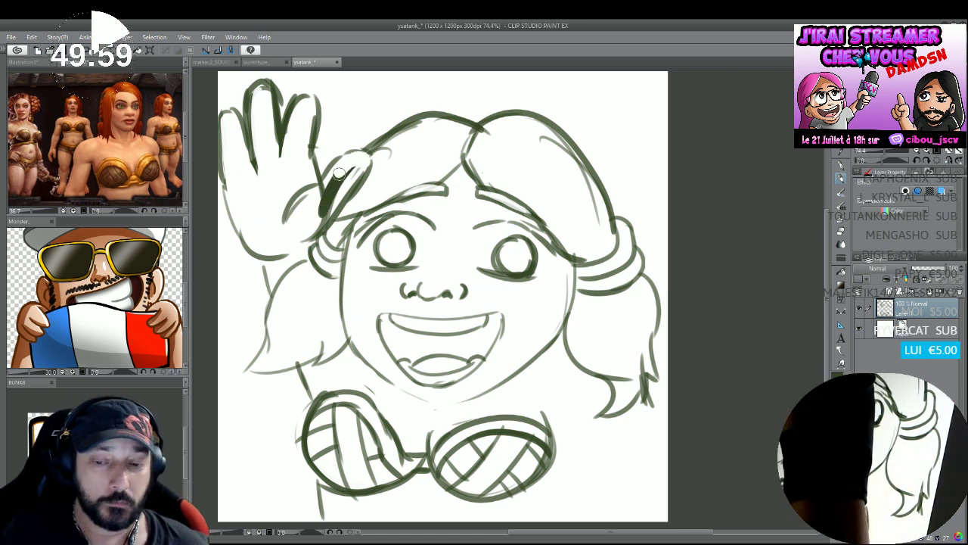
pyautogui.hotkey('ctrl', 'z')
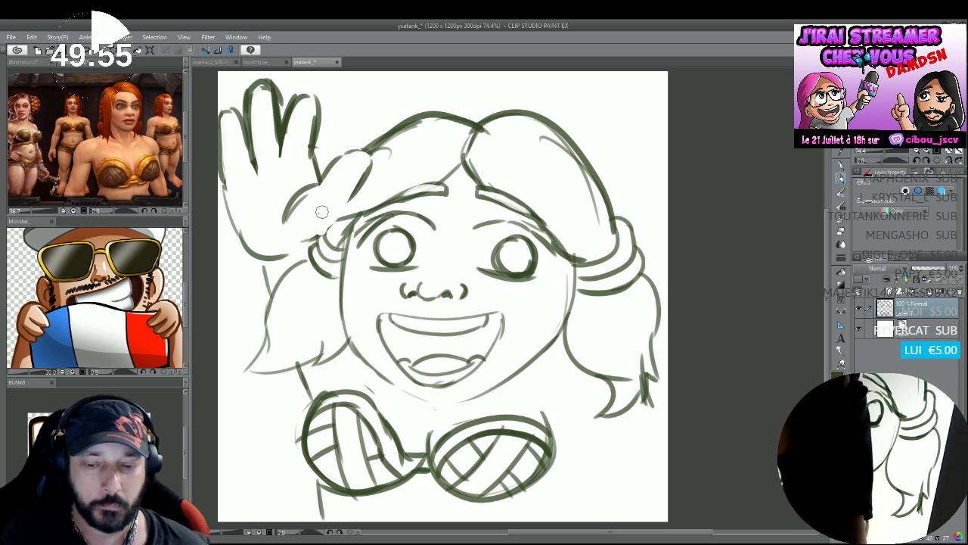
pyautogui.moveTo(366, 170); pyautogui.dragTo(318, 232)
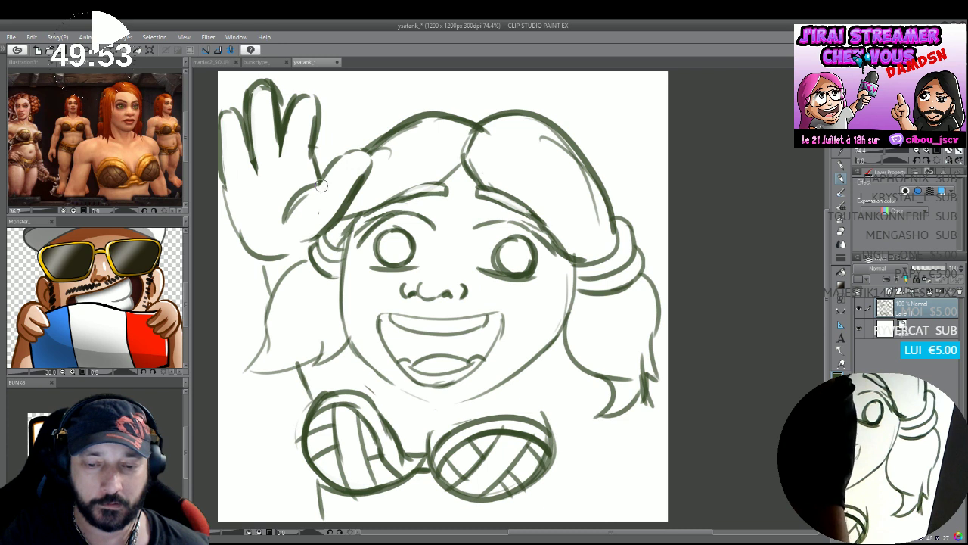
pyautogui.moveTo(321, 186); pyautogui.dragTo(276, 221)
pyautogui.moveTo(362, 151)
pyautogui.mouseDown()
pyautogui.moveTo(361, 184)
pyautogui.moveTo(283, 169)
pyautogui.moveTo(295, 161)
pyautogui.moveTo(255, 173)
pyautogui.mouseUp()
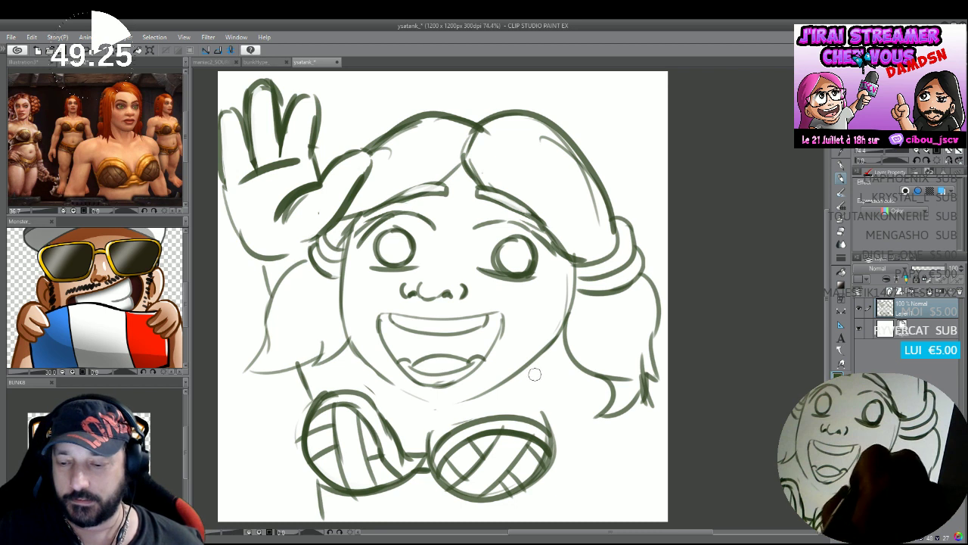
# Draw the right shoulder, arm and waist lines with the bra's side straps, bolden the shoulder curve, and save the drawing.
pyautogui.moveTo(594, 410); pyautogui.dragTo(628, 465)
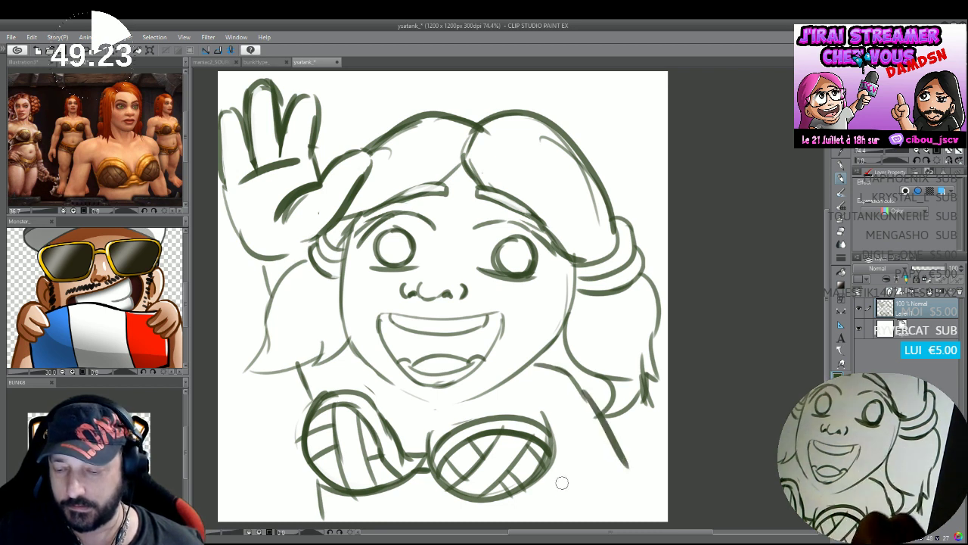
pyautogui.moveTo(544, 463); pyautogui.dragTo(584, 514)
pyautogui.moveTo(615, 463); pyautogui.dragTo(637, 480)
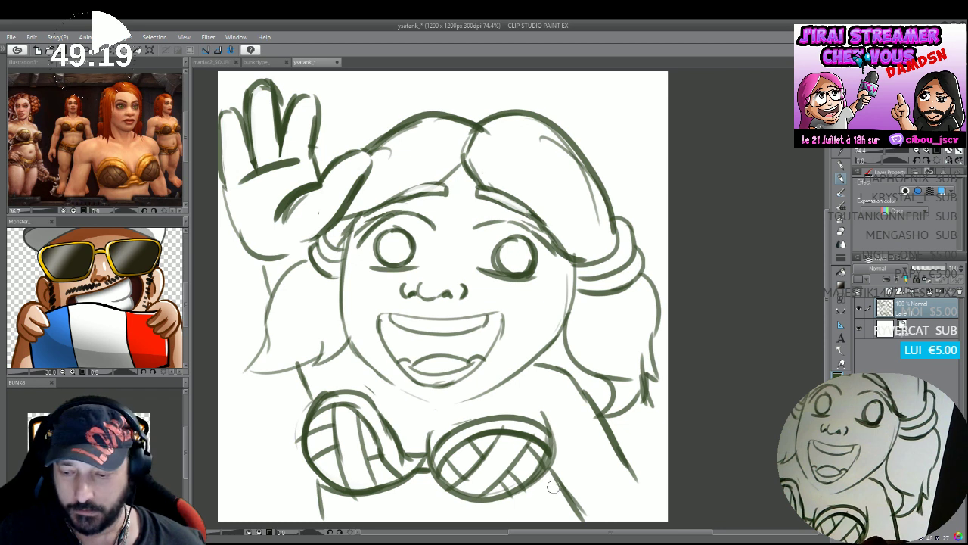
pyautogui.moveTo(557, 471); pyautogui.dragTo(534, 514)
pyautogui.moveTo(319, 473); pyautogui.dragTo(327, 521)
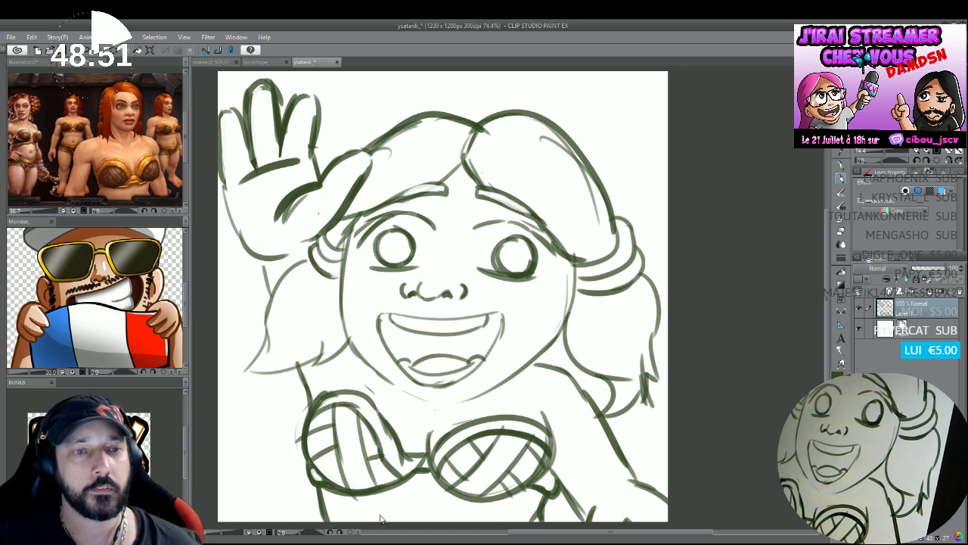
pyautogui.hotkey('ctrl', 's')
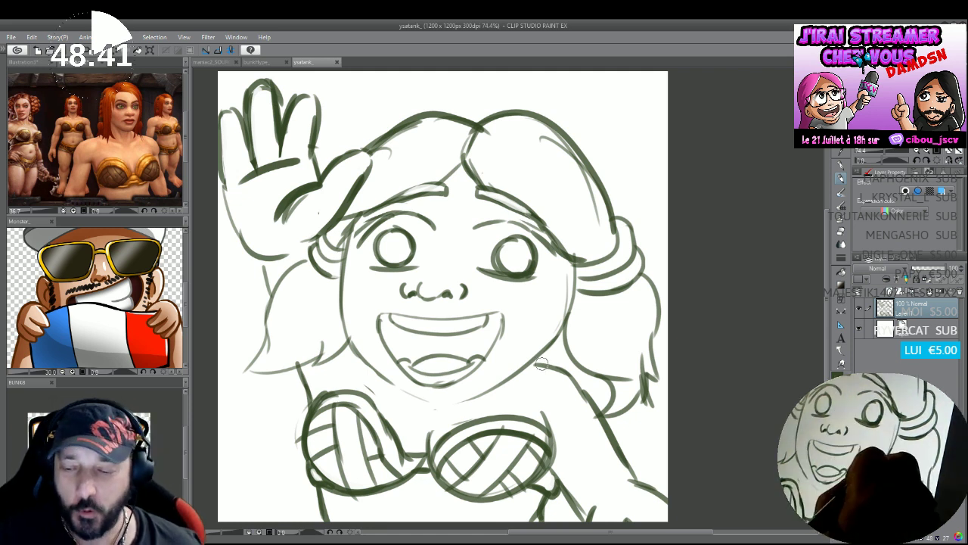
pyautogui.moveTo(544, 362); pyautogui.dragTo(540, 371)
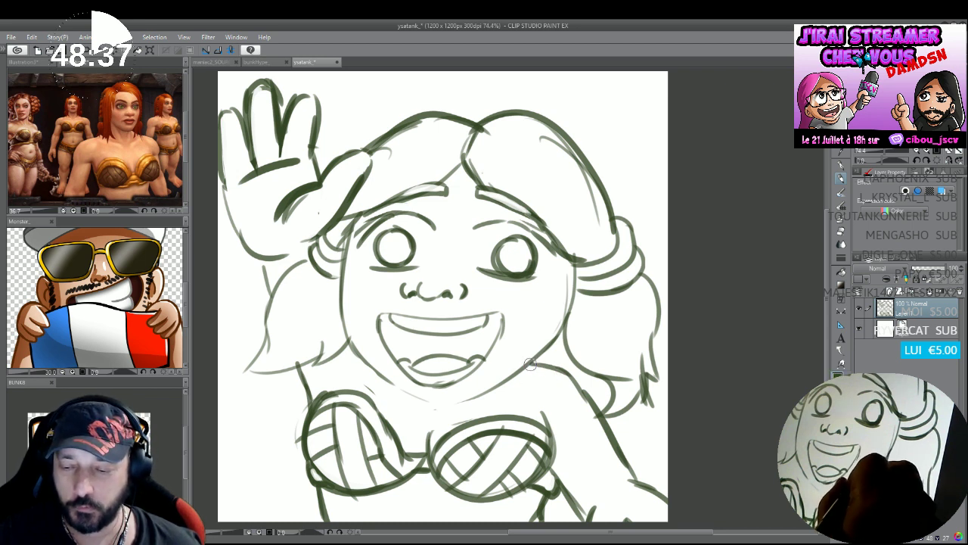
pyautogui.moveTo(531, 365)
pyautogui.mouseDown()
pyautogui.moveTo(589, 398)
pyautogui.moveTo(573, 385)
pyautogui.moveTo(614, 453)
pyautogui.moveTo(611, 482)
pyautogui.mouseUp()
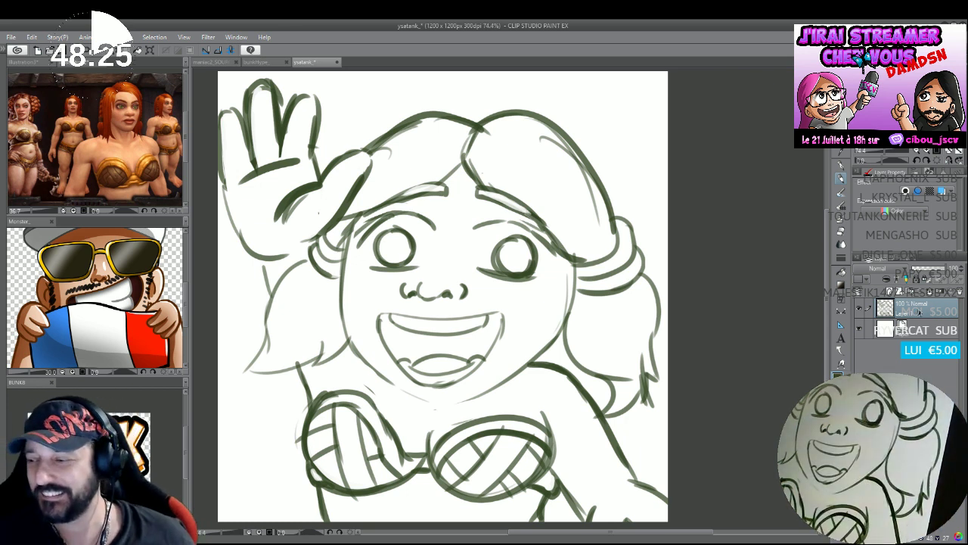
# Display the sketch layer in blue and add a layer folder above it.
pyautogui.click(917, 279)
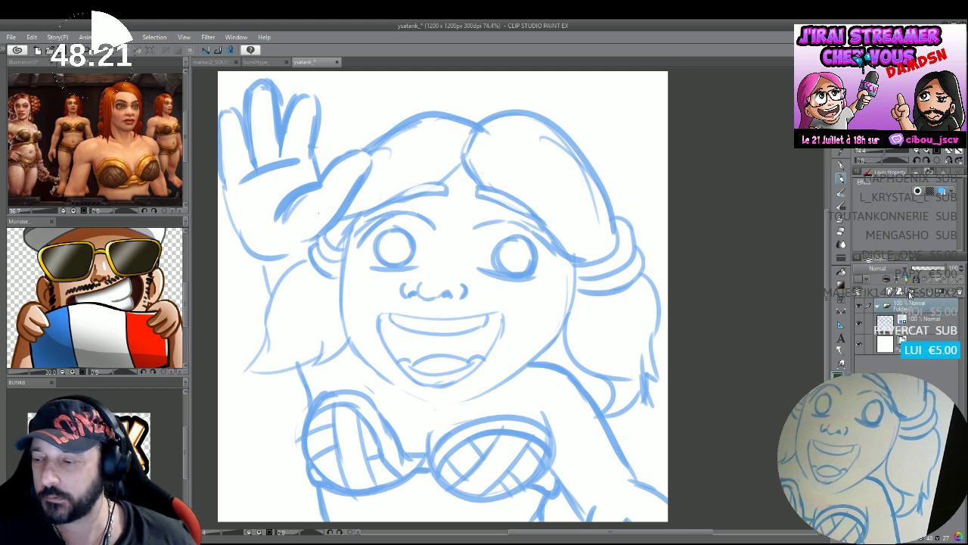
# Examine the emote samples and layer folders in the 00Fiverr sheet, and return to the ysatank sketch.
pyautogui.click(91, 454)
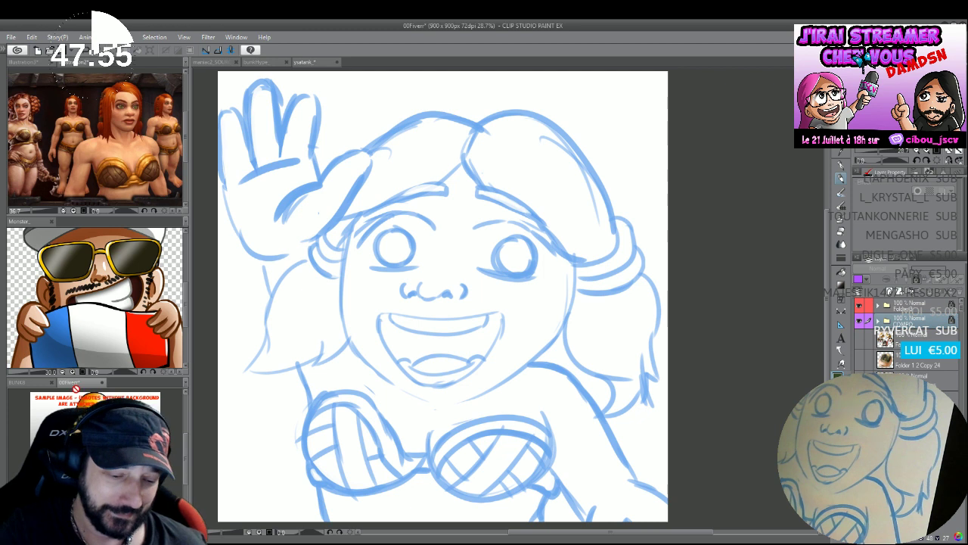
pyautogui.click(377, 67)
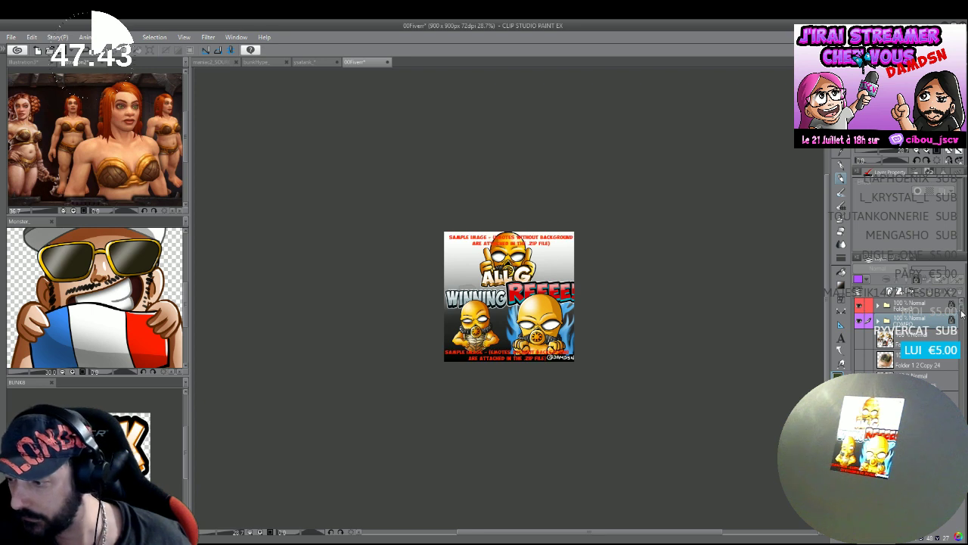
pyautogui.scroll(-5, 962, 313)
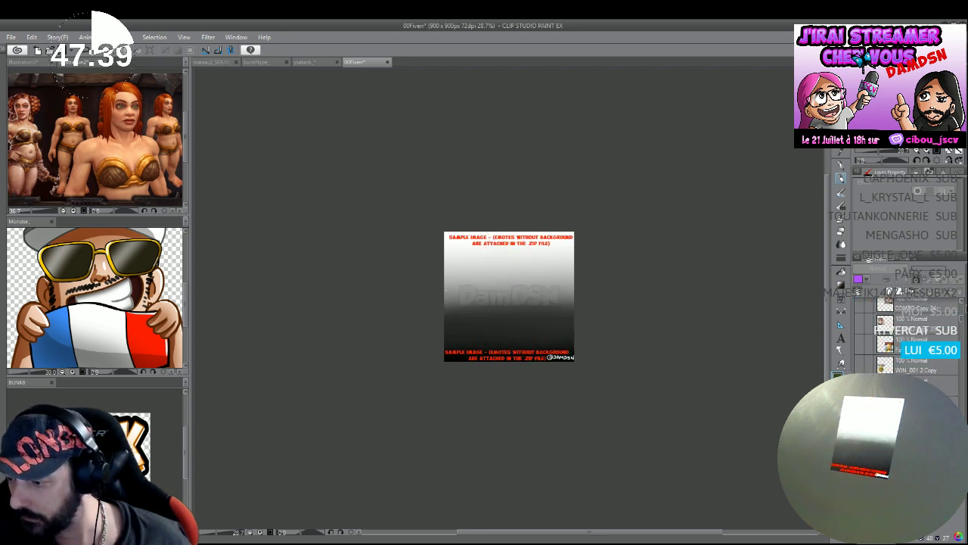
pyautogui.scroll(5, 964, 310)
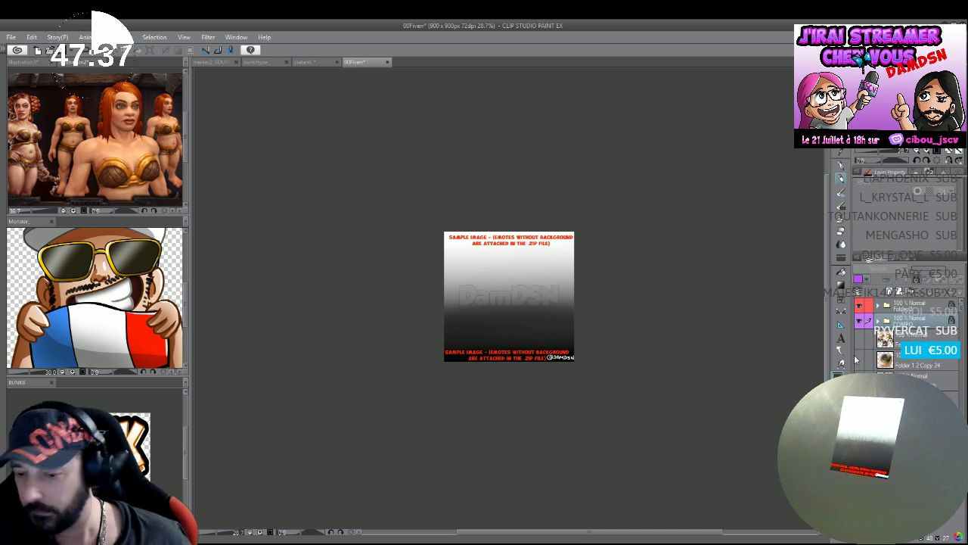
pyautogui.click(882, 154)
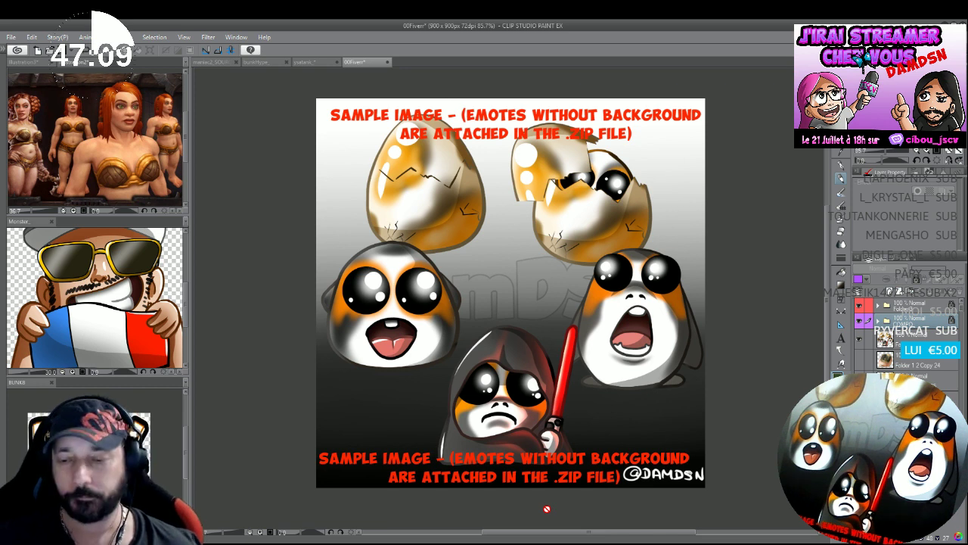
pyautogui.click(312, 61)
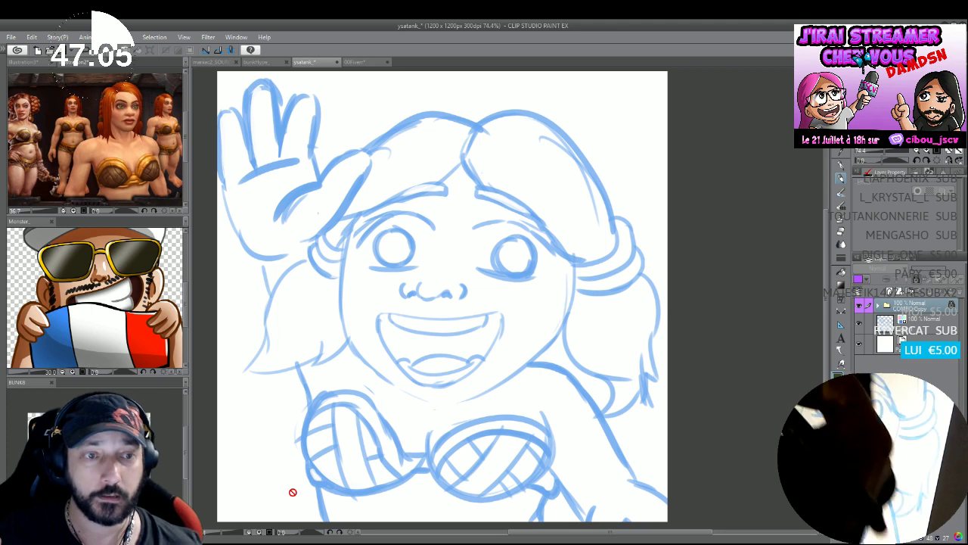
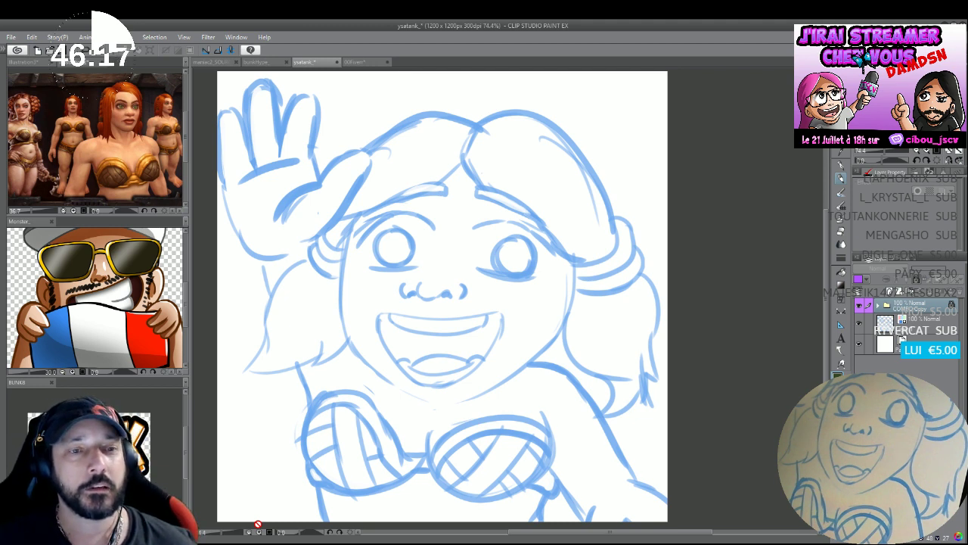
# Dock the 00Fiverr sample sheet among the reference images beside BUNKE, and return to the ysatank drawing.
pyautogui.click(355, 61)
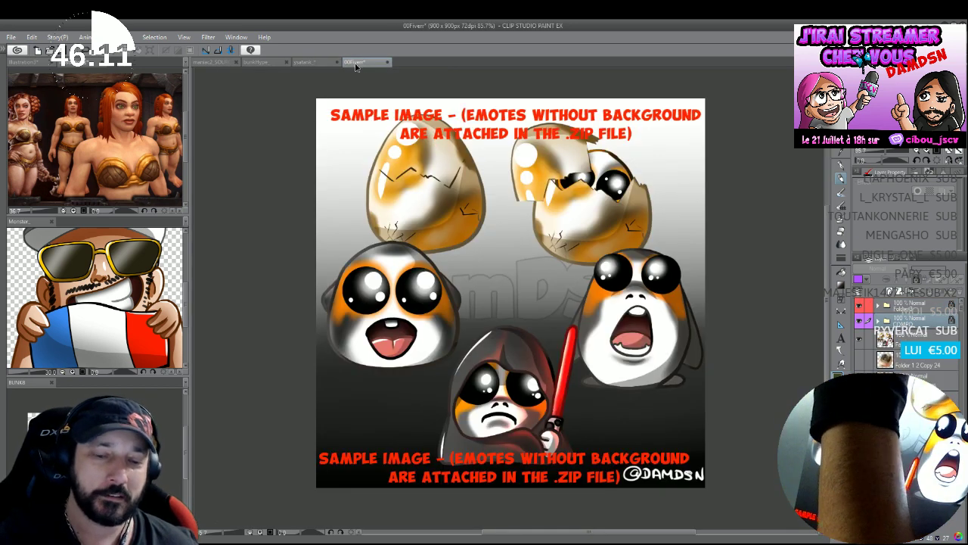
pyautogui.click(82, 388)
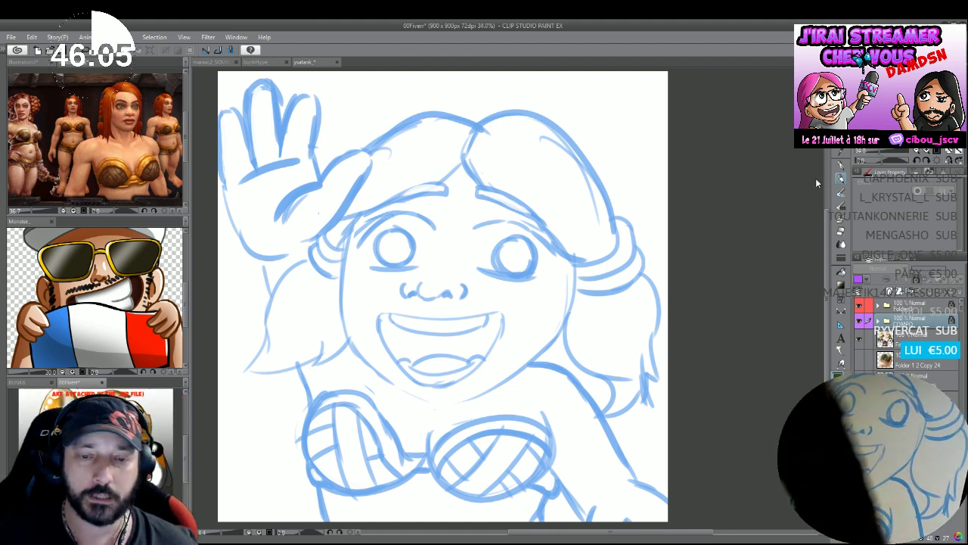
pyautogui.click(306, 62)
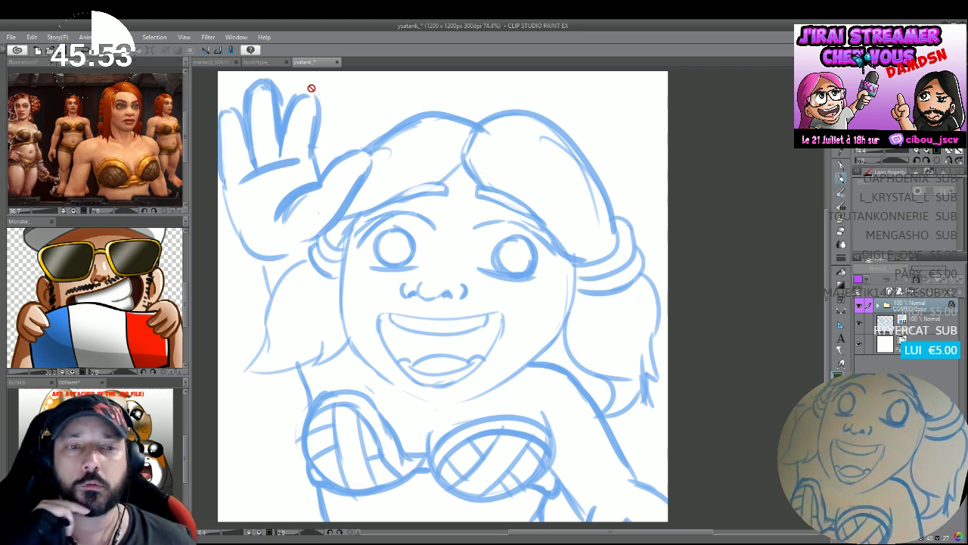
# Select the black-tagged line layer inside the COMBO Copy folder and ink the thumb, its palm crease and the palm's outer edge with a smaller pen.
pyautogui.click(881, 306)
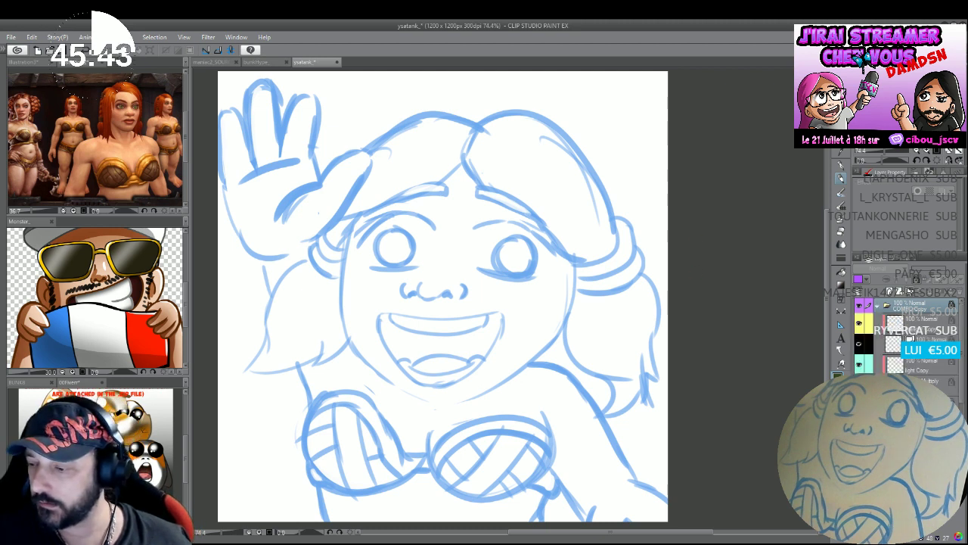
pyautogui.click(907, 342)
pyautogui.click(839, 163)
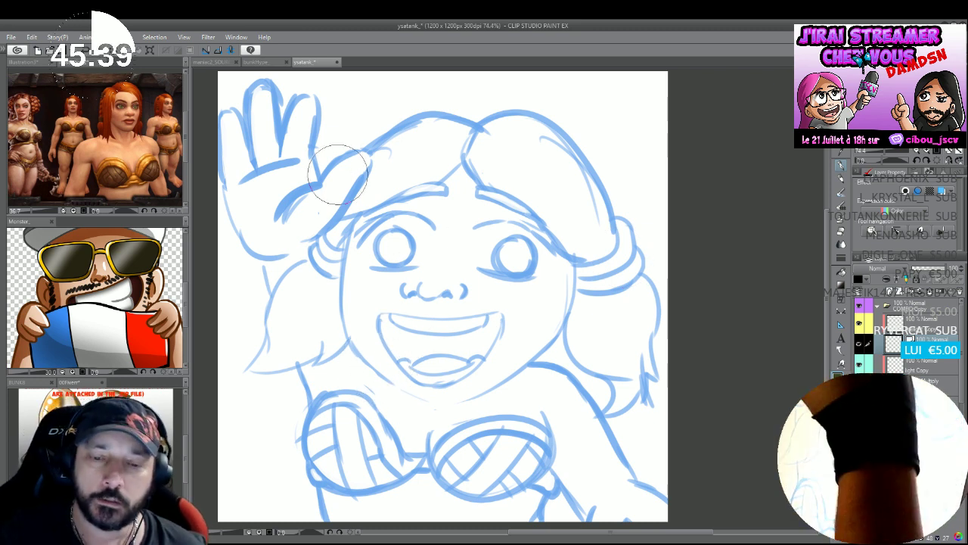
pyautogui.press('[')
pyautogui.press('[')
pyautogui.press('[')
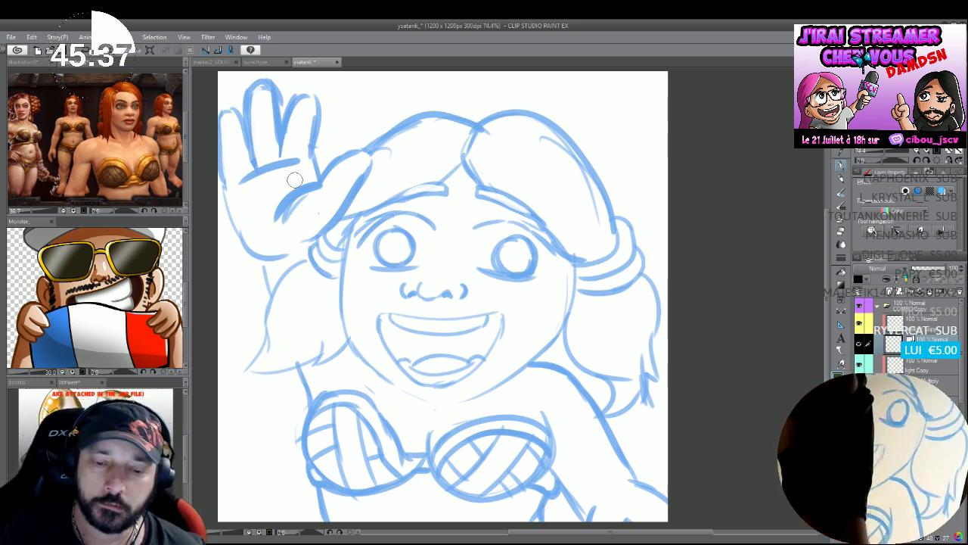
pyautogui.moveTo(273, 219); pyautogui.dragTo(323, 184)
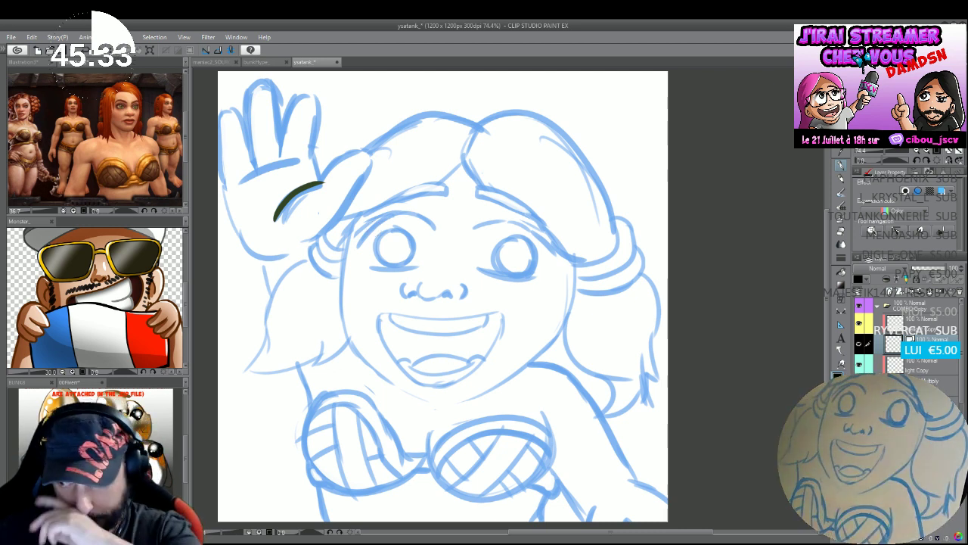
pyautogui.moveTo(273, 219)
pyautogui.mouseDown()
pyautogui.moveTo(369, 153)
pyautogui.moveTo(373, 173)
pyautogui.moveTo(334, 228)
pyautogui.mouseUp()
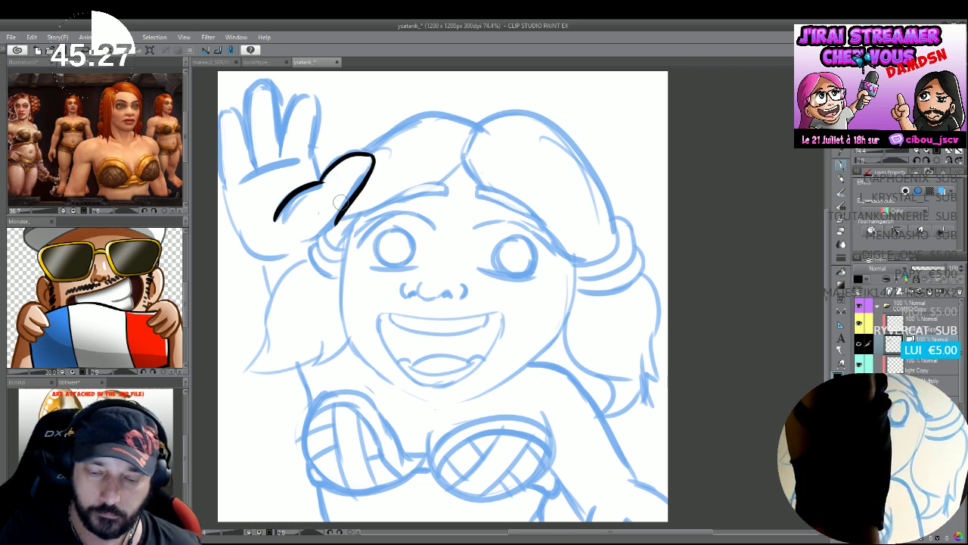
pyautogui.moveTo(347, 195); pyautogui.dragTo(311, 239)
pyautogui.moveTo(225, 189)
pyautogui.mouseDown()
pyautogui.moveTo(242, 244)
pyautogui.moveTo(281, 249)
pyautogui.mouseUp()
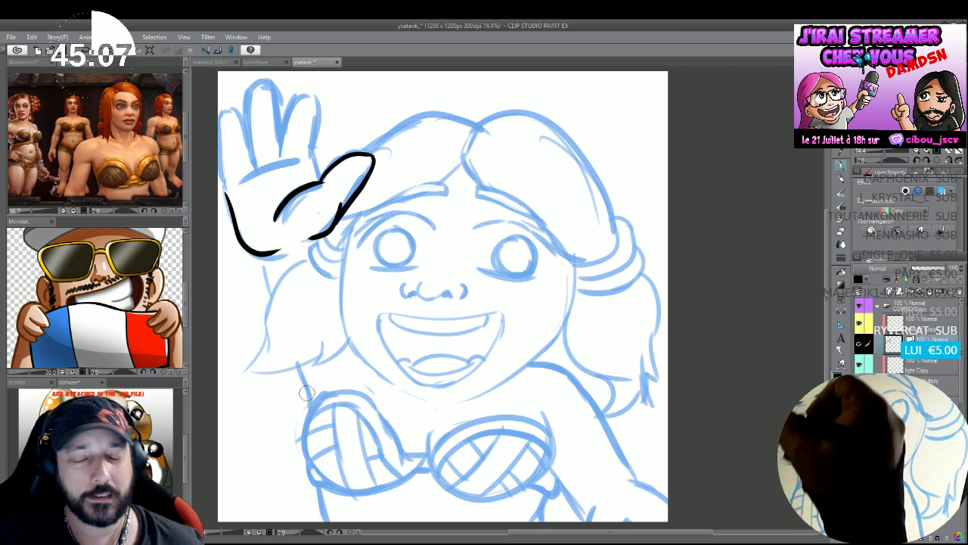
# Ink the wrist line and the pigtail below the raised hand, with its pointed tips.
pyautogui.moveTo(261, 251); pyautogui.dragTo(272, 294)
pyautogui.moveTo(310, 257)
pyautogui.mouseDown()
pyautogui.moveTo(239, 370)
pyautogui.moveTo(329, 350)
pyautogui.mouseUp()
pyautogui.hotkey('ctrl', 'z')
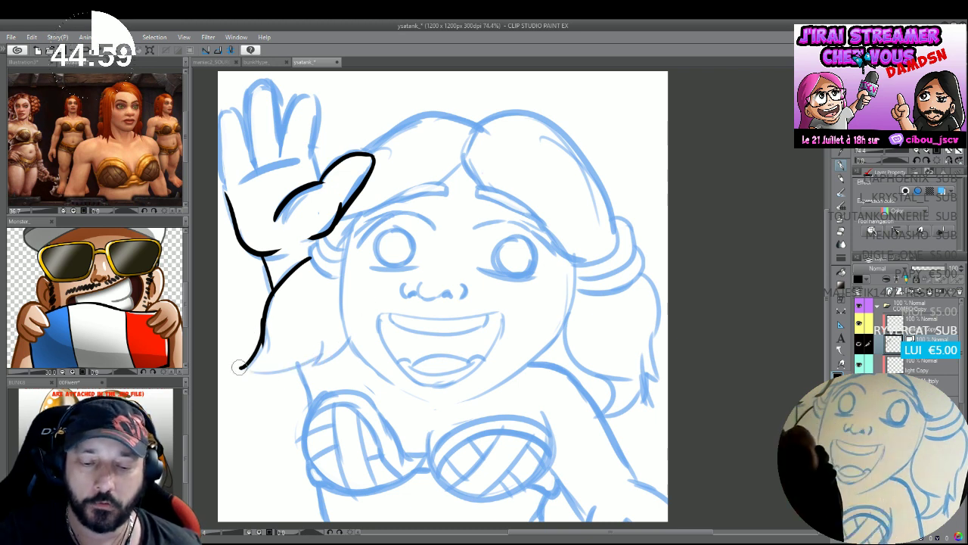
pyautogui.moveTo(259, 342)
pyautogui.mouseDown()
pyautogui.moveTo(314, 346)
pyautogui.moveTo(301, 367)
pyautogui.moveTo(352, 337)
pyautogui.mouseUp()
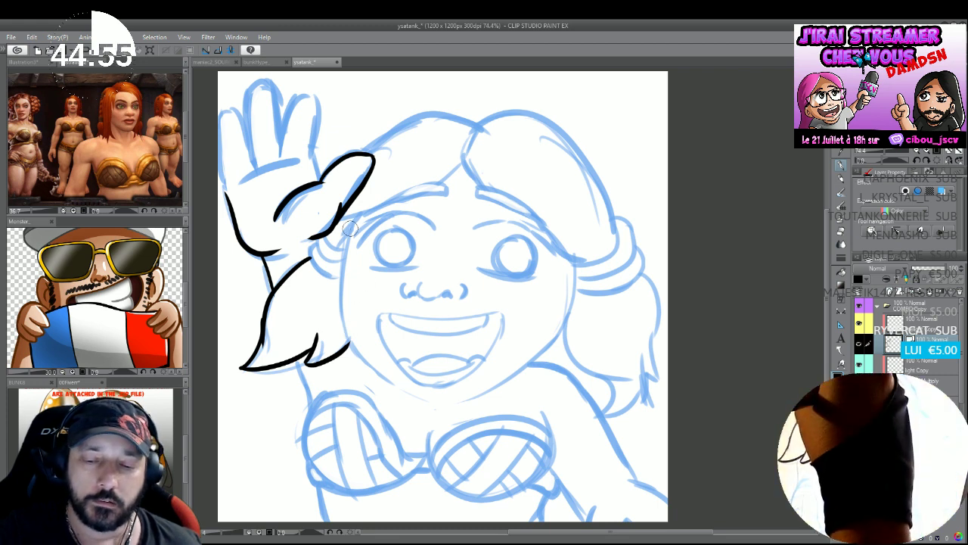
# Ink the face outline from the temple beside the thumb around the chin to the opposite temple.
pyautogui.moveTo(350, 223)
pyautogui.mouseDown()
pyautogui.moveTo(338, 271)
pyautogui.moveTo(352, 339)
pyautogui.mouseUp()
pyautogui.hotkey('ctrl', 'z')
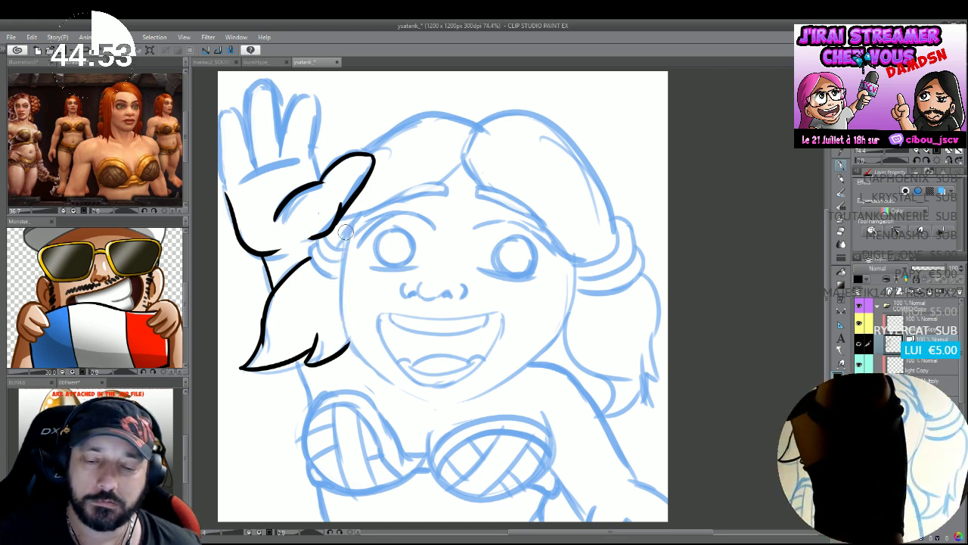
pyautogui.moveTo(345, 220)
pyautogui.mouseDown()
pyautogui.moveTo(340, 297)
pyautogui.moveTo(350, 351)
pyautogui.moveTo(416, 398)
pyautogui.mouseUp()
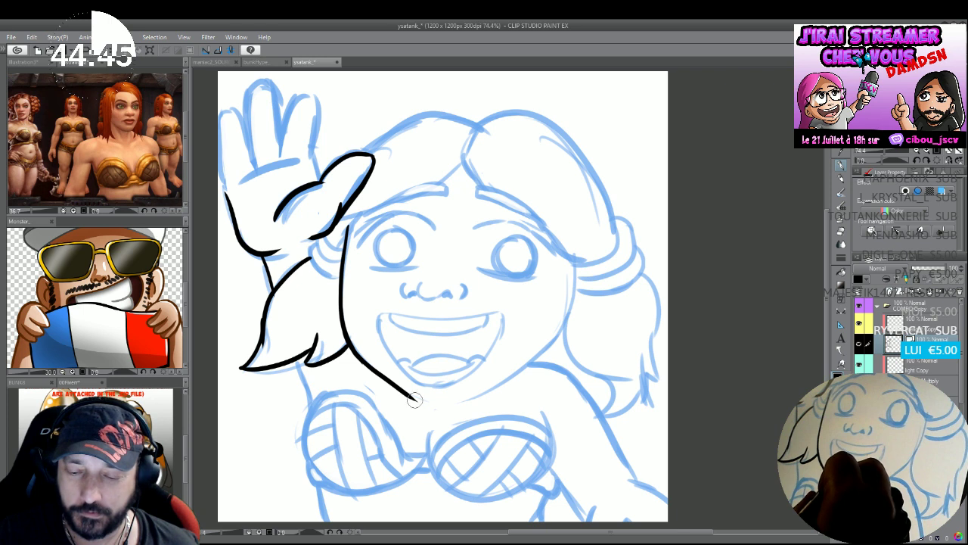
pyautogui.moveTo(411, 396)
pyautogui.mouseDown()
pyautogui.moveTo(425, 405)
pyautogui.moveTo(503, 378)
pyautogui.mouseUp()
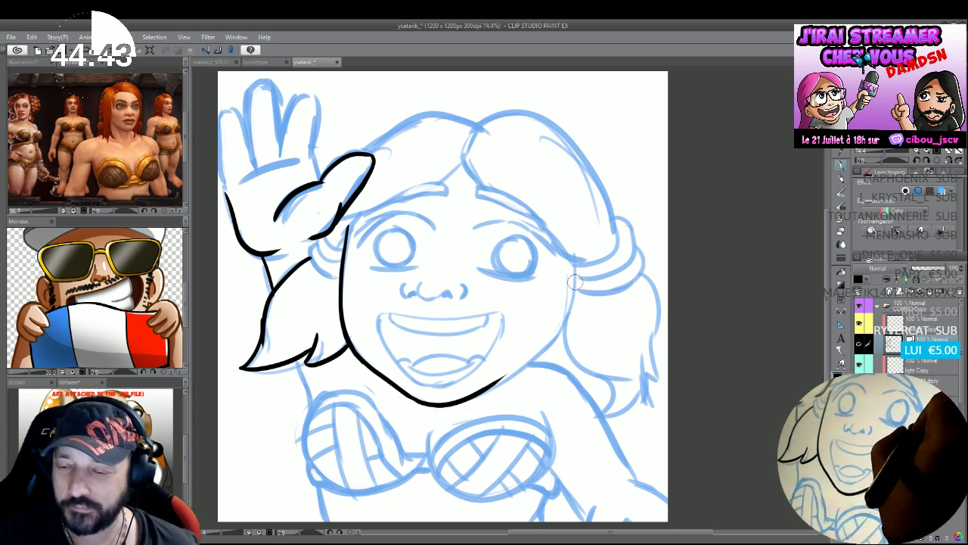
pyautogui.moveTo(573, 264)
pyautogui.mouseDown()
pyautogui.moveTo(523, 369)
pyautogui.moveTo(495, 383)
pyautogui.mouseUp()
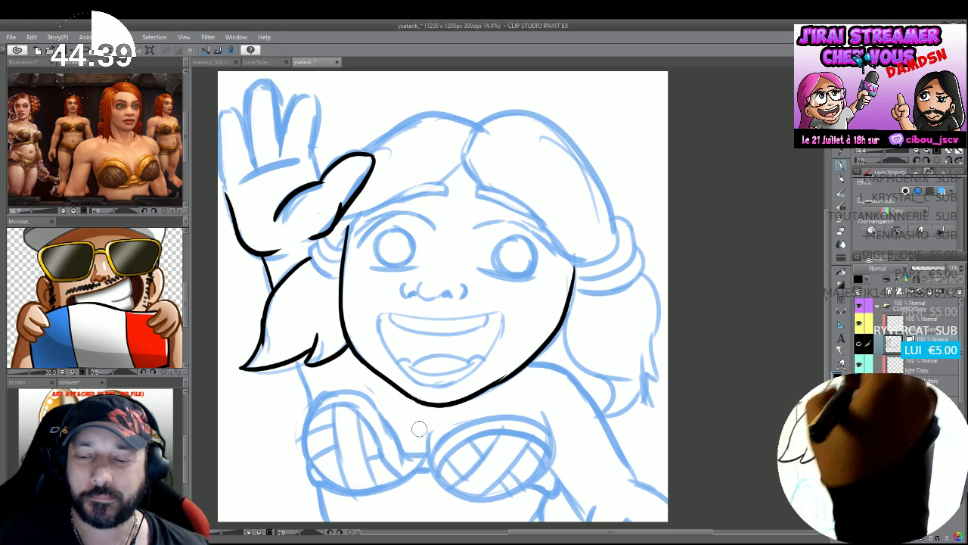
# Ink the nose with a curved tip and a nostril on each side.
pyautogui.moveTo(417, 287); pyautogui.dragTo(450, 295)
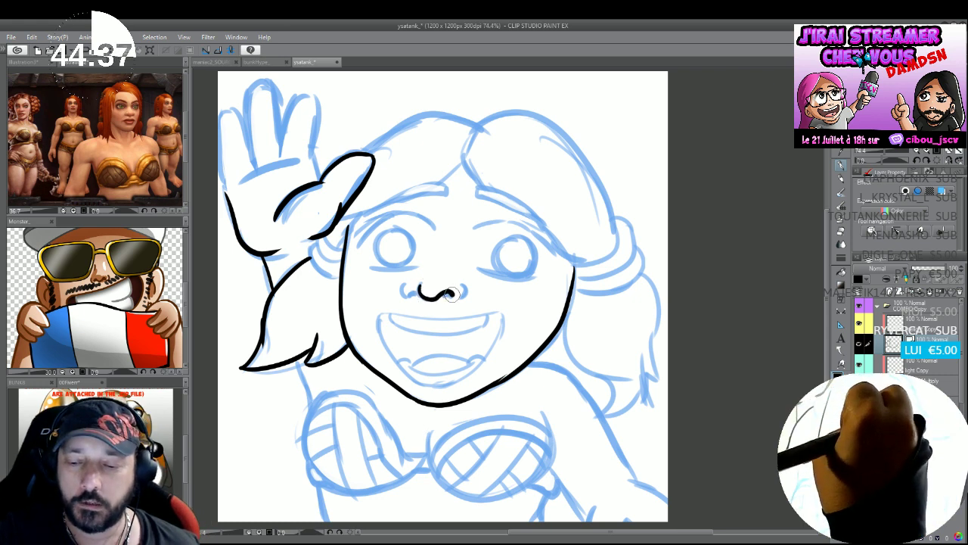
pyautogui.moveTo(420, 291); pyautogui.dragTo(415, 296)
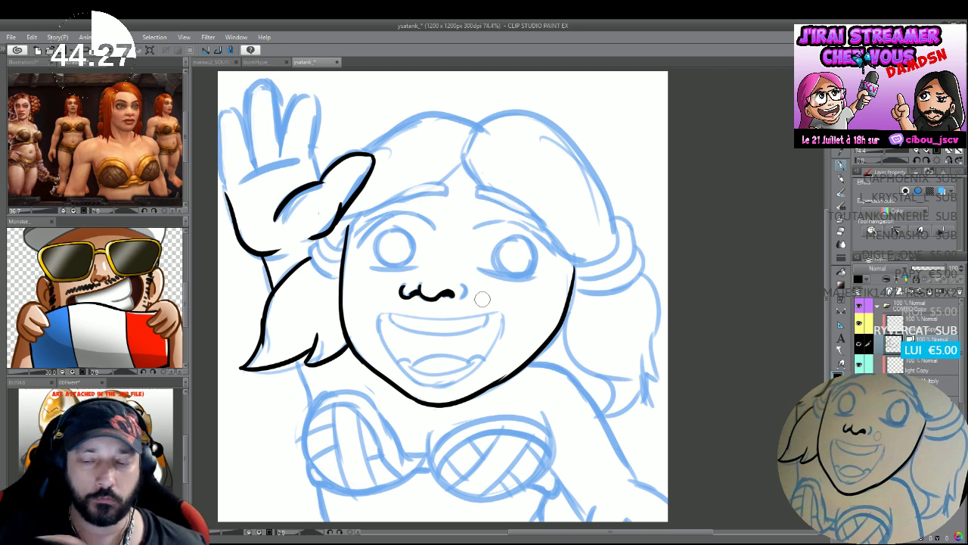
pyautogui.moveTo(453, 292)
pyautogui.mouseDown()
pyautogui.moveTo(466, 286)
pyautogui.moveTo(458, 301)
pyautogui.mouseUp()
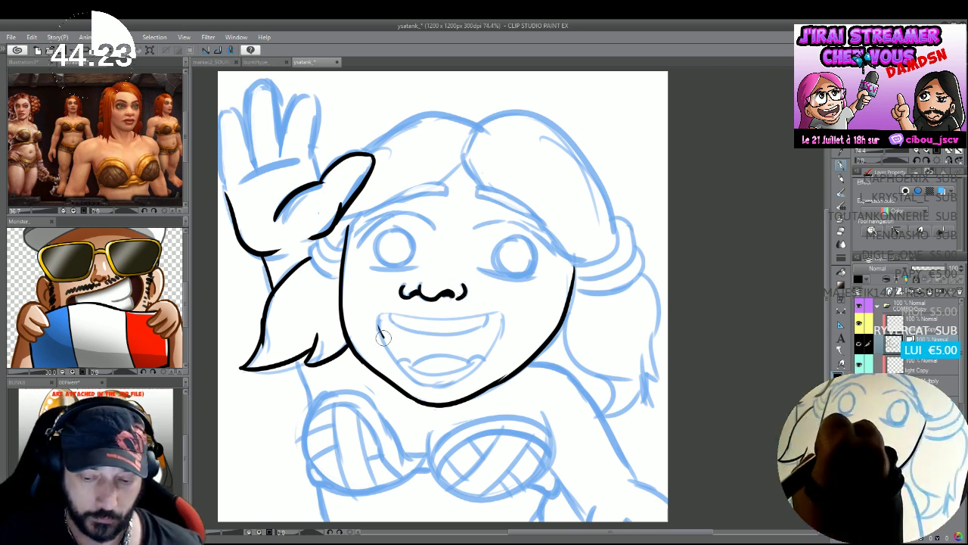
# Ink the open laughing mouth with its upper teeth, lower inner line and tongue.
pyautogui.moveTo(383, 338)
pyautogui.mouseDown()
pyautogui.moveTo(428, 382)
pyautogui.moveTo(461, 376)
pyautogui.moveTo(493, 348)
pyautogui.moveTo(503, 321)
pyautogui.moveTo(499, 312)
pyautogui.moveTo(389, 313)
pyautogui.moveTo(382, 338)
pyautogui.mouseUp()
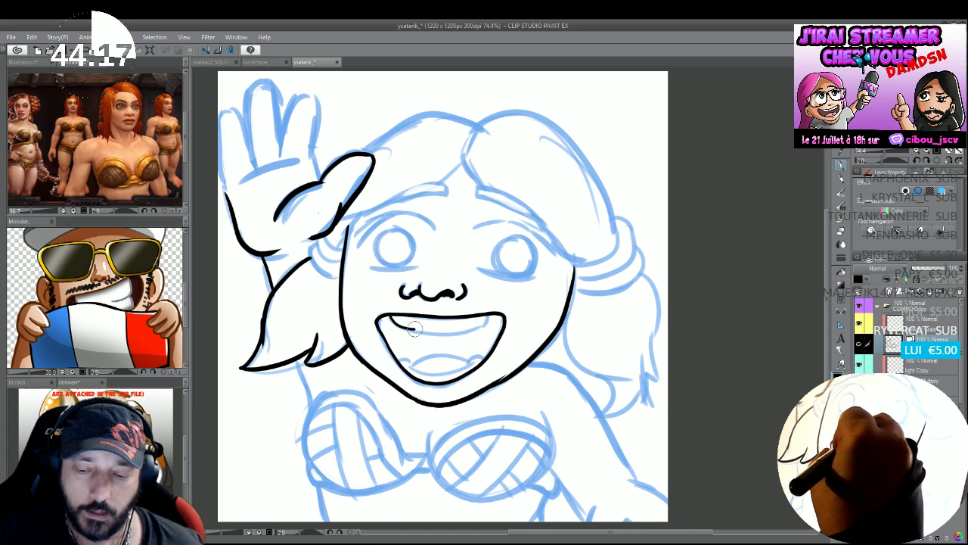
pyautogui.moveTo(412, 327); pyautogui.dragTo(479, 324)
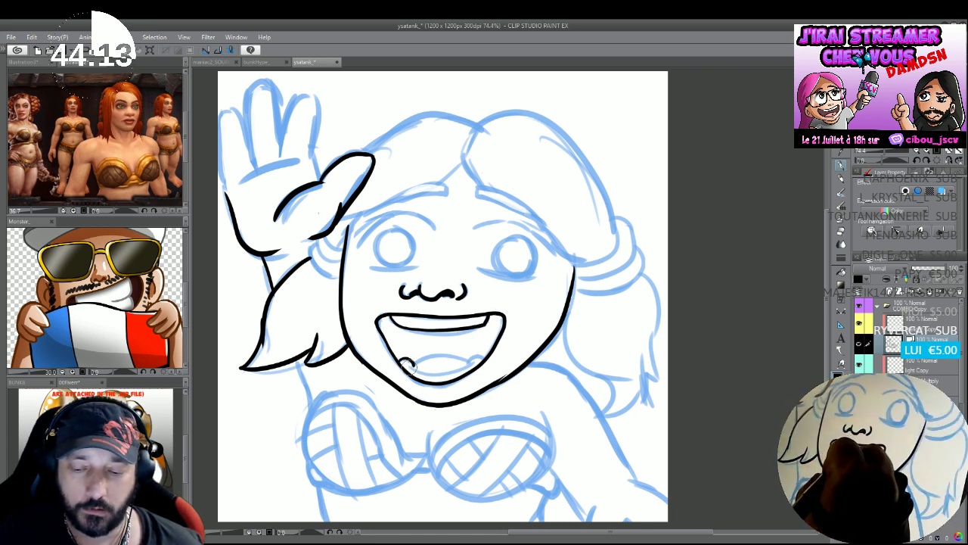
pyautogui.moveTo(409, 366)
pyautogui.mouseDown()
pyautogui.moveTo(429, 373)
pyautogui.moveTo(469, 364)
pyautogui.mouseUp()
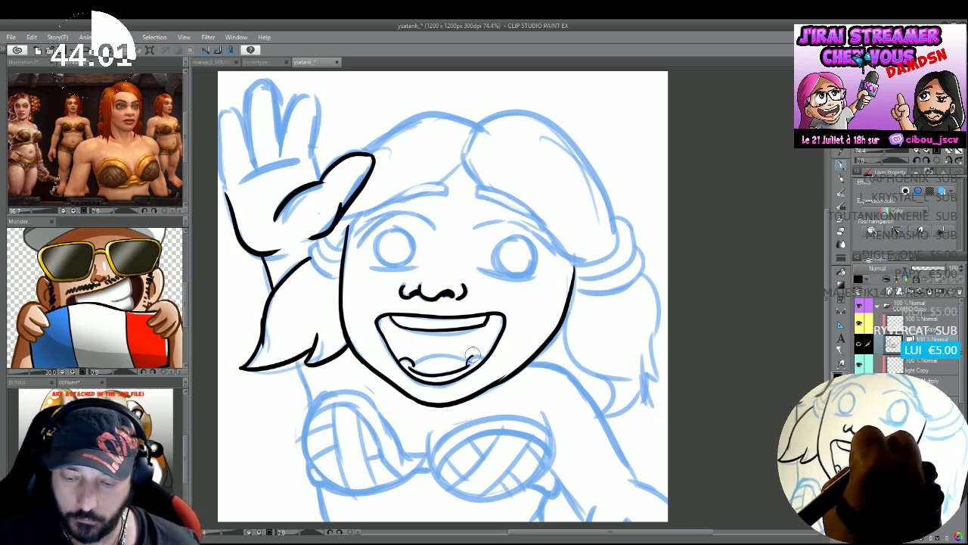
pyautogui.moveTo(469, 362); pyautogui.dragTo(406, 364)
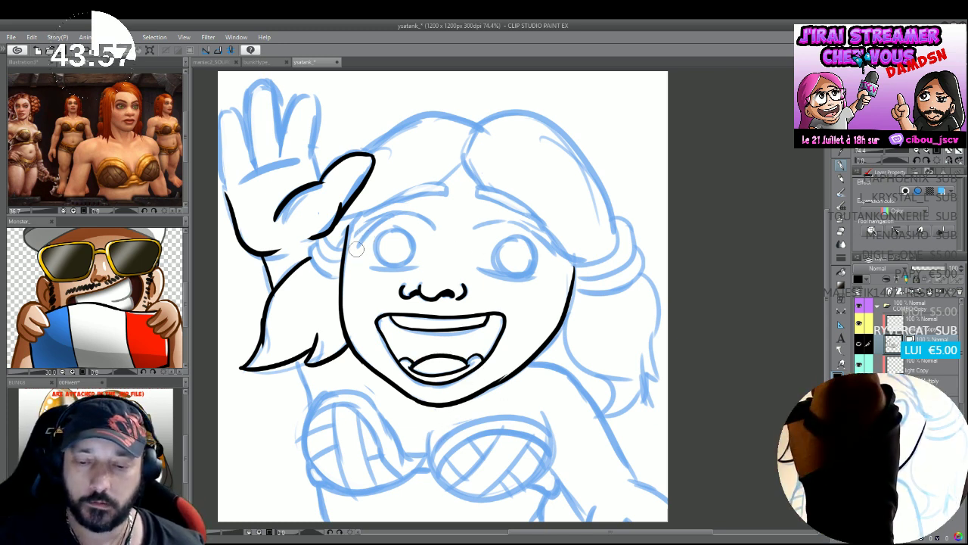
# Ink both eyes with arched upper lines, short lower lid lines and round irises.
pyautogui.moveTo(355, 248)
pyautogui.mouseDown()
pyautogui.moveTo(383, 219)
pyautogui.moveTo(434, 226)
pyautogui.mouseUp()
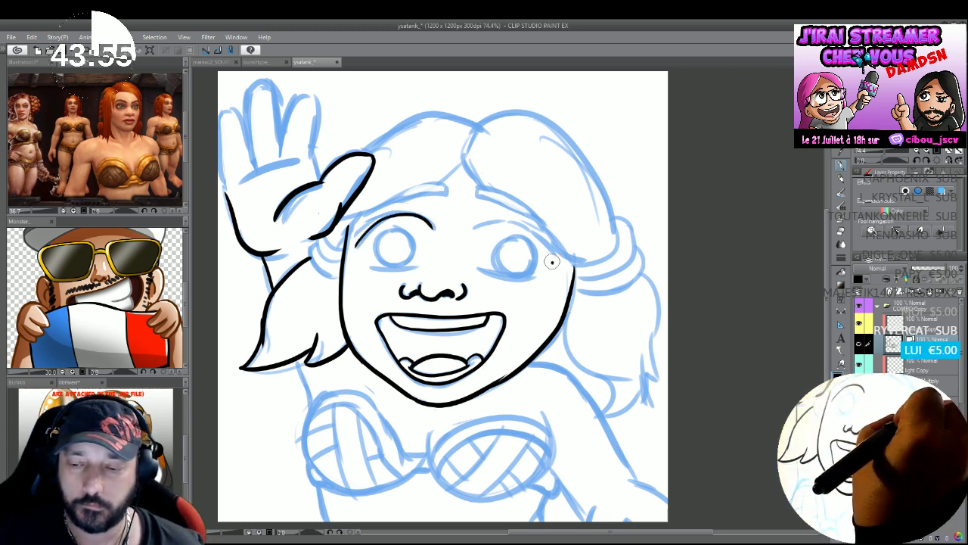
pyautogui.moveTo(552, 261); pyautogui.dragTo(476, 231)
pyautogui.moveTo(476, 270); pyautogui.dragTo(539, 281)
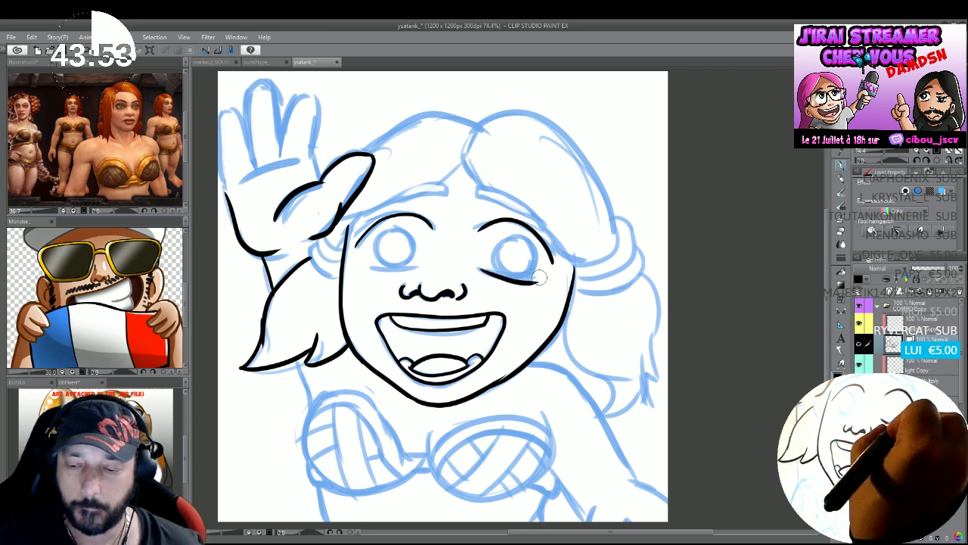
pyautogui.moveTo(366, 269)
pyautogui.mouseDown()
pyautogui.moveTo(416, 264)
pyautogui.moveTo(406, 232)
pyautogui.moveTo(392, 228)
pyautogui.moveTo(377, 251)
pyautogui.moveTo(407, 261)
pyautogui.moveTo(406, 230)
pyautogui.moveTo(387, 246)
pyautogui.moveTo(376, 240)
pyautogui.moveTo(389, 264)
pyautogui.moveTo(410, 244)
pyautogui.moveTo(379, 231)
pyautogui.moveTo(416, 248)
pyautogui.moveTo(377, 253)
pyautogui.moveTo(408, 263)
pyautogui.moveTo(405, 226)
pyautogui.mouseUp()
pyautogui.hotkey('ctrl', 'z')
pyautogui.hotkey('ctrl', 'z')
pyautogui.moveTo(392, 223); pyautogui.dragTo(408, 236)
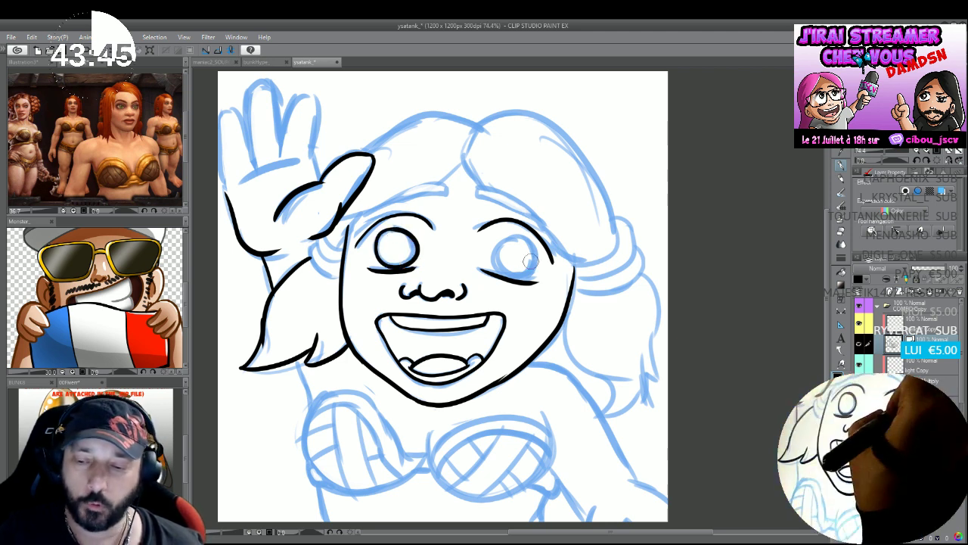
pyautogui.moveTo(534, 243)
pyautogui.mouseDown()
pyautogui.moveTo(509, 236)
pyautogui.moveTo(496, 268)
pyautogui.moveTo(533, 262)
pyautogui.moveTo(502, 236)
pyautogui.mouseUp()
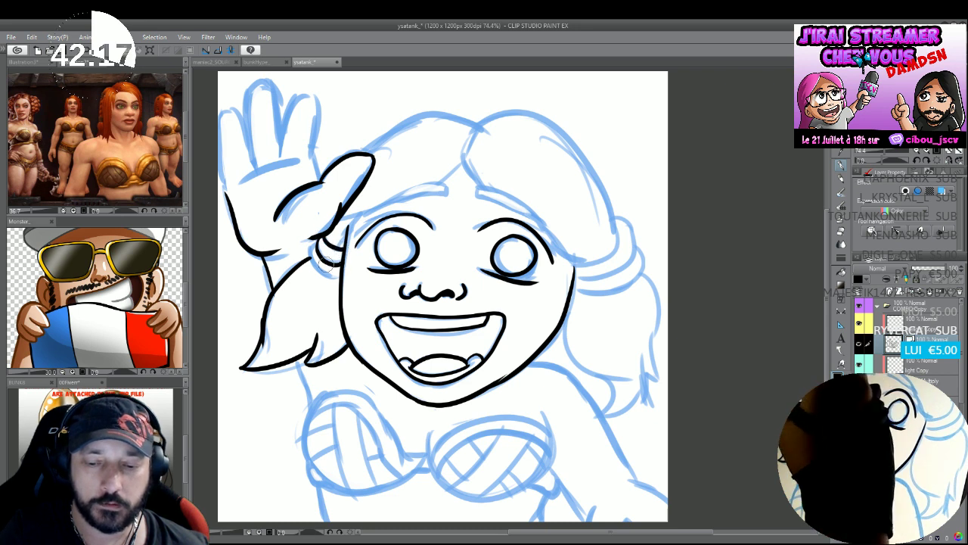
# Ink the curved hair ties on both sides of the head.
pyautogui.moveTo(321, 238)
pyautogui.mouseDown()
pyautogui.moveTo(311, 261)
pyautogui.moveTo(333, 278)
pyautogui.moveTo(344, 265)
pyautogui.mouseUp()
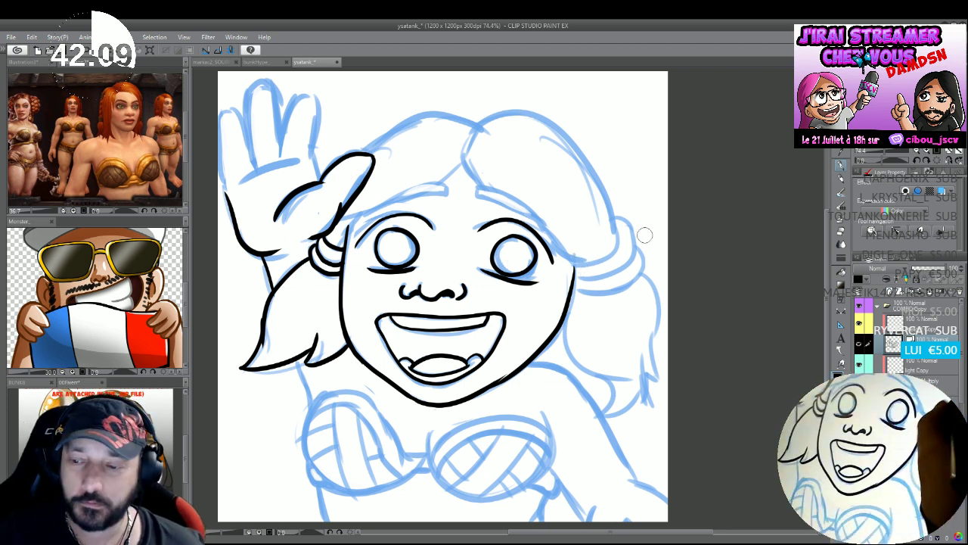
pyautogui.moveTo(614, 217)
pyautogui.mouseDown()
pyautogui.moveTo(634, 227)
pyautogui.moveTo(597, 275)
pyautogui.moveTo(579, 265)
pyautogui.mouseUp()
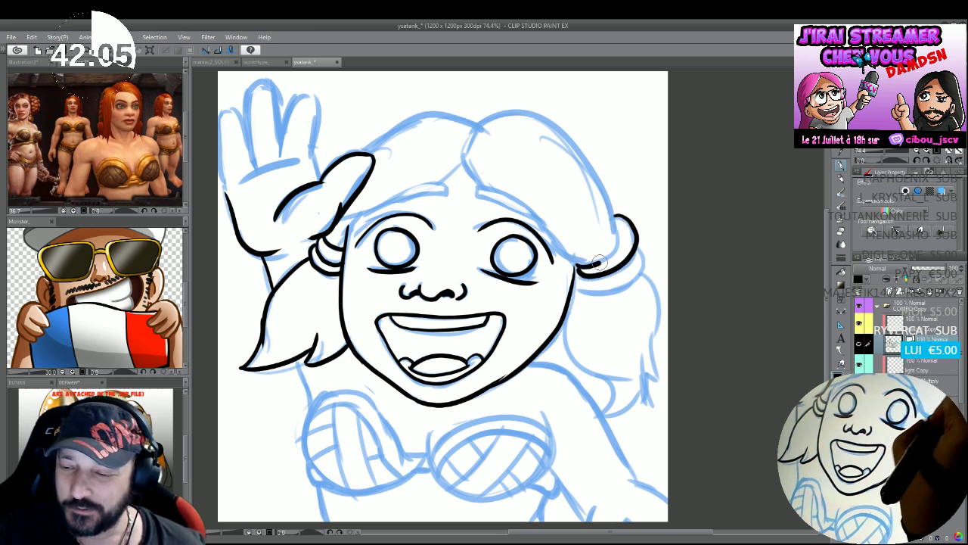
pyautogui.moveTo(616, 216)
pyautogui.mouseDown()
pyautogui.moveTo(583, 291)
pyautogui.moveTo(620, 286)
pyautogui.moveTo(637, 239)
pyautogui.moveTo(630, 286)
pyautogui.moveTo(581, 295)
pyautogui.moveTo(573, 273)
pyautogui.moveTo(604, 294)
pyautogui.moveTo(641, 241)
pyautogui.mouseUp()
pyautogui.hotkey('ctrl', 'z')
pyautogui.hotkey('ctrl', 'z')
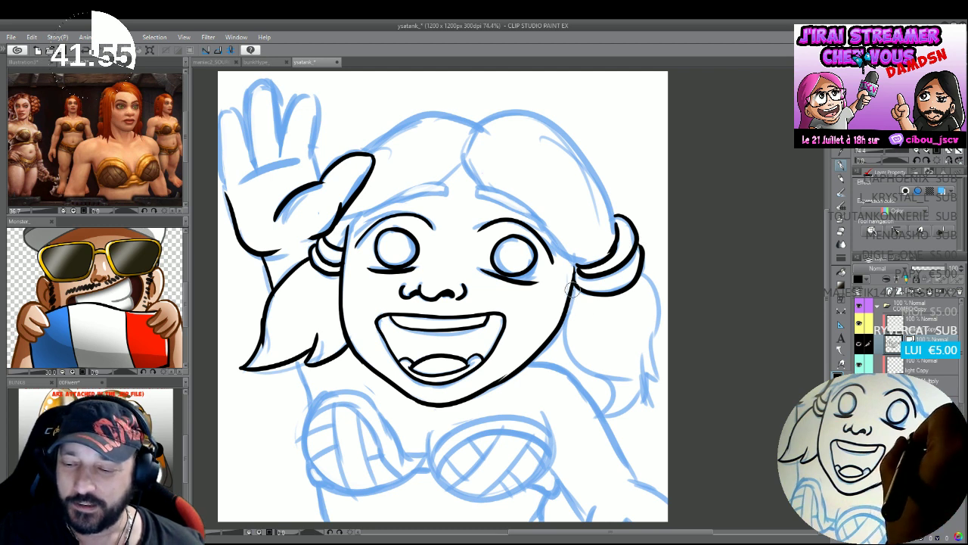
# Ink the pigtail above the lowered arm, from its inner curve through the jagged tips to the outer edge.
pyautogui.moveTo(569, 289)
pyautogui.mouseDown()
pyautogui.moveTo(566, 343)
pyautogui.moveTo(601, 375)
pyautogui.moveTo(606, 410)
pyautogui.moveTo(611, 379)
pyautogui.moveTo(606, 405)
pyautogui.mouseUp()
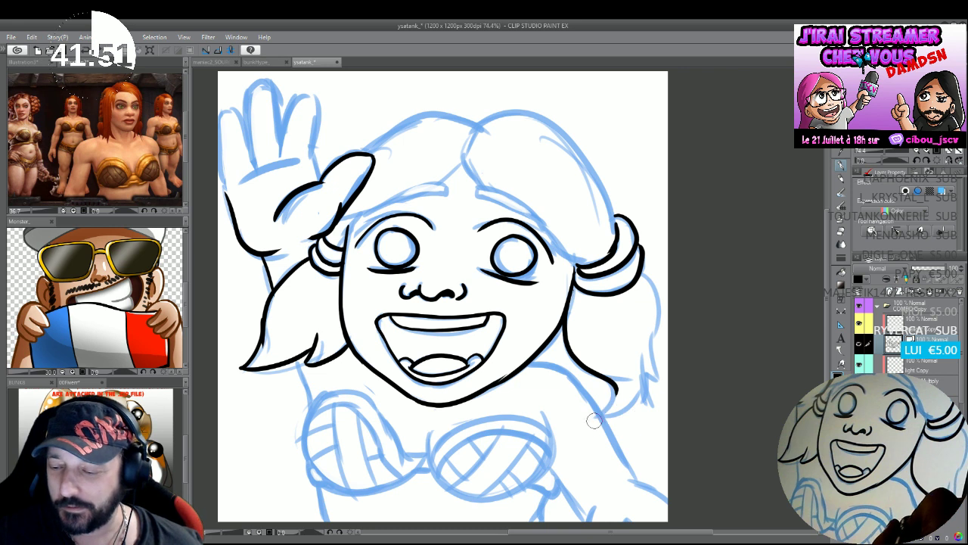
pyautogui.moveTo(613, 376)
pyautogui.mouseDown()
pyautogui.moveTo(596, 414)
pyautogui.moveTo(622, 410)
pyautogui.moveTo(642, 372)
pyautogui.moveTo(650, 405)
pyautogui.mouseUp()
pyautogui.moveTo(643, 367); pyautogui.dragTo(649, 400)
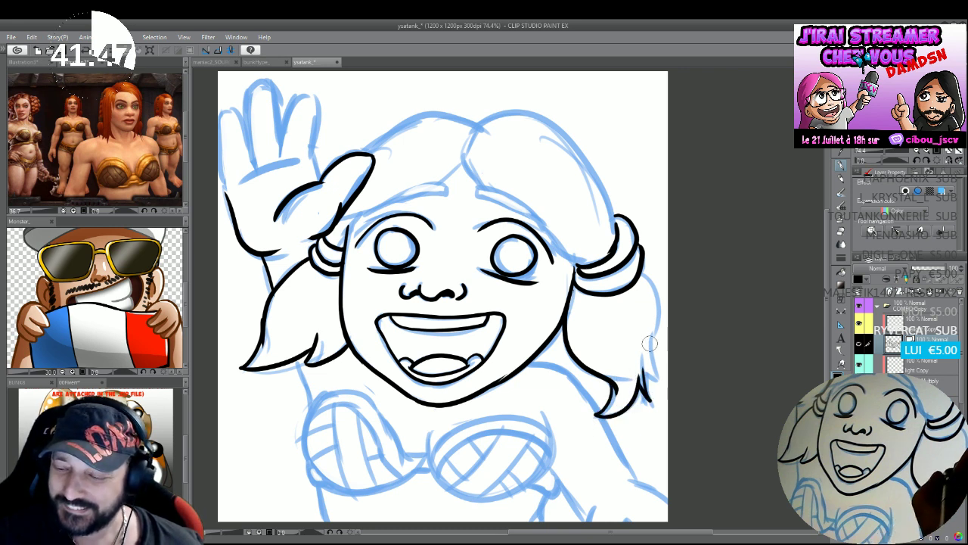
pyautogui.moveTo(650, 344); pyautogui.dragTo(657, 383)
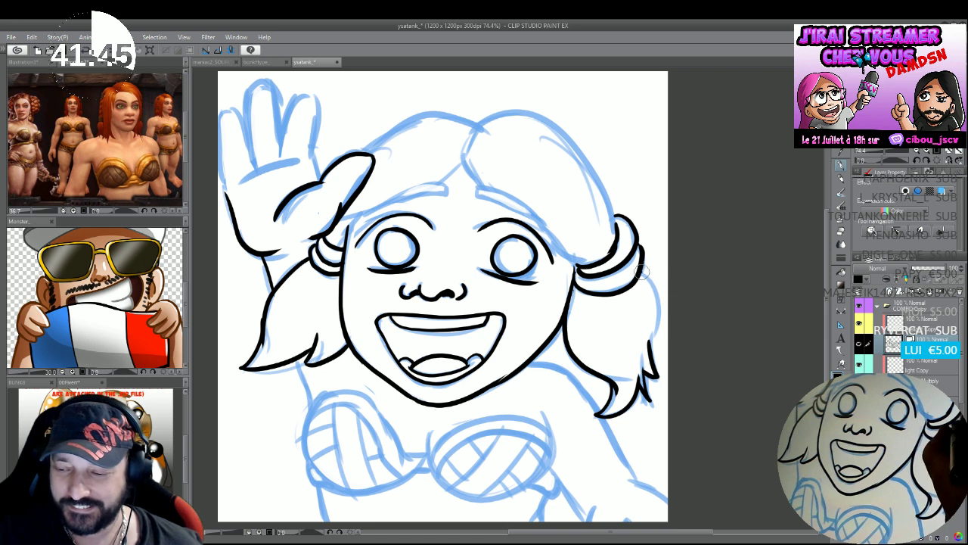
pyautogui.moveTo(641, 271)
pyautogui.mouseDown()
pyautogui.moveTo(654, 290)
pyautogui.moveTo(646, 349)
pyautogui.mouseUp()
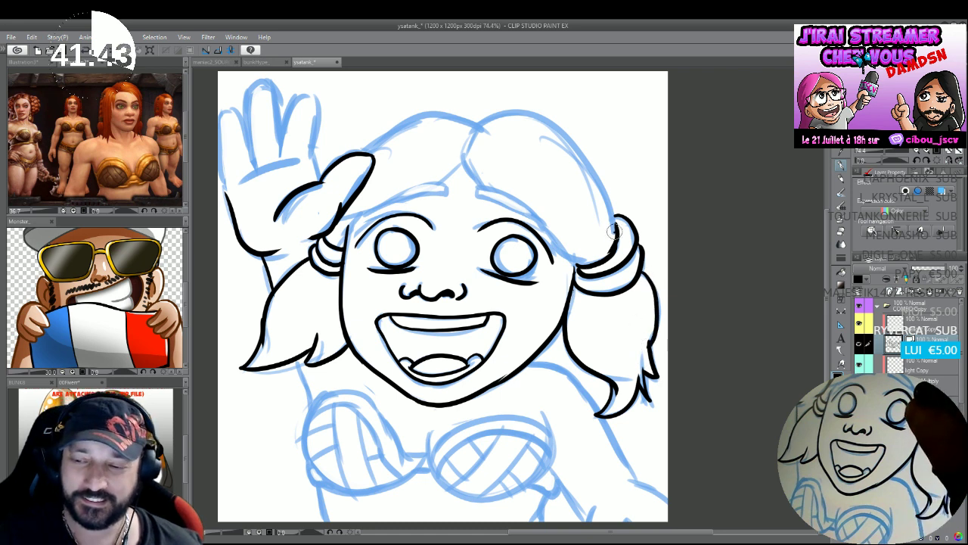
# Ink the outer contour of the hair on top of the head and the parted hairline across the forehead.
pyautogui.moveTo(614, 231)
pyautogui.mouseDown()
pyautogui.moveTo(592, 147)
pyautogui.moveTo(509, 112)
pyautogui.moveTo(416, 118)
pyautogui.moveTo(370, 148)
pyautogui.mouseUp()
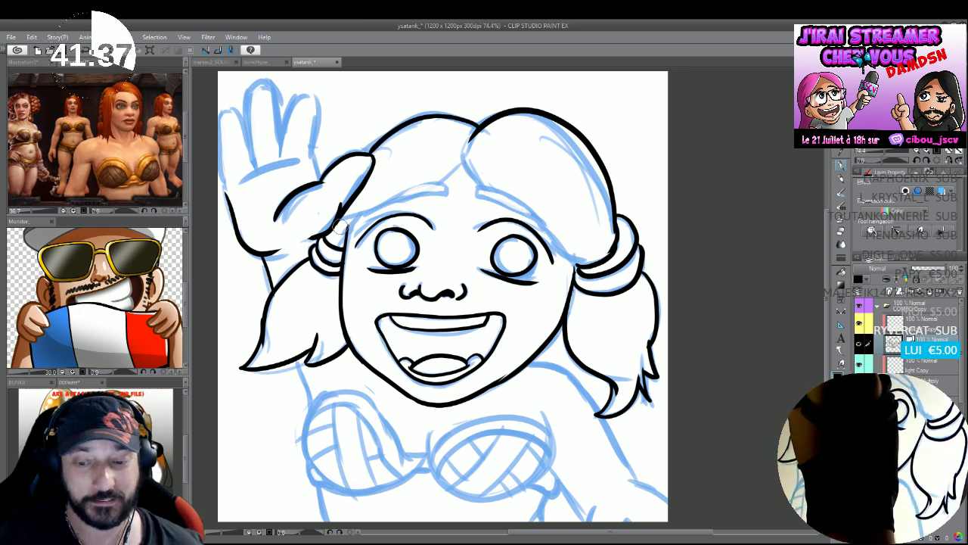
pyautogui.moveTo(340, 225)
pyautogui.mouseDown()
pyautogui.moveTo(459, 160)
pyautogui.moveTo(525, 217)
pyautogui.moveTo(560, 228)
pyautogui.mouseUp()
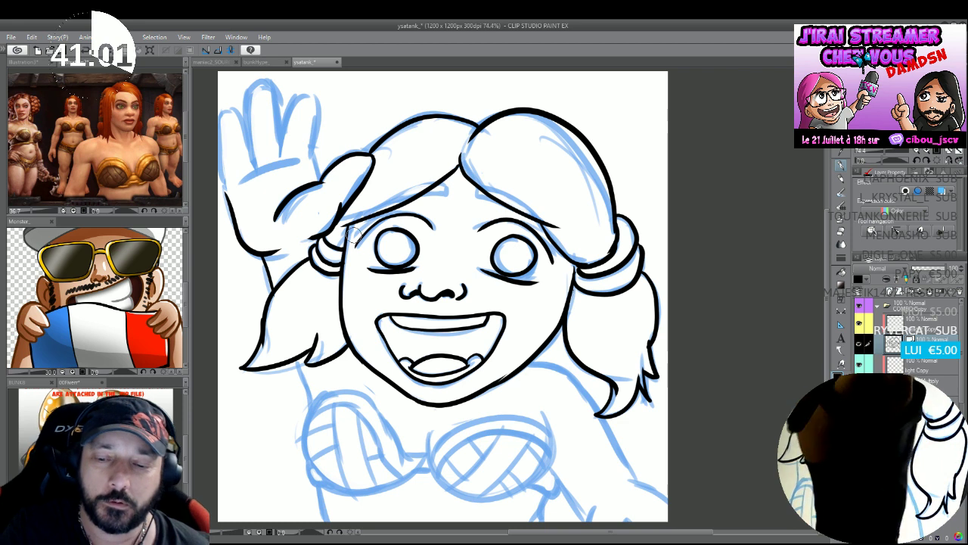
# Ink both eyebrows as tapered, slanted shapes over the sketch beneath the parted hairline.
pyautogui.moveTo(384, 204)
pyautogui.mouseDown()
pyautogui.moveTo(447, 186)
pyautogui.moveTo(442, 195)
pyautogui.moveTo(375, 203)
pyautogui.mouseUp()
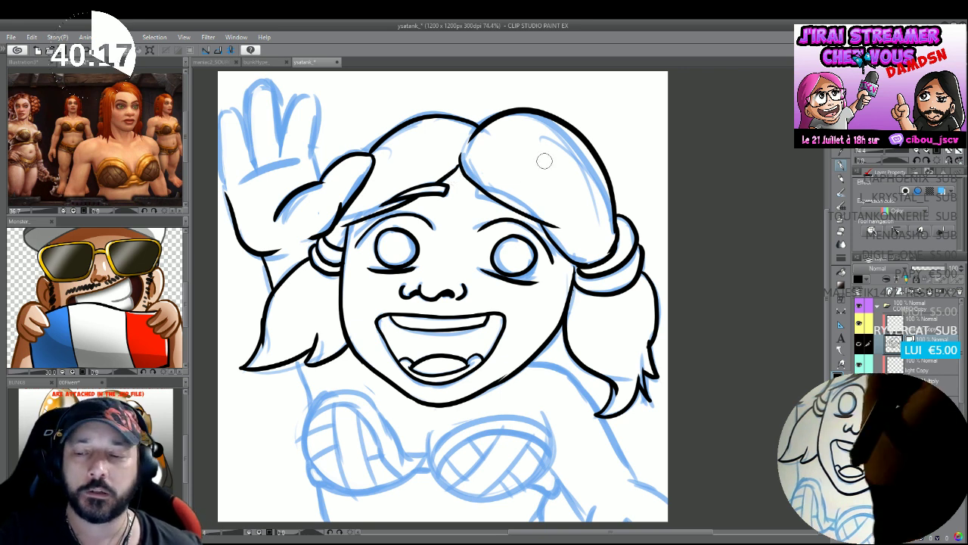
pyautogui.moveTo(538, 220)
pyautogui.mouseDown()
pyautogui.moveTo(470, 189)
pyautogui.moveTo(536, 224)
pyautogui.mouseUp()
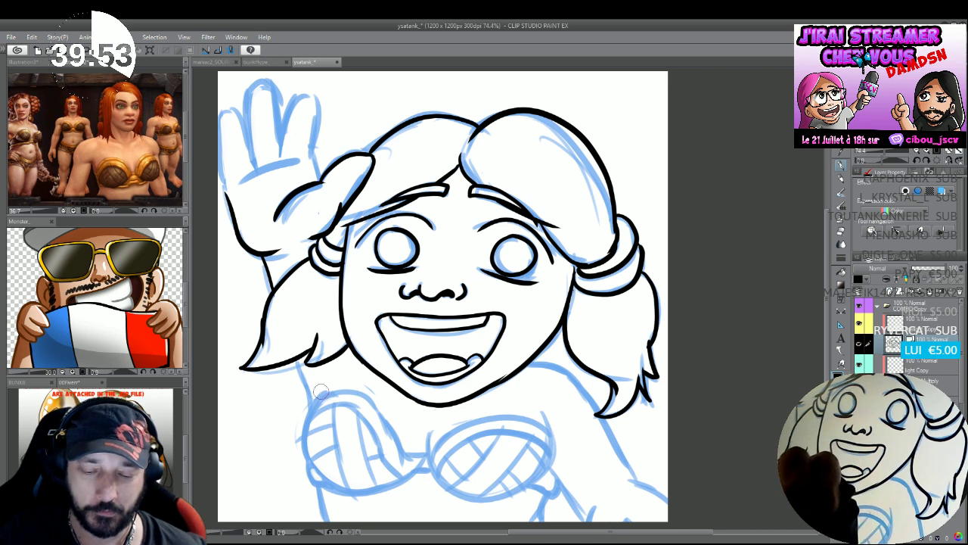
# Ink the bra cup on the raised-hand side with its centre connector, plus the torso side lines above and below it.
pyautogui.moveTo(321, 390)
pyautogui.mouseDown()
pyautogui.moveTo(296, 455)
pyautogui.moveTo(378, 496)
pyautogui.moveTo(418, 484)
pyautogui.moveTo(407, 490)
pyautogui.moveTo(419, 466)
pyautogui.moveTo(387, 491)
pyautogui.moveTo(318, 484)
pyautogui.moveTo(313, 415)
pyautogui.moveTo(302, 415)
pyautogui.moveTo(300, 459)
pyautogui.moveTo(342, 497)
pyautogui.moveTo(430, 470)
pyautogui.moveTo(378, 404)
pyautogui.moveTo(321, 399)
pyautogui.mouseUp()
pyautogui.hotkey('ctrl', 'z')
pyautogui.hotkey('ctrl', 'z')
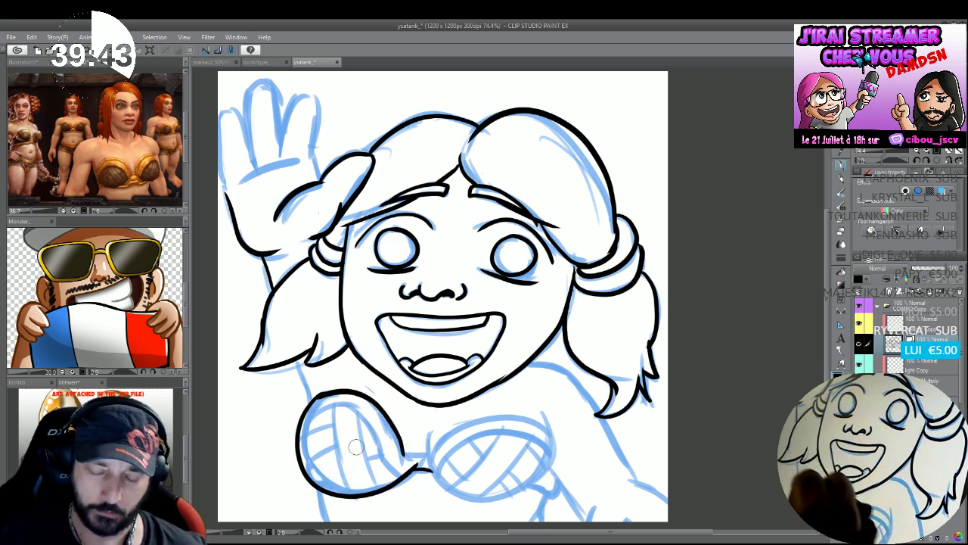
pyautogui.moveTo(403, 448); pyautogui.dragTo(426, 448)
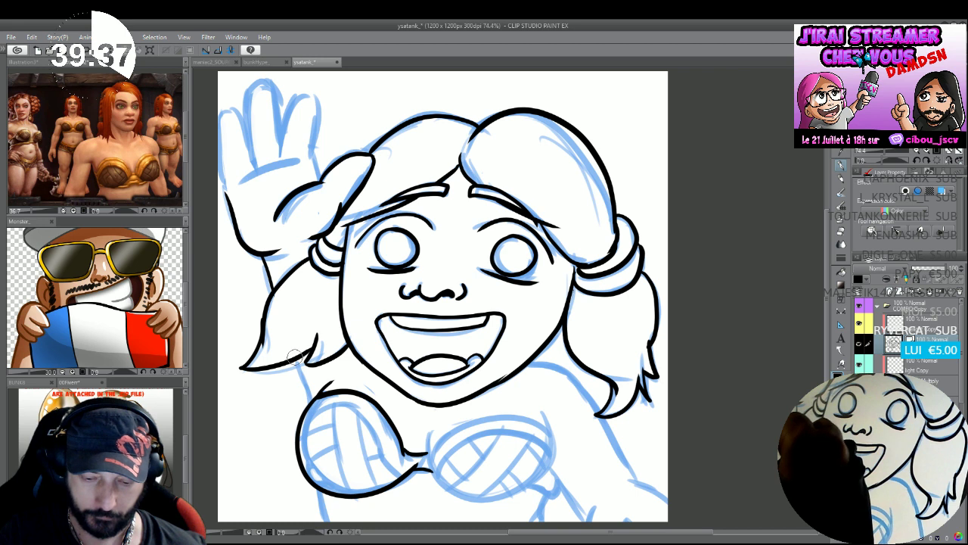
pyautogui.moveTo(295, 357); pyautogui.dragTo(310, 401)
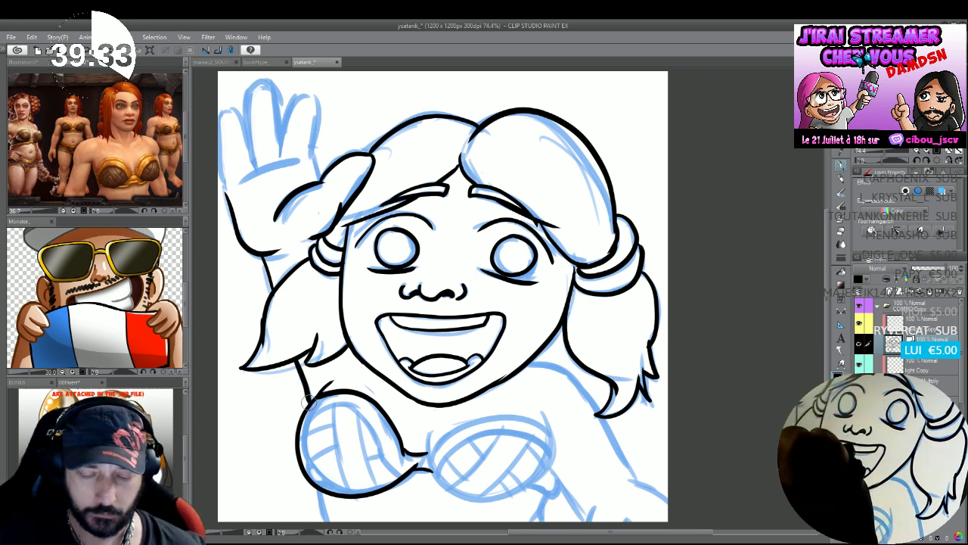
pyautogui.moveTo(315, 481); pyautogui.dragTo(327, 520)
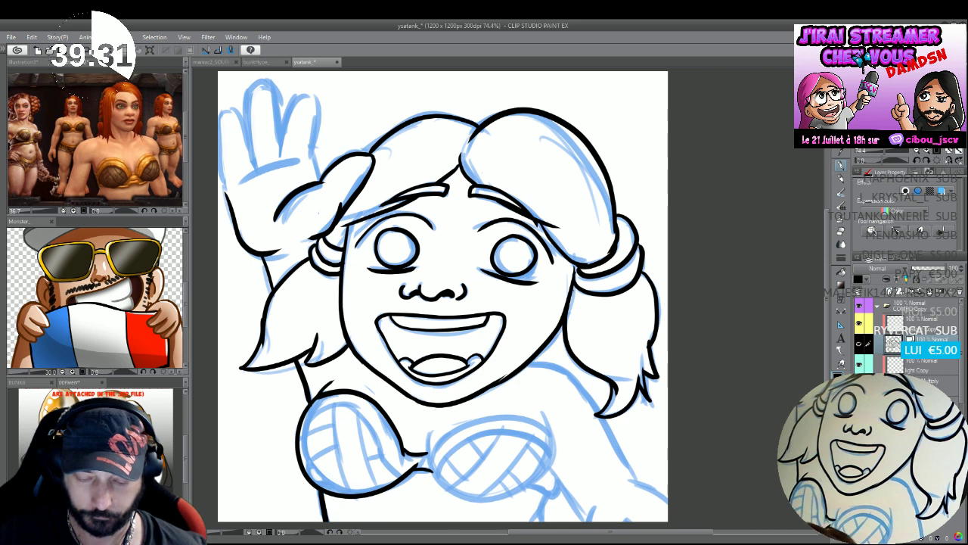
# Ink the cleavage line and the second bra cup, and add rim bands and crossing woven strips inside both cups.
pyautogui.moveTo(428, 427); pyautogui.dragTo(422, 461)
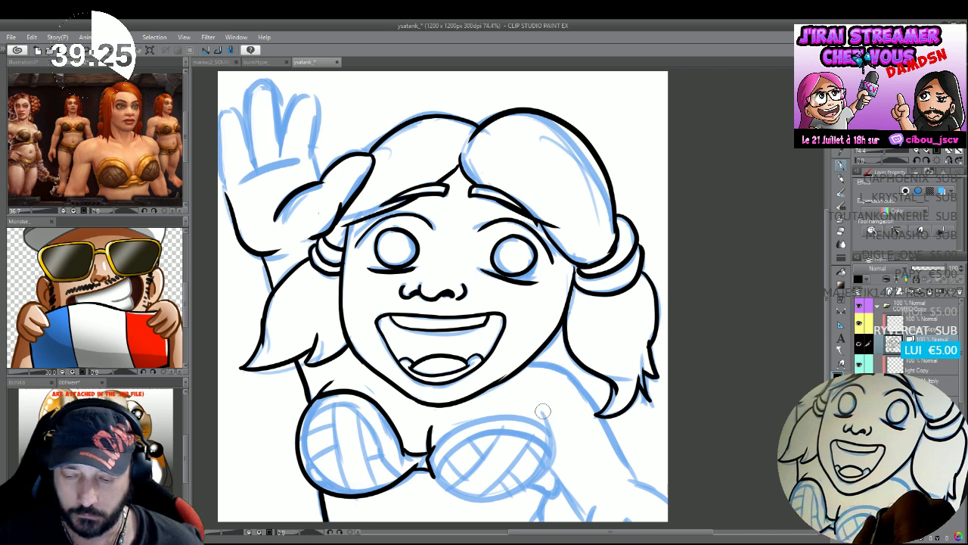
pyautogui.moveTo(543, 411)
pyautogui.mouseDown()
pyautogui.moveTo(556, 436)
pyautogui.moveTo(496, 416)
pyautogui.moveTo(443, 440)
pyautogui.moveTo(439, 467)
pyautogui.moveTo(428, 453)
pyautogui.moveTo(475, 418)
pyautogui.moveTo(517, 415)
pyautogui.moveTo(546, 429)
pyautogui.mouseUp()
pyautogui.hotkey('ctrl', 'z')
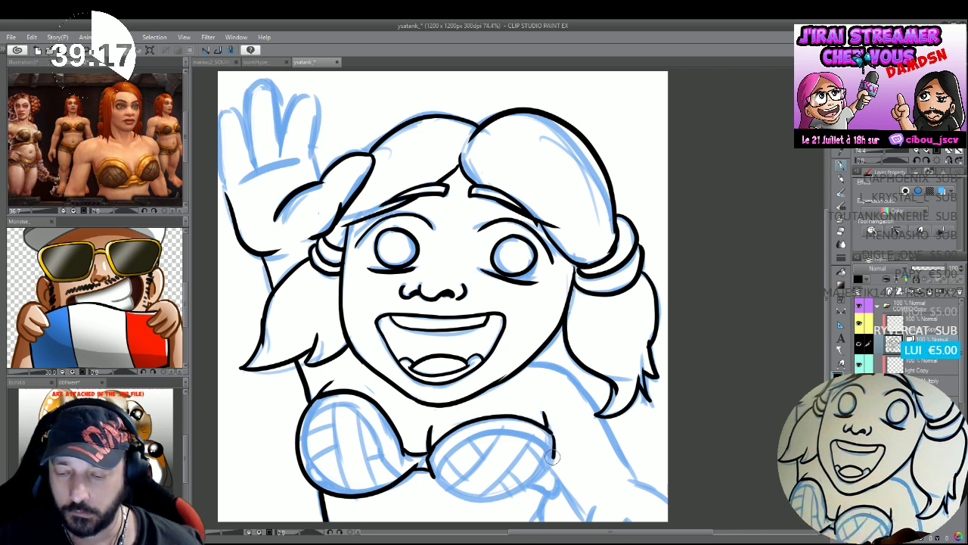
pyautogui.moveTo(554, 457)
pyautogui.mouseDown()
pyautogui.moveTo(476, 437)
pyautogui.moveTo(435, 478)
pyautogui.moveTo(480, 505)
pyautogui.moveTo(545, 482)
pyautogui.moveTo(555, 452)
pyautogui.mouseUp()
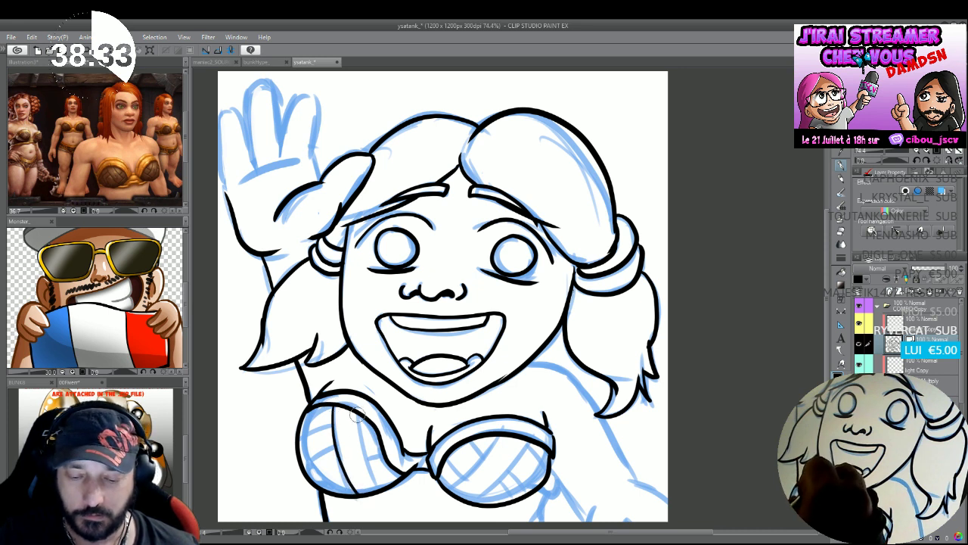
pyautogui.moveTo(356, 413); pyautogui.dragTo(376, 484)
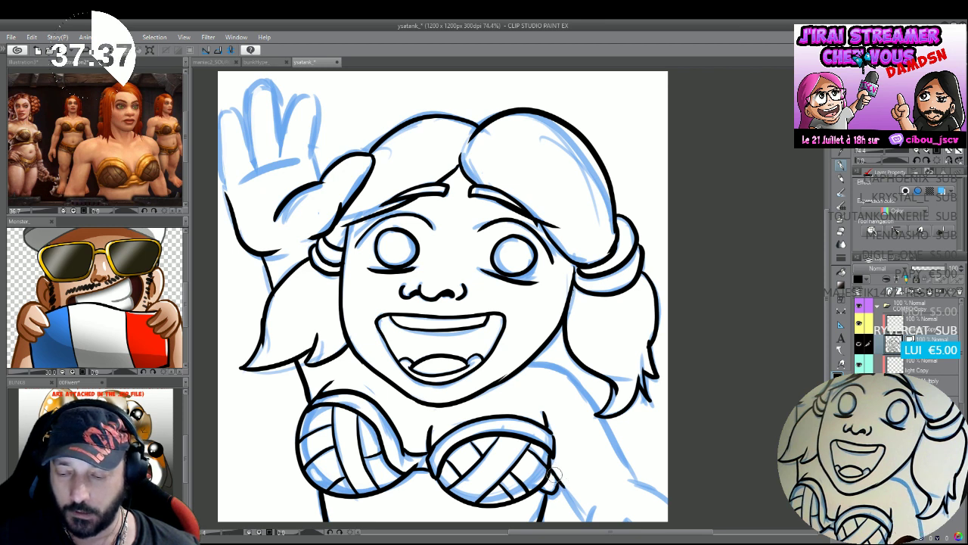
# Ink the lowered arm's inner and outer contours and the raised hand's fingers and palm creases.
pyautogui.moveTo(556, 477); pyautogui.dragTo(589, 521)
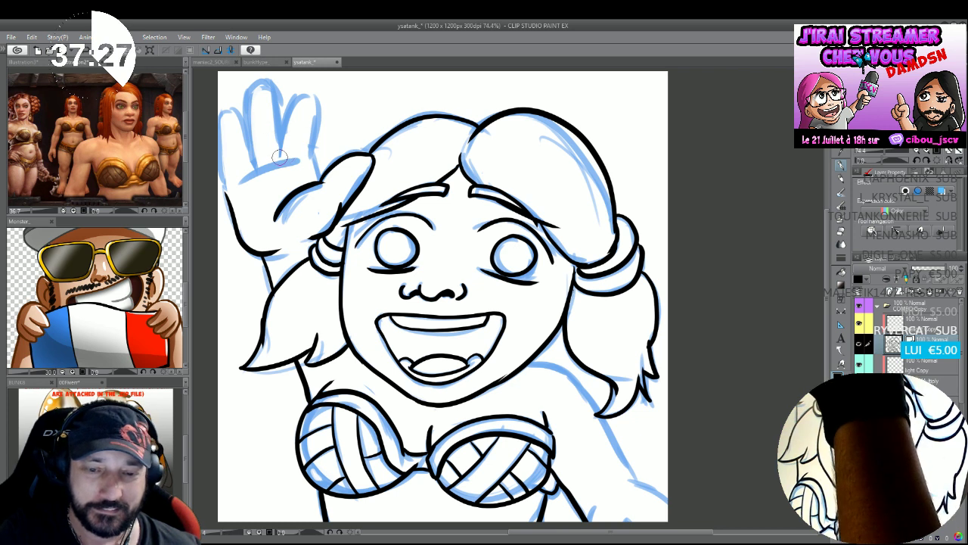
pyautogui.moveTo(279, 156)
pyautogui.mouseDown()
pyautogui.moveTo(296, 100)
pyautogui.moveTo(319, 97)
pyautogui.moveTo(309, 160)
pyautogui.mouseUp()
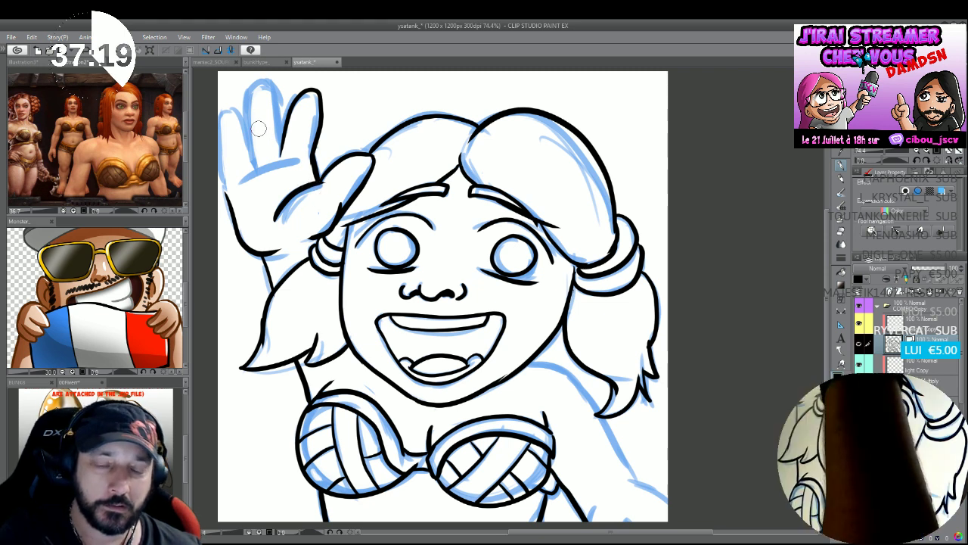
pyautogui.moveTo(255, 157)
pyautogui.mouseDown()
pyautogui.moveTo(244, 89)
pyautogui.moveTo(258, 78)
pyautogui.moveTo(282, 147)
pyautogui.mouseUp()
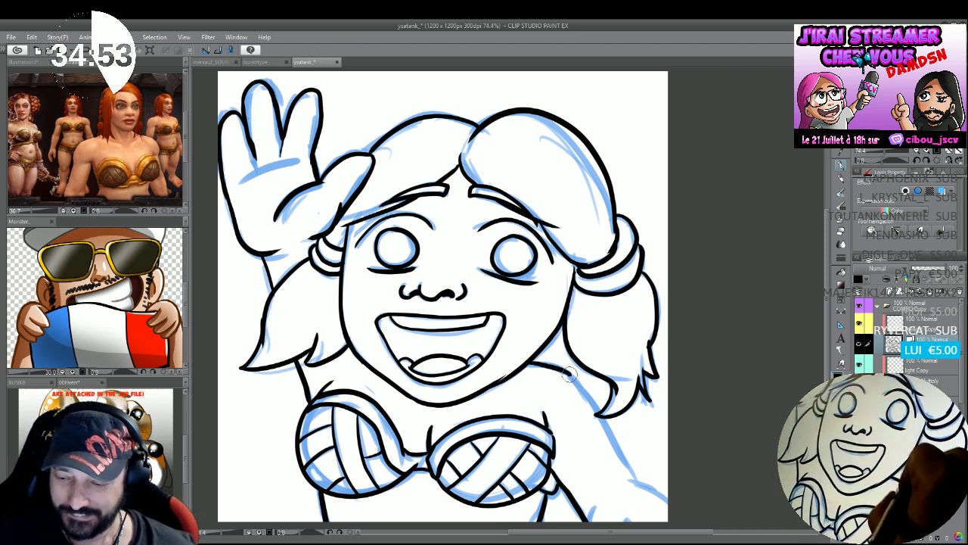
pyautogui.moveTo(596, 414); pyautogui.dragTo(633, 470)
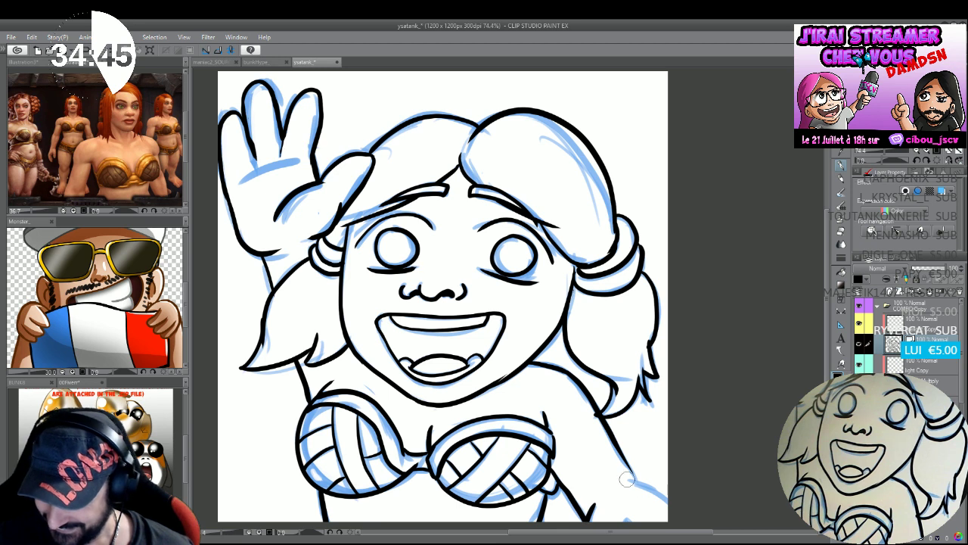
pyautogui.moveTo(626, 479); pyautogui.dragTo(672, 506)
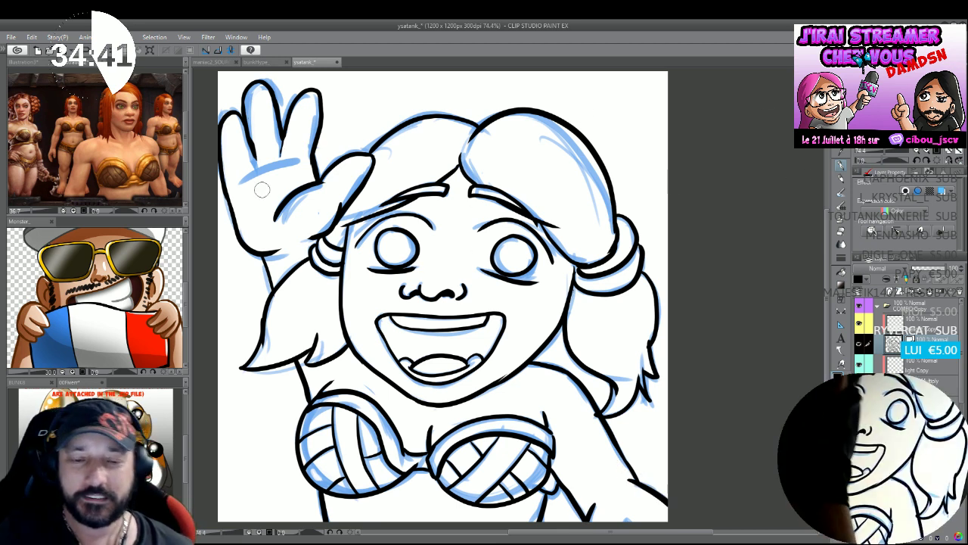
pyautogui.moveTo(249, 186)
pyautogui.mouseDown()
pyautogui.moveTo(233, 174)
pyautogui.moveTo(310, 157)
pyautogui.mouseUp()
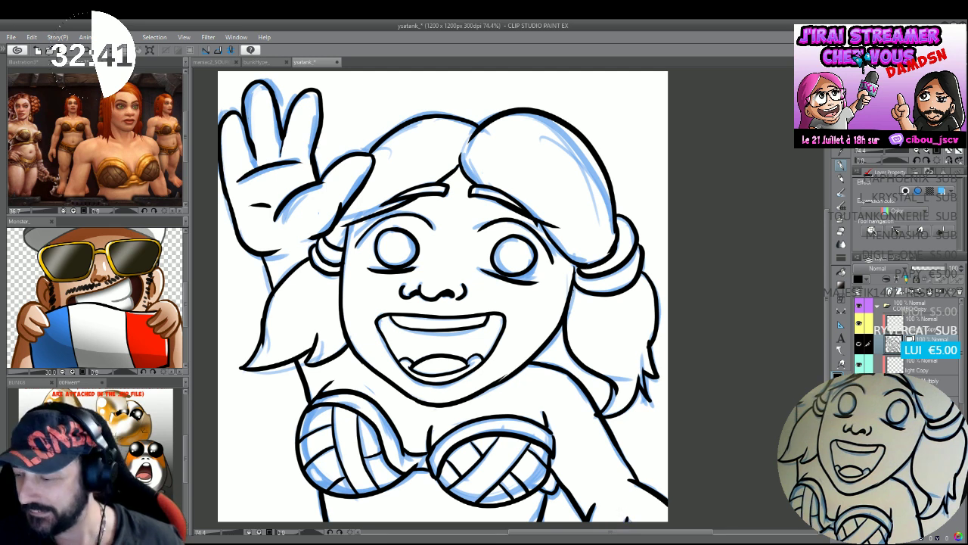
# Hide the blue sketch layer so only the black line art shows.
pyautogui.scroll(-2, 908, 341)
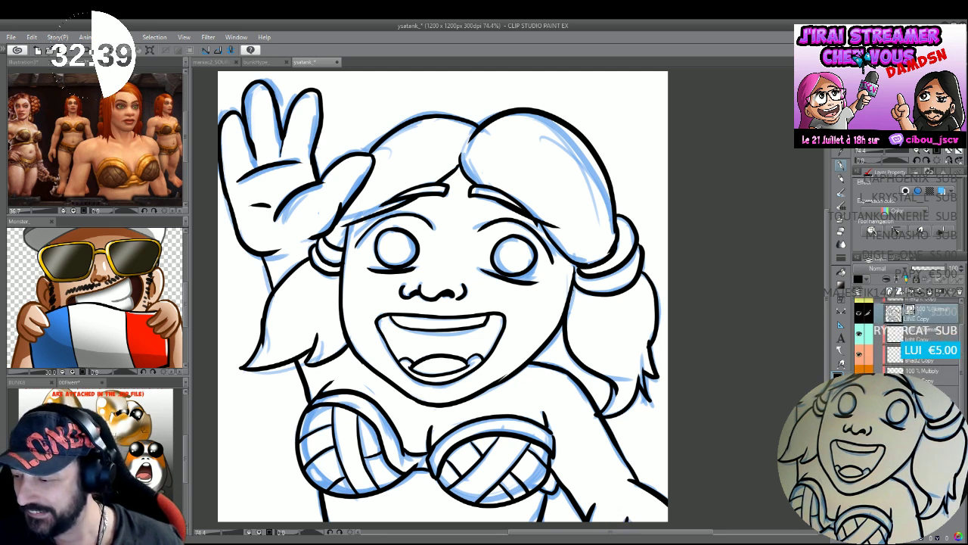
pyautogui.scroll(-2, 961, 404)
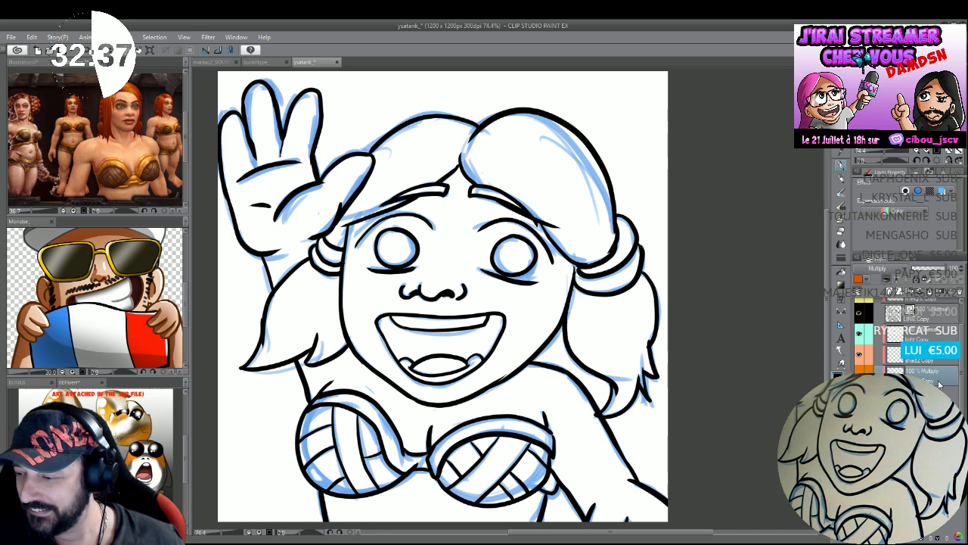
pyautogui.click(858, 304)
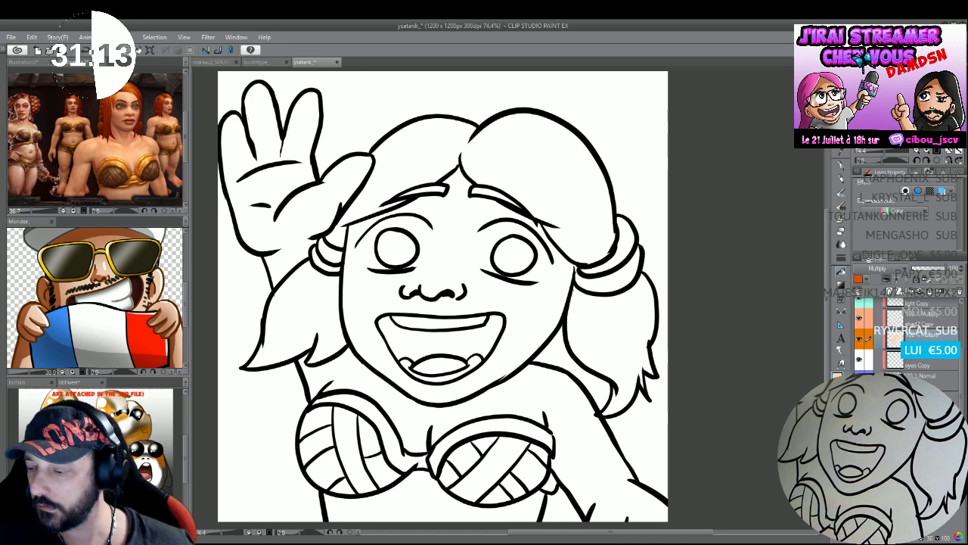
# Fill the chest, arms, belly, raised hand and face with a light peach skin tone on the base colour layer.
pyautogui.click(599, 446)
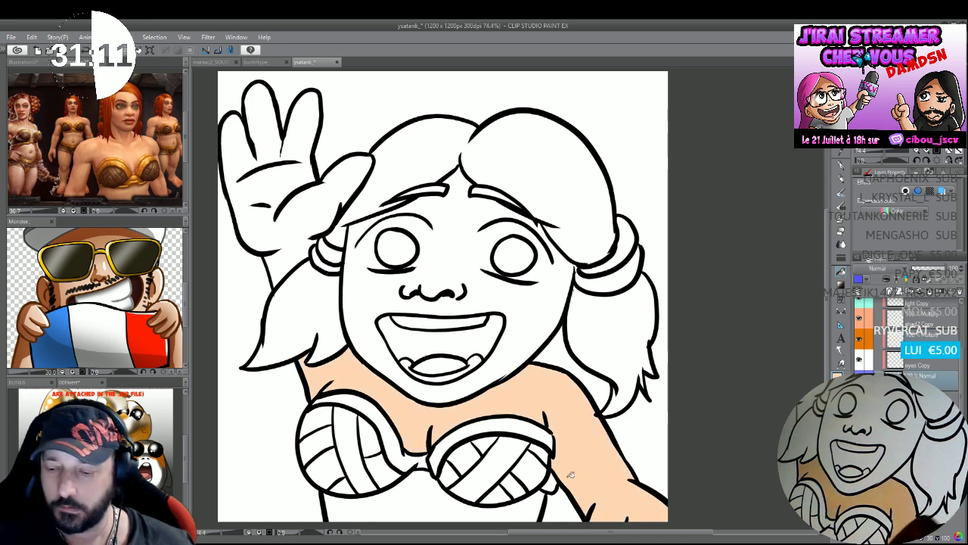
pyautogui.click(570, 475)
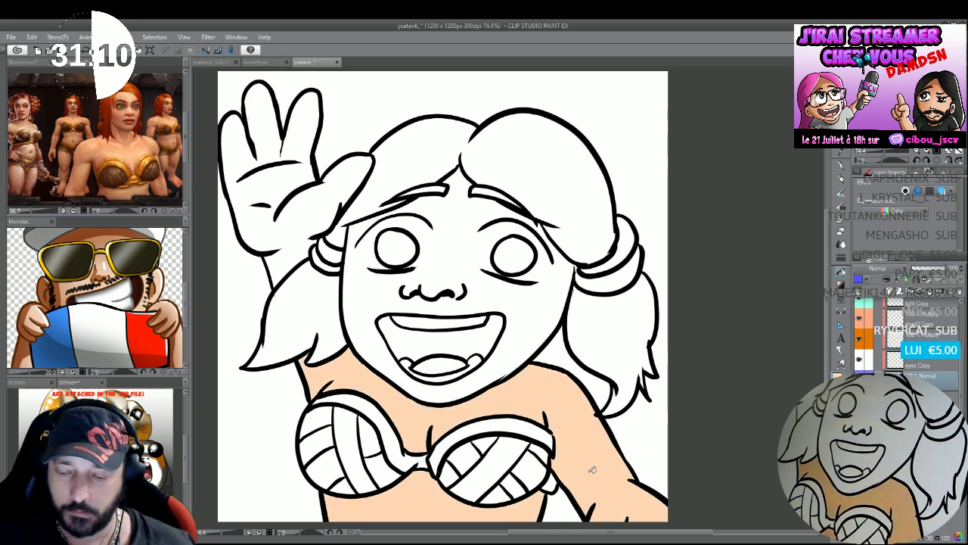
pyautogui.click(304, 255)
pyautogui.click(372, 316)
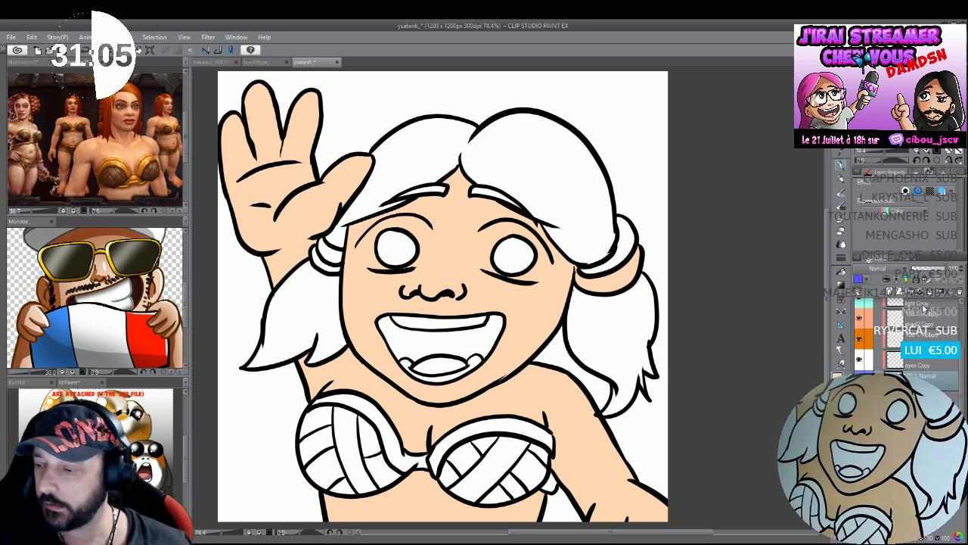
# Fill the bands of the hair ties on both sides of the head with golden yellow on the base colour layer.
pyautogui.click(922, 308)
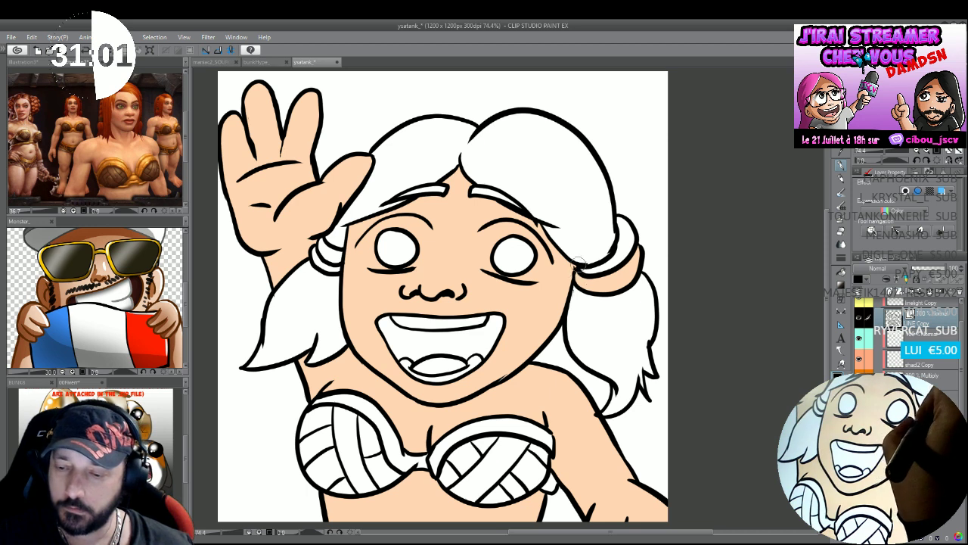
pyautogui.click(919, 317)
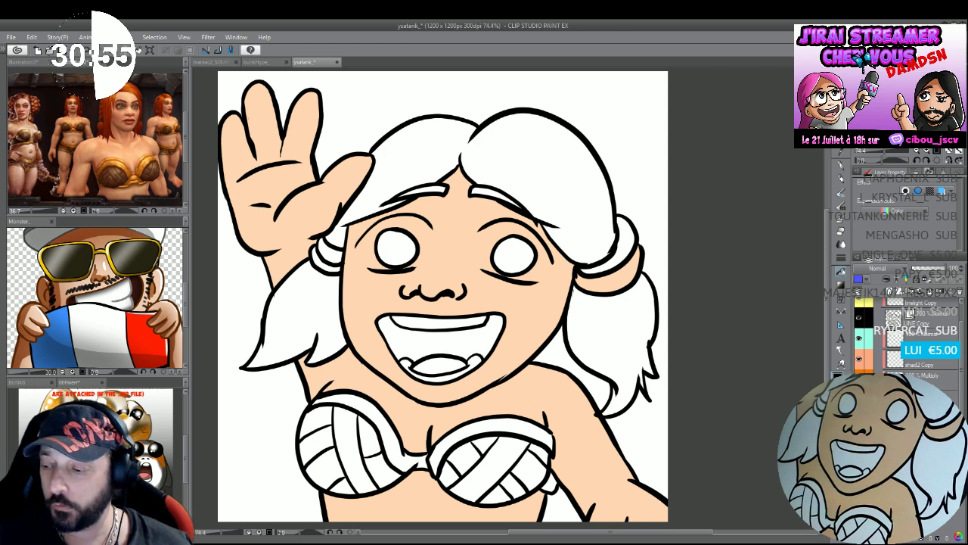
pyautogui.click(609, 277)
pyautogui.click(605, 240)
pyautogui.click(322, 254)
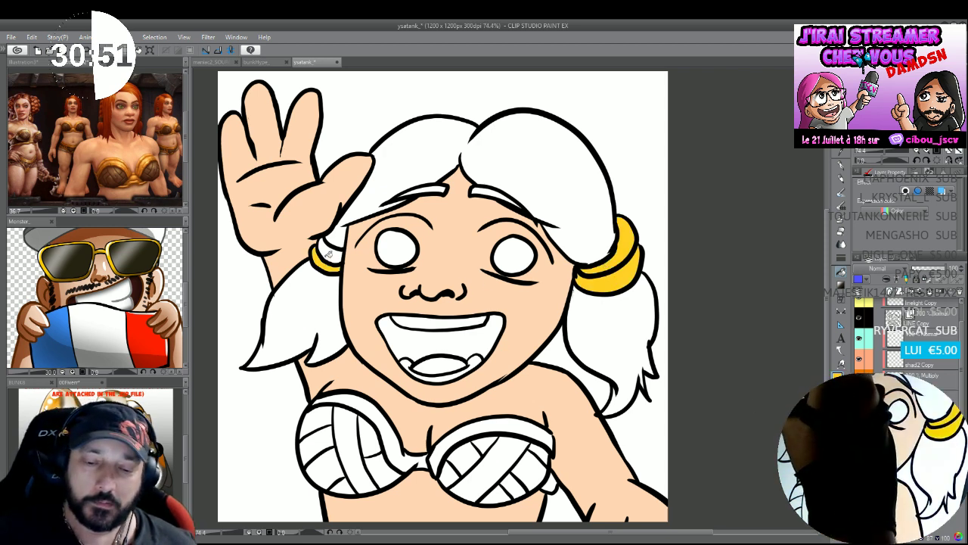
# Fill the bra's rims, centre connector and side strap with golden yellow, and ink the missing strap end under the other cup.
pyautogui.click(391, 457)
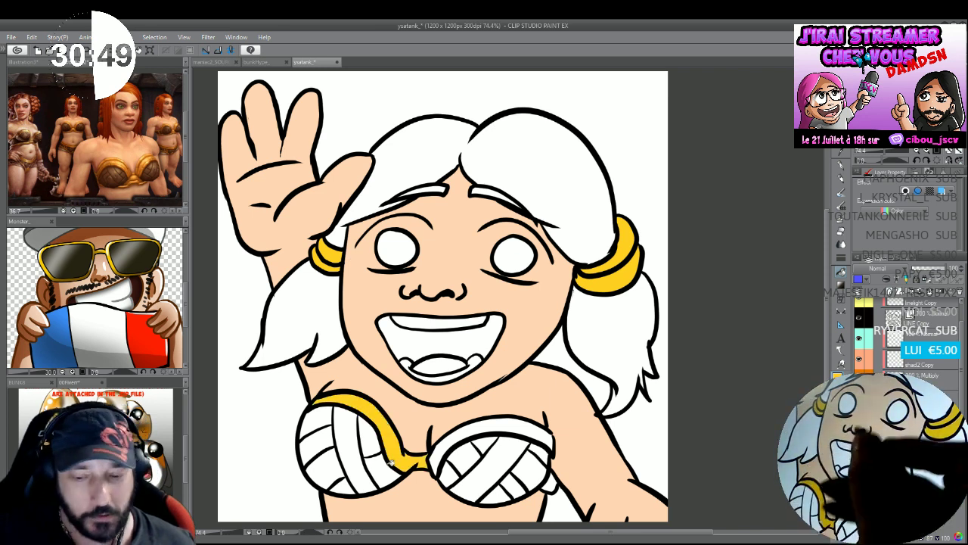
pyautogui.click(440, 449)
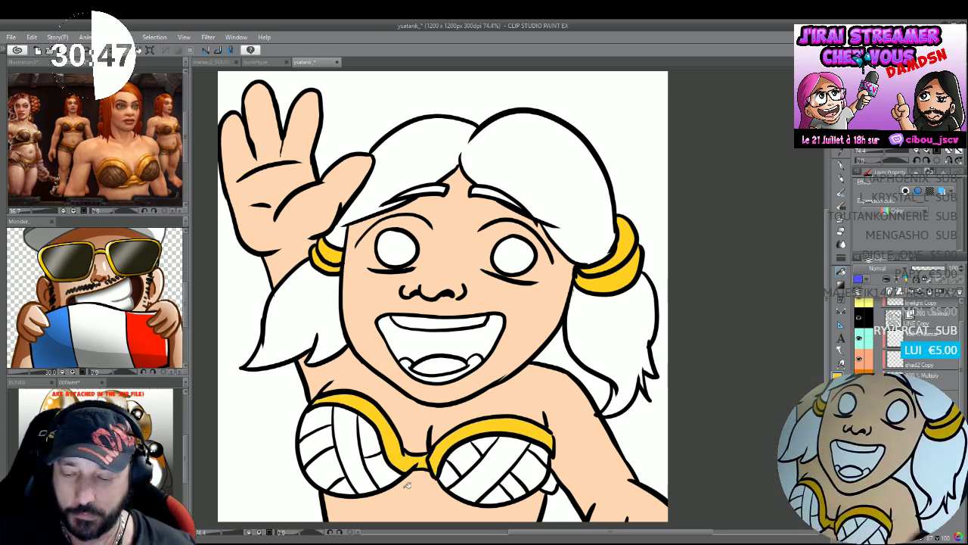
pyautogui.click(550, 481)
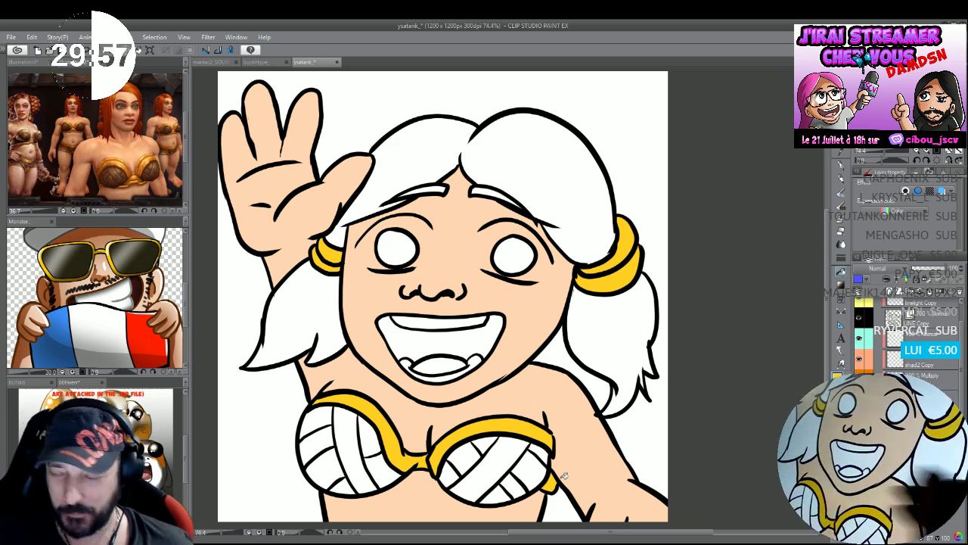
pyautogui.click(842, 245)
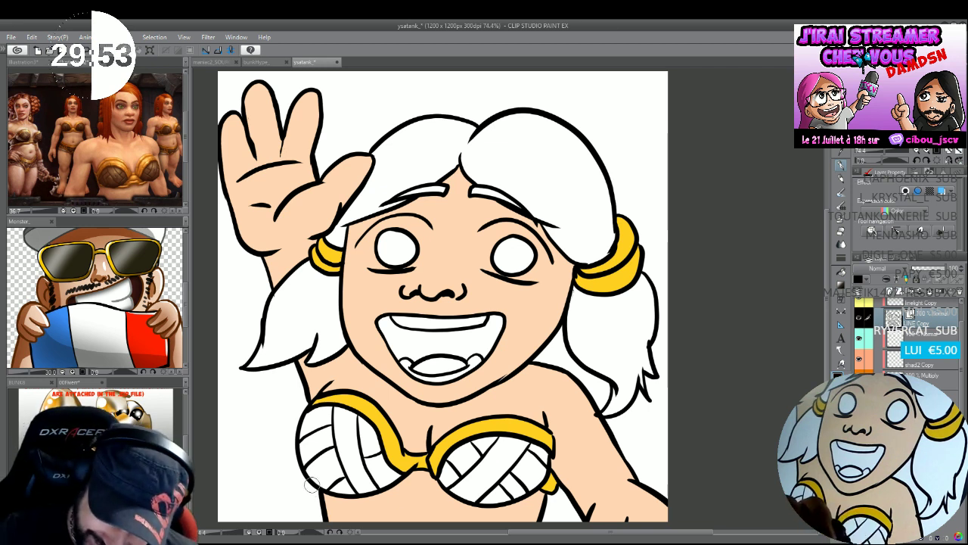
pyautogui.moveTo(311, 478)
pyautogui.mouseDown()
pyautogui.moveTo(314, 496)
pyautogui.moveTo(332, 496)
pyautogui.mouseUp()
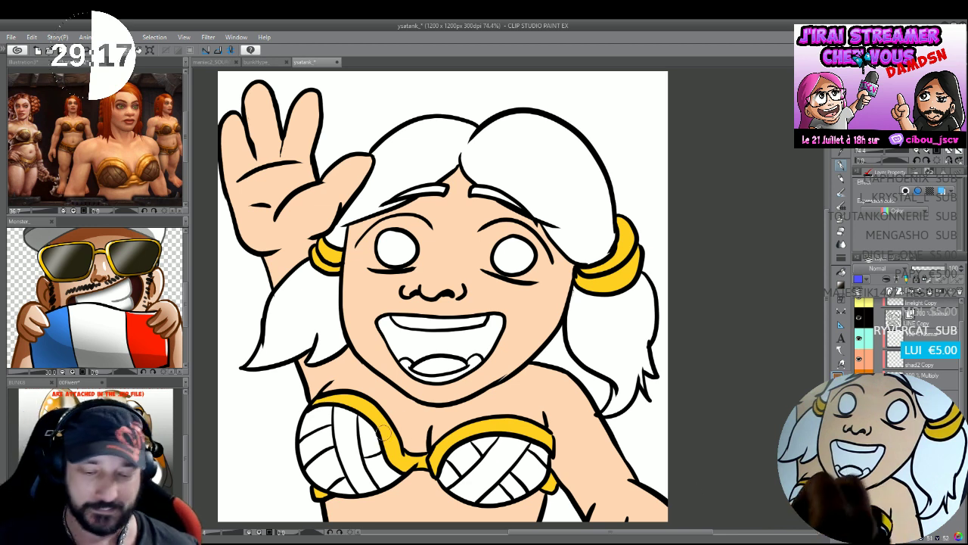
# Fill the woven strips and gaps of both bra cups with brown.
pyautogui.click(844, 274)
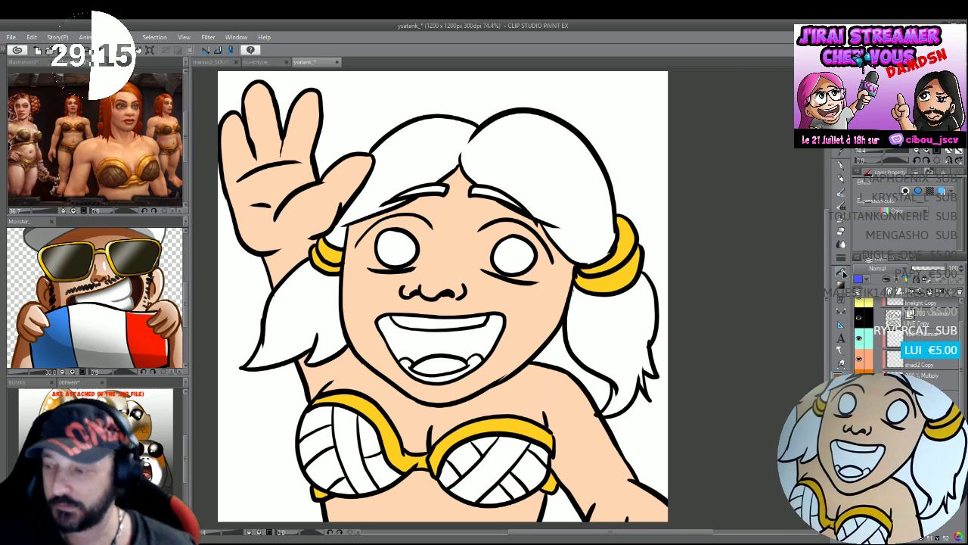
pyautogui.moveTo(355, 412)
pyautogui.mouseDown()
pyautogui.moveTo(342, 484)
pyautogui.moveTo(318, 465)
pyautogui.moveTo(378, 454)
pyautogui.moveTo(310, 446)
pyautogui.moveTo(317, 409)
pyautogui.mouseUp()
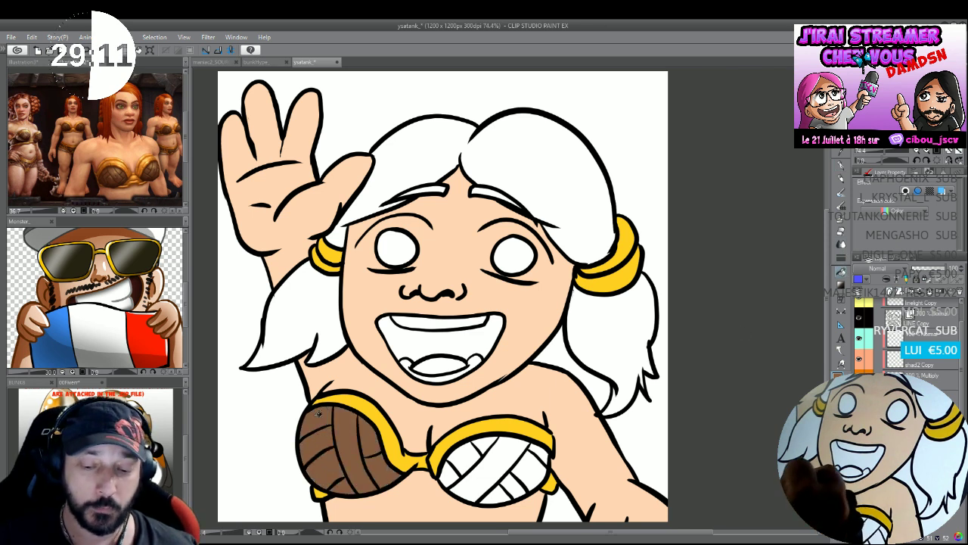
pyautogui.moveTo(477, 445)
pyautogui.mouseDown()
pyautogui.moveTo(443, 483)
pyautogui.moveTo(486, 438)
pyautogui.moveTo(500, 484)
pyautogui.mouseUp()
pyautogui.moveTo(529, 446)
pyautogui.mouseDown()
pyautogui.moveTo(545, 461)
pyautogui.moveTo(509, 499)
pyautogui.mouseUp()
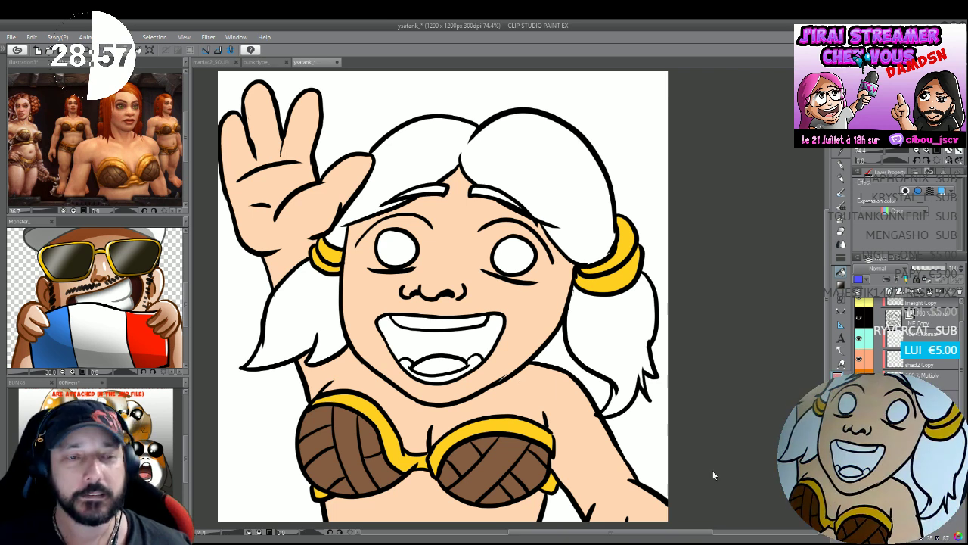
# Fill the tongue with pink and both irises with red-orange.
pyautogui.click(440, 363)
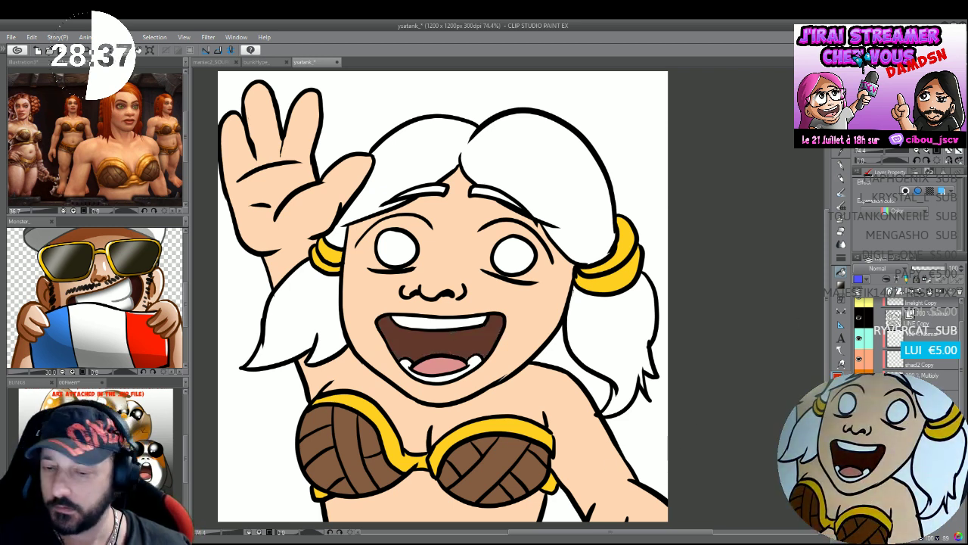
pyautogui.click(512, 255)
pyautogui.click(396, 248)
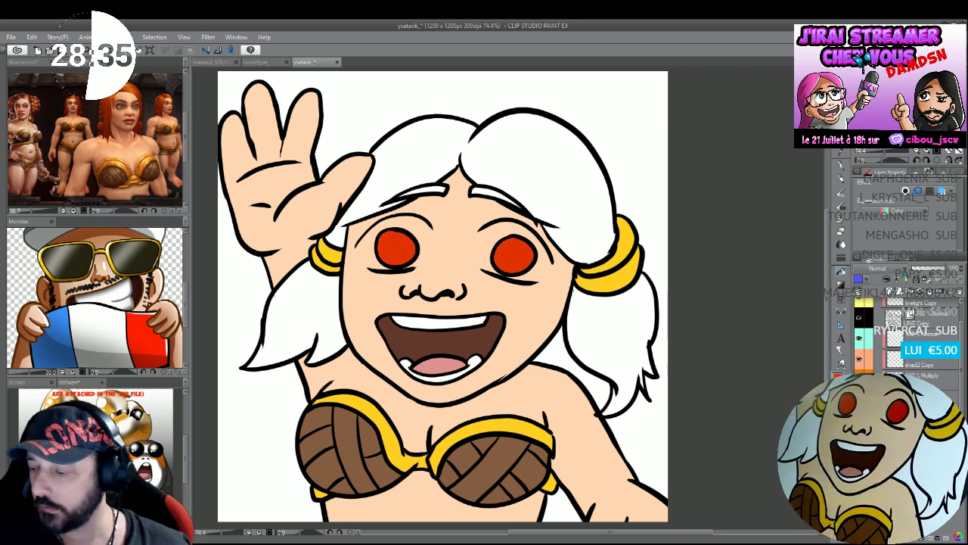
# Paint the whites of both eyes around the irises.
pyautogui.click(841, 161)
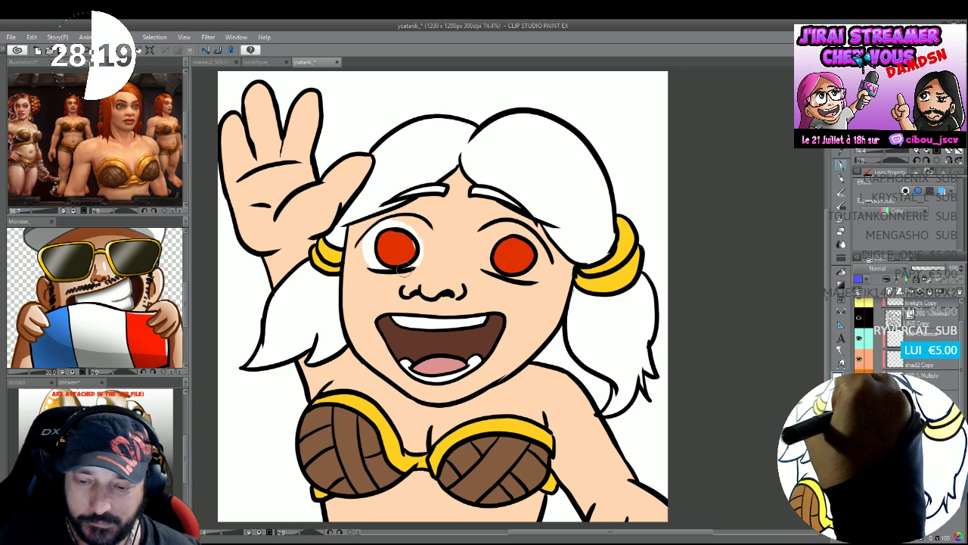
pyautogui.moveTo(424, 264); pyautogui.dragTo(425, 243)
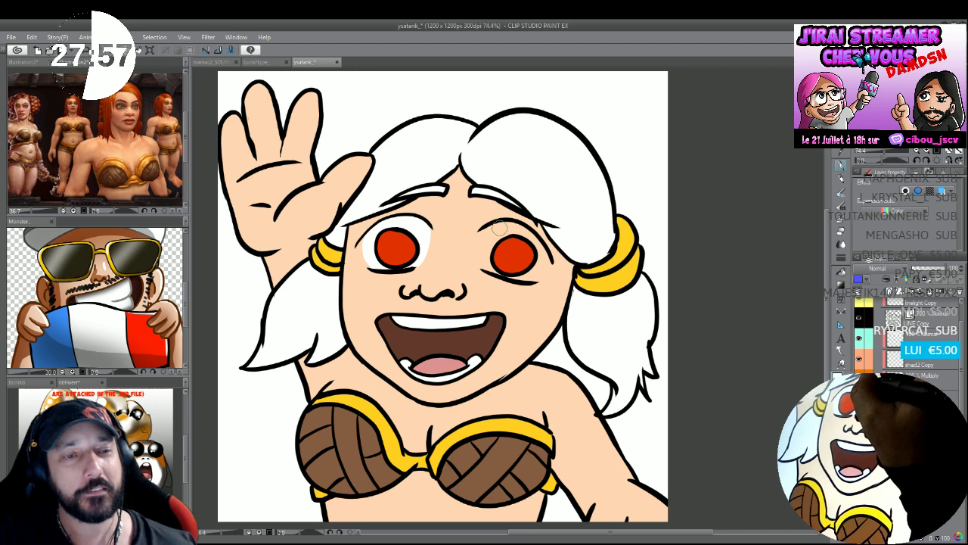
pyautogui.moveTo(514, 239)
pyautogui.mouseDown()
pyautogui.moveTo(493, 249)
pyautogui.moveTo(504, 223)
pyautogui.moveTo(488, 230)
pyautogui.moveTo(482, 262)
pyautogui.moveTo(484, 243)
pyautogui.moveTo(494, 265)
pyautogui.moveTo(481, 250)
pyautogui.moveTo(493, 272)
pyautogui.moveTo(501, 227)
pyautogui.moveTo(488, 248)
pyautogui.mouseUp()
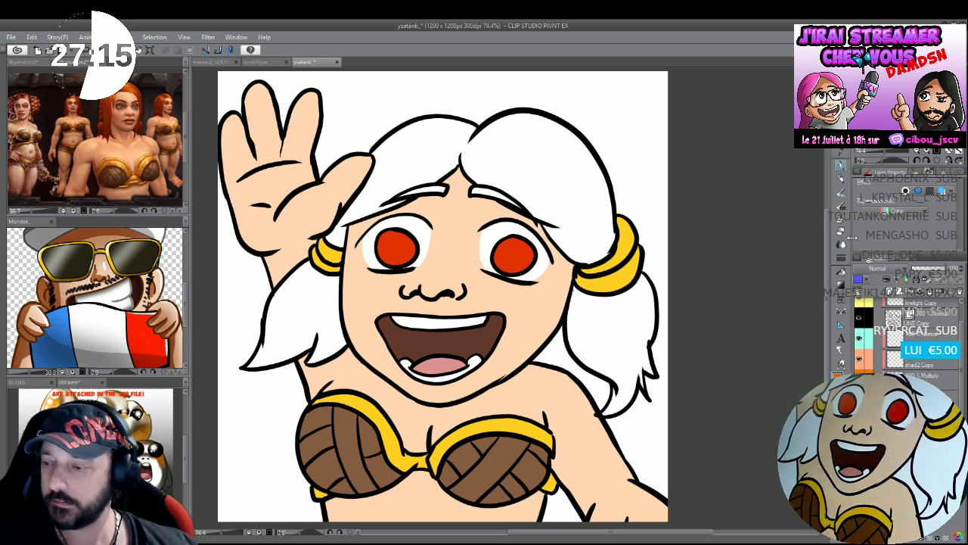
# Fill the top hair, both pigtails and the eyebrows with orange, and hide the white background layer.
pyautogui.click(582, 209)
pyautogui.click(315, 311)
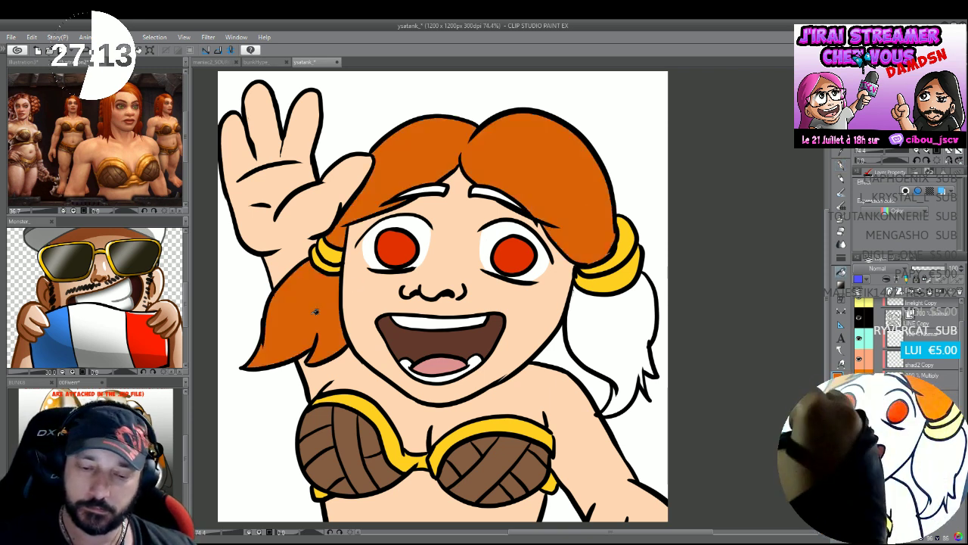
pyautogui.click(620, 328)
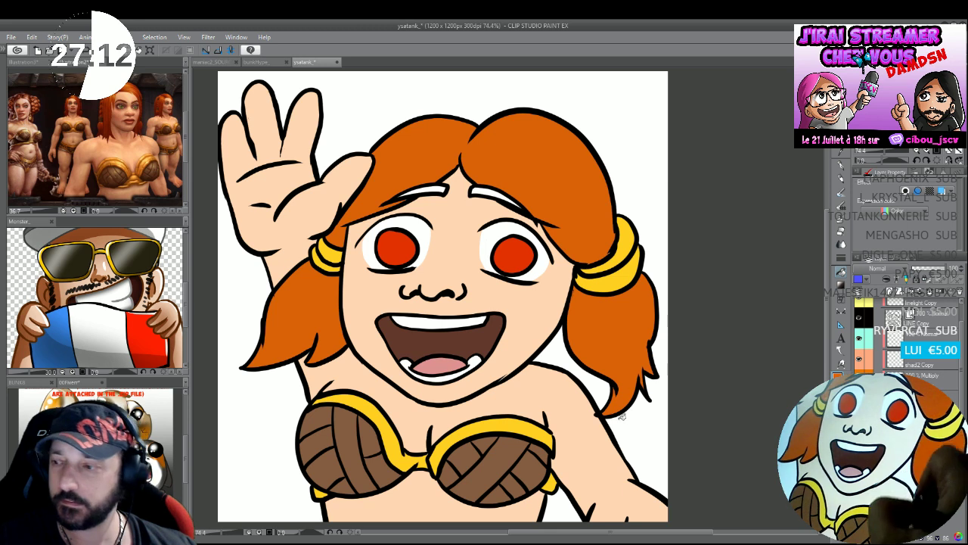
pyautogui.click(497, 192)
pyautogui.click(424, 189)
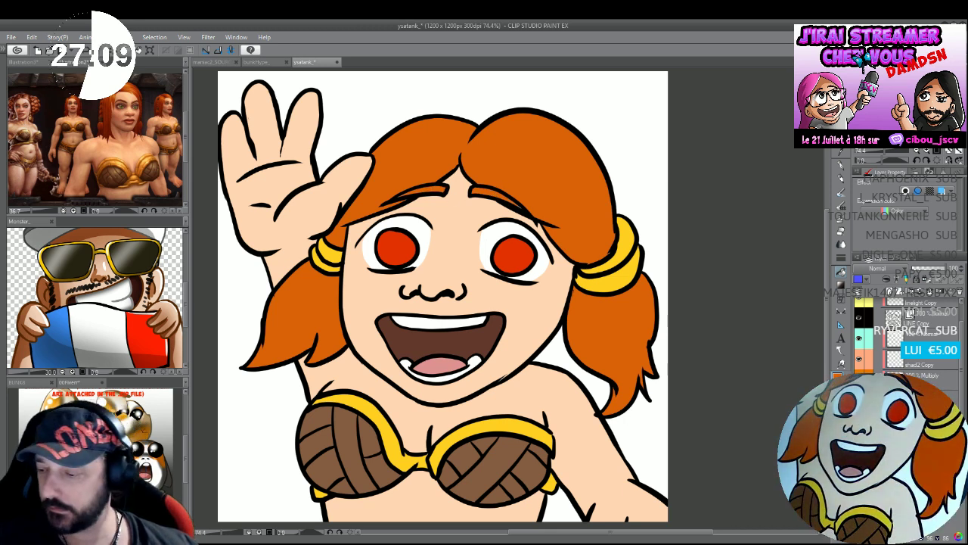
pyautogui.scroll(-2, 907, 336)
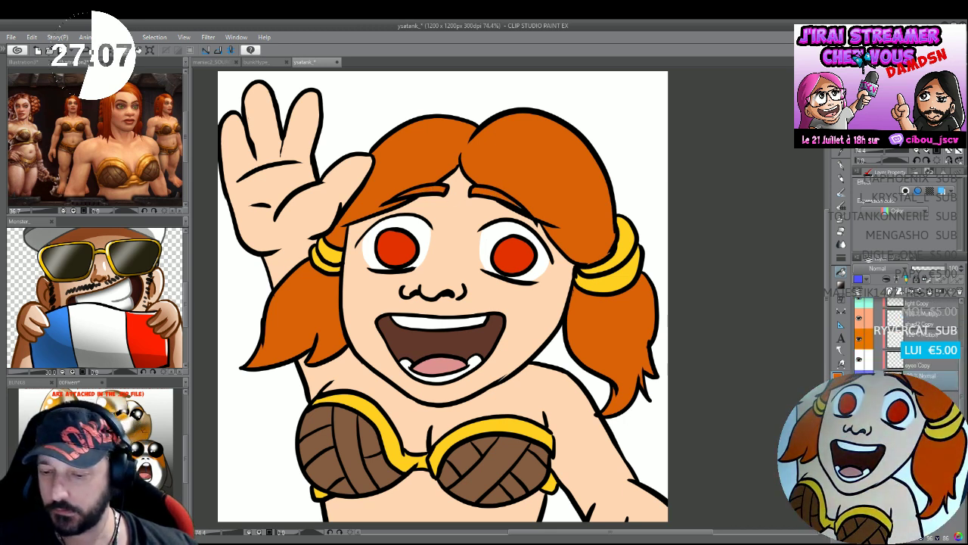
pyautogui.click(860, 376)
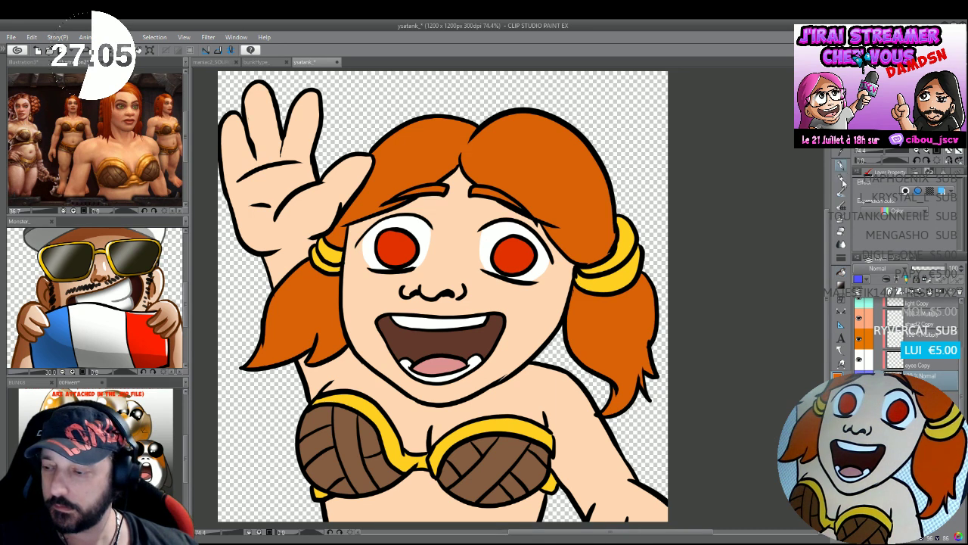
# Select both irises and recolour them turquoise.
pyautogui.scroll(4, 945, 376)
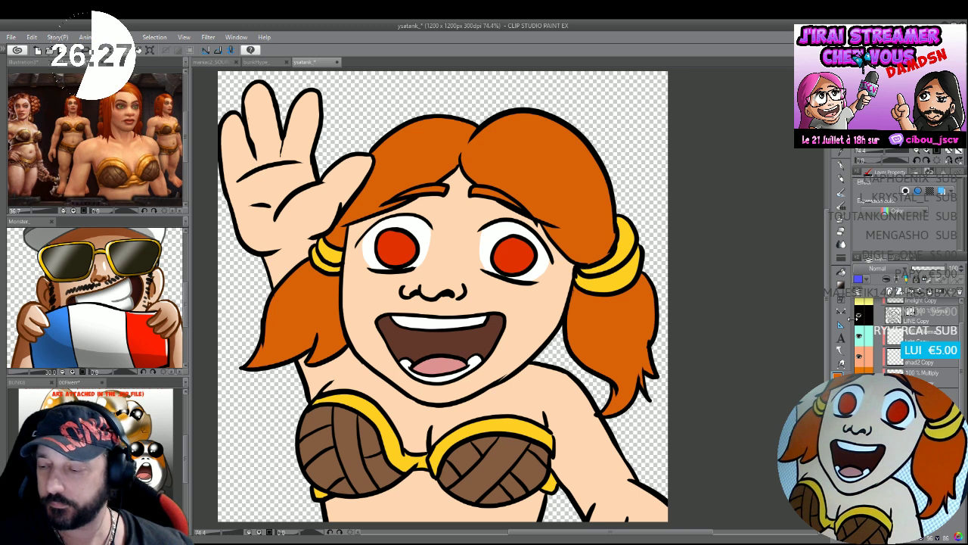
pyautogui.click(512, 257)
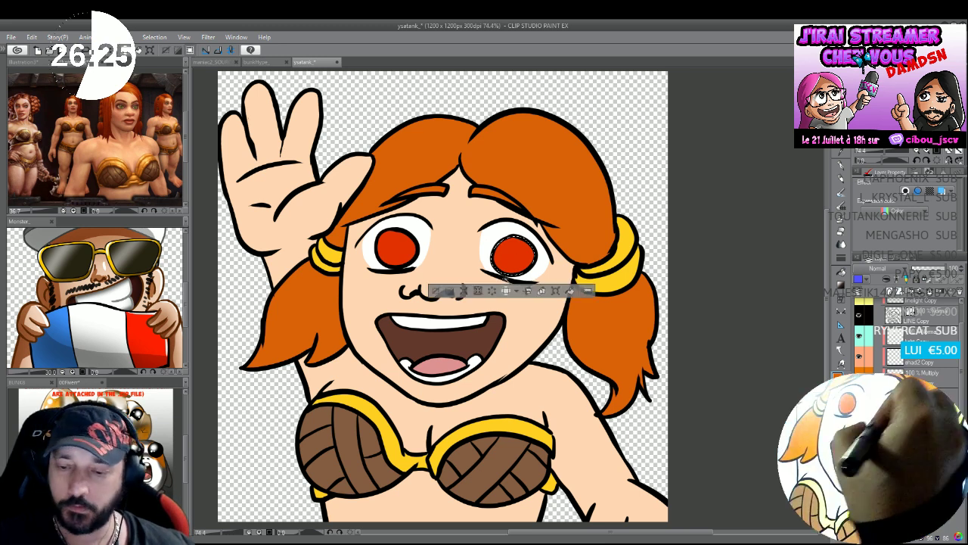
pyautogui.keyDown('shift'); pyautogui.click(394, 250); pyautogui.keyUp('shift')
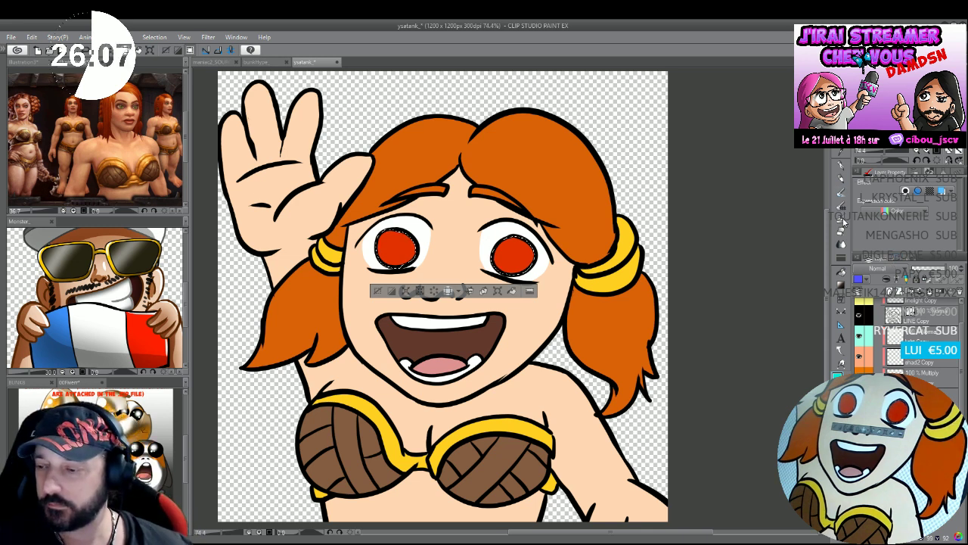
pyautogui.click(841, 166)
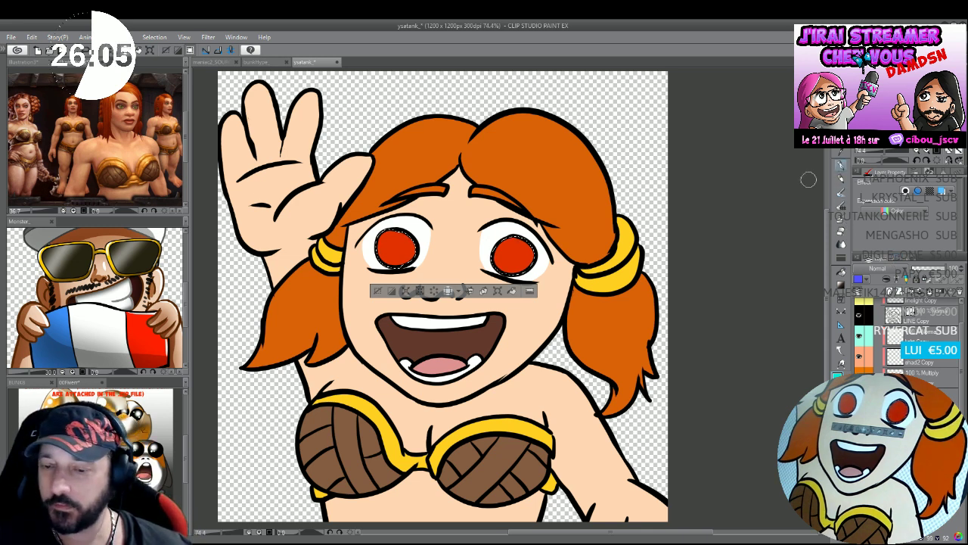
pyautogui.click(514, 256)
pyautogui.click(396, 248)
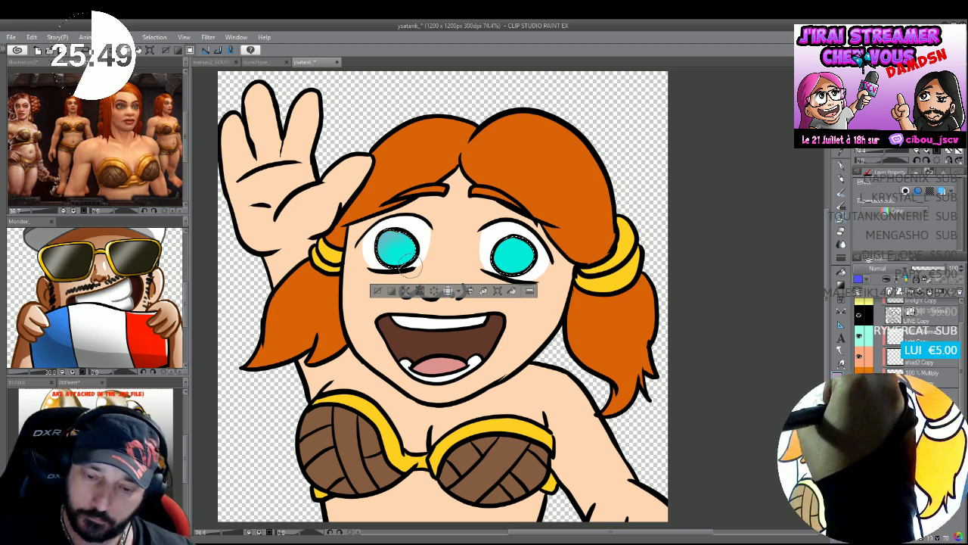
# Shade both selected irises with soft blue-grey toward the edges and paint soft black pupils in their centres.
pyautogui.moveTo(393, 236); pyautogui.dragTo(397, 227)
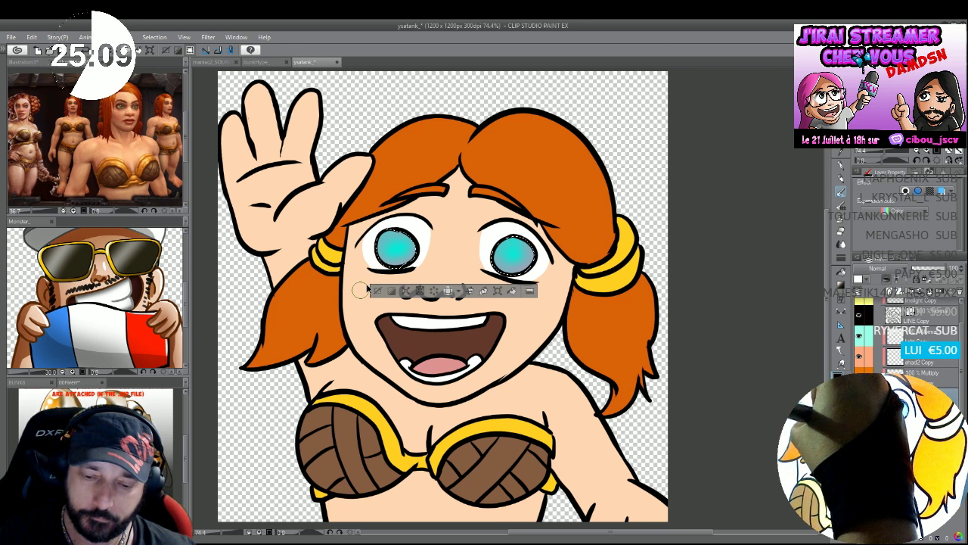
pyautogui.click(394, 246)
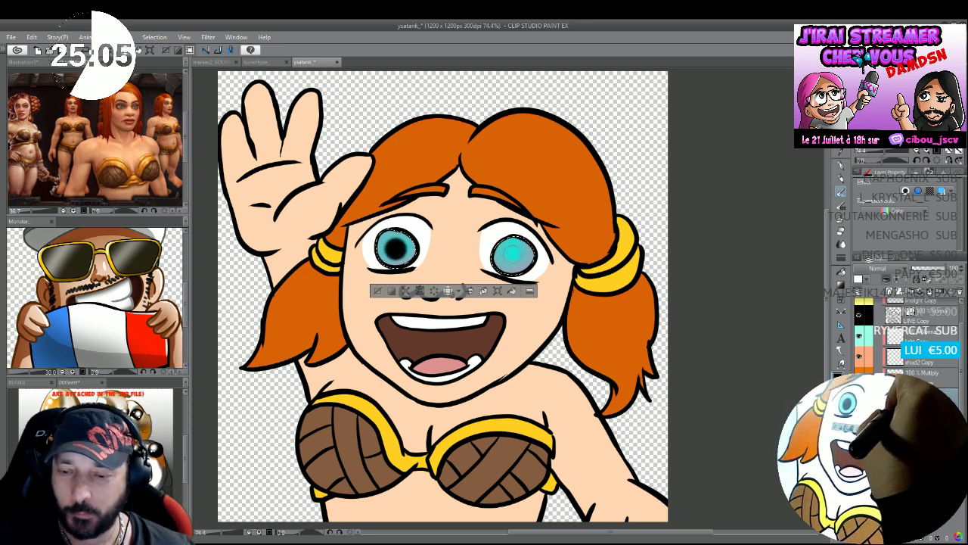
pyautogui.moveTo(514, 254); pyautogui.dragTo(514, 256)
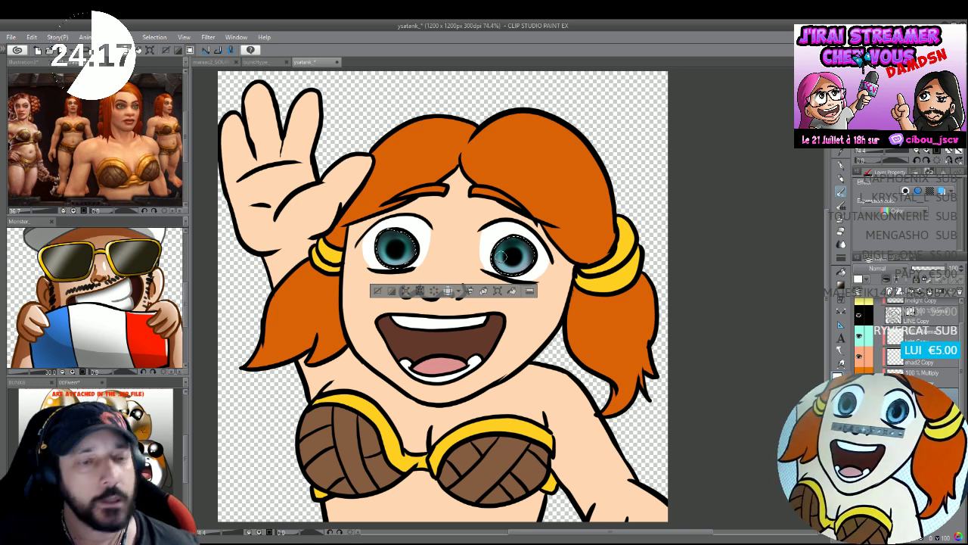
# Add a soft white highlight at the upper left of each pupil and clear the iris selection.
pyautogui.click(388, 242)
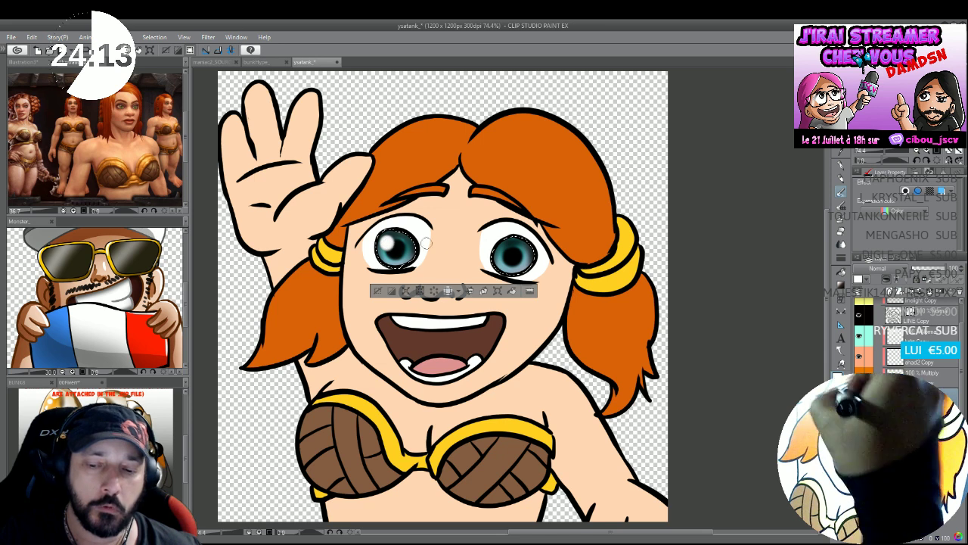
pyautogui.click(509, 248)
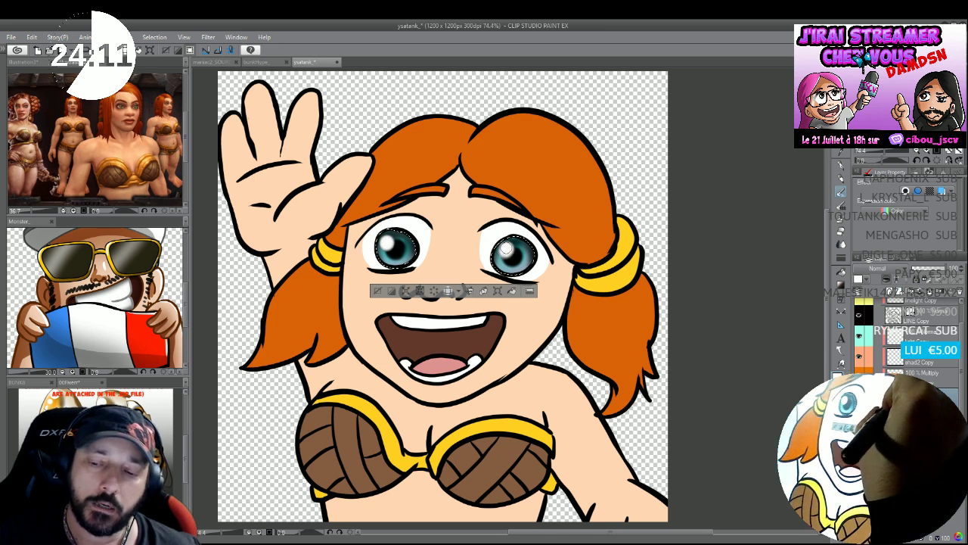
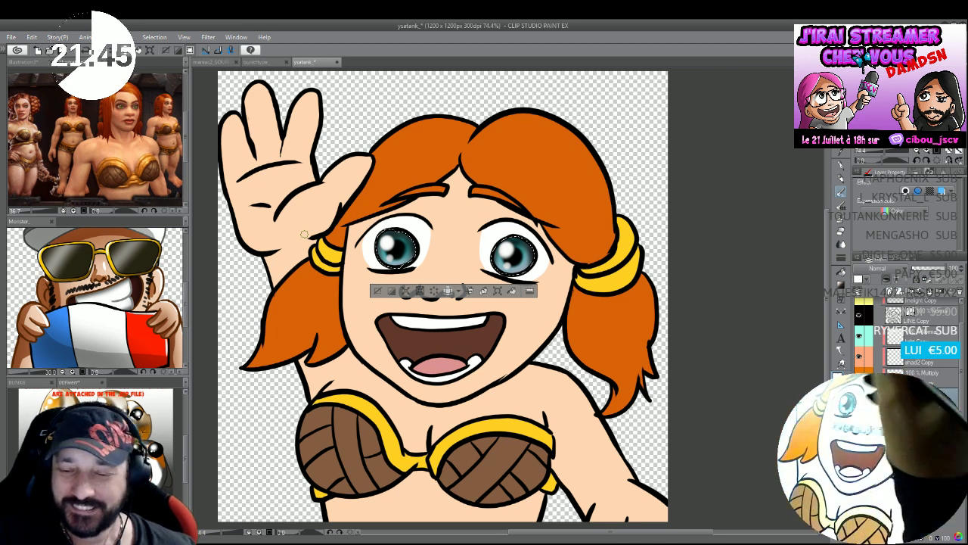
pyautogui.hotkey('ctrl', 'd')
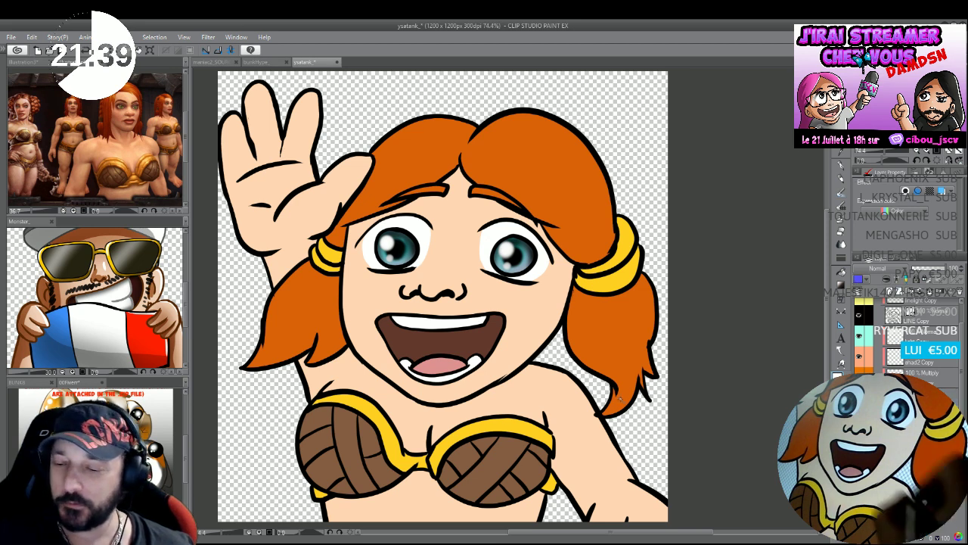
# Select the skin areas and paint hard-edged shadows along the face, neck, shoulder and lowered arm on the orange Multiply layer.
pyautogui.click(526, 330)
pyautogui.keyDown('shift'); pyautogui.click(298, 258); pyautogui.keyUp('shift')
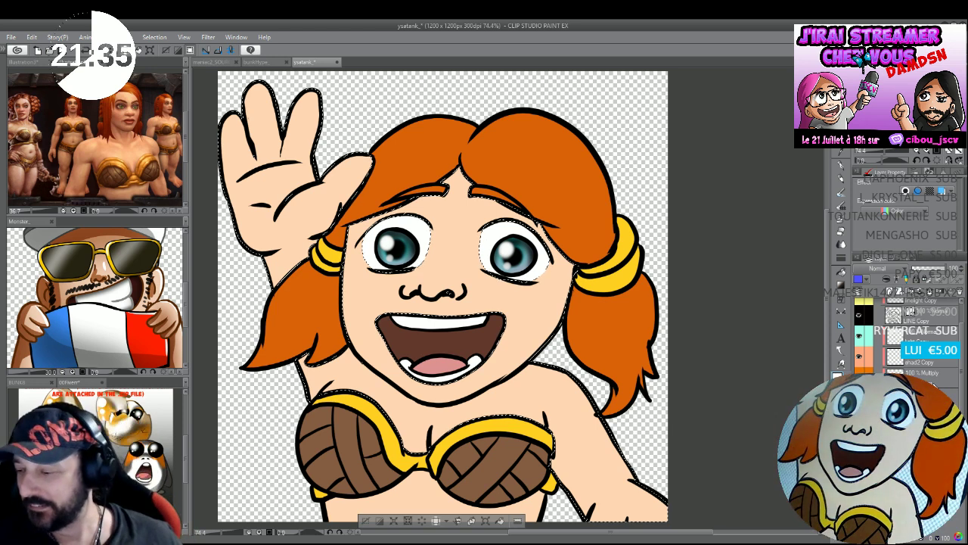
pyautogui.click(932, 374)
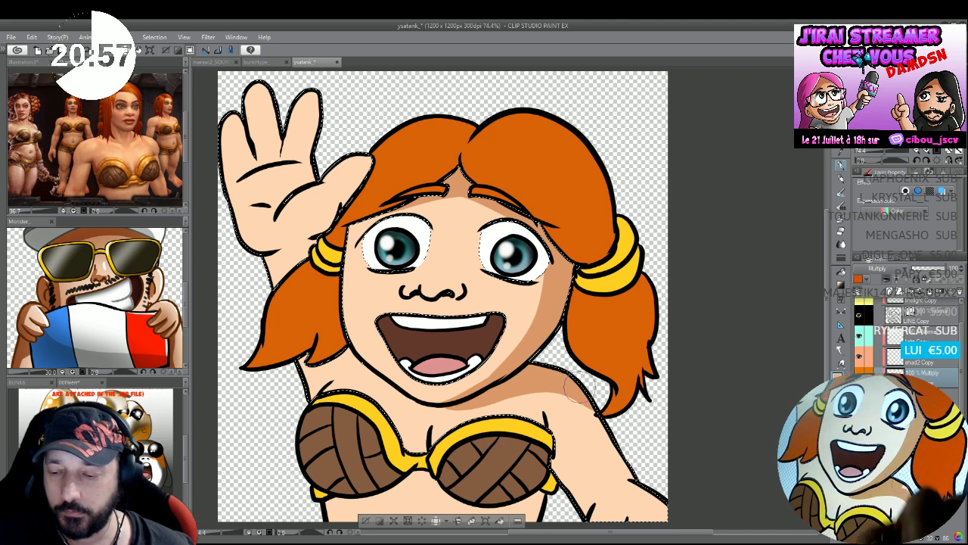
pyautogui.moveTo(582, 414); pyautogui.dragTo(612, 501)
pyautogui.moveTo(594, 420)
pyautogui.mouseDown()
pyautogui.moveTo(629, 478)
pyautogui.moveTo(617, 461)
pyautogui.moveTo(620, 471)
pyautogui.moveTo(653, 493)
pyautogui.moveTo(630, 494)
pyautogui.moveTo(622, 476)
pyautogui.moveTo(644, 488)
pyautogui.moveTo(624, 518)
pyautogui.mouseUp()
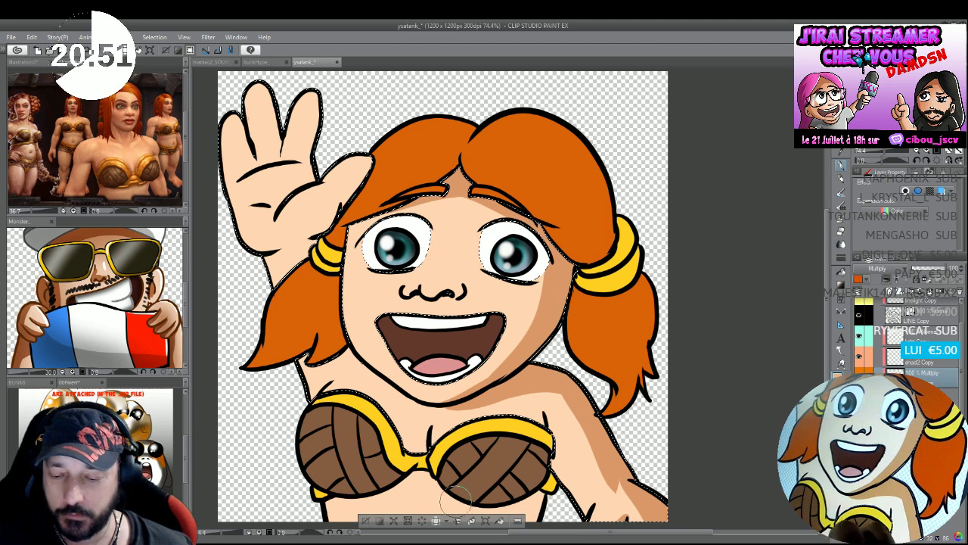
# Add the belly to the skin selection and paint hard-edged shadows on the belly, chest, nose and raised hand.
pyautogui.moveTo(500, 512); pyautogui.dragTo(462, 368)
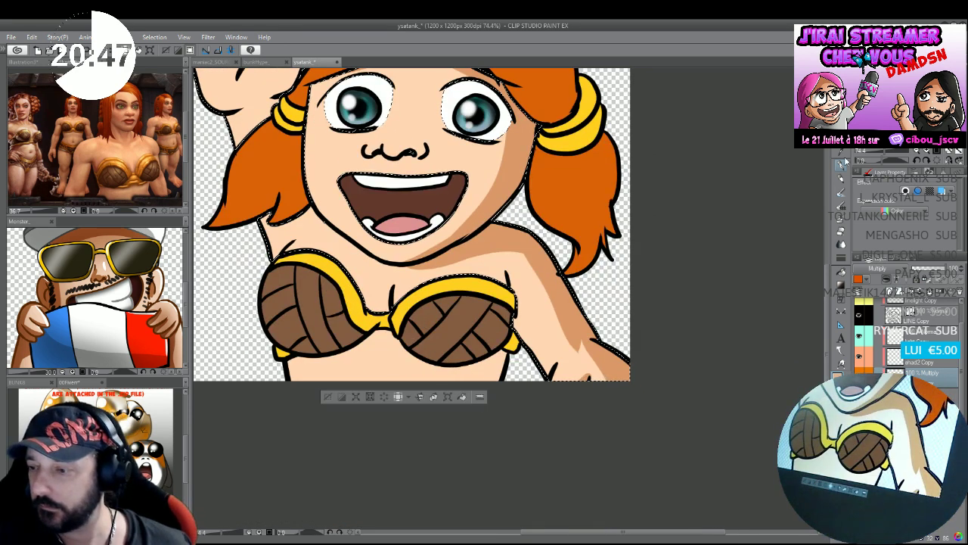
pyautogui.hotkey('alt', ']')
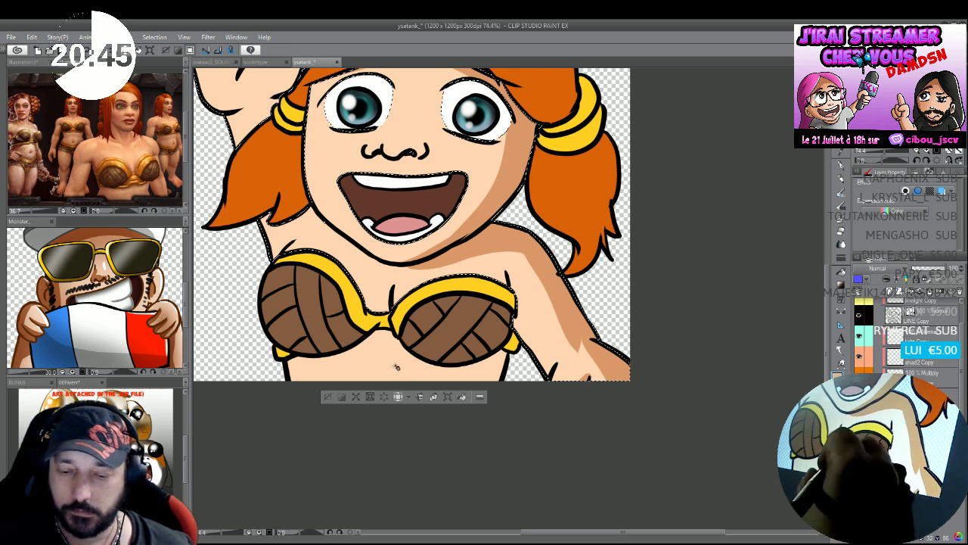
pyautogui.hotkey('alt', '[')
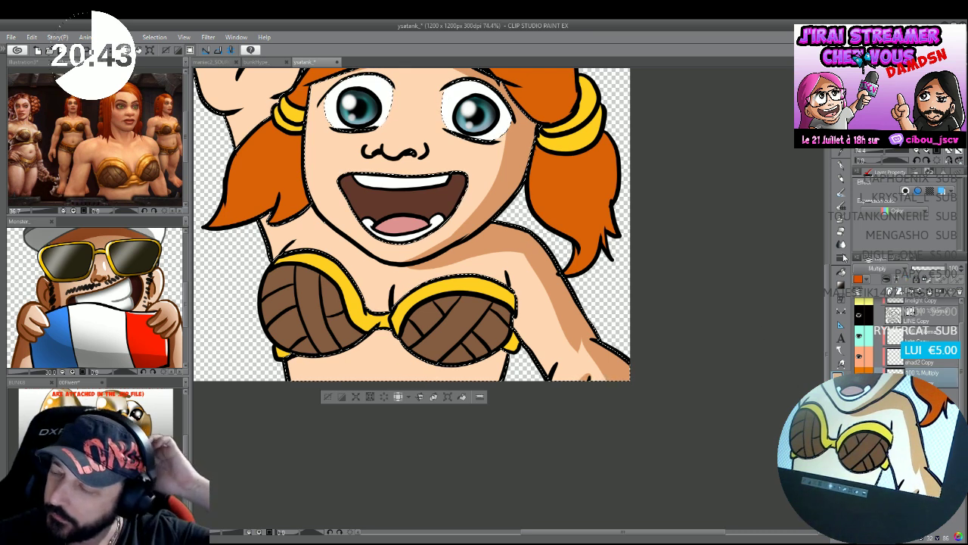
pyautogui.scroll(3, 424, 257)
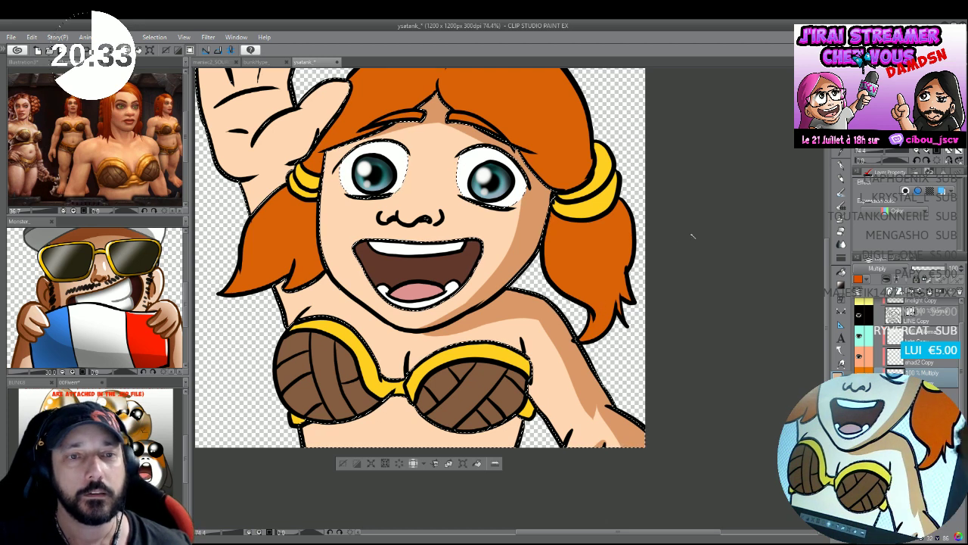
pyautogui.press('p')
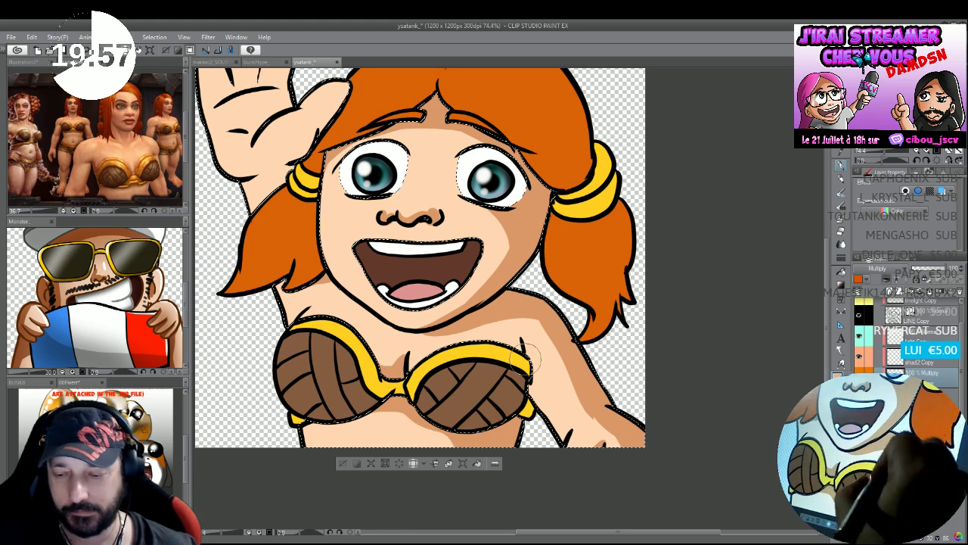
pyautogui.moveTo(371, 168); pyautogui.dragTo(499, 350)
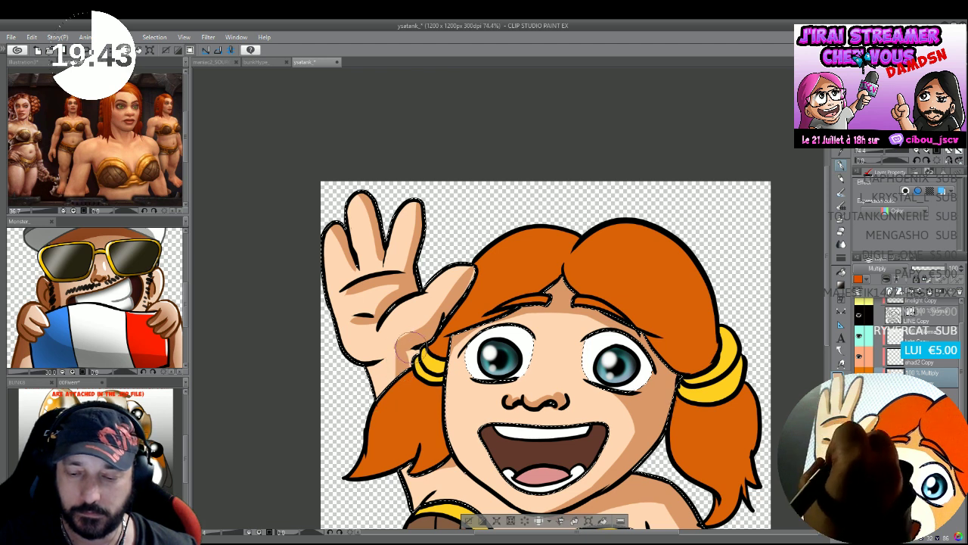
pyautogui.moveTo(449, 453); pyautogui.dragTo(369, 275)
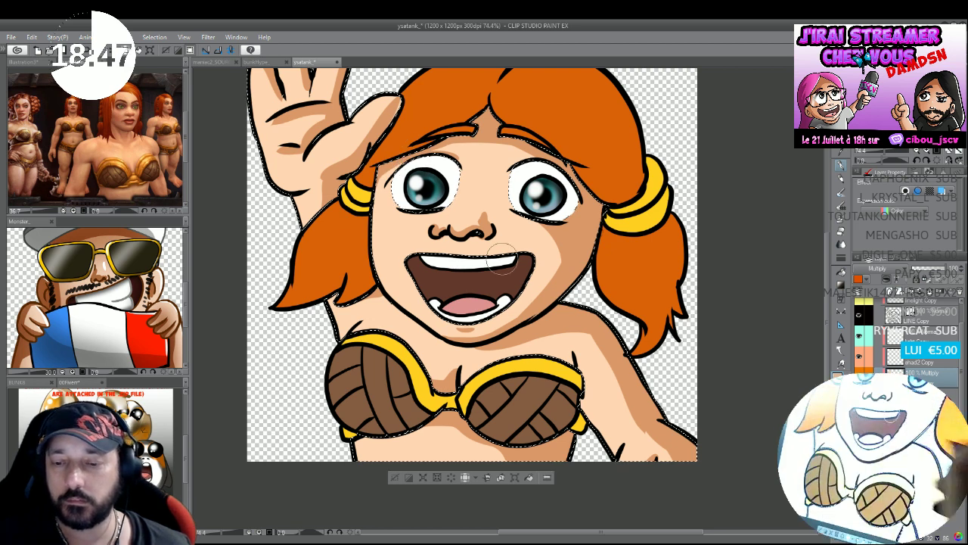
# Airbrush soft shading over the hand, face, arm and torso on the second shadow layer.
pyautogui.moveTo(652, 315); pyautogui.dragTo(668, 385)
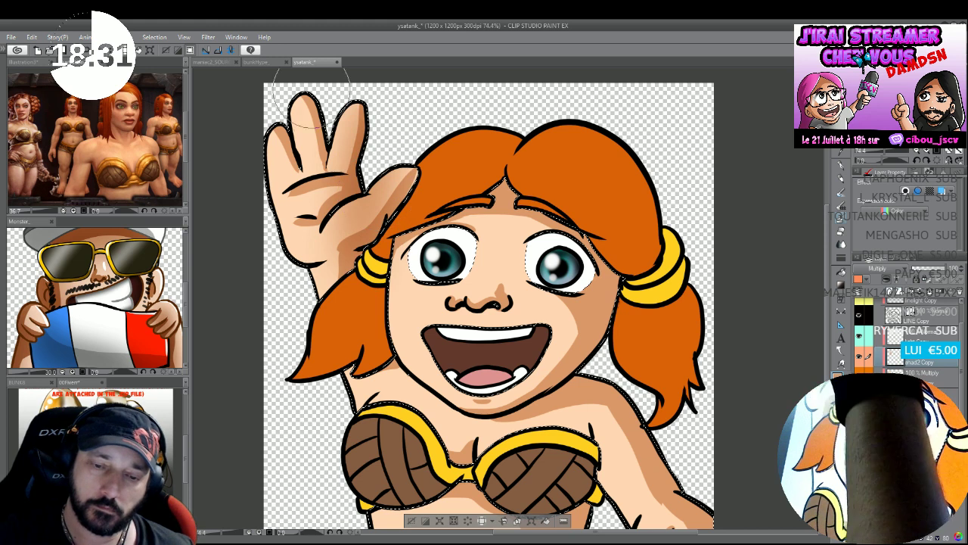
pyautogui.moveTo(628, 209); pyautogui.dragTo(545, 173)
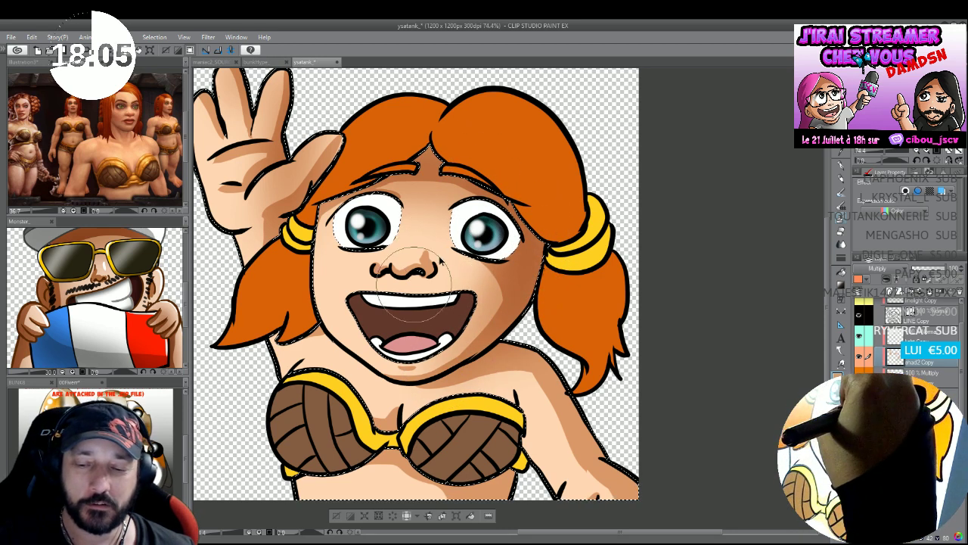
pyautogui.moveTo(437, 261); pyautogui.dragTo(425, 278)
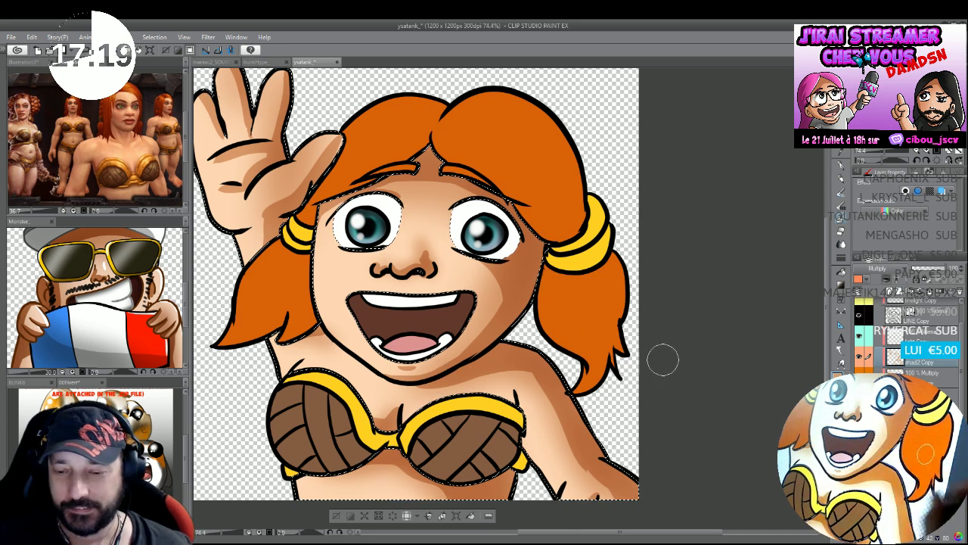
# On the Normal highlight layer, paint white highlights along the raised hand, nose and chin.
pyautogui.click(917, 362)
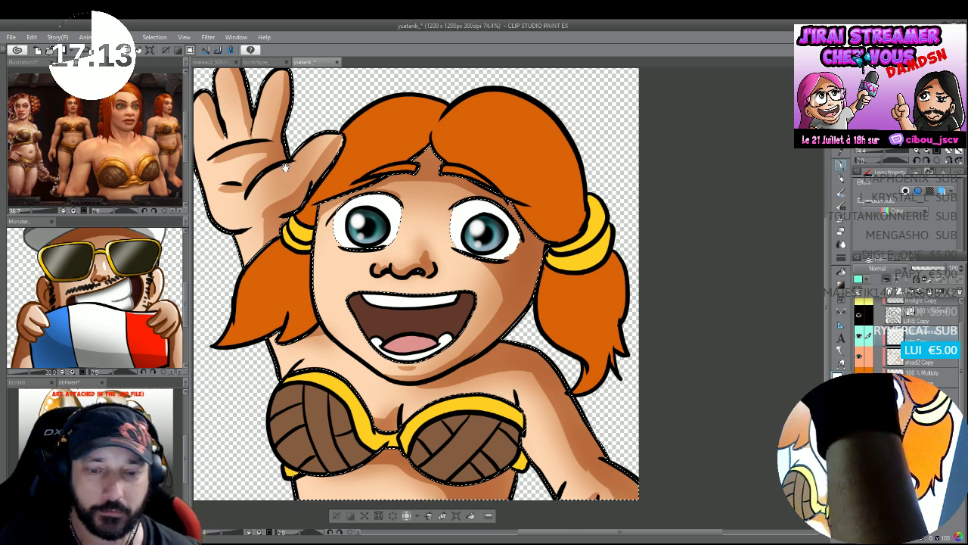
pyautogui.moveTo(285, 168); pyautogui.dragTo(310, 183)
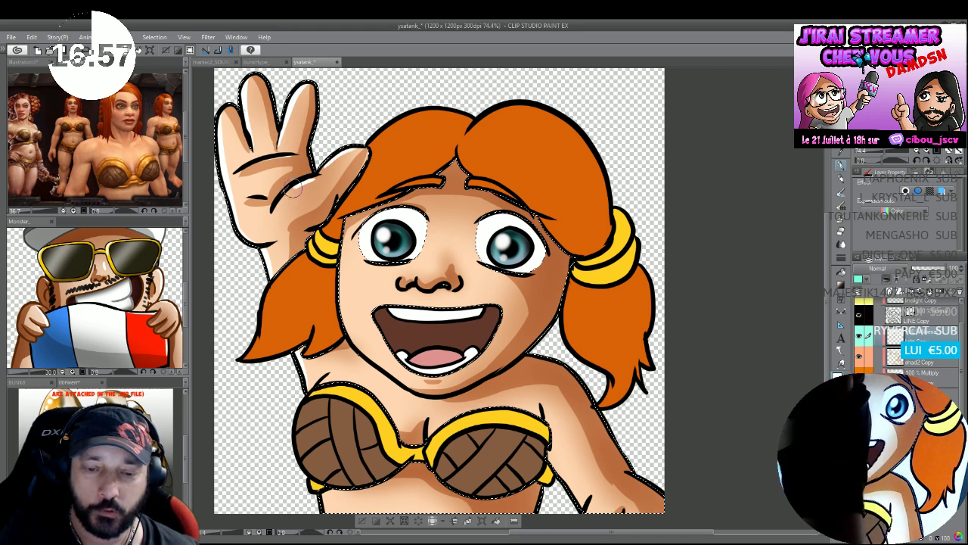
pyautogui.moveTo(294, 189); pyautogui.dragTo(333, 163)
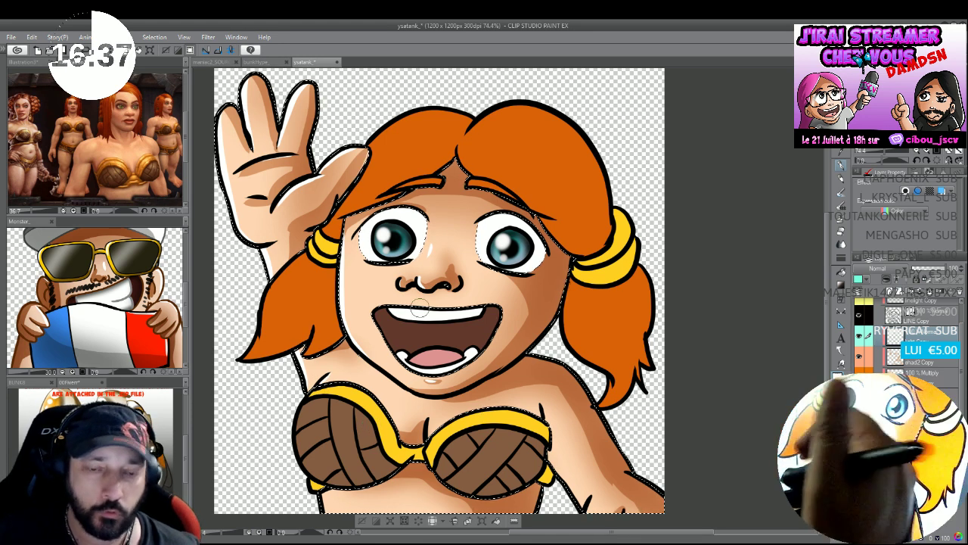
# Paint crisp white highlights along the upper-left edges of the woven bra, its yellow trim and the orange hair.
pyautogui.moveTo(405, 470); pyautogui.dragTo(387, 385)
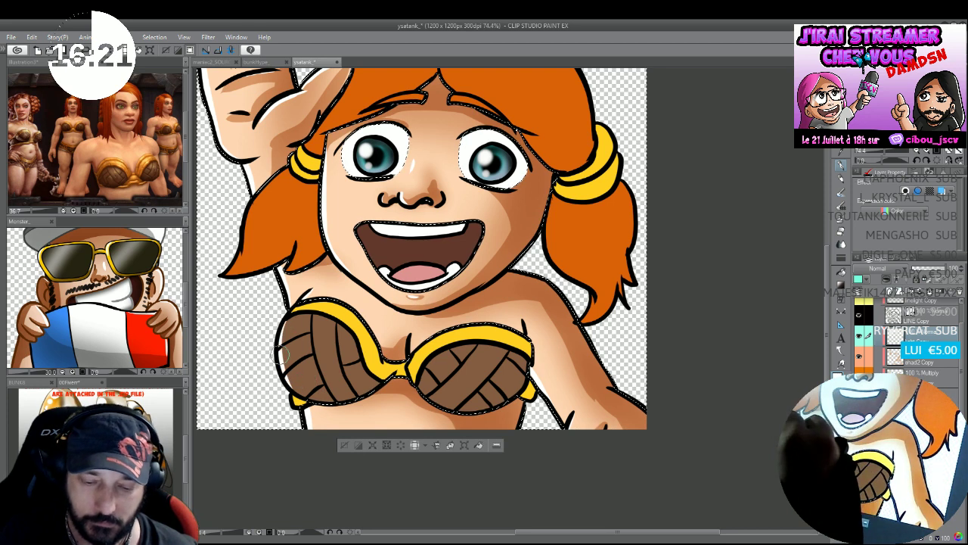
pyautogui.moveTo(281, 342)
pyautogui.mouseDown()
pyautogui.moveTo(312, 361)
pyautogui.moveTo(296, 378)
pyautogui.moveTo(287, 375)
pyautogui.moveTo(316, 348)
pyautogui.mouseUp()
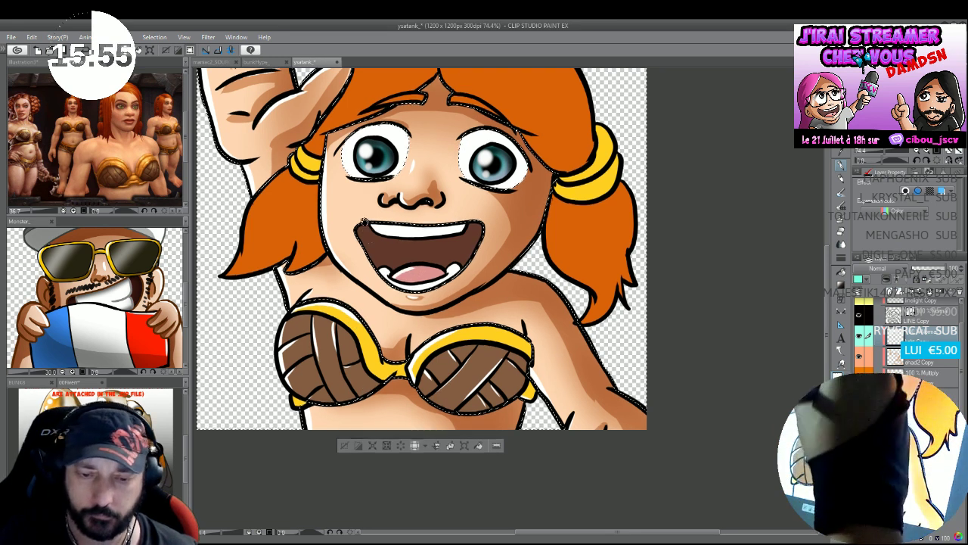
pyautogui.moveTo(364, 221); pyautogui.dragTo(404, 295)
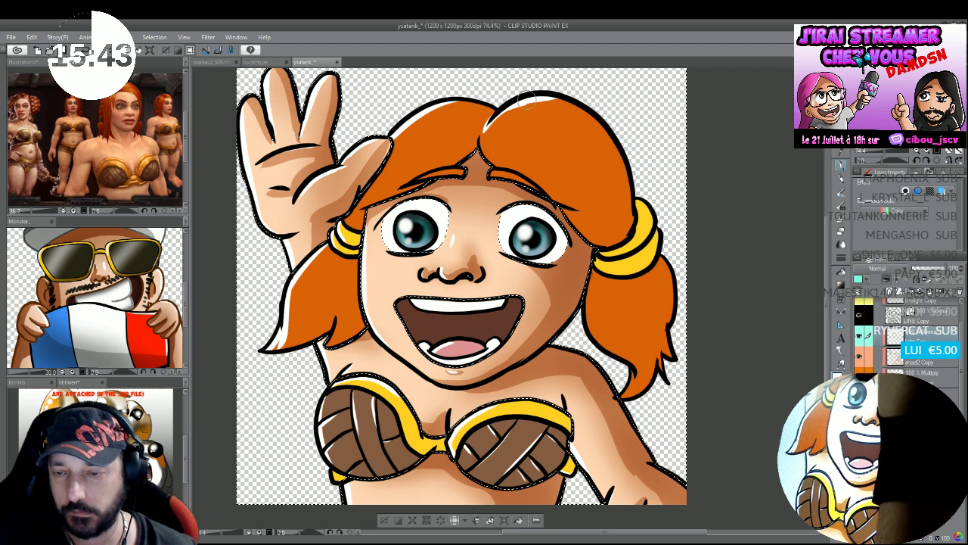
pyautogui.moveTo(527, 102); pyautogui.dragTo(616, 144)
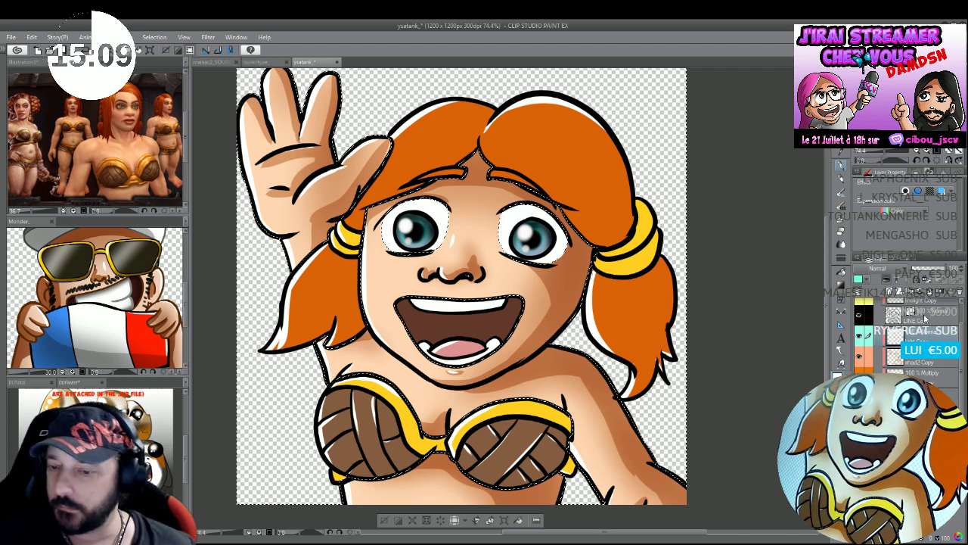
# On the orange Multiply layer, paint pointed hard-edged shadow strands on the right side of the top hair.
pyautogui.click(927, 372)
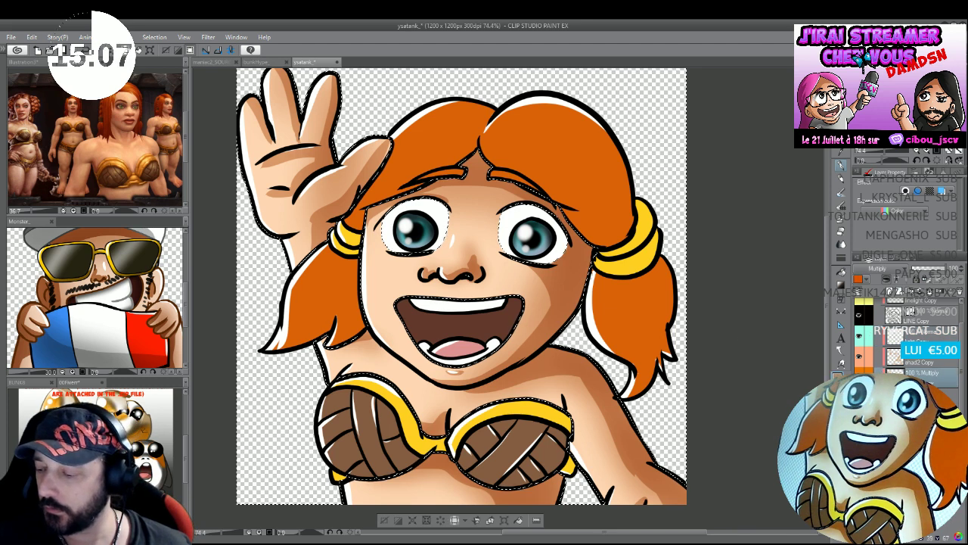
pyautogui.moveTo(612, 132); pyautogui.dragTo(615, 185)
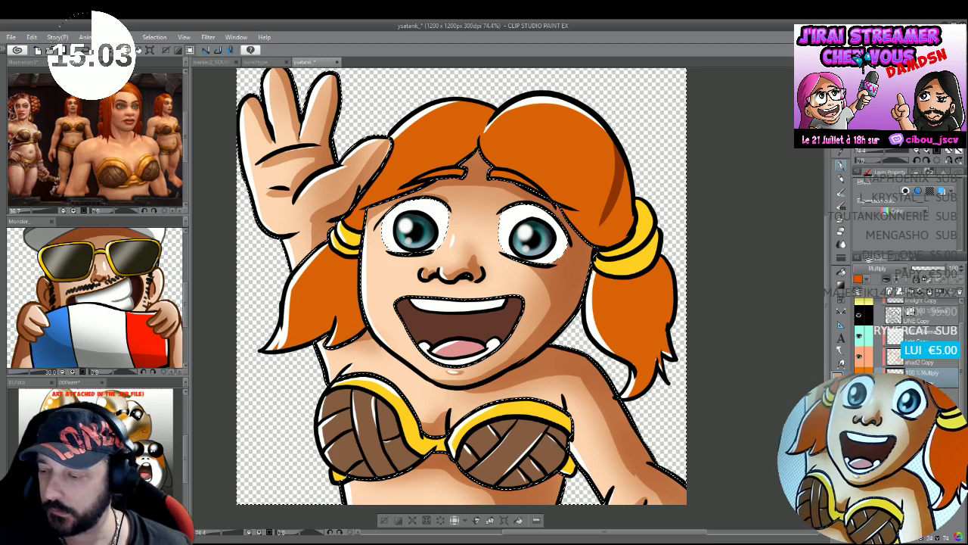
pyautogui.hotkey('ctrl', 'z')
pyautogui.moveTo(611, 121); pyautogui.dragTo(605, 230)
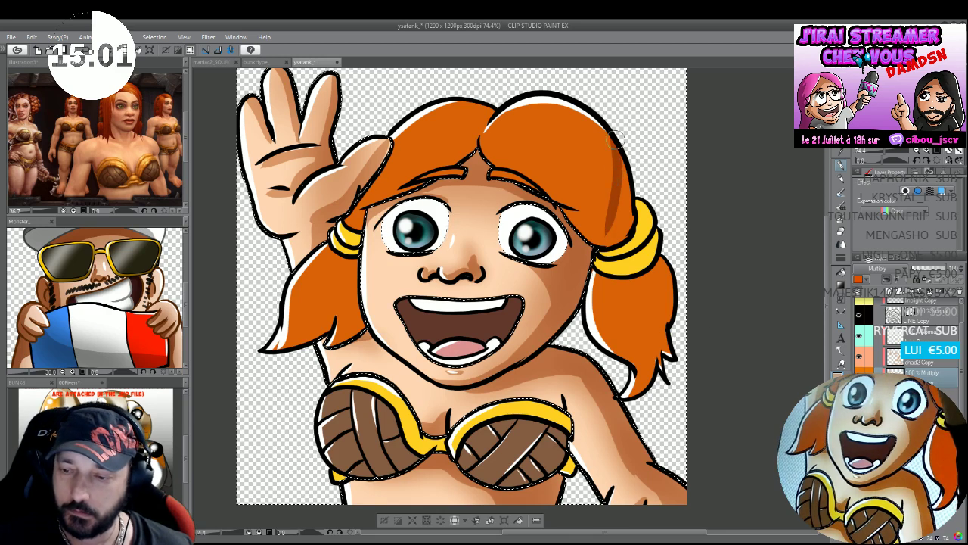
pyautogui.moveTo(614, 138); pyautogui.dragTo(610, 218)
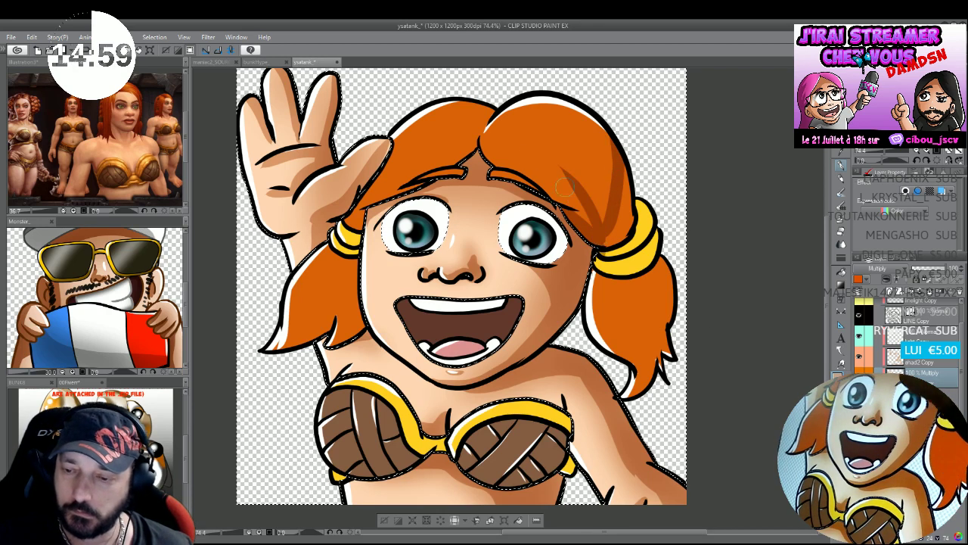
pyautogui.moveTo(563, 185); pyautogui.dragTo(603, 224)
pyautogui.moveTo(593, 180); pyautogui.dragTo(608, 203)
pyautogui.moveTo(609, 133)
pyautogui.mouseDown()
pyautogui.moveTo(606, 240)
pyautogui.moveTo(632, 228)
pyautogui.mouseUp()
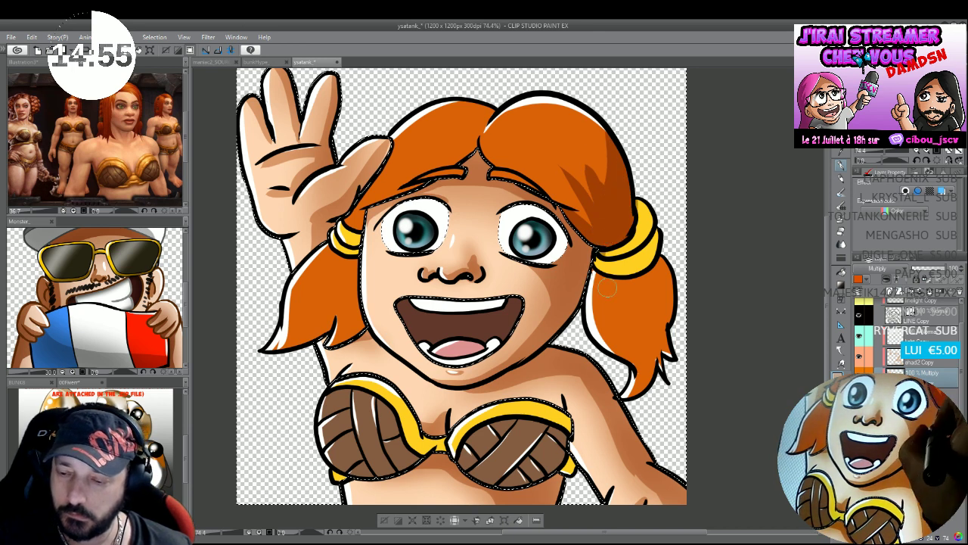
# Paint a hard-edged shadow over the right pigtail, filling its outer side from the hair tie to the tips.
pyautogui.moveTo(609, 272)
pyautogui.mouseDown()
pyautogui.moveTo(646, 337)
pyautogui.moveTo(636, 349)
pyautogui.moveTo(644, 323)
pyautogui.moveTo(627, 386)
pyautogui.mouseUp()
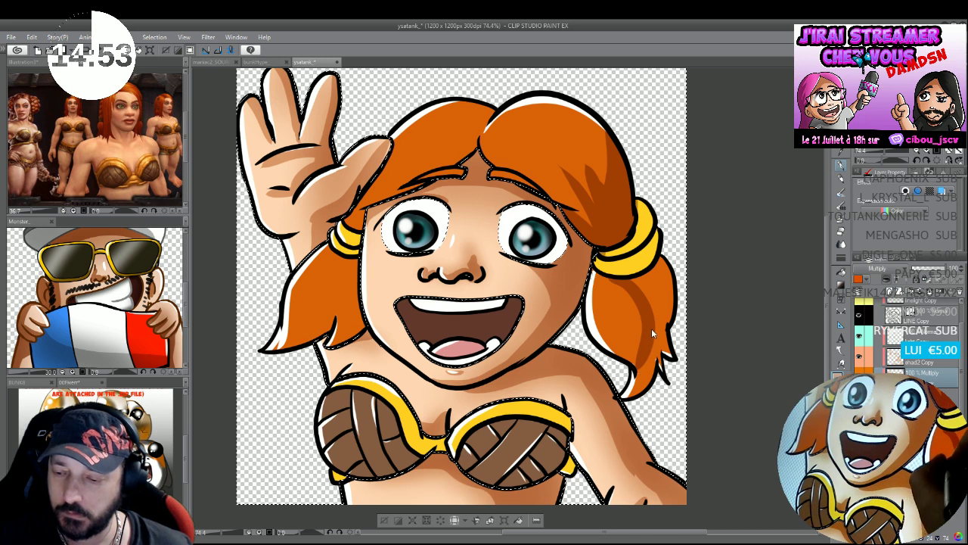
pyautogui.moveTo(615, 277)
pyautogui.mouseDown()
pyautogui.moveTo(652, 344)
pyautogui.moveTo(650, 389)
pyautogui.mouseUp()
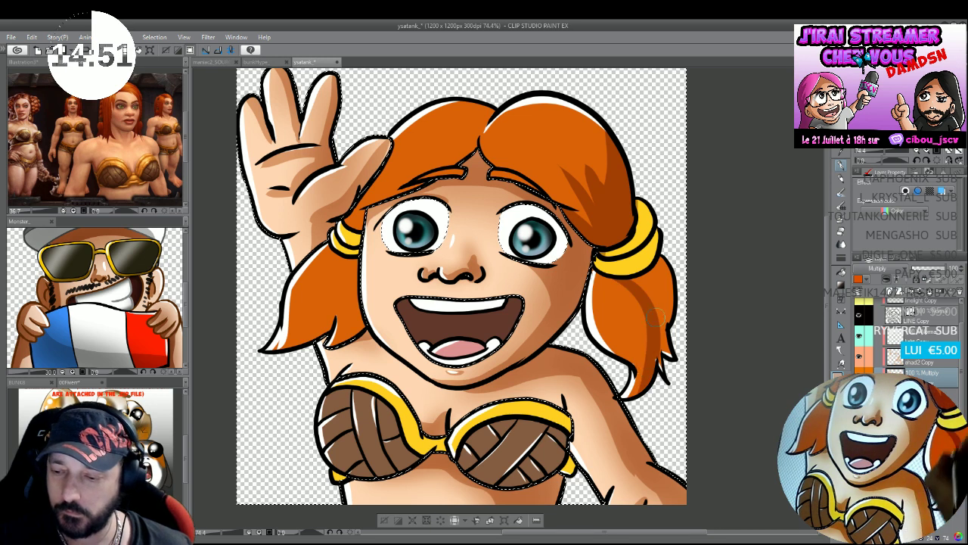
pyautogui.moveTo(628, 286)
pyautogui.mouseDown()
pyautogui.moveTo(668, 247)
pyautogui.moveTo(650, 290)
pyautogui.moveTo(655, 370)
pyautogui.mouseUp()
pyautogui.moveTo(670, 258); pyautogui.dragTo(662, 372)
pyautogui.moveTo(677, 276); pyautogui.dragTo(670, 291)
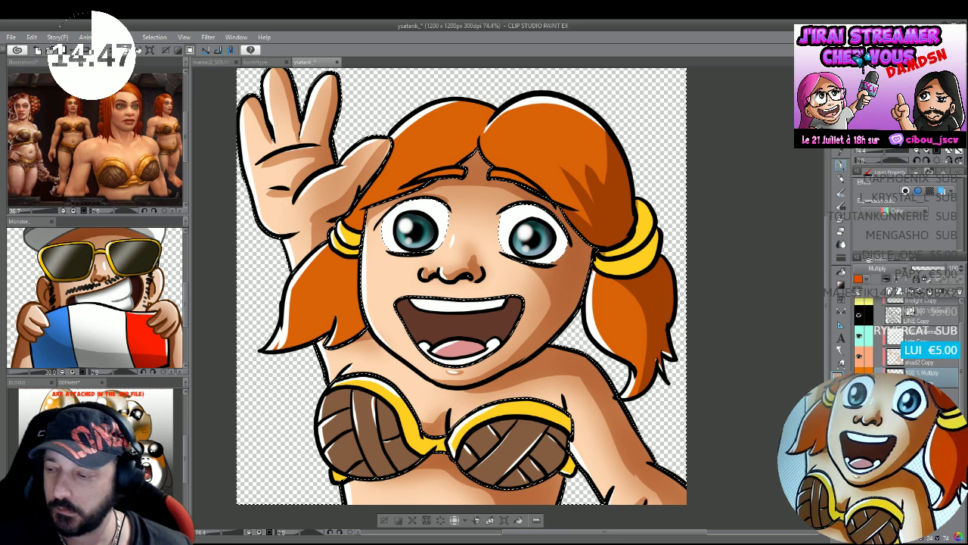
# Shade the left pigtail, woven bra, yellow hair ties and upper eye whites on the Multiply shadow layers.
pyautogui.keyDown('ctrl'); pyautogui.keyDown('shift'); pyautogui.click(685, 375); pyautogui.keyUp('shift'); pyautogui.keyUp('ctrl')
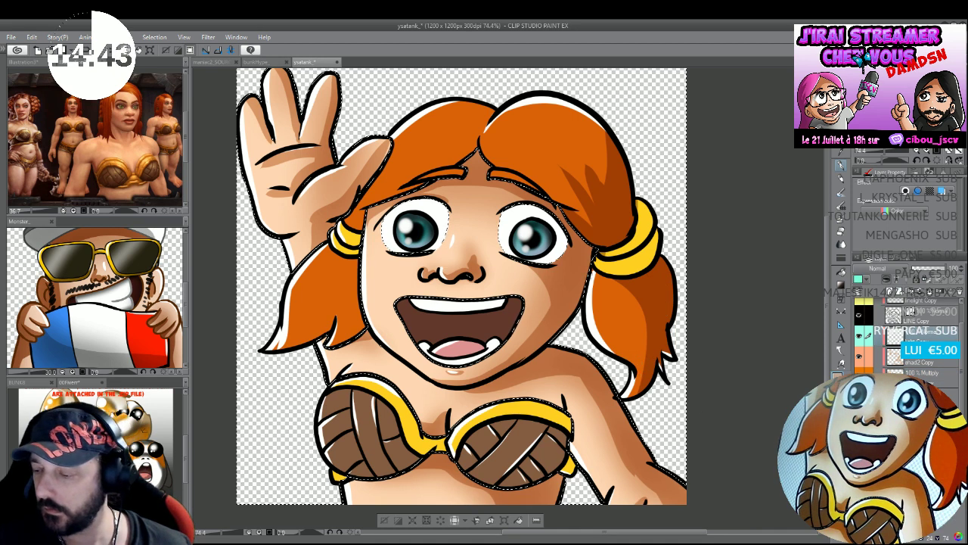
pyautogui.click(929, 370)
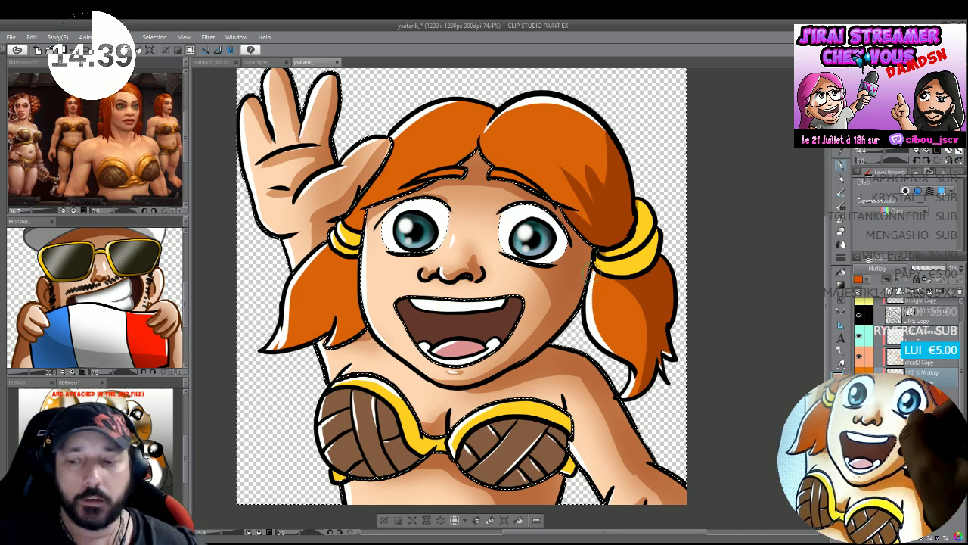
pyautogui.moveTo(344, 274); pyautogui.dragTo(327, 333)
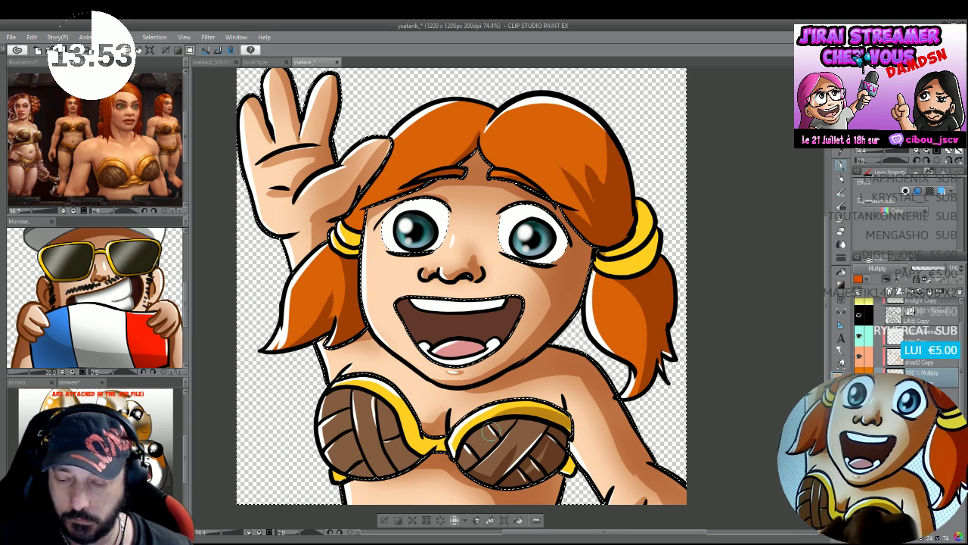
pyautogui.moveTo(564, 399); pyautogui.dragTo(571, 468)
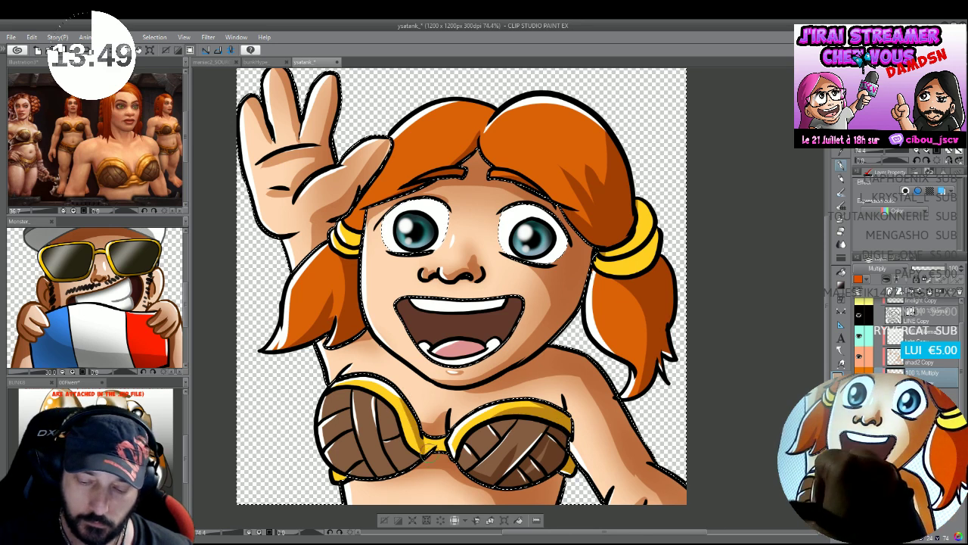
pyautogui.moveTo(408, 450); pyautogui.dragTo(446, 443)
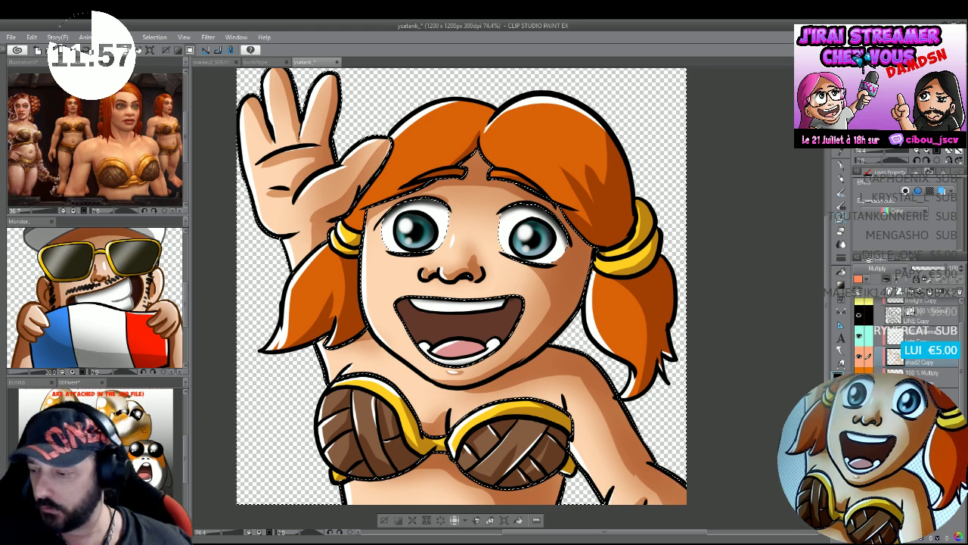
# Select the inside of the mouth, airbrush dark soft shading into it on the Multiply shadow layer, and clear the selection.
pyautogui.hotkey('alt', ']')
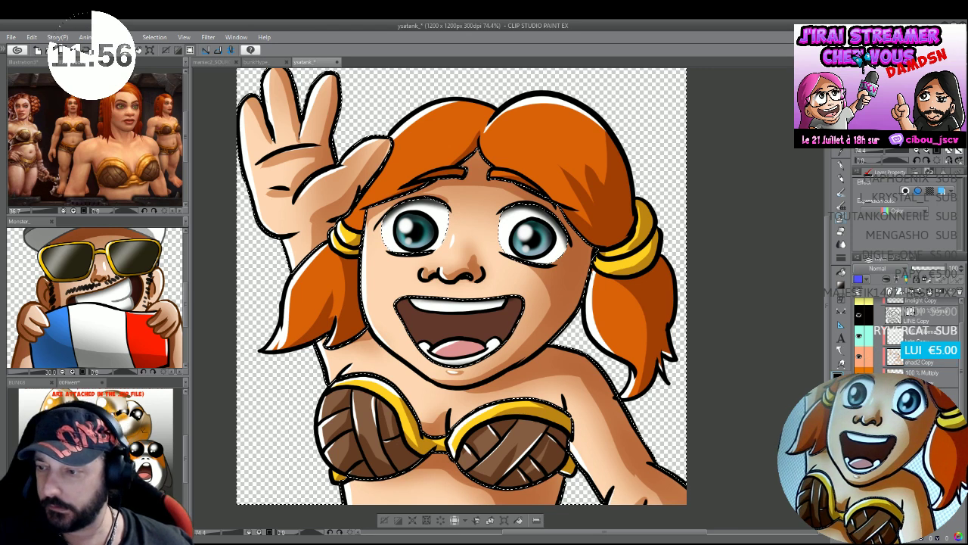
pyautogui.click(499, 319)
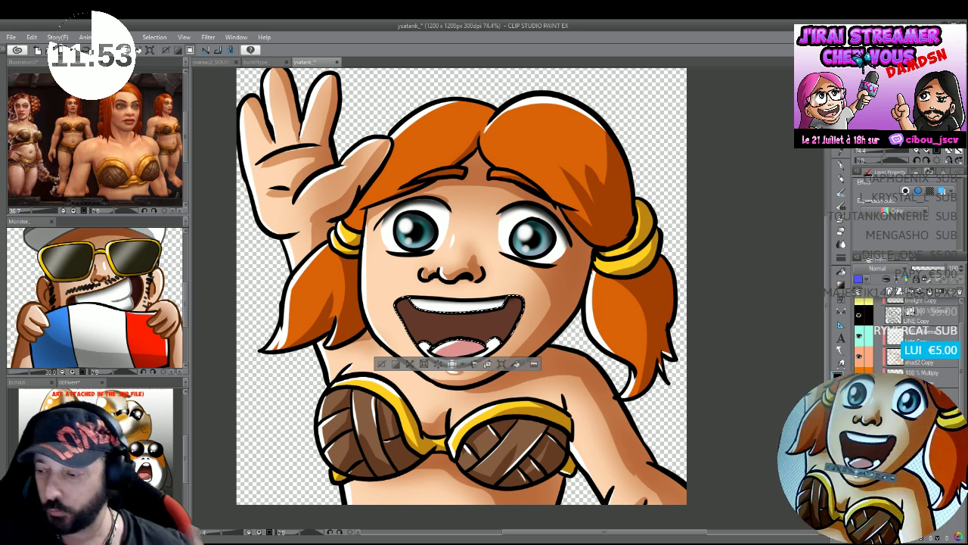
pyautogui.hotkey('alt', '[')
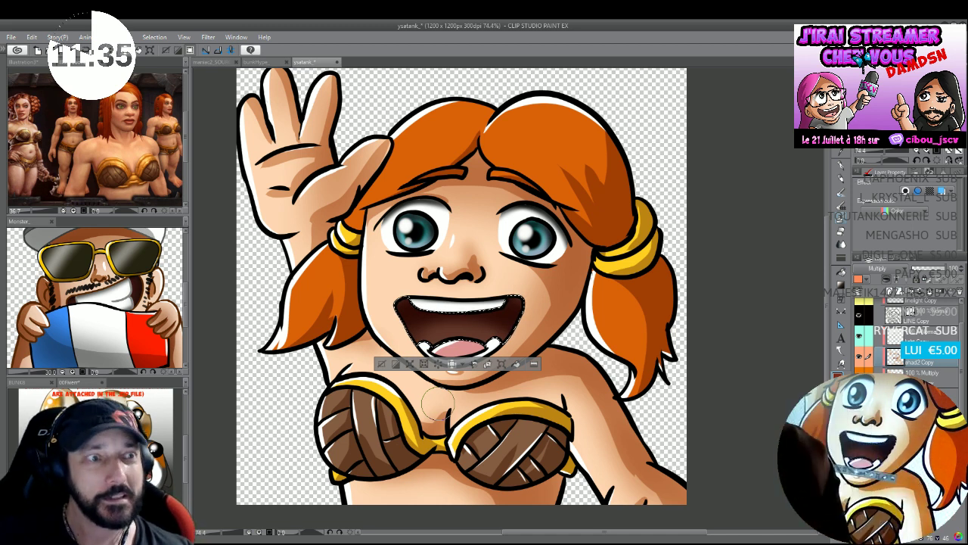
pyautogui.click(391, 365)
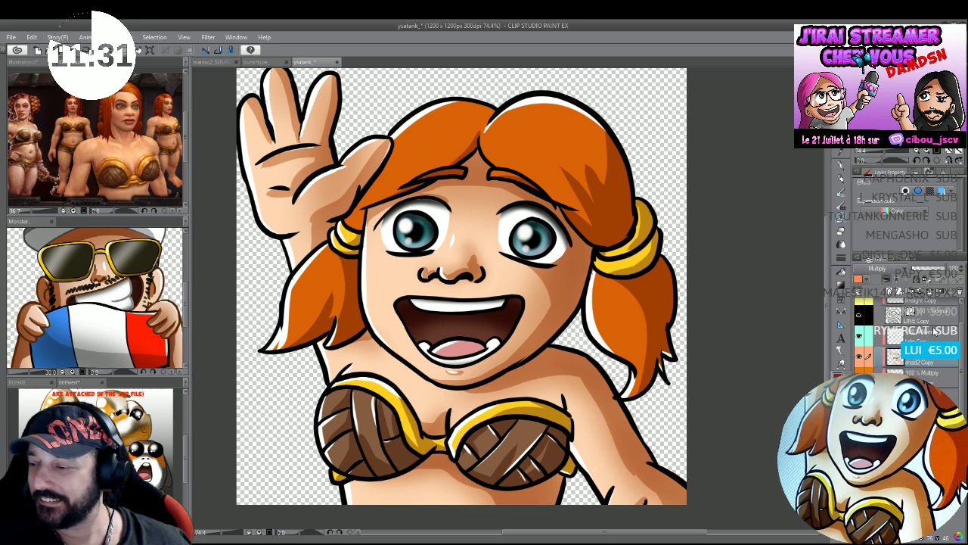
# Merge a copy of the character's layer folder into a single layer and save the file.
pyautogui.scroll(2, 938, 308)
pyautogui.scroll(2, 938, 308)
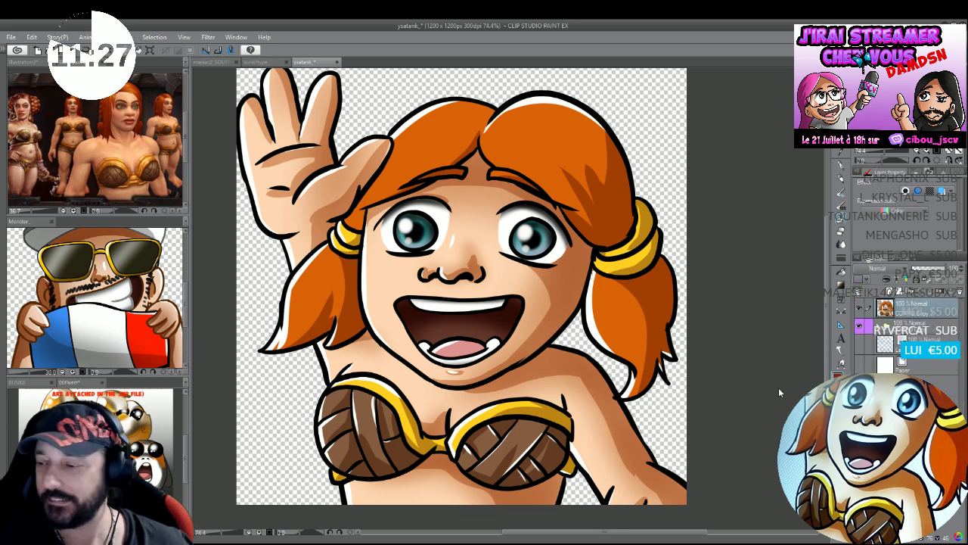
pyautogui.hotkey('ctrl', 's')
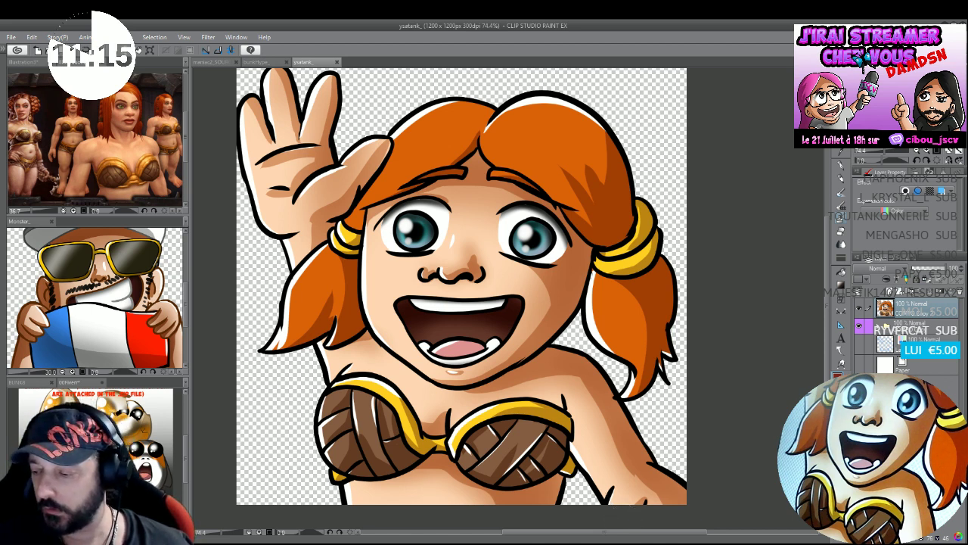
# Scale the merged character down towards the bottom edge to free space above it, and hide the original layer folder.
pyautogui.click(883, 154)
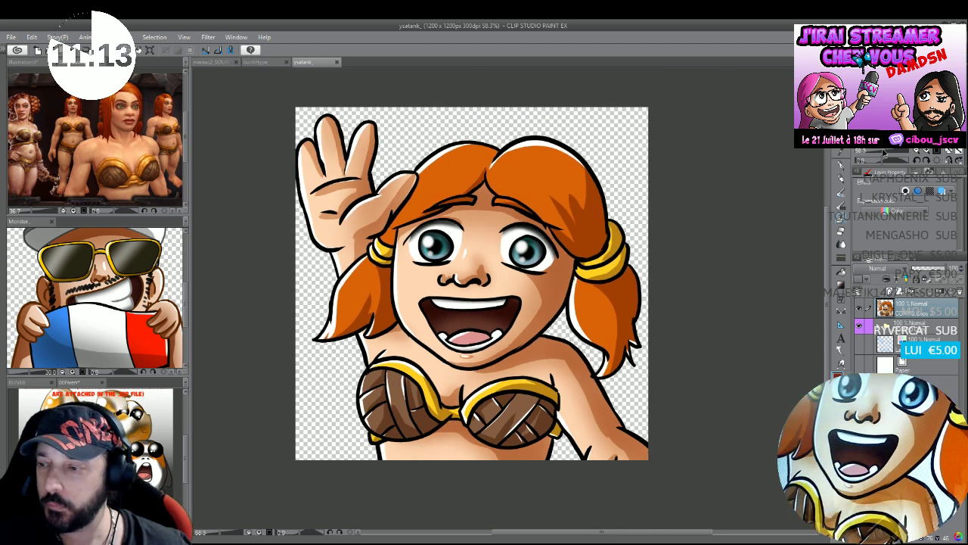
pyautogui.click(884, 153)
pyautogui.hotkey('ctrl', 't')
pyautogui.moveTo(481, 158); pyautogui.dragTo(481, 189)
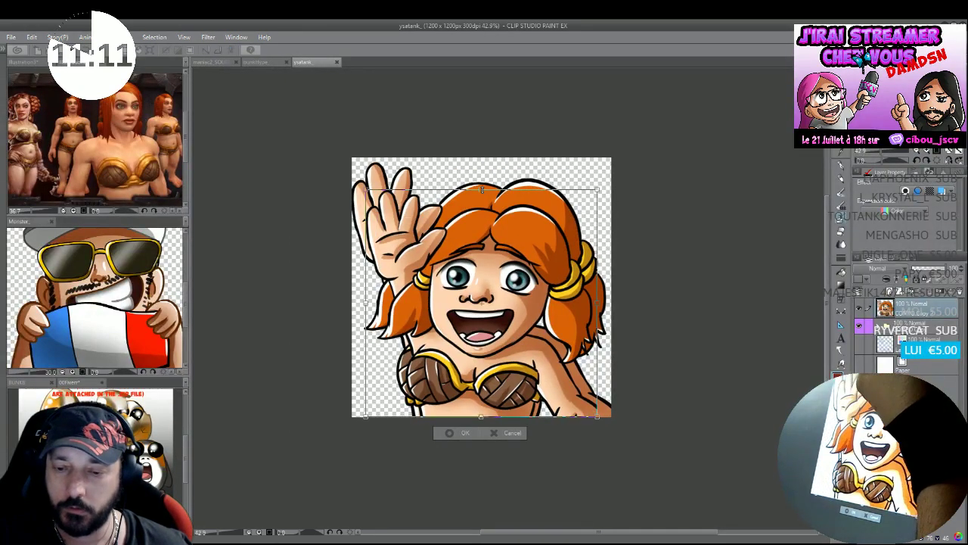
pyautogui.press('Return')
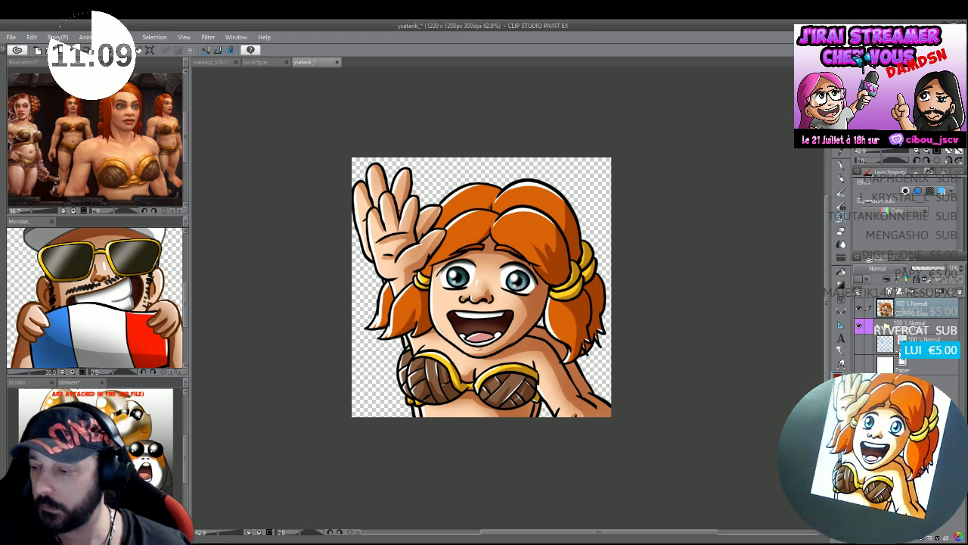
pyautogui.click(860, 327)
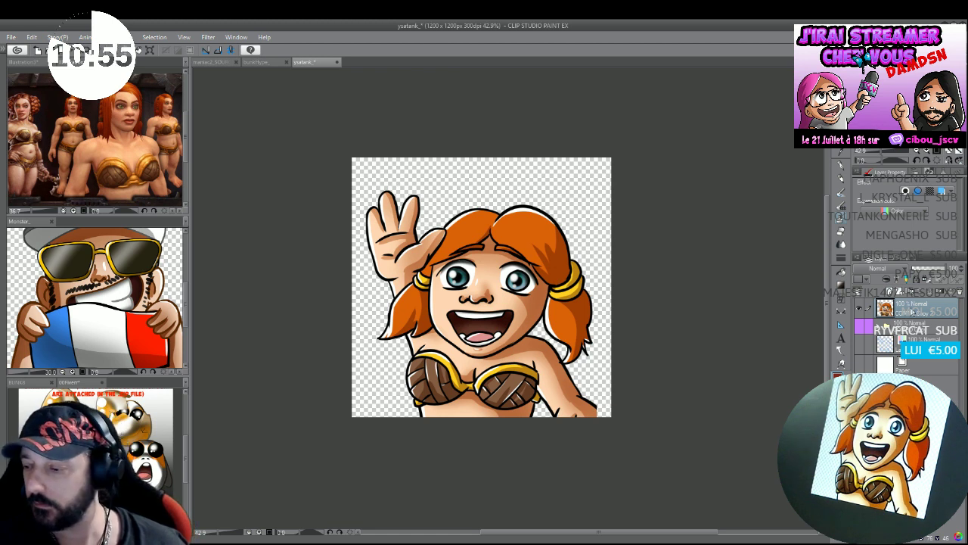
# Create a new layer folder and add the green text "YSA" above the character's head.
pyautogui.hotkey('ctrl', 'g')
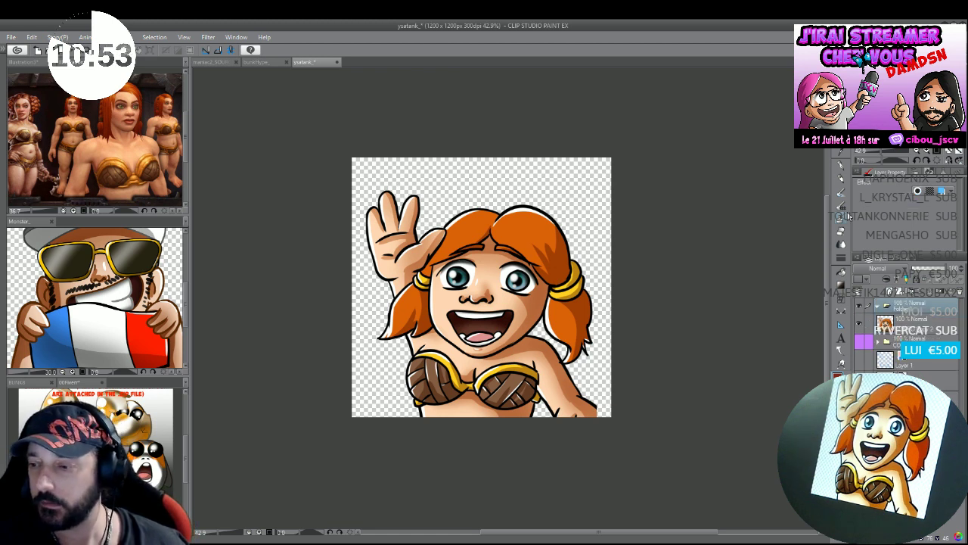
pyautogui.click(841, 338)
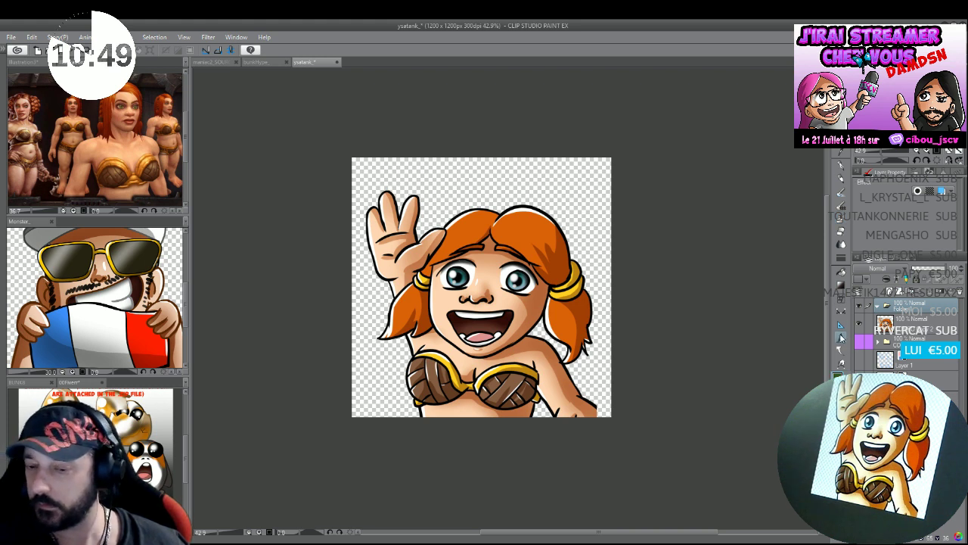
pyautogui.click(412, 219)
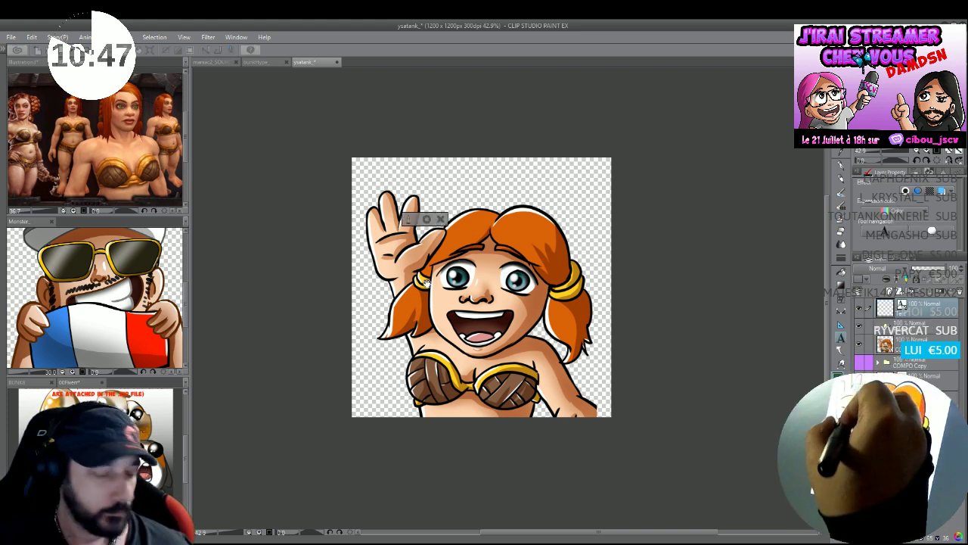
pyautogui.write('YSA')
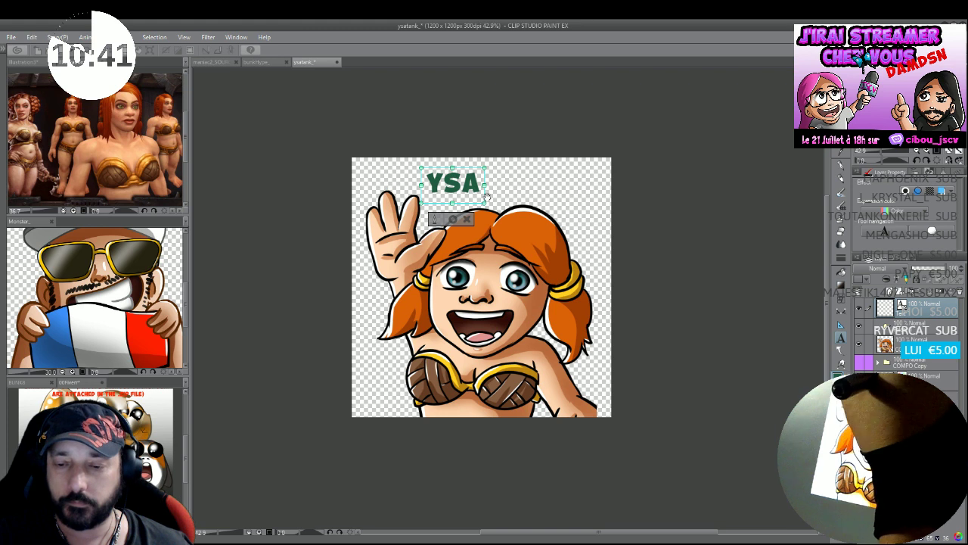
# Enlarge the "YSA" text and fit it into the canvas's upper-right corner, overlapping the top of the hair.
pyautogui.moveTo(485, 202); pyautogui.dragTo(597, 256)
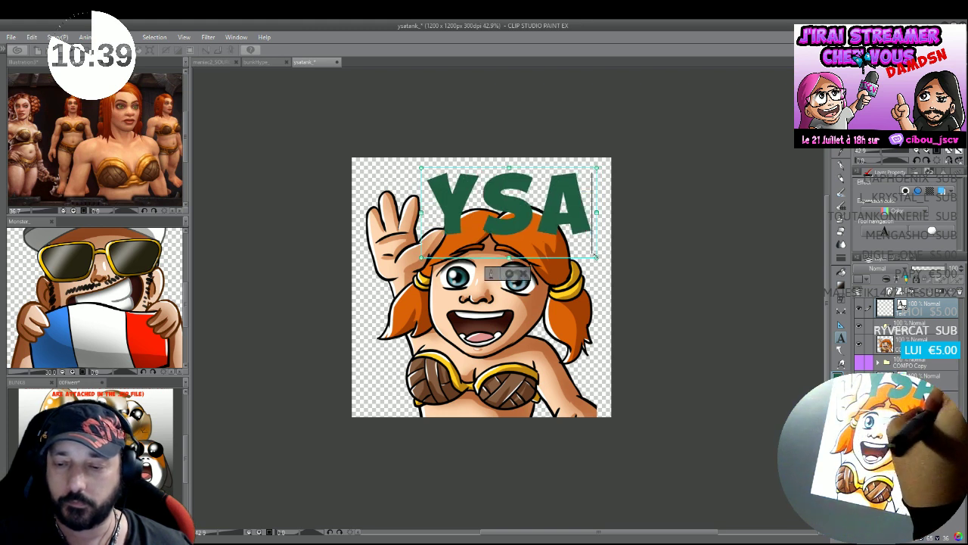
pyautogui.moveTo(502, 273); pyautogui.dragTo(513, 268)
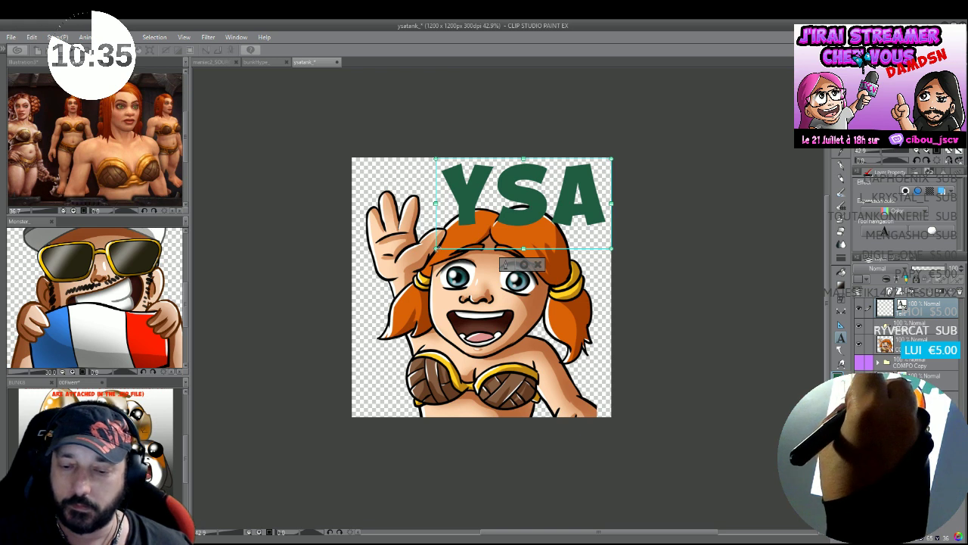
pyautogui.moveTo(435, 248); pyautogui.dragTo(427, 253)
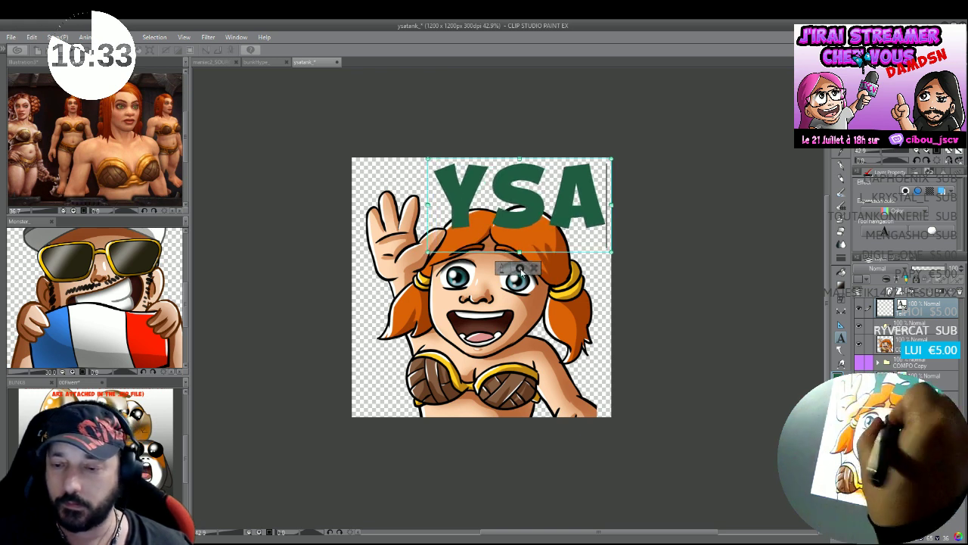
pyautogui.press('Return')
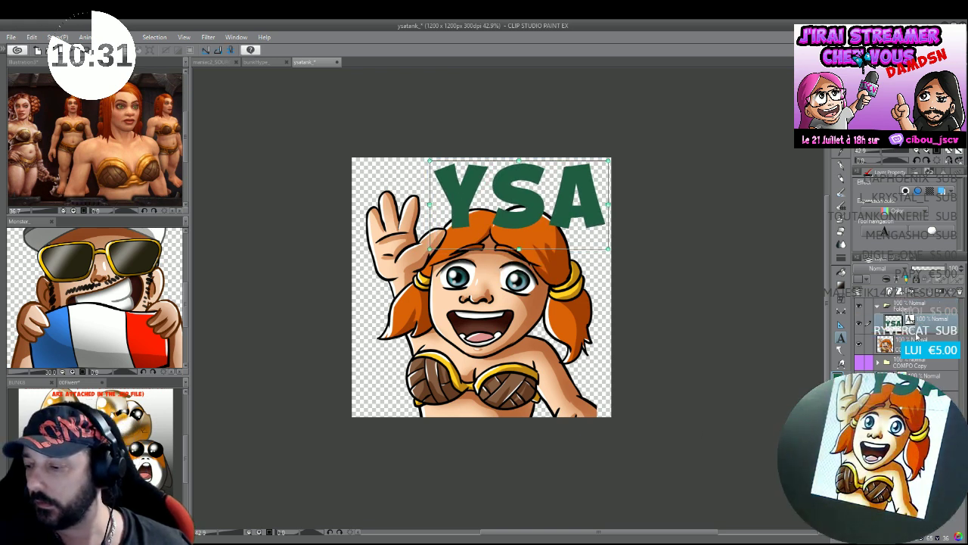
# Rasterize the "YSA" text layer inside the folder and recolour the letters light blue.
pyautogui.hotkey('ctrl', 'g')
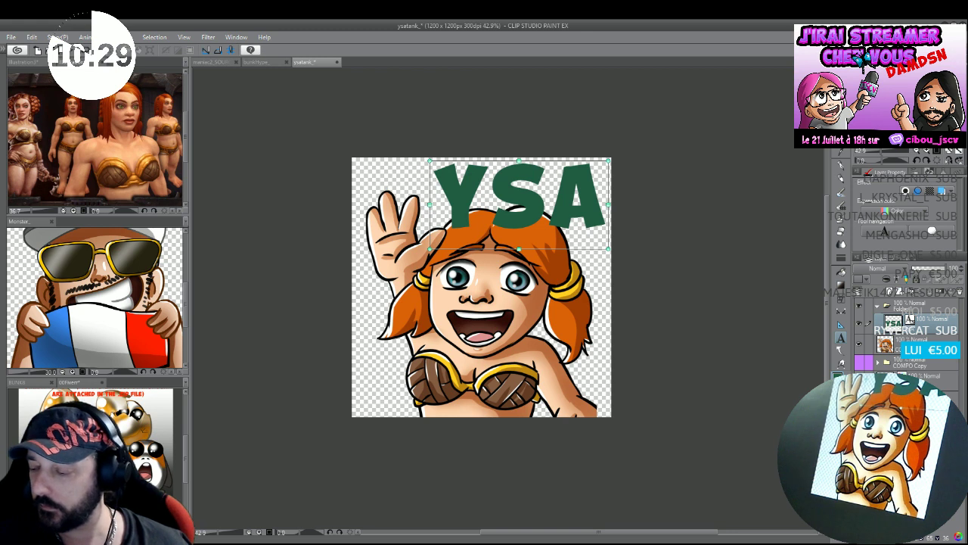
pyautogui.click(912, 306)
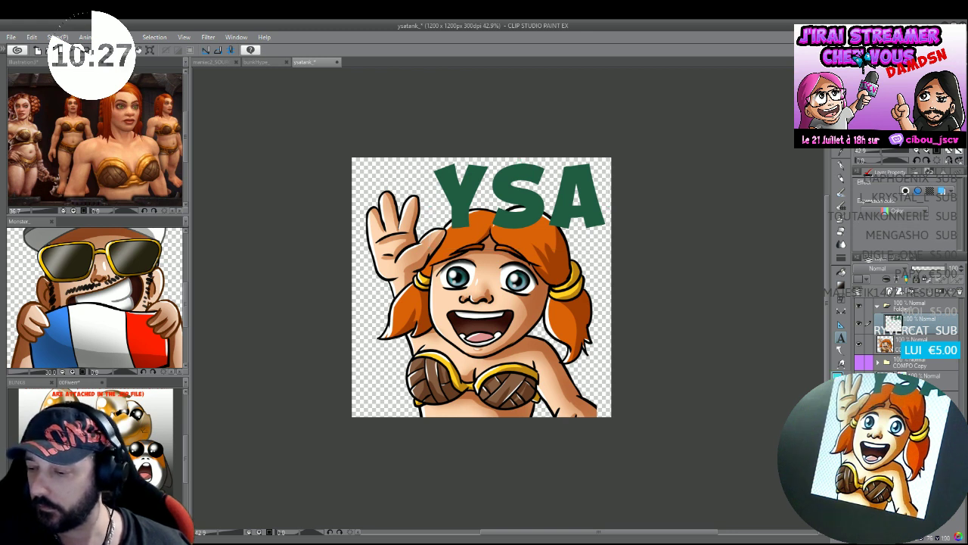
pyautogui.click(923, 322)
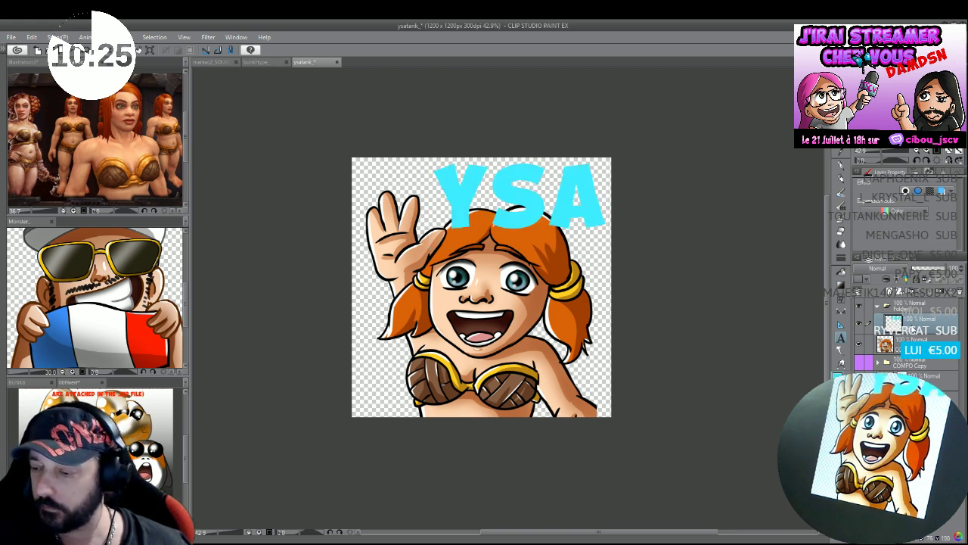
# Add two layers clipped to the lettering and softly shade the letters' lower part on the Multiply one.
pyautogui.click(892, 291)
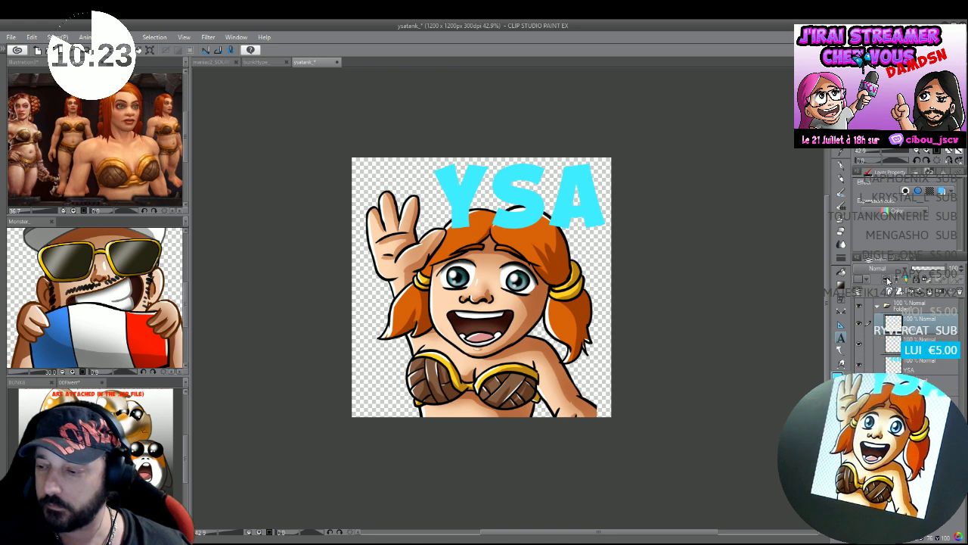
pyautogui.click(892, 291)
pyautogui.scroll(-2, 878, 268)
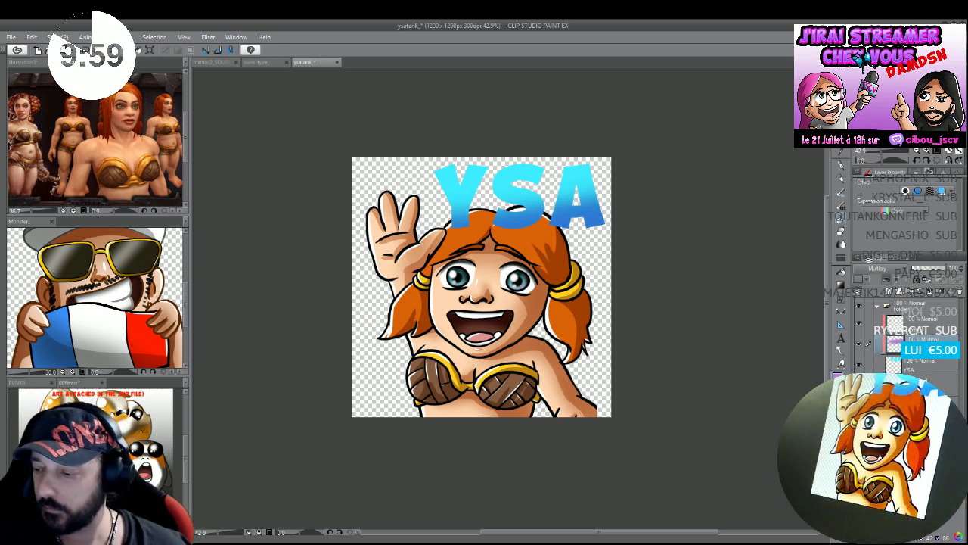
# Select a curved area over the upper part of the letters on the Normal clipped layer, fade white highlights into it, and deselect.
pyautogui.click(915, 321)
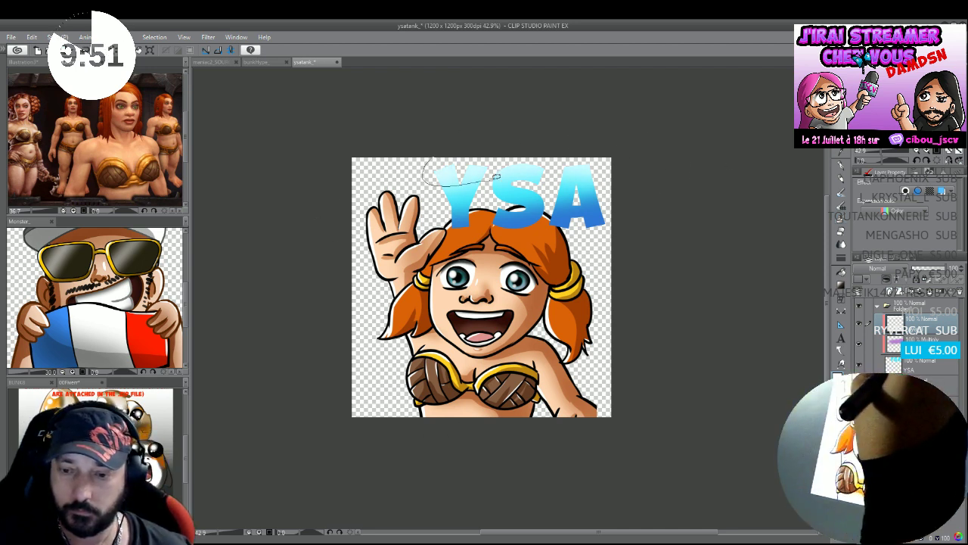
pyautogui.moveTo(497, 176)
pyautogui.mouseDown()
pyautogui.moveTo(560, 183)
pyautogui.moveTo(642, 160)
pyautogui.mouseUp()
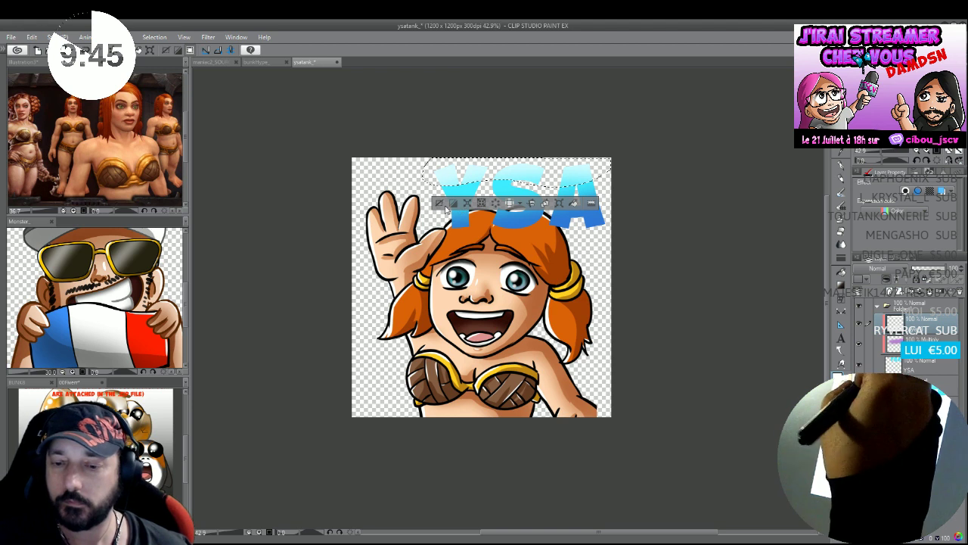
pyautogui.hotkey('ctrl', 'd')
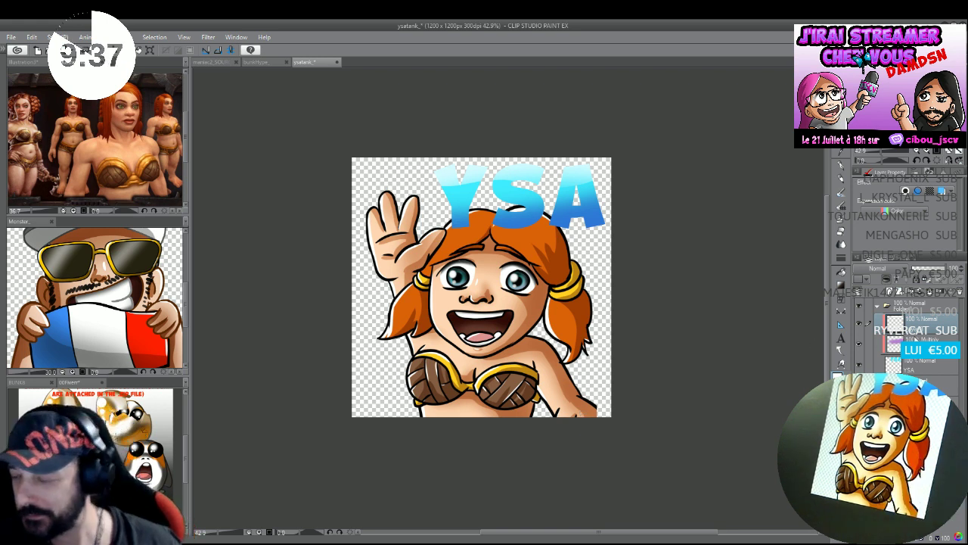
# Duplicate the lettering layer, give the copy a purple edge extended downwards as a 3D side, and surround it with a black outline.
pyautogui.click(910, 366)
pyautogui.hotkey('ctrl', 'j')
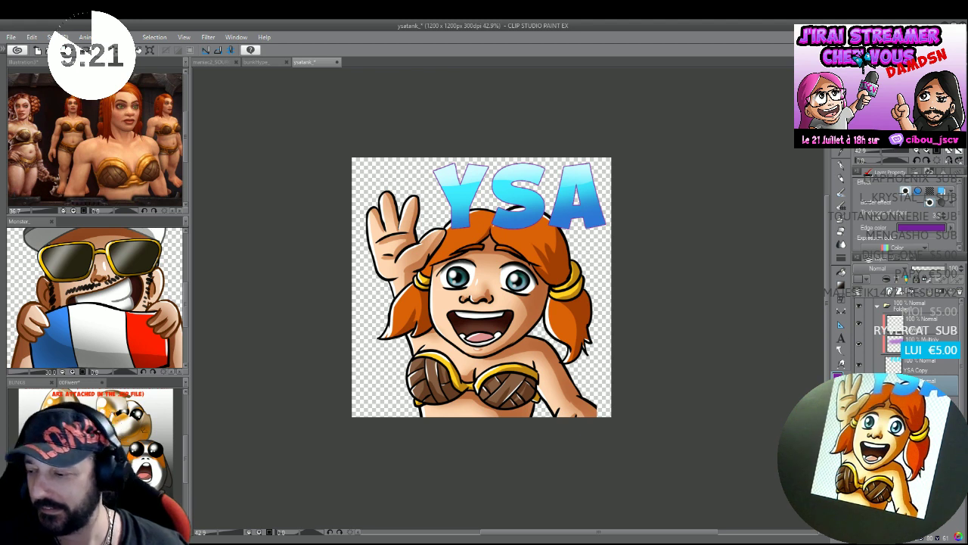
pyautogui.hotkey('ctrl', 't')
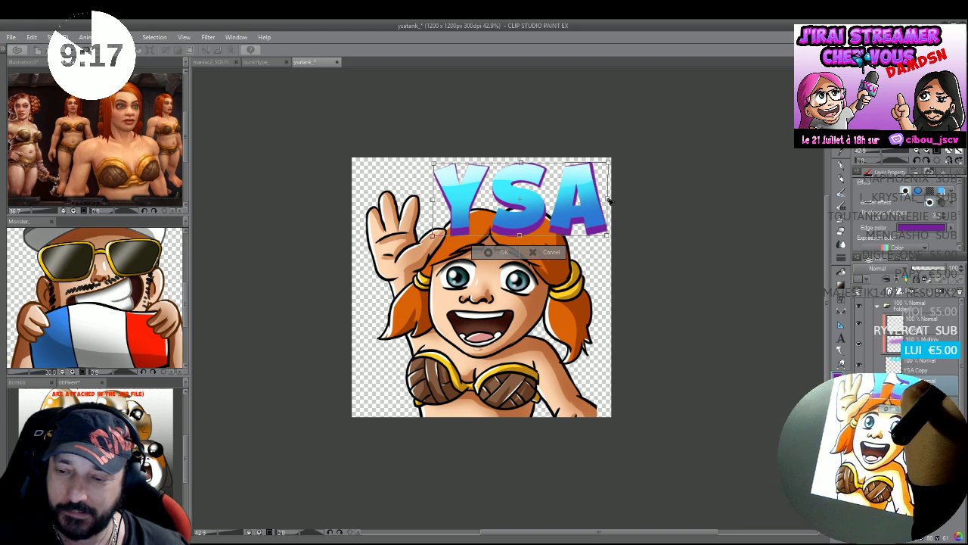
pyautogui.press('Return')
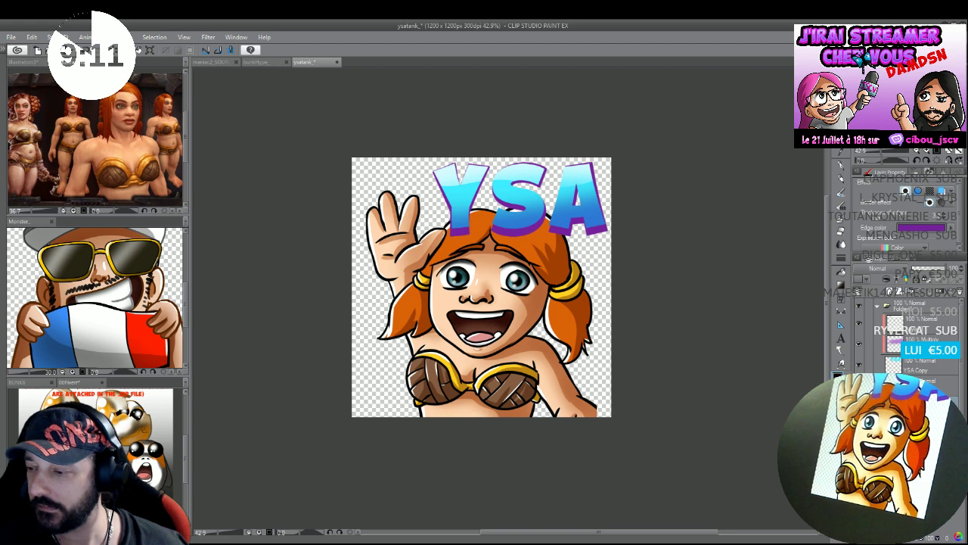
pyautogui.click(891, 221)
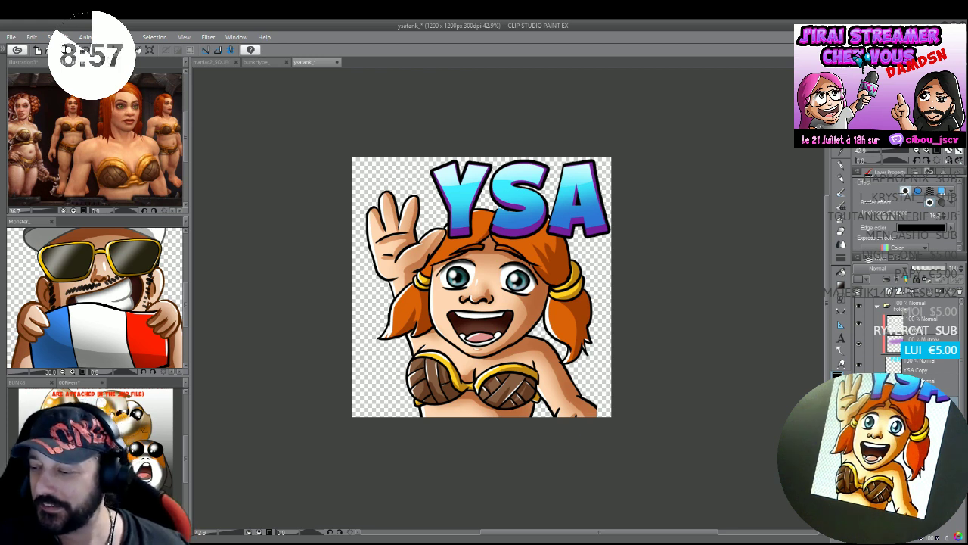
# Add a thin gold edge around the letter faces and dot round white highlights on the letters on a new layer.
pyautogui.click(919, 368)
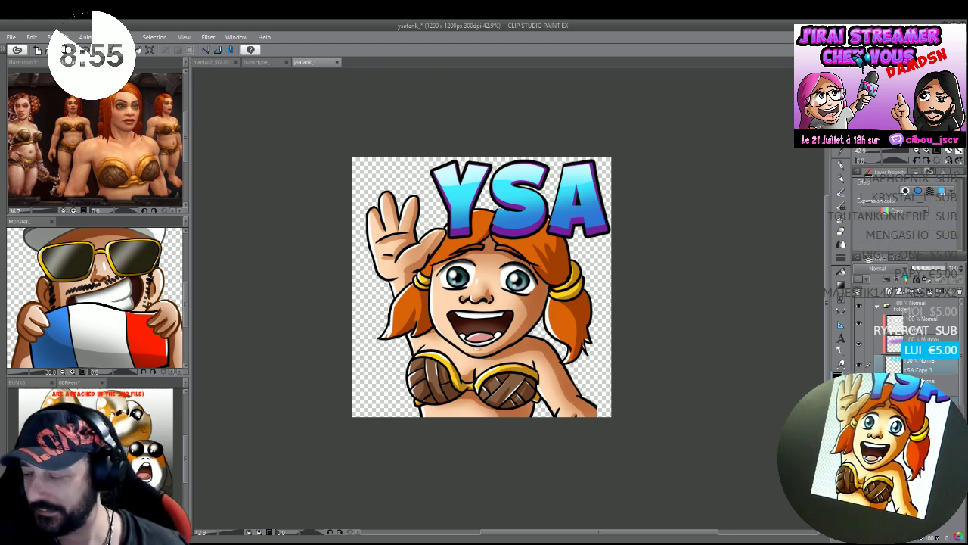
pyautogui.click(920, 380)
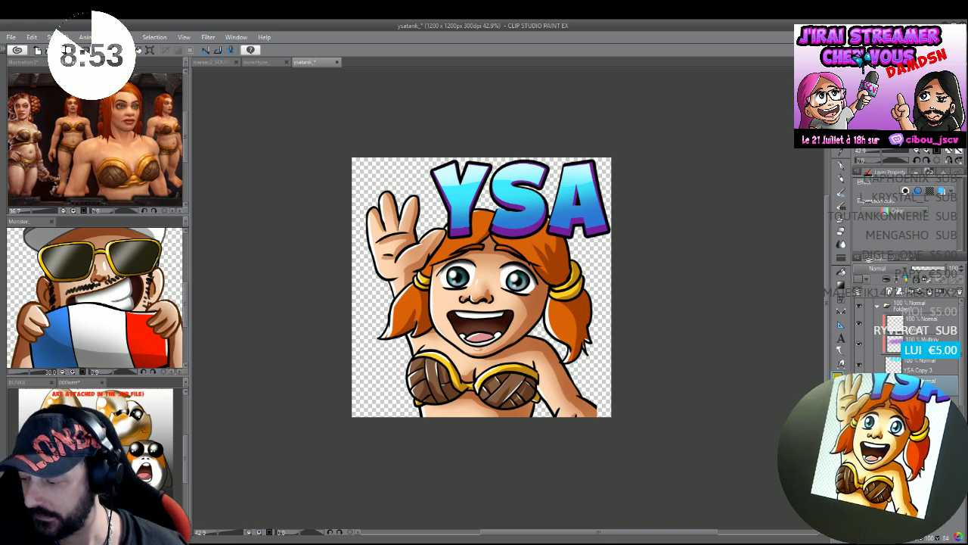
pyautogui.click(912, 195)
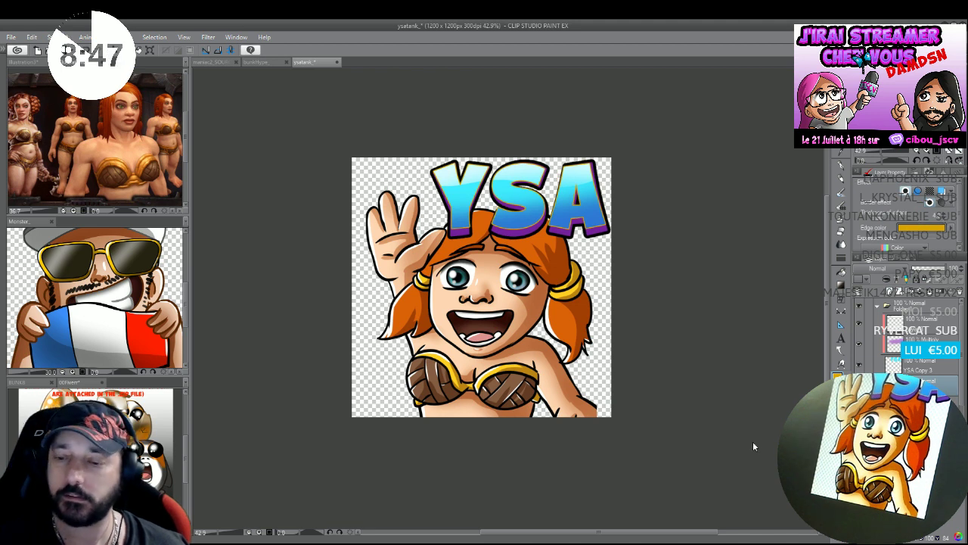
pyautogui.click(921, 324)
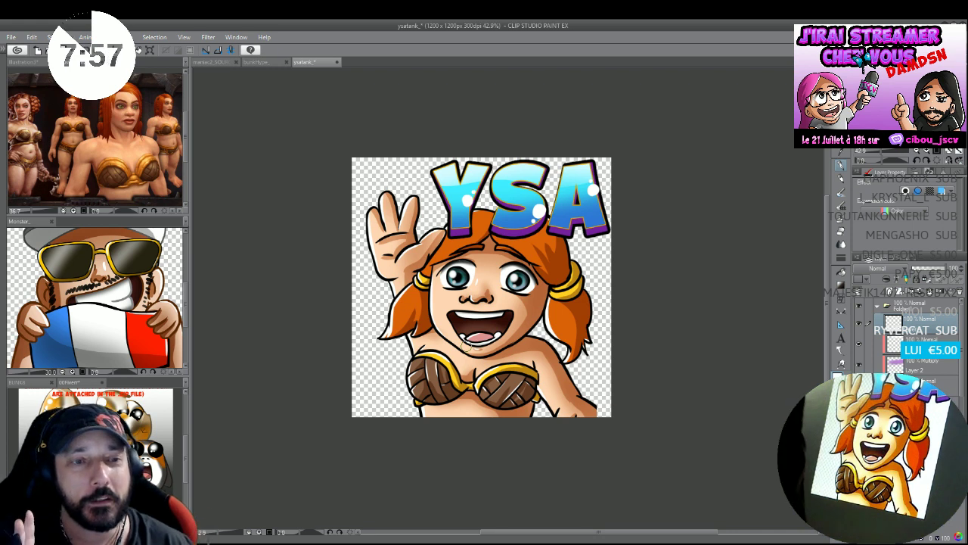
# Merge a copy of the lettering folder into a single layer above the character and hide the original lettering folder.
pyautogui.click(879, 308)
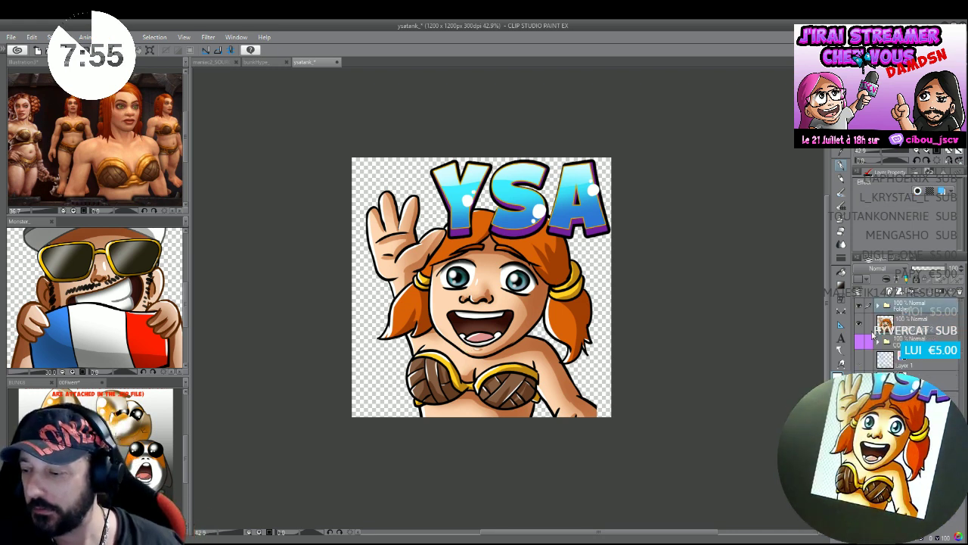
pyautogui.click(860, 327)
pyautogui.moveTo(893, 360); pyautogui.dragTo(892, 305)
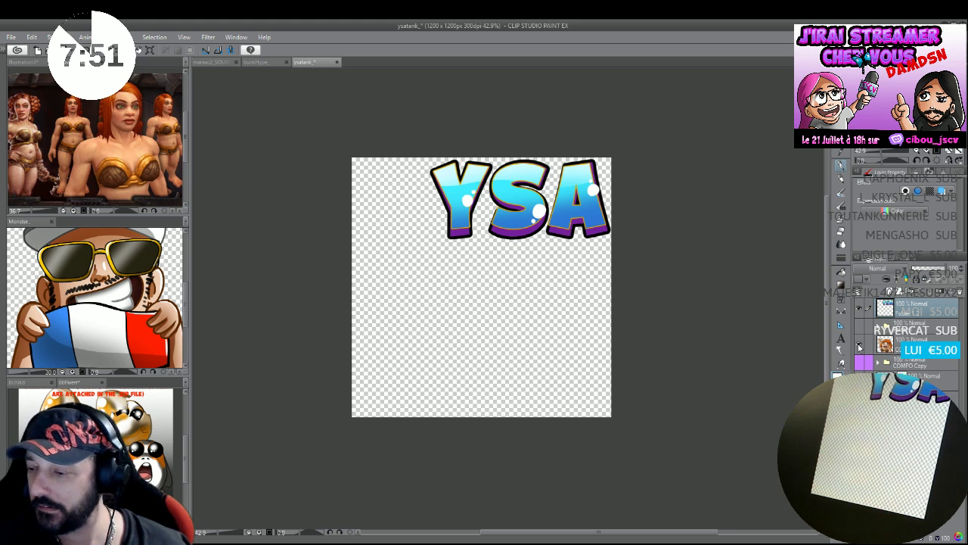
pyautogui.click(860, 345)
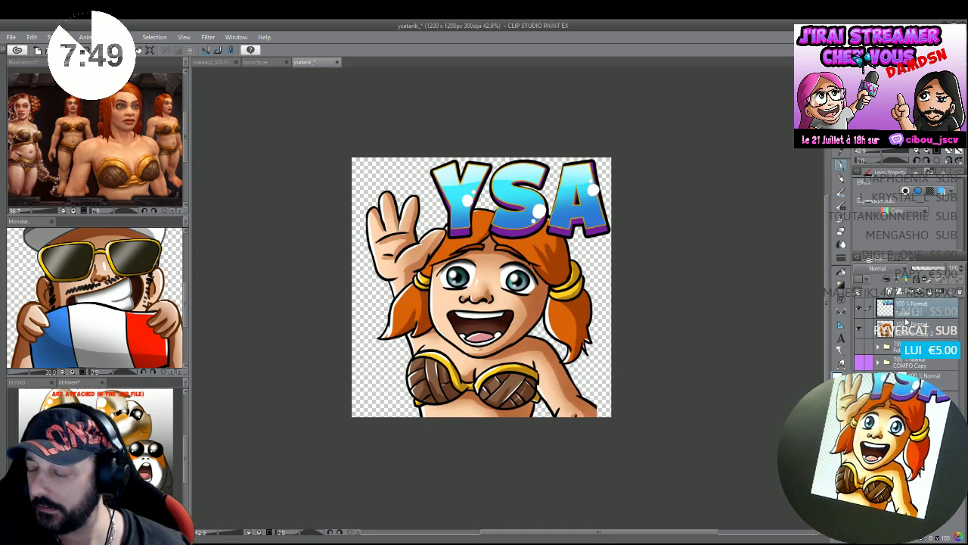
# Place a duplicate of the merged lettering beneath the character layer and give that copy a white edge.
pyautogui.moveTo(906, 322); pyautogui.dragTo(908, 338)
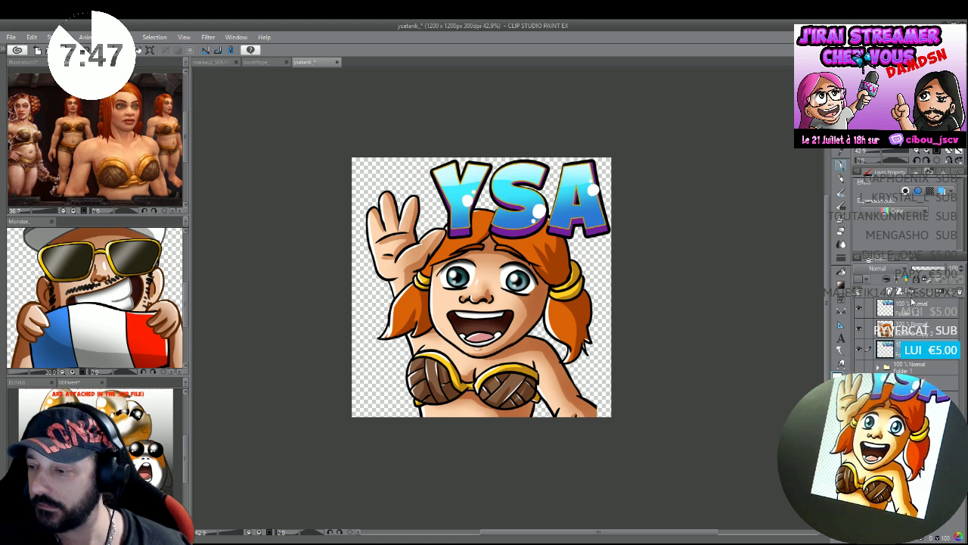
pyautogui.click(907, 193)
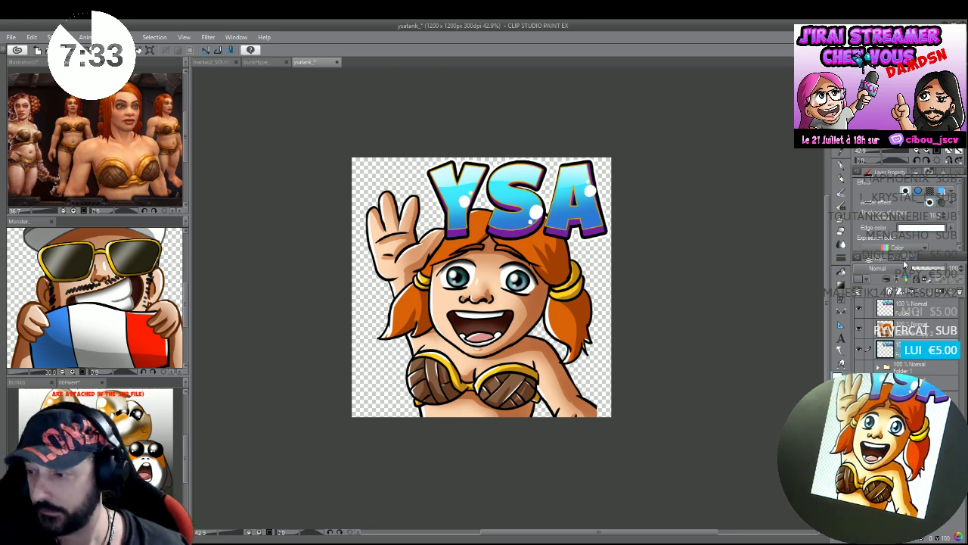
# Extend the cut-off arm's outline and skin colour to the canvas's lower-right corner on a new layer above the character.
pyautogui.hotkey('ctrl', 'alt', '0')
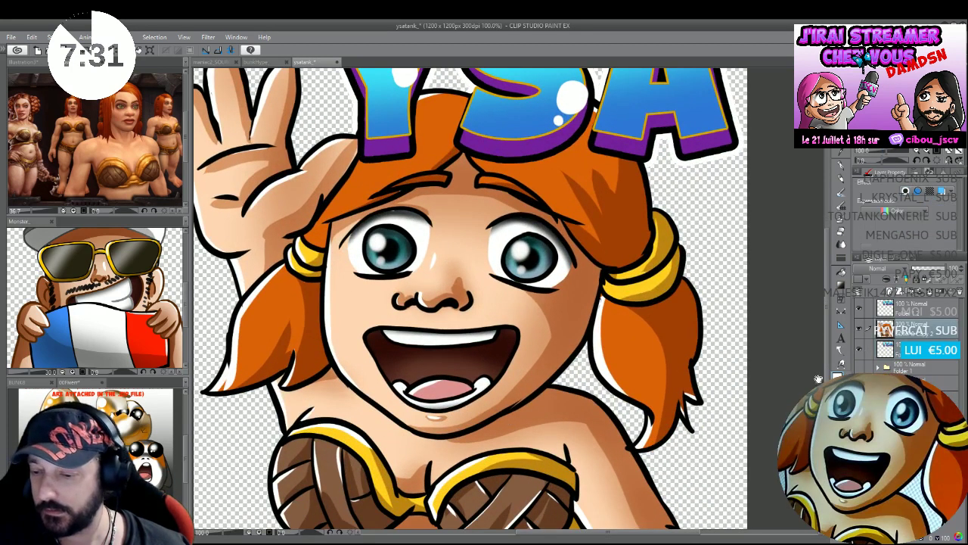
pyautogui.moveTo(818, 378); pyautogui.dragTo(542, 244)
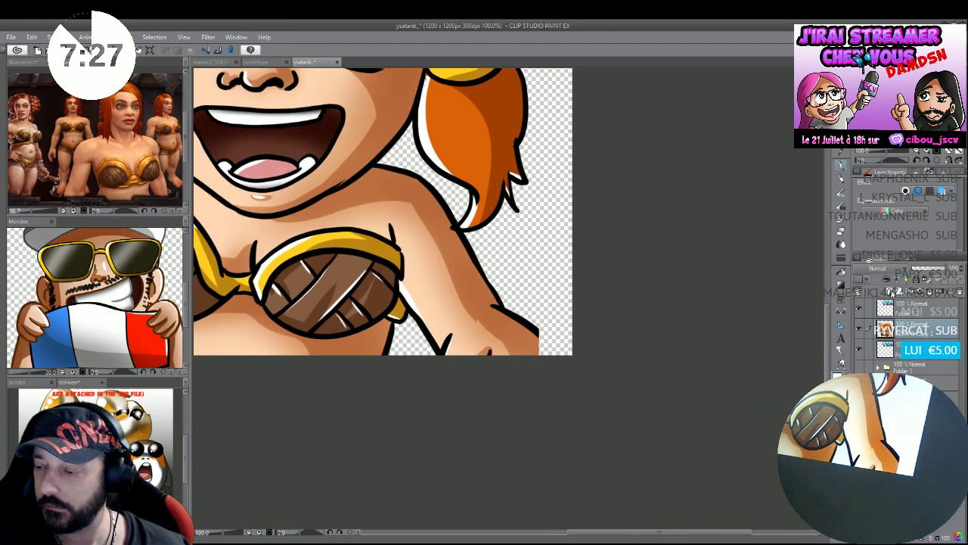
pyautogui.moveTo(518, 310)
pyautogui.mouseDown()
pyautogui.moveTo(534, 330)
pyautogui.moveTo(569, 357)
pyautogui.mouseUp()
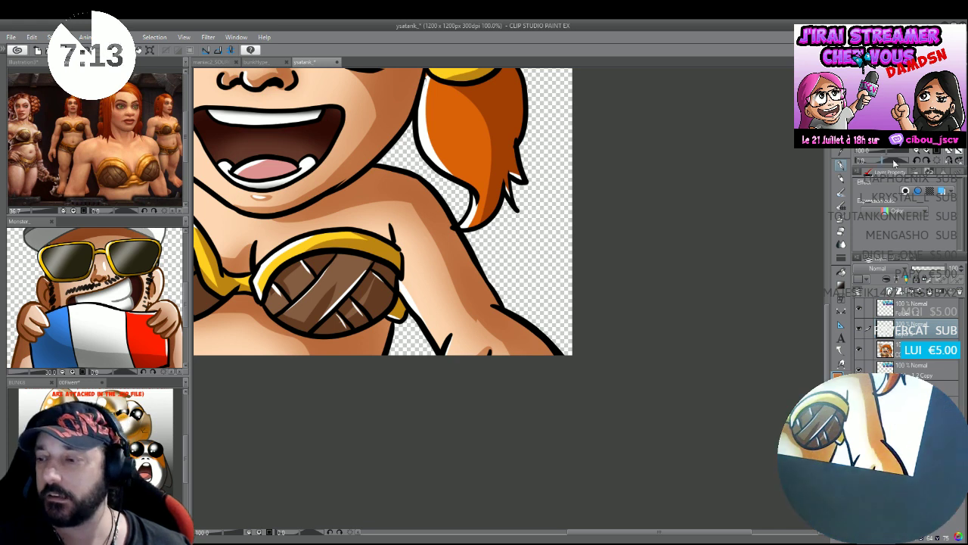
pyautogui.scroll(-5, 726, 296)
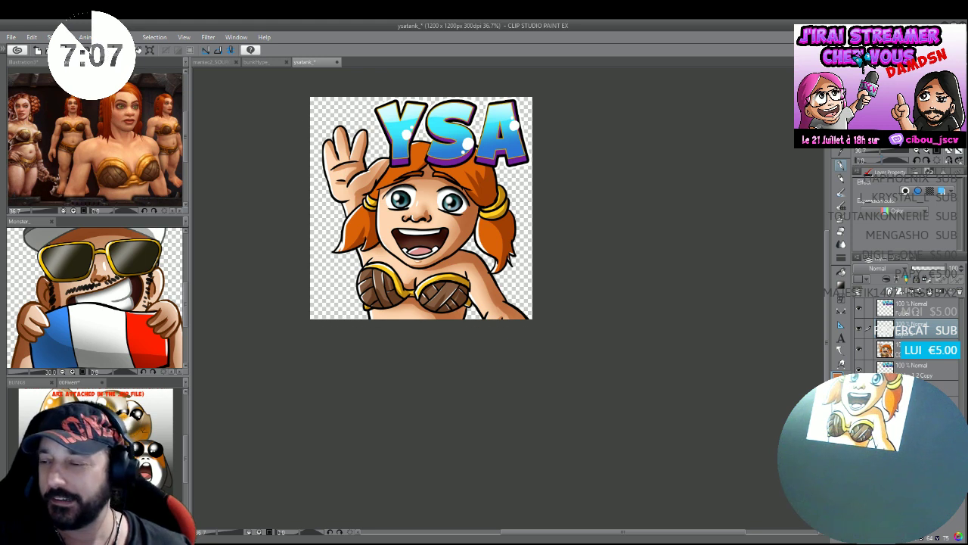
pyautogui.moveTo(671, 428); pyautogui.dragTo(674, 446)
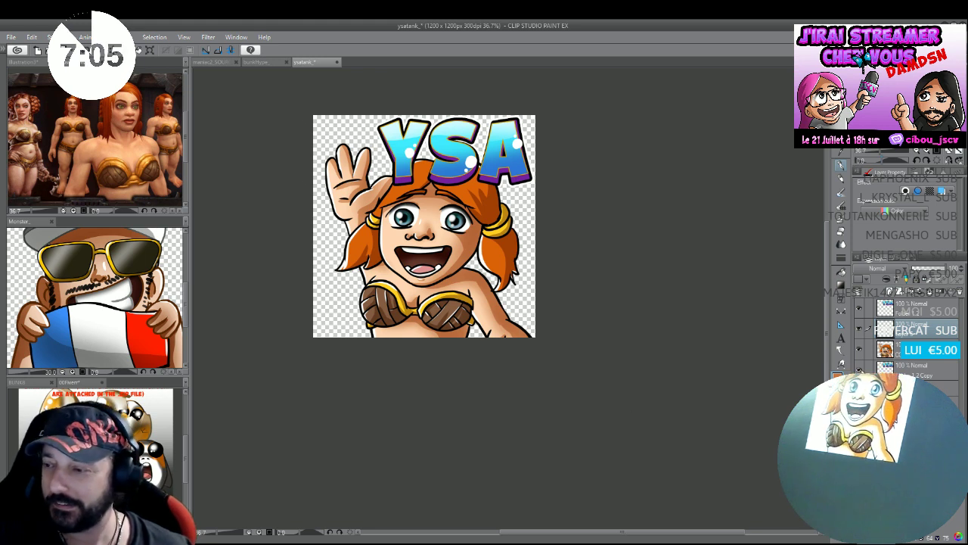
pyautogui.click(908, 308)
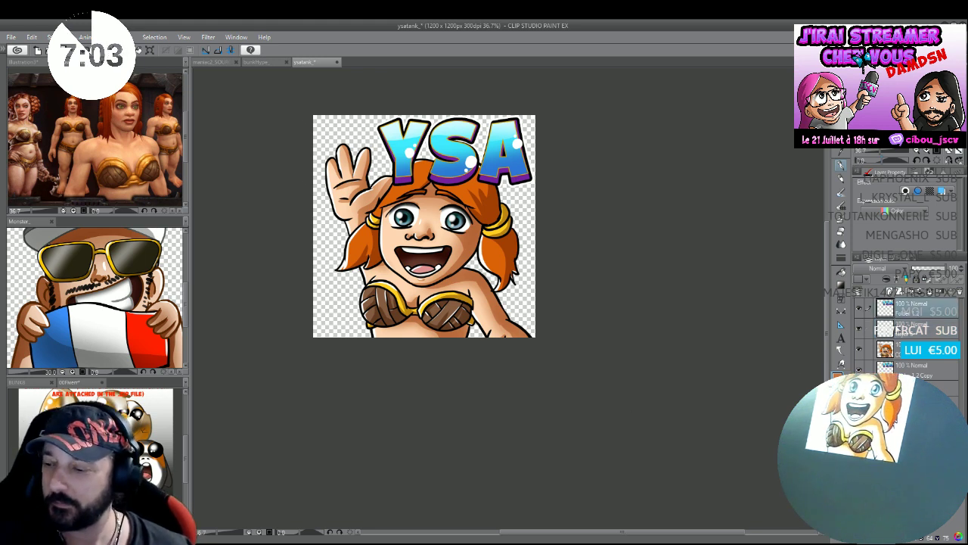
# Add a merged copy of the lettering, arm extension and character as the uppermost layer and save the document.
pyautogui.hotkey('ctrl', 'v')
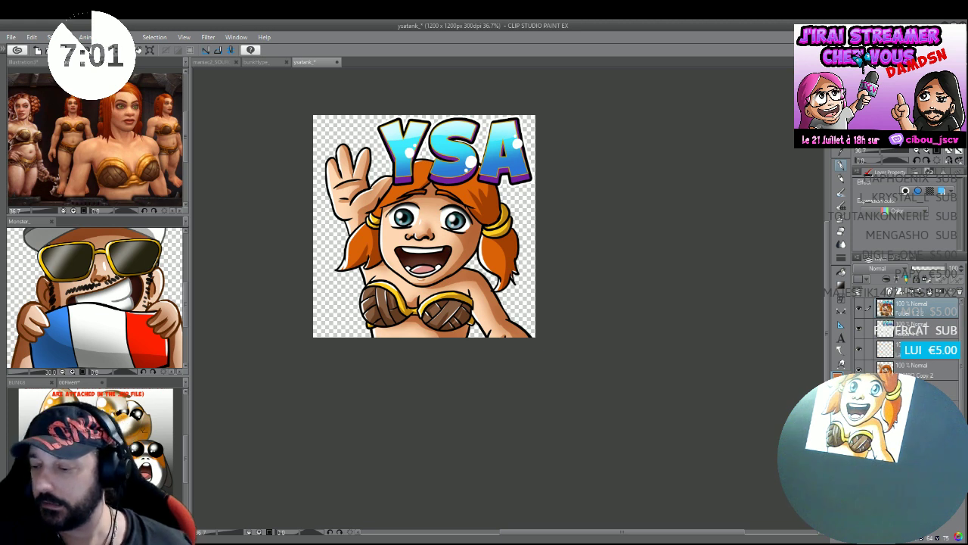
pyautogui.hotkey('ctrl', 's')
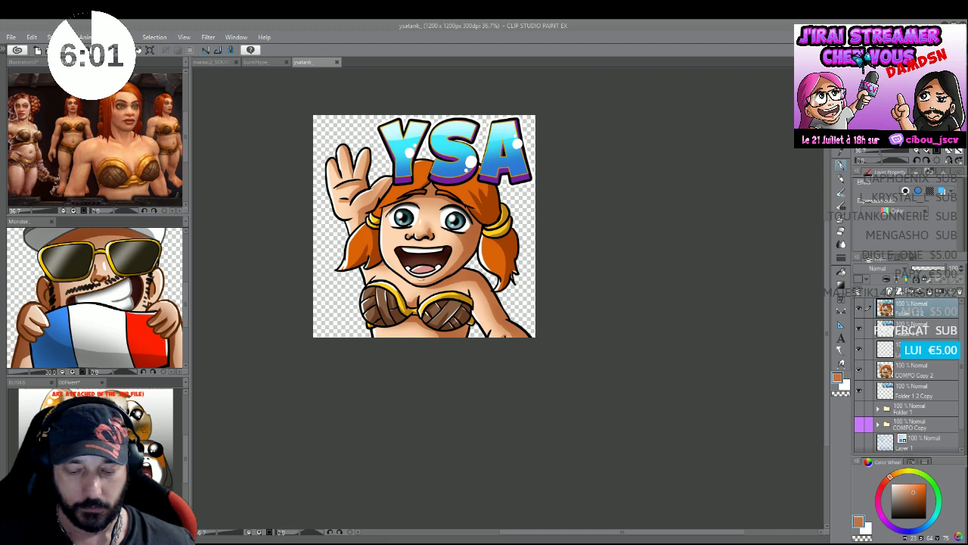
# Switch to File Explorer, compress ysatank_112.png, ysatank_56.png and ysatank_28.png into one zip archive and select that archive.
pyautogui.hotkey('ctrl', 'o')
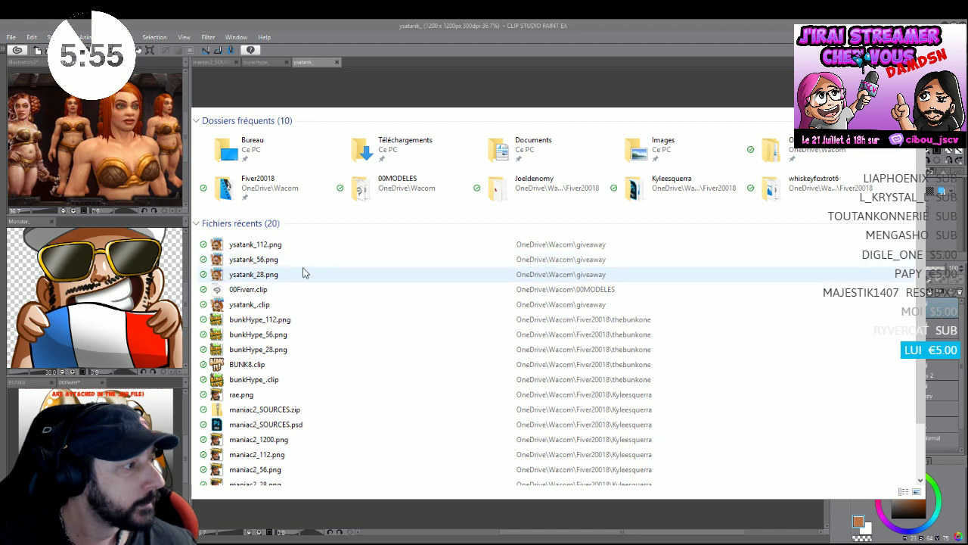
pyautogui.click(261, 249)
pyautogui.keyDown('shift'); pyautogui.click(263, 280); pyautogui.keyUp('shift')
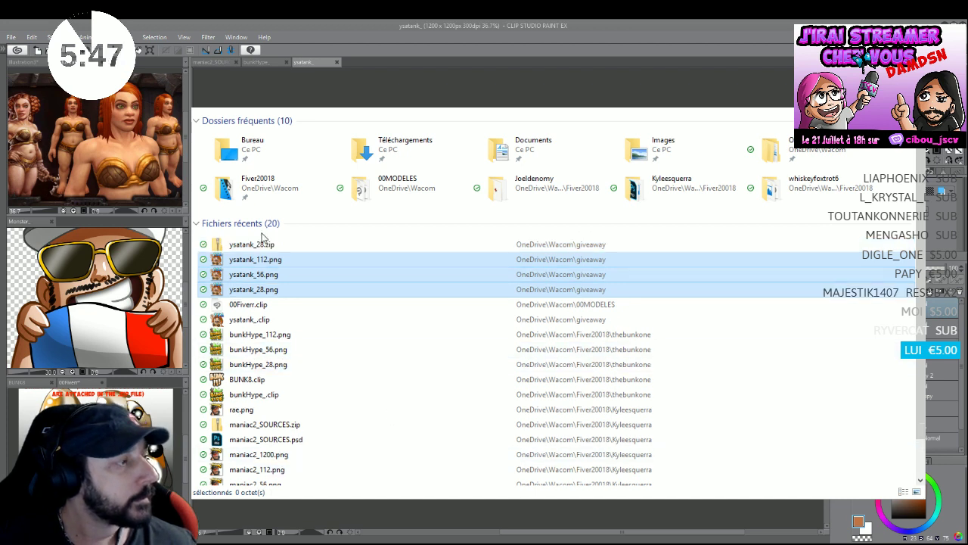
pyautogui.click(252, 246)
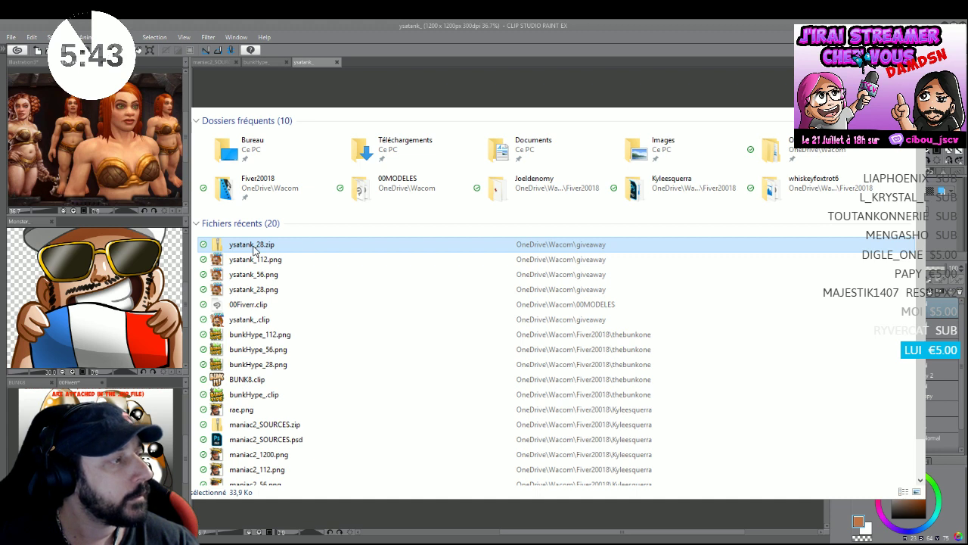
pyautogui.click(241, 274)
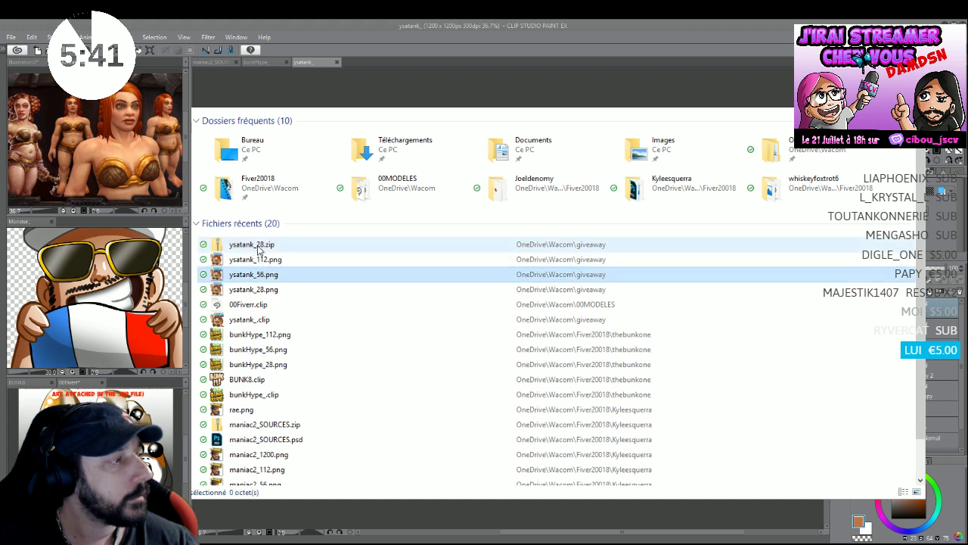
pyautogui.click(257, 243)
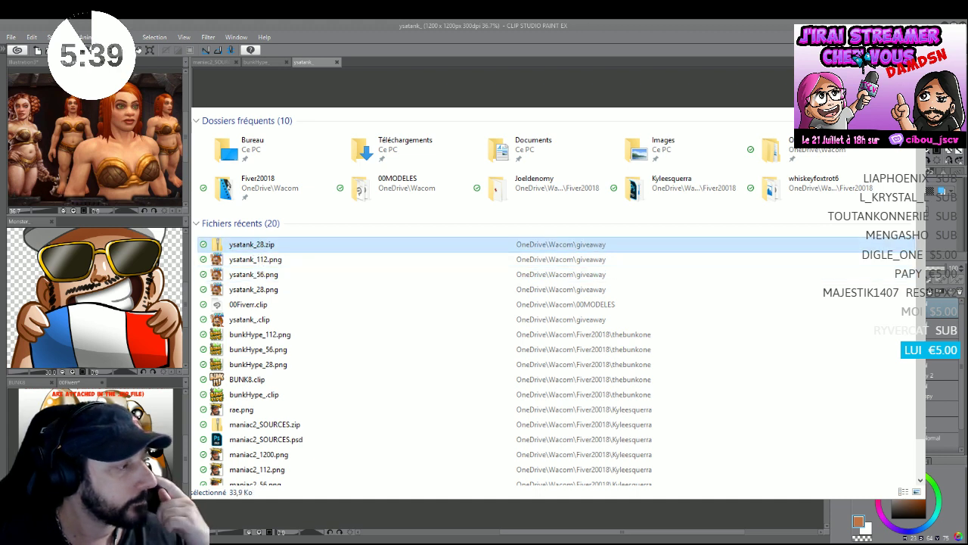